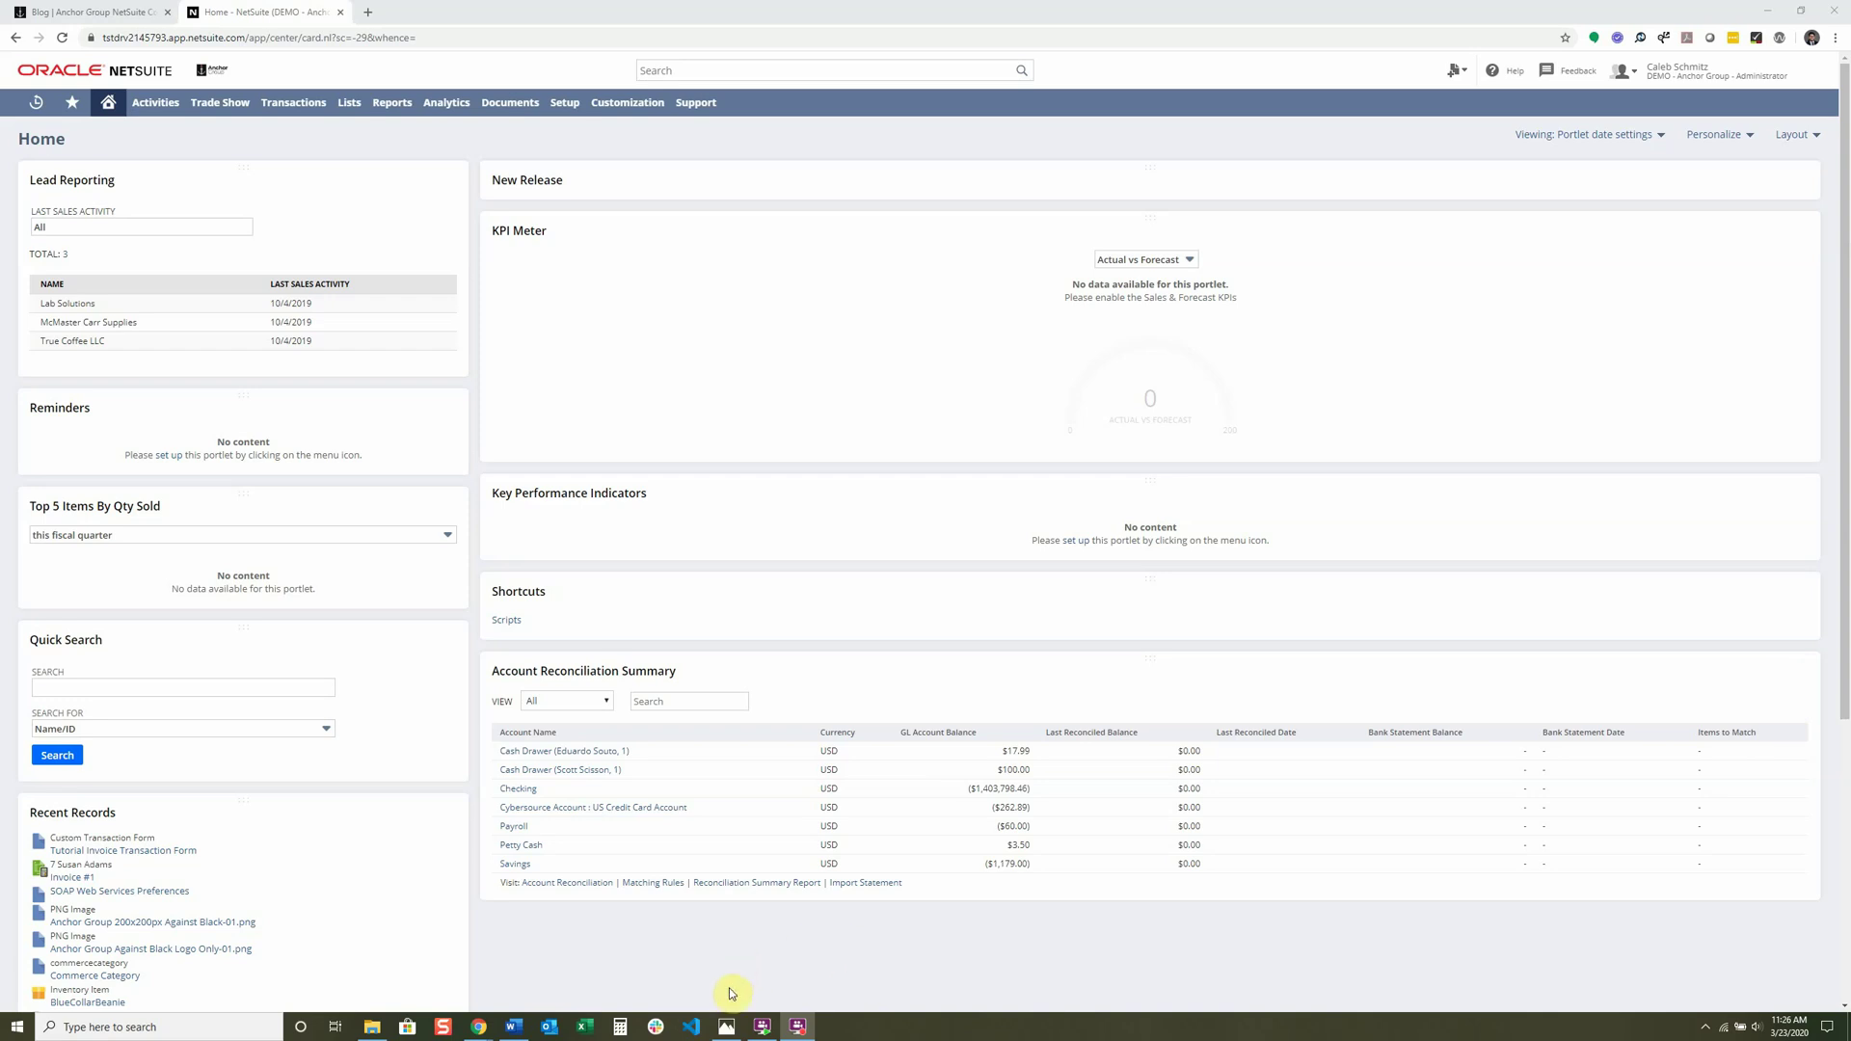
Bring the email-template.png invoice email screenshot forward in Windows Photos.
{"action": "left_click", "coordinate": [726, 1026]}
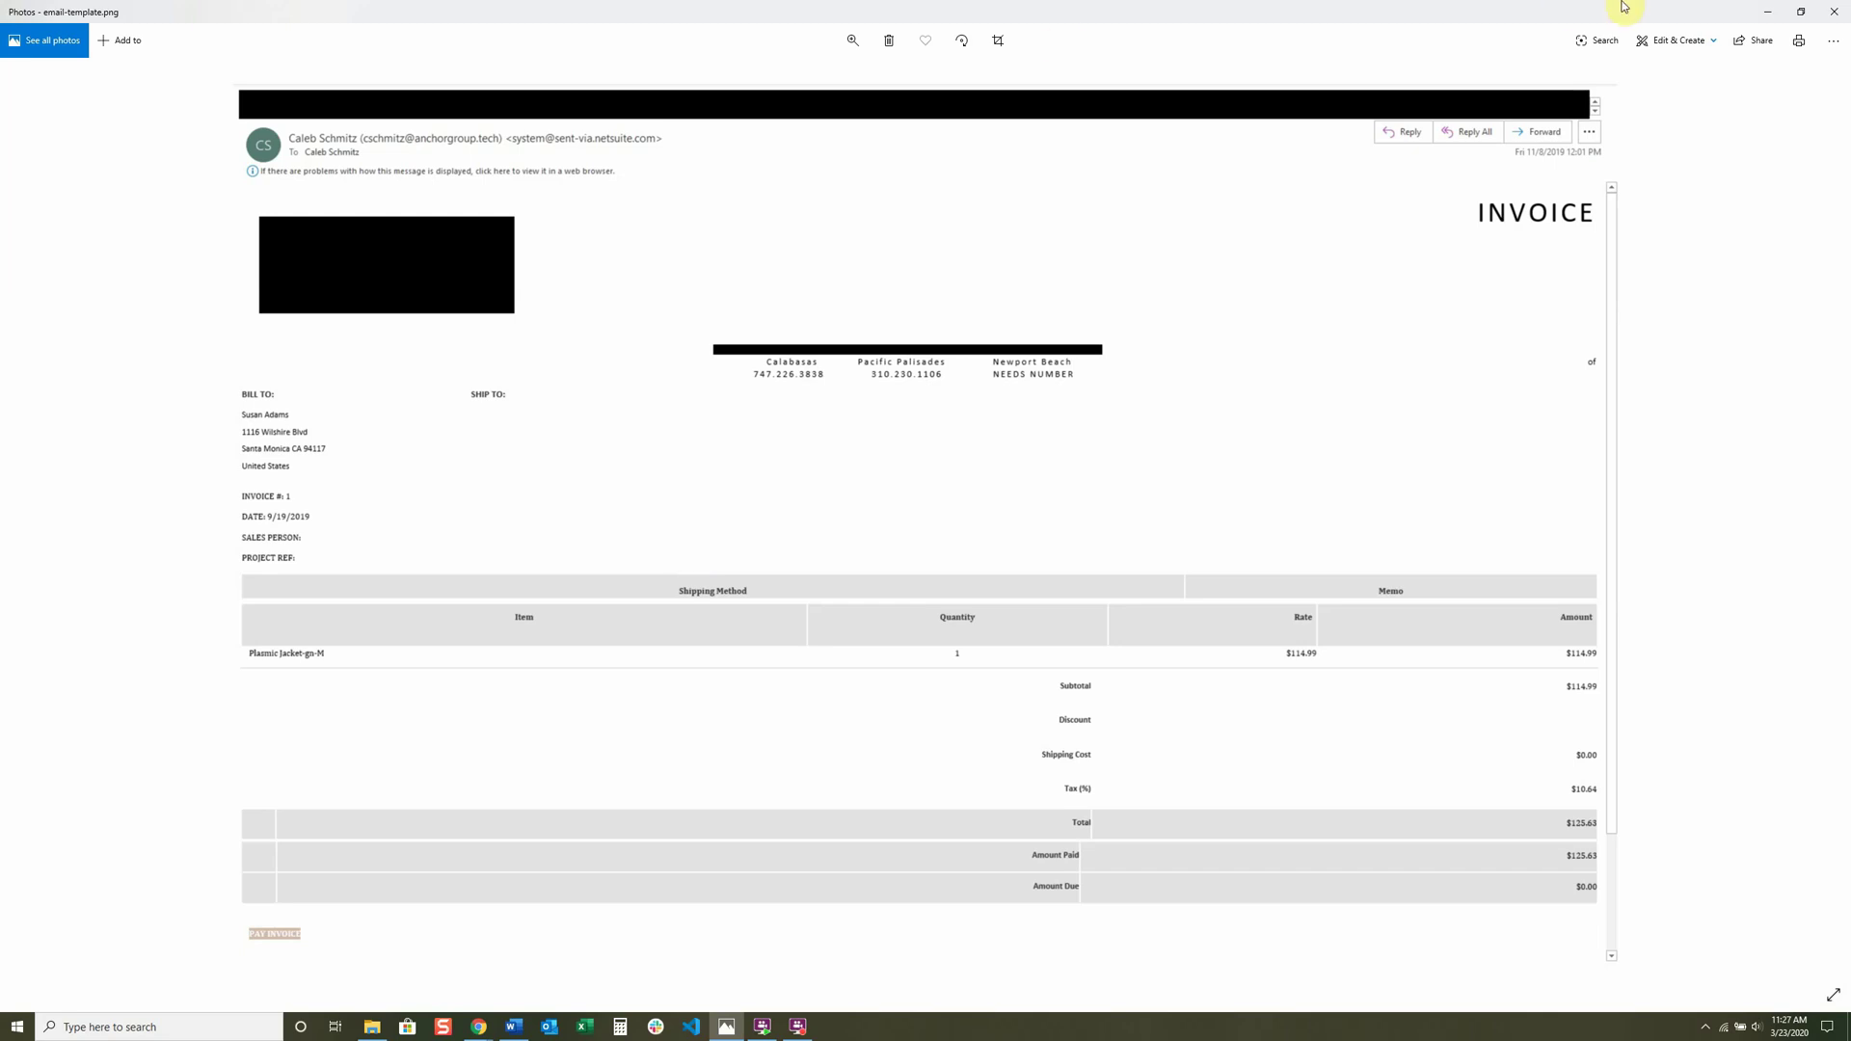
Minimize the Photos window to return to the NetSuite Home dashboard.
{"action": "left_click", "coordinate": [1767, 12]}
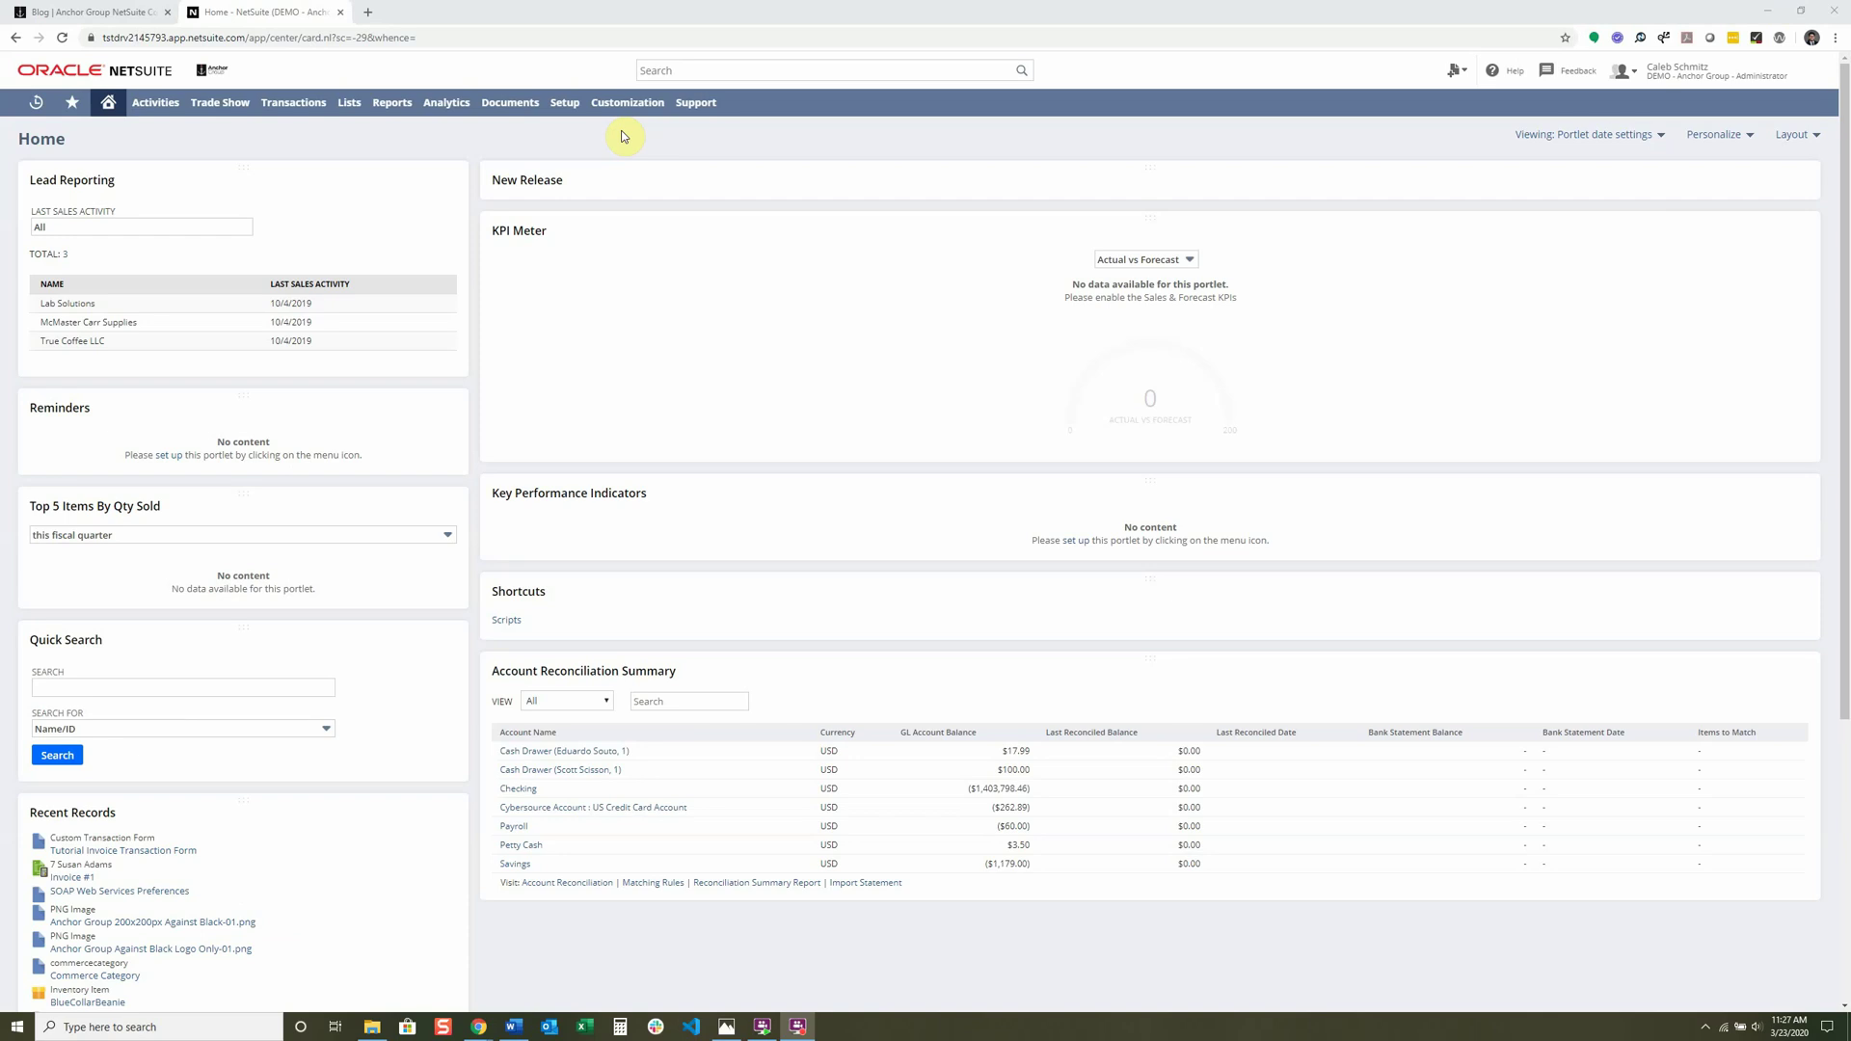
Open Customization > Forms > Advanced PDF/HTML Templates and find the Standard Invoice PDF/HTML Template.
{"action": "mouse_move", "coordinate": [627, 115]}
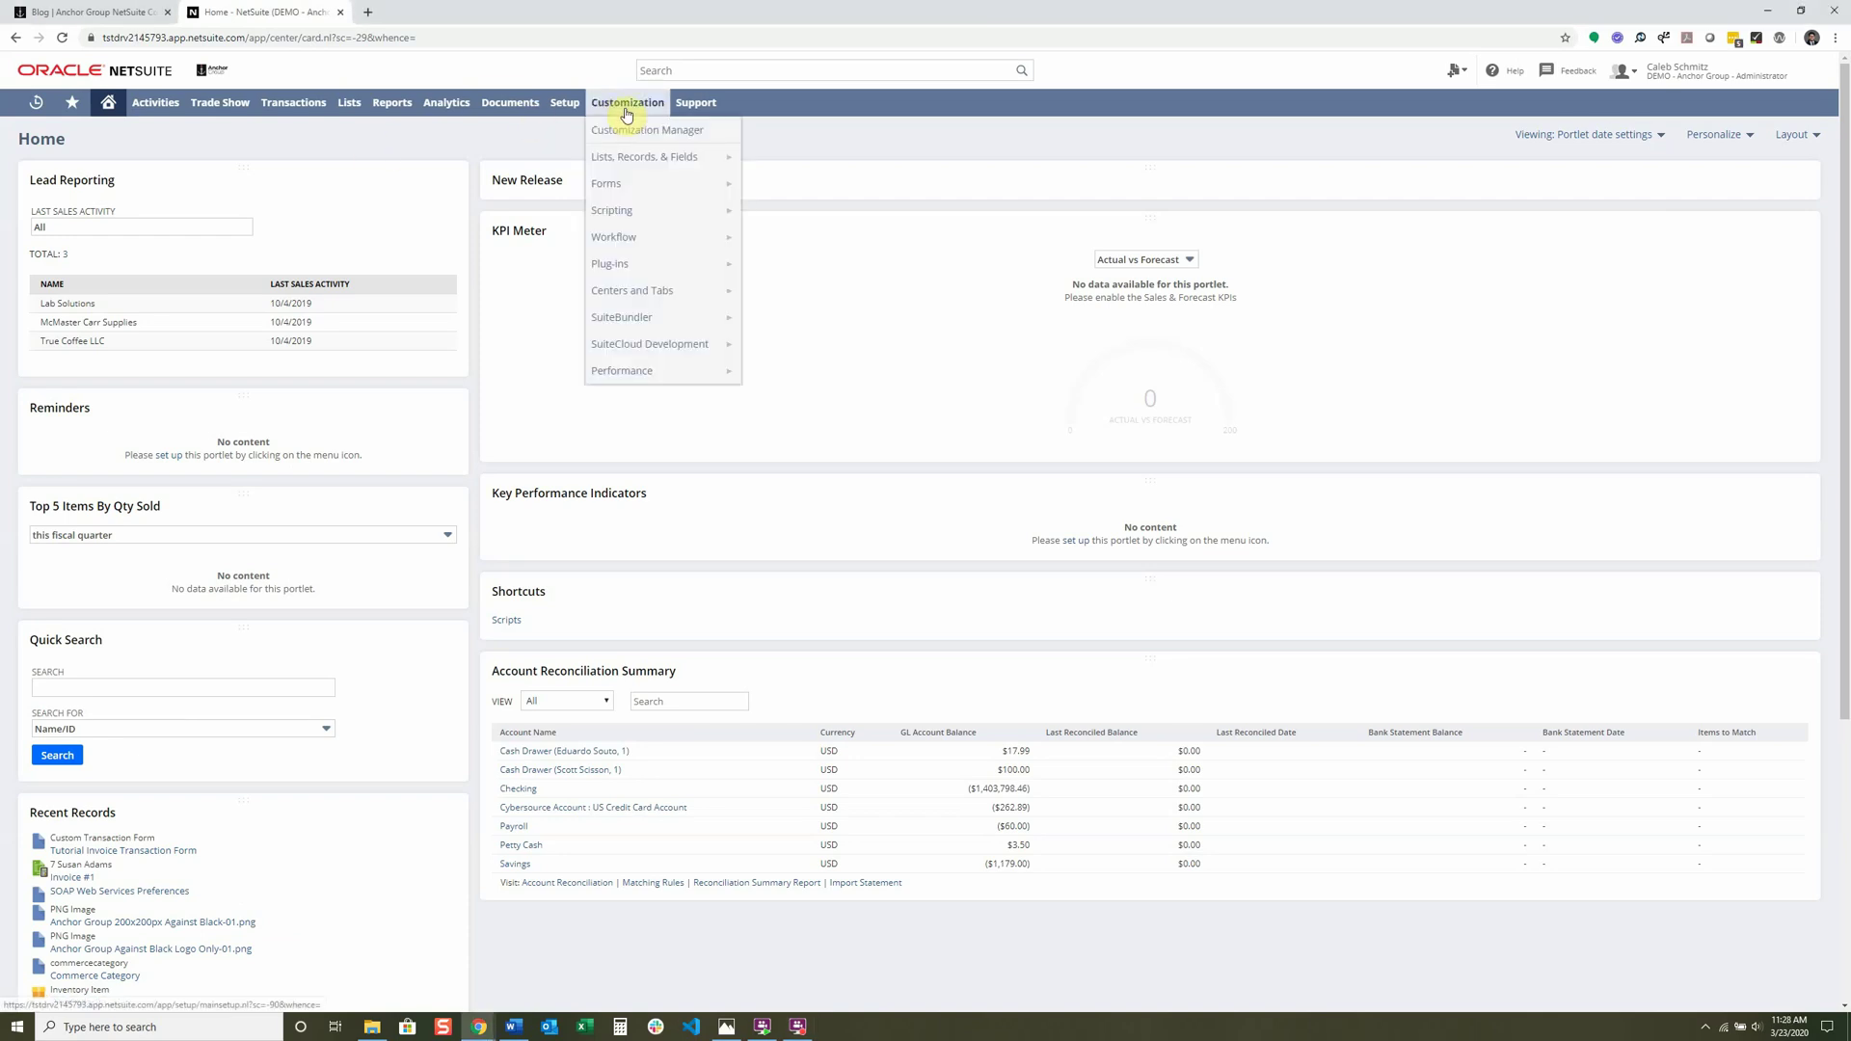
{"action": "mouse_move", "coordinate": [674, 186]}
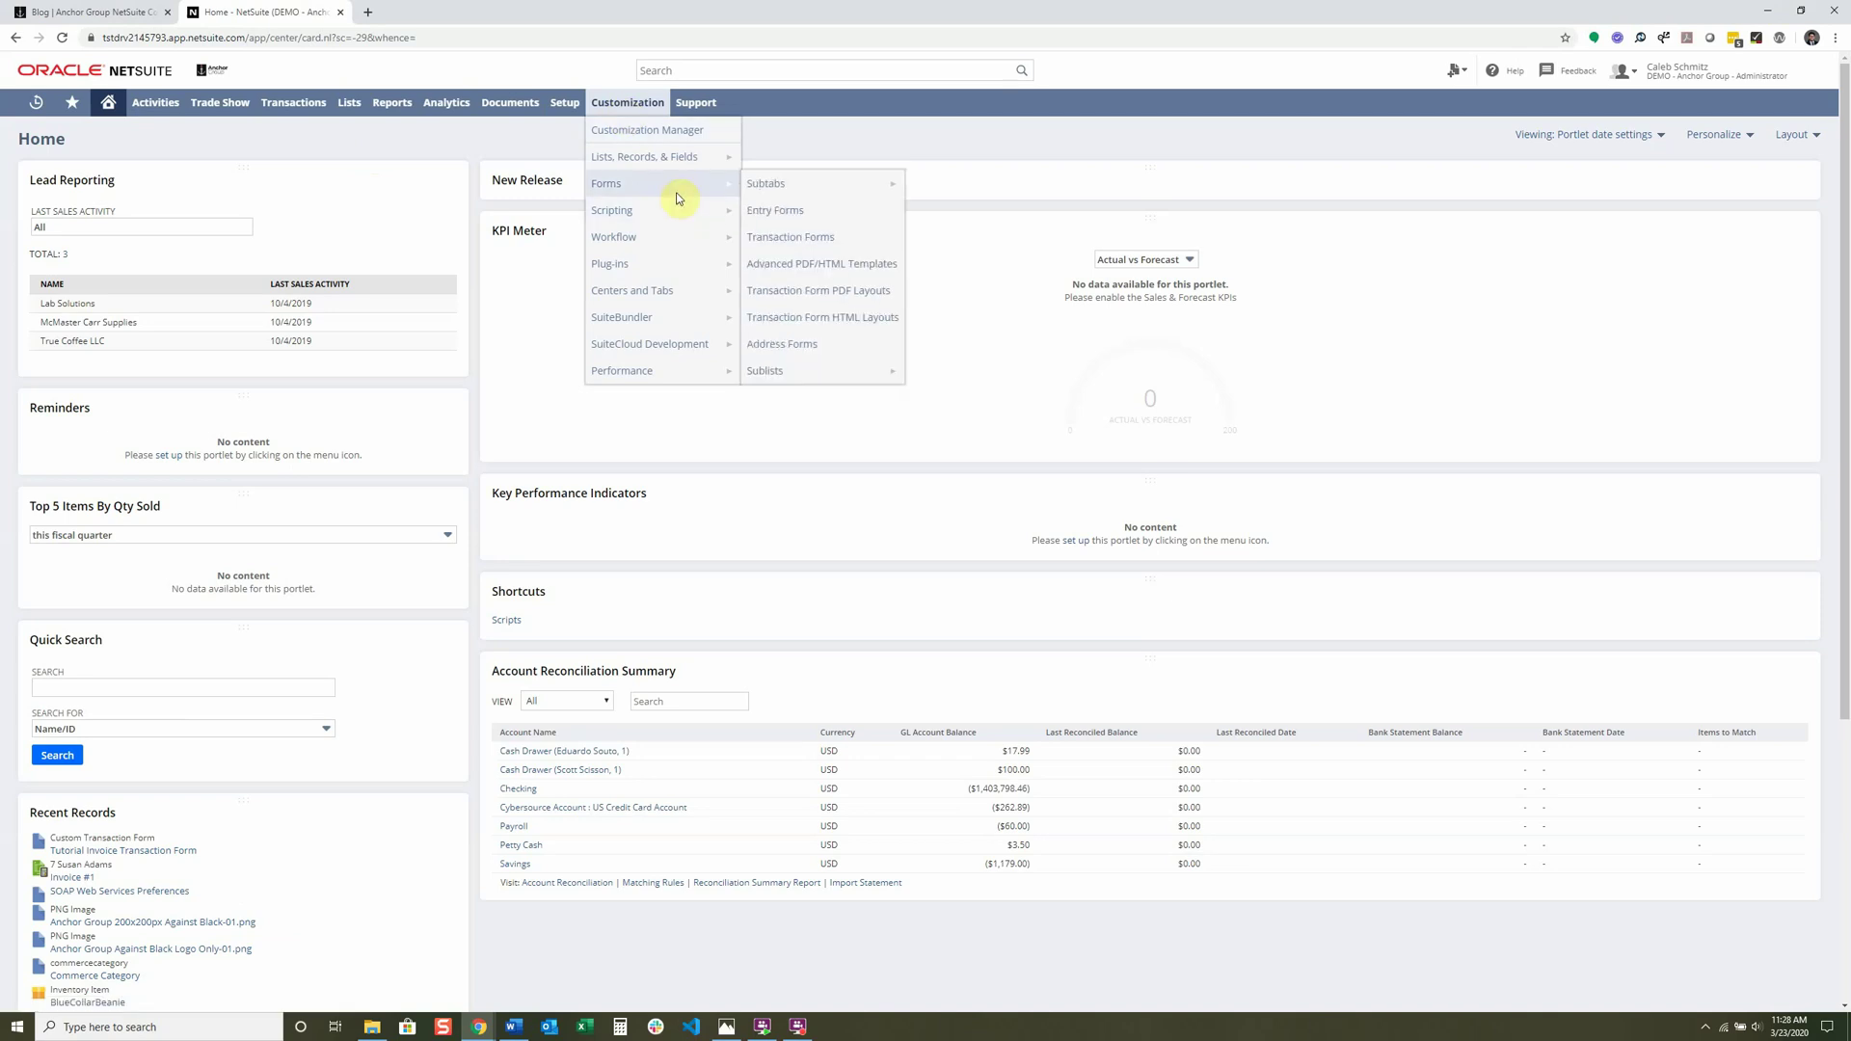
{"action": "left_click", "coordinate": [848, 273]}
{"action": "key", "text": "ctrl+f"}
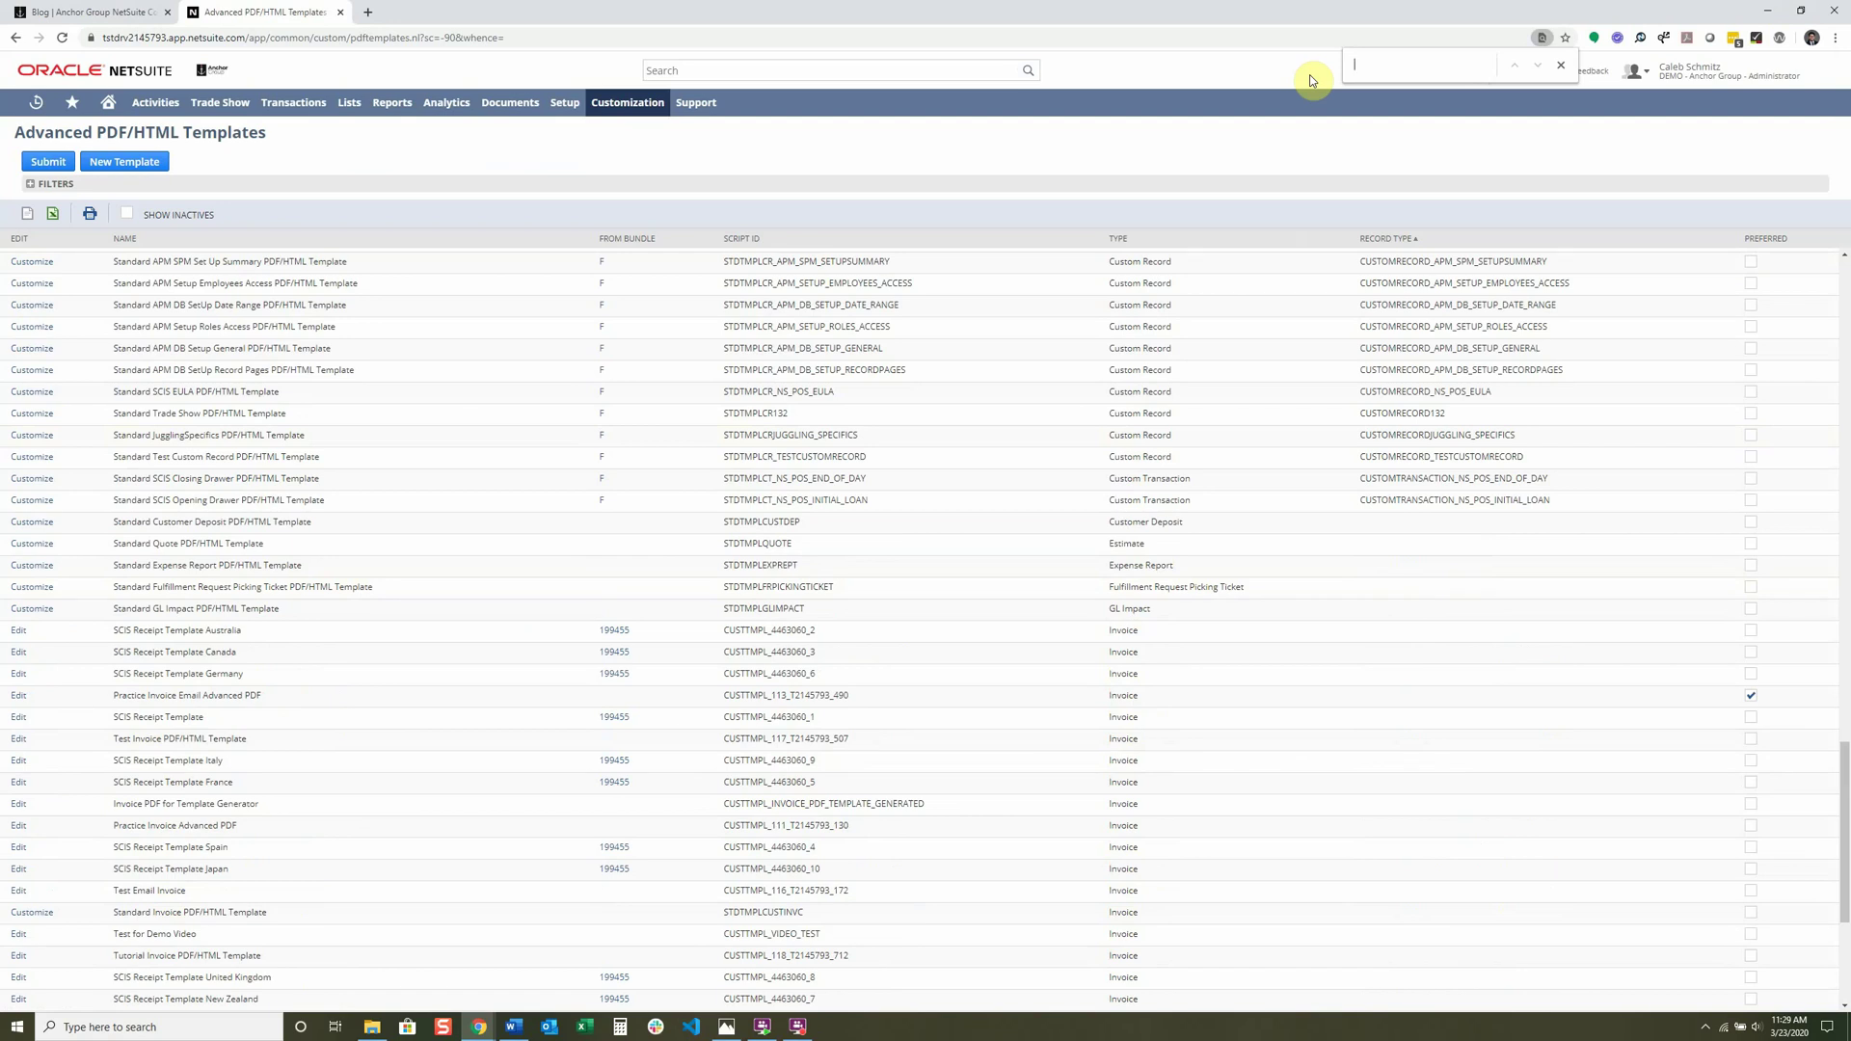
{"action": "type", "text": "inv"}
{"action": "key", "text": "Return"}
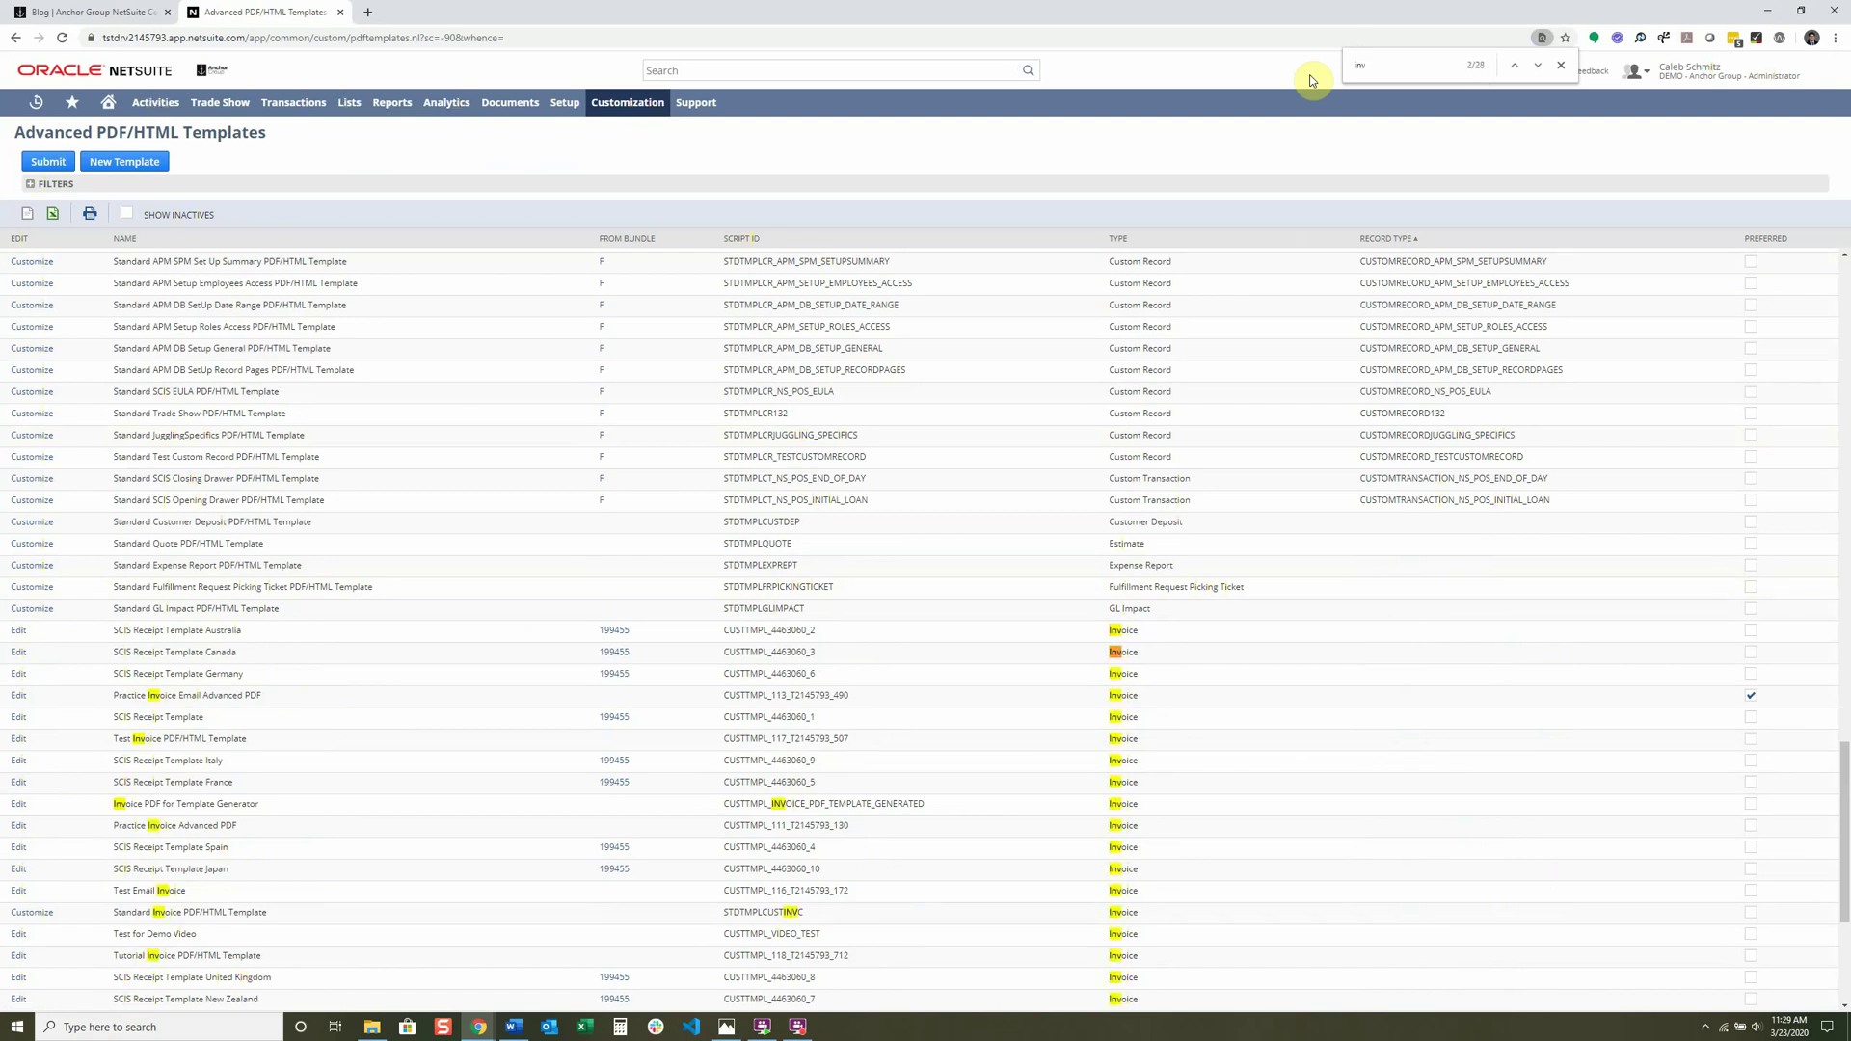
{"action": "scroll", "coordinate": [116, 737], "scroll_direction": "down", "scroll_amount": 3}
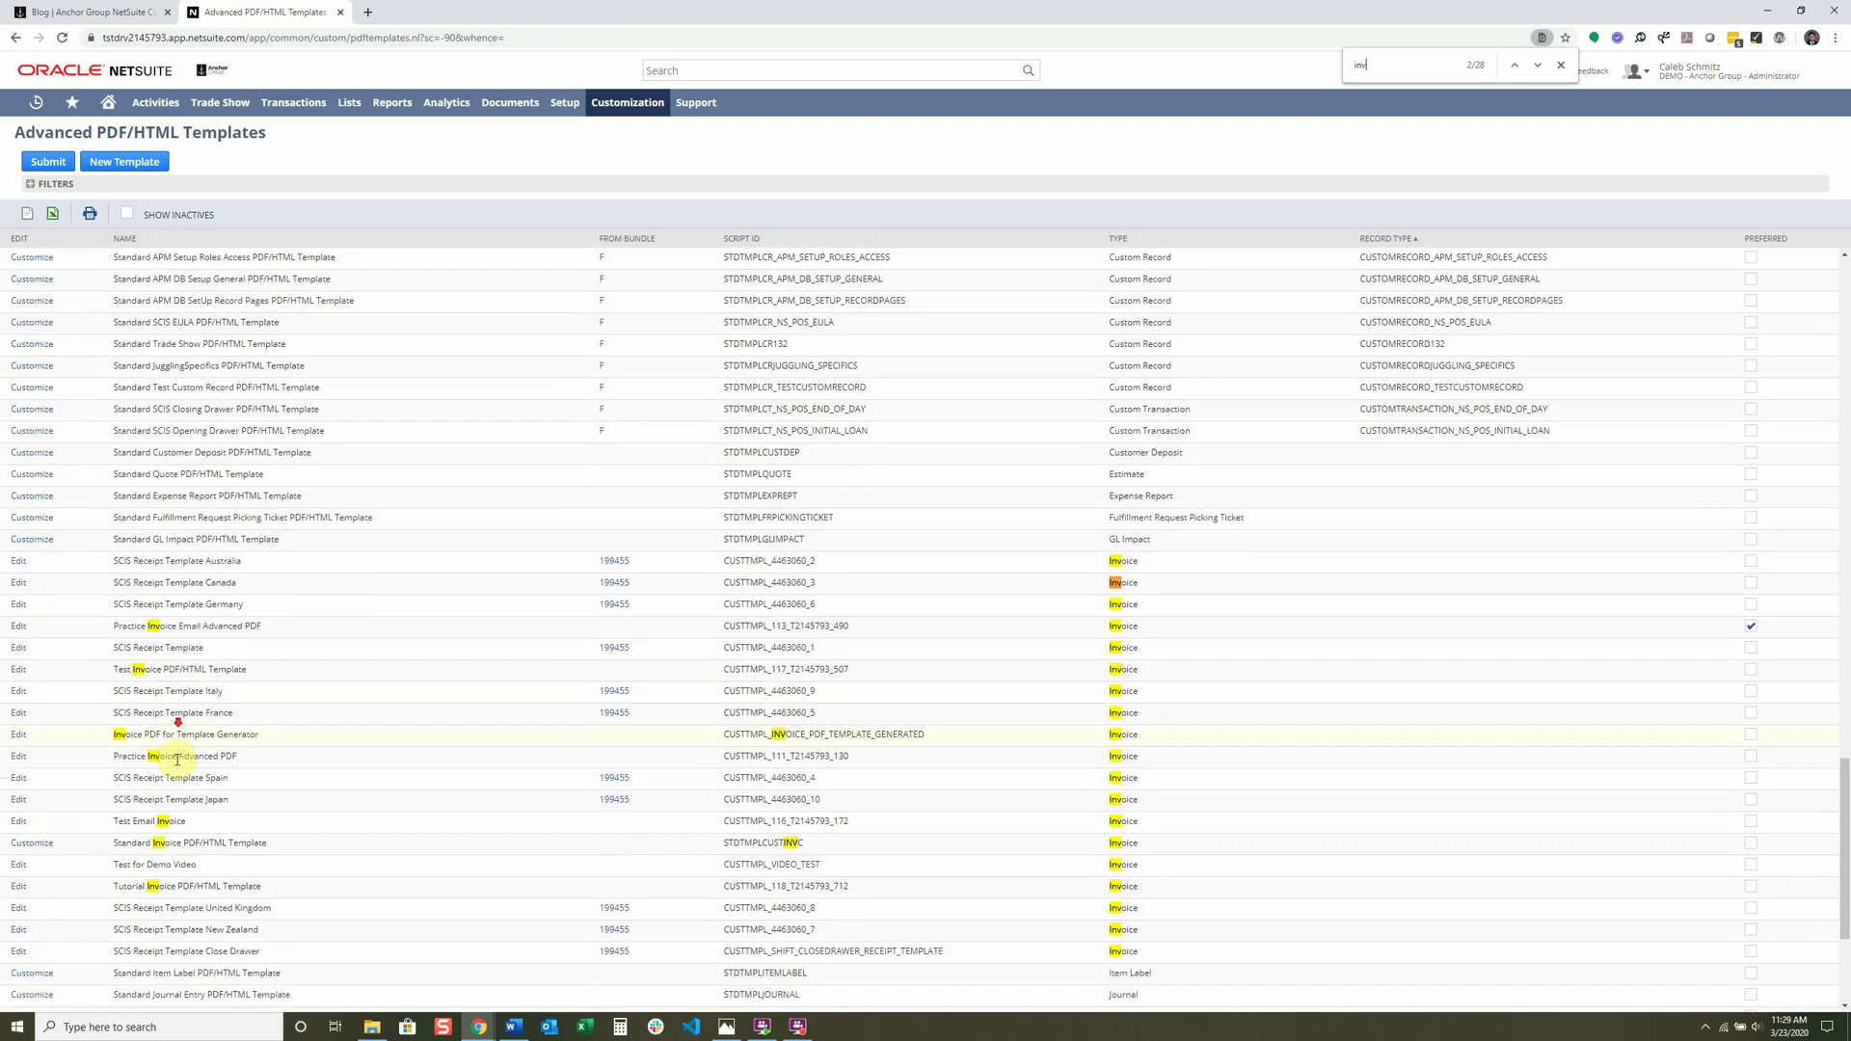
{"action": "left_click_drag", "start_coordinate": [289, 697], "coordinate": [29, 704]}
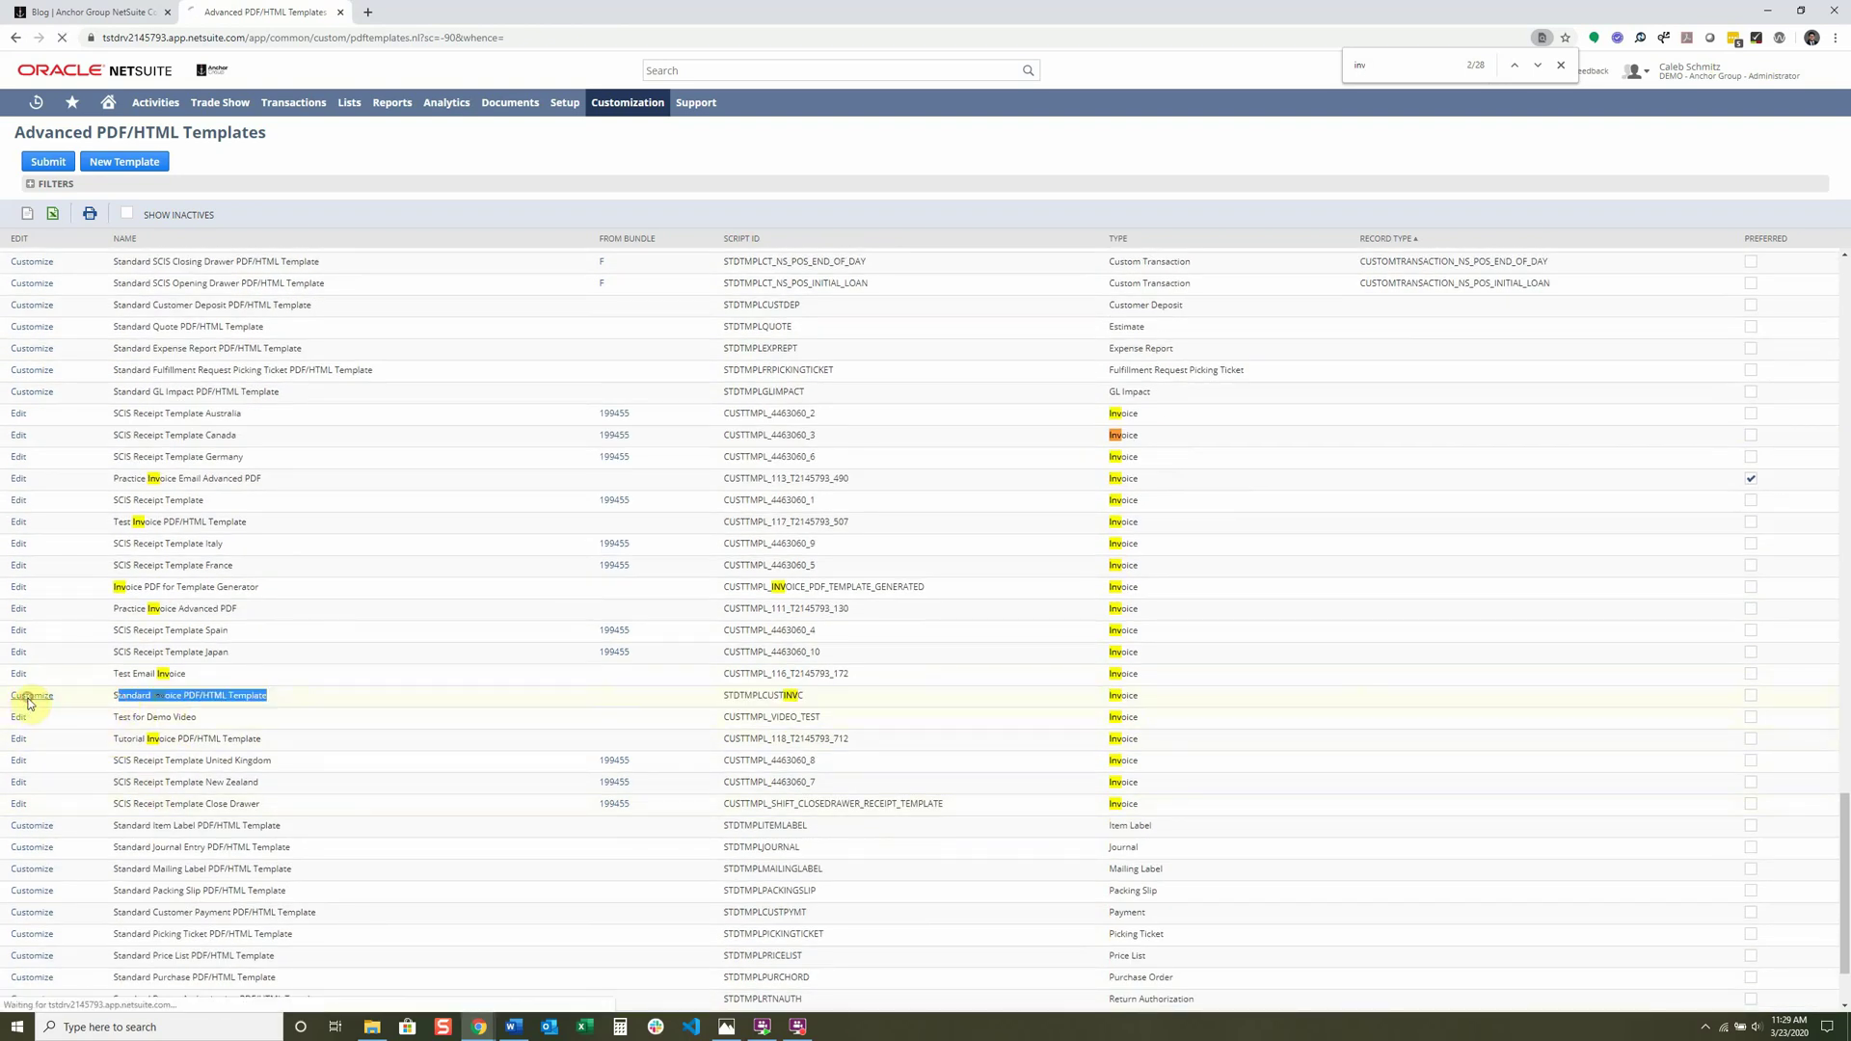
Save a customized Standard Invoice copy titled 'Tutorial Invoice Email Template', then reopen the list in a new tab.
{"action": "left_click", "coordinate": [29, 704]}
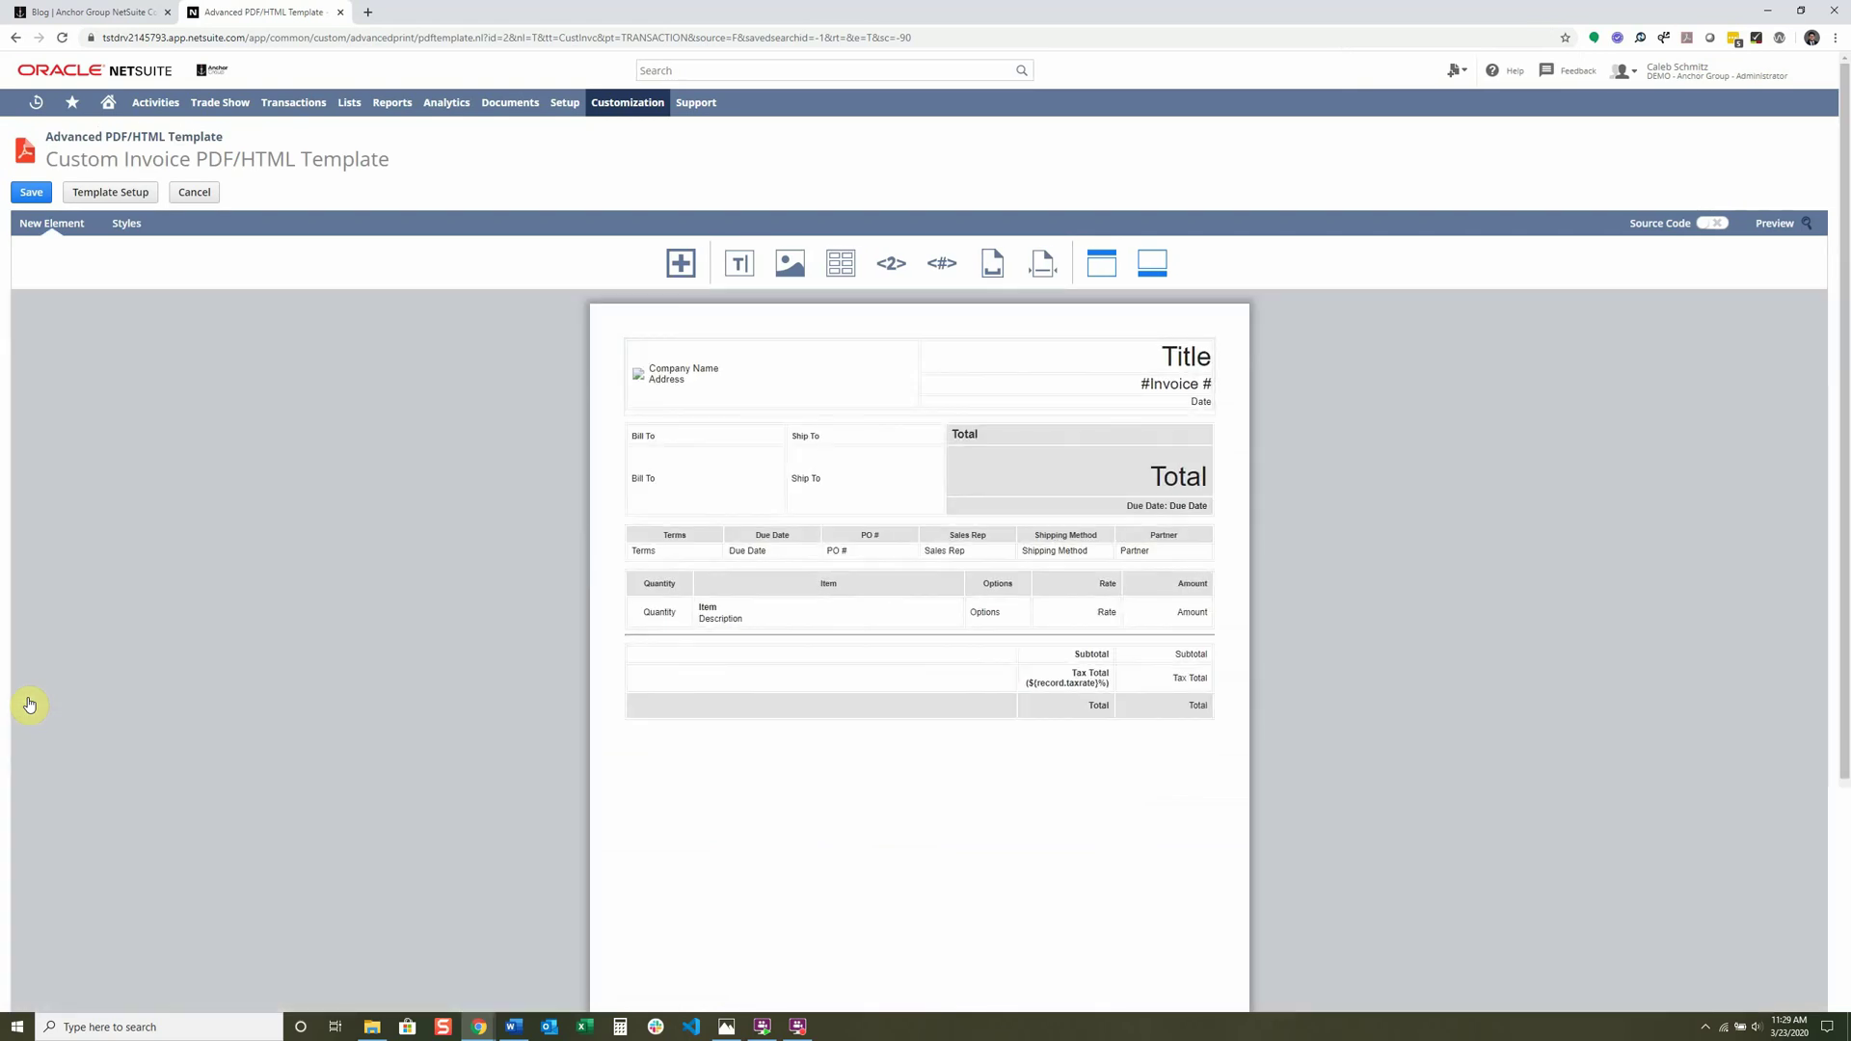
{"action": "left_click", "coordinate": [127, 205]}
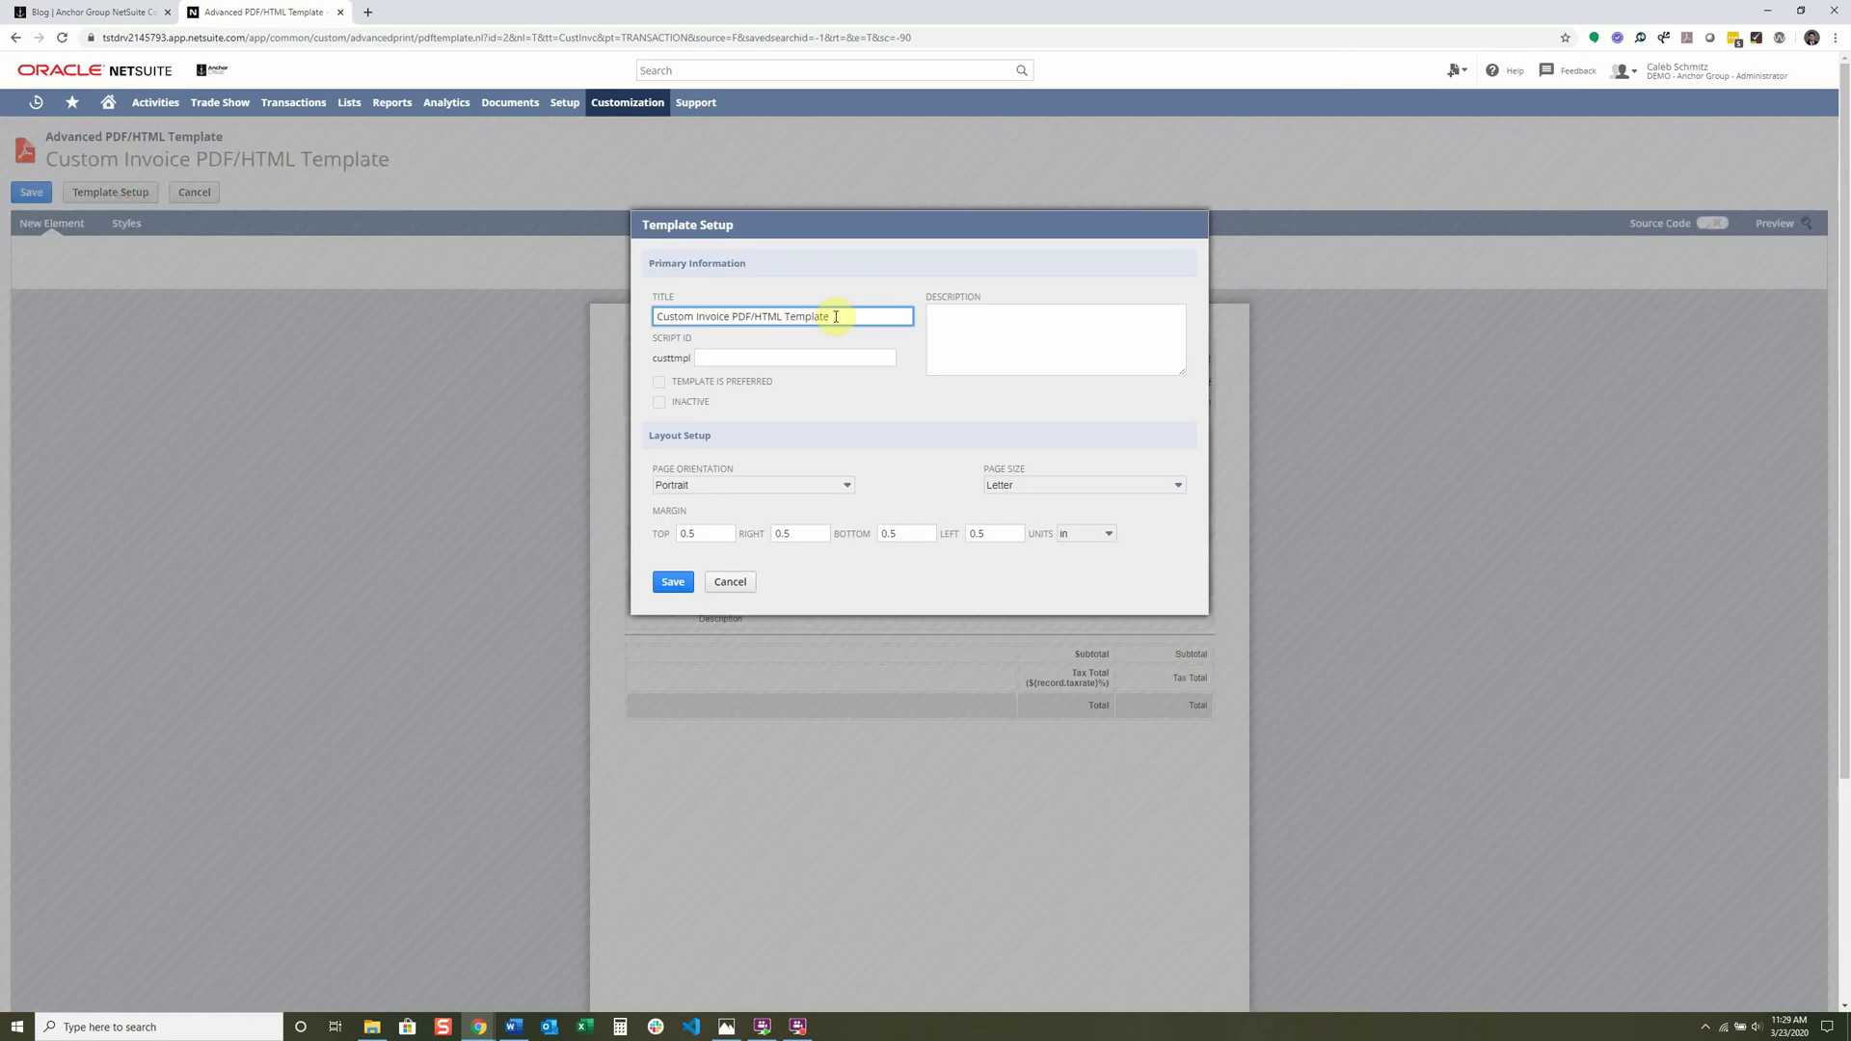
{"action": "double_click", "coordinate": [678, 316]}
{"action": "type", "text": "Tutorial"}
{"action": "key", "text": "BackSpace"}
{"action": "key", "text": "BackSpace"}
{"action": "key", "text": "BackSpace"}
{"action": "key", "text": "BackSpace"}
{"action": "key", "text": "BackSpace"}
{"action": "key", "text": "BackSpace"}
{"action": "key", "text": "BackSpace"}
{"action": "key", "text": "BackSpace"}
{"action": "key", "text": "BackSpace"}
{"action": "type", "text": "Email"}
{"action": "left_click", "coordinate": [673, 582]}
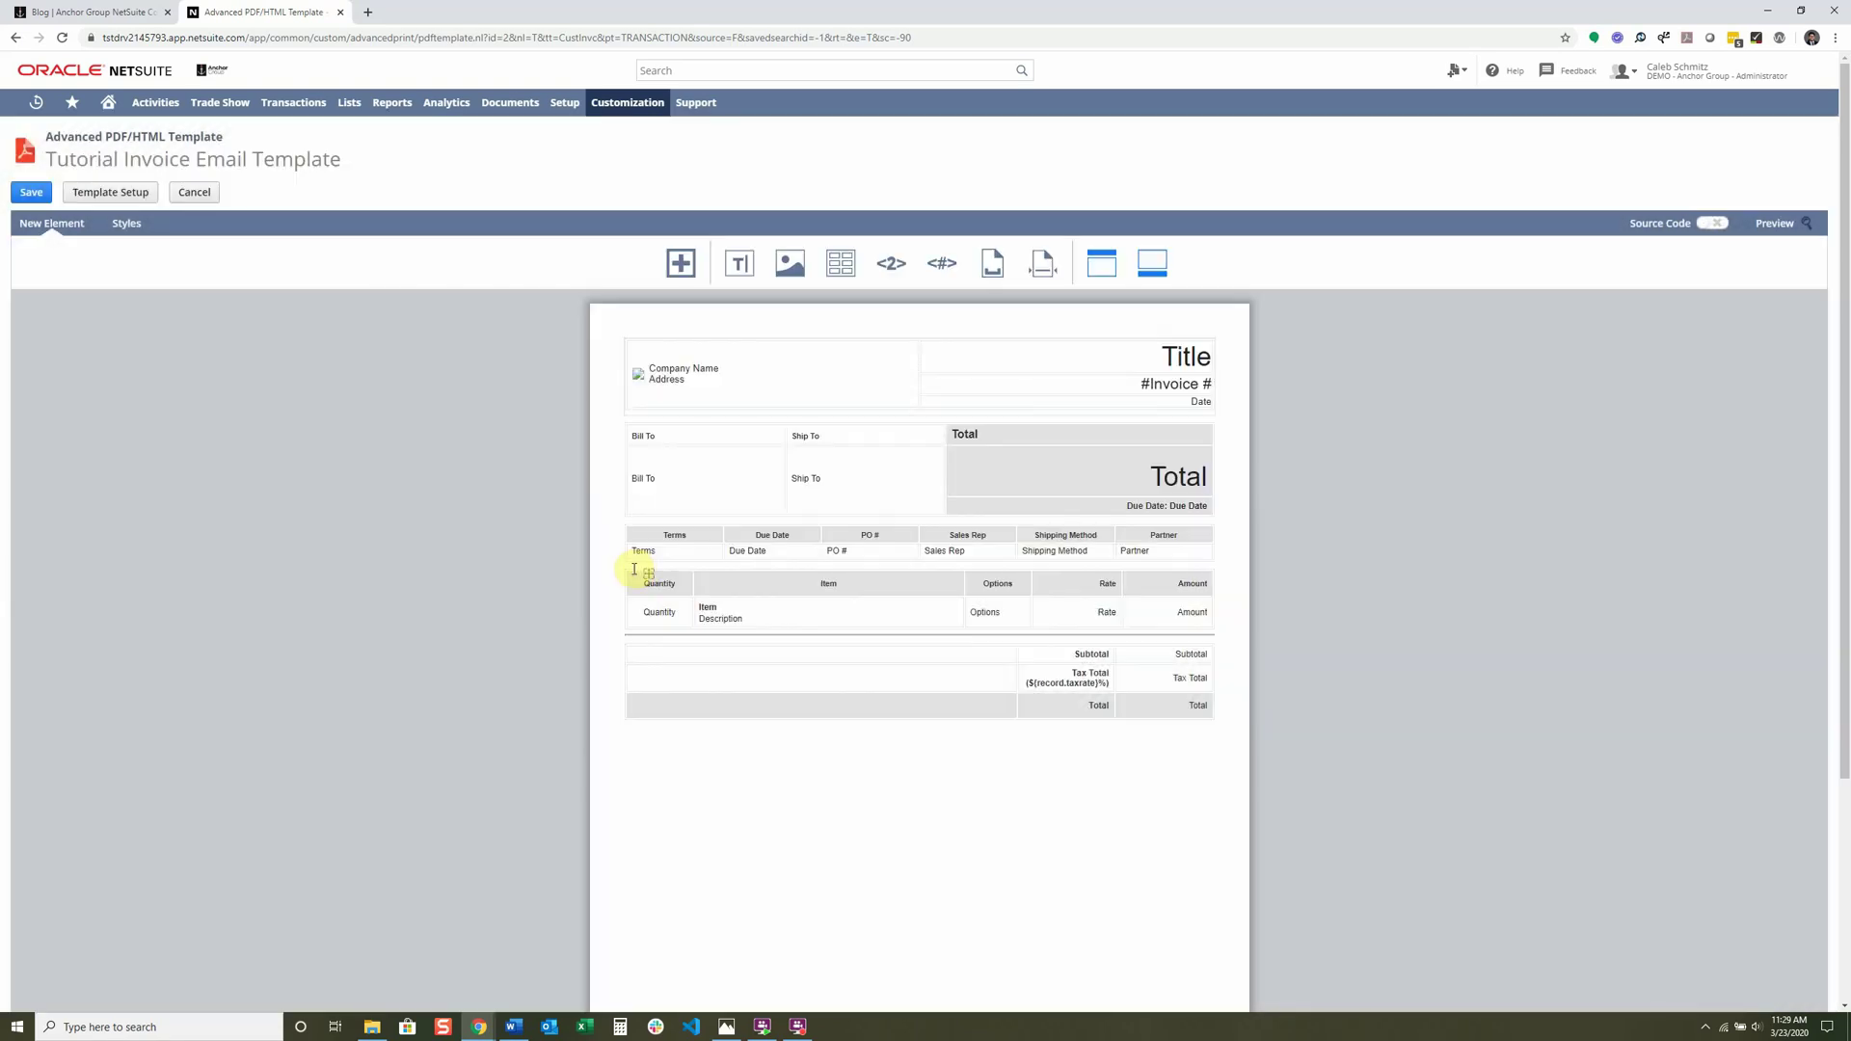
{"action": "middle_click", "coordinate": [15, 37]}
{"action": "left_click", "coordinate": [436, 14]}
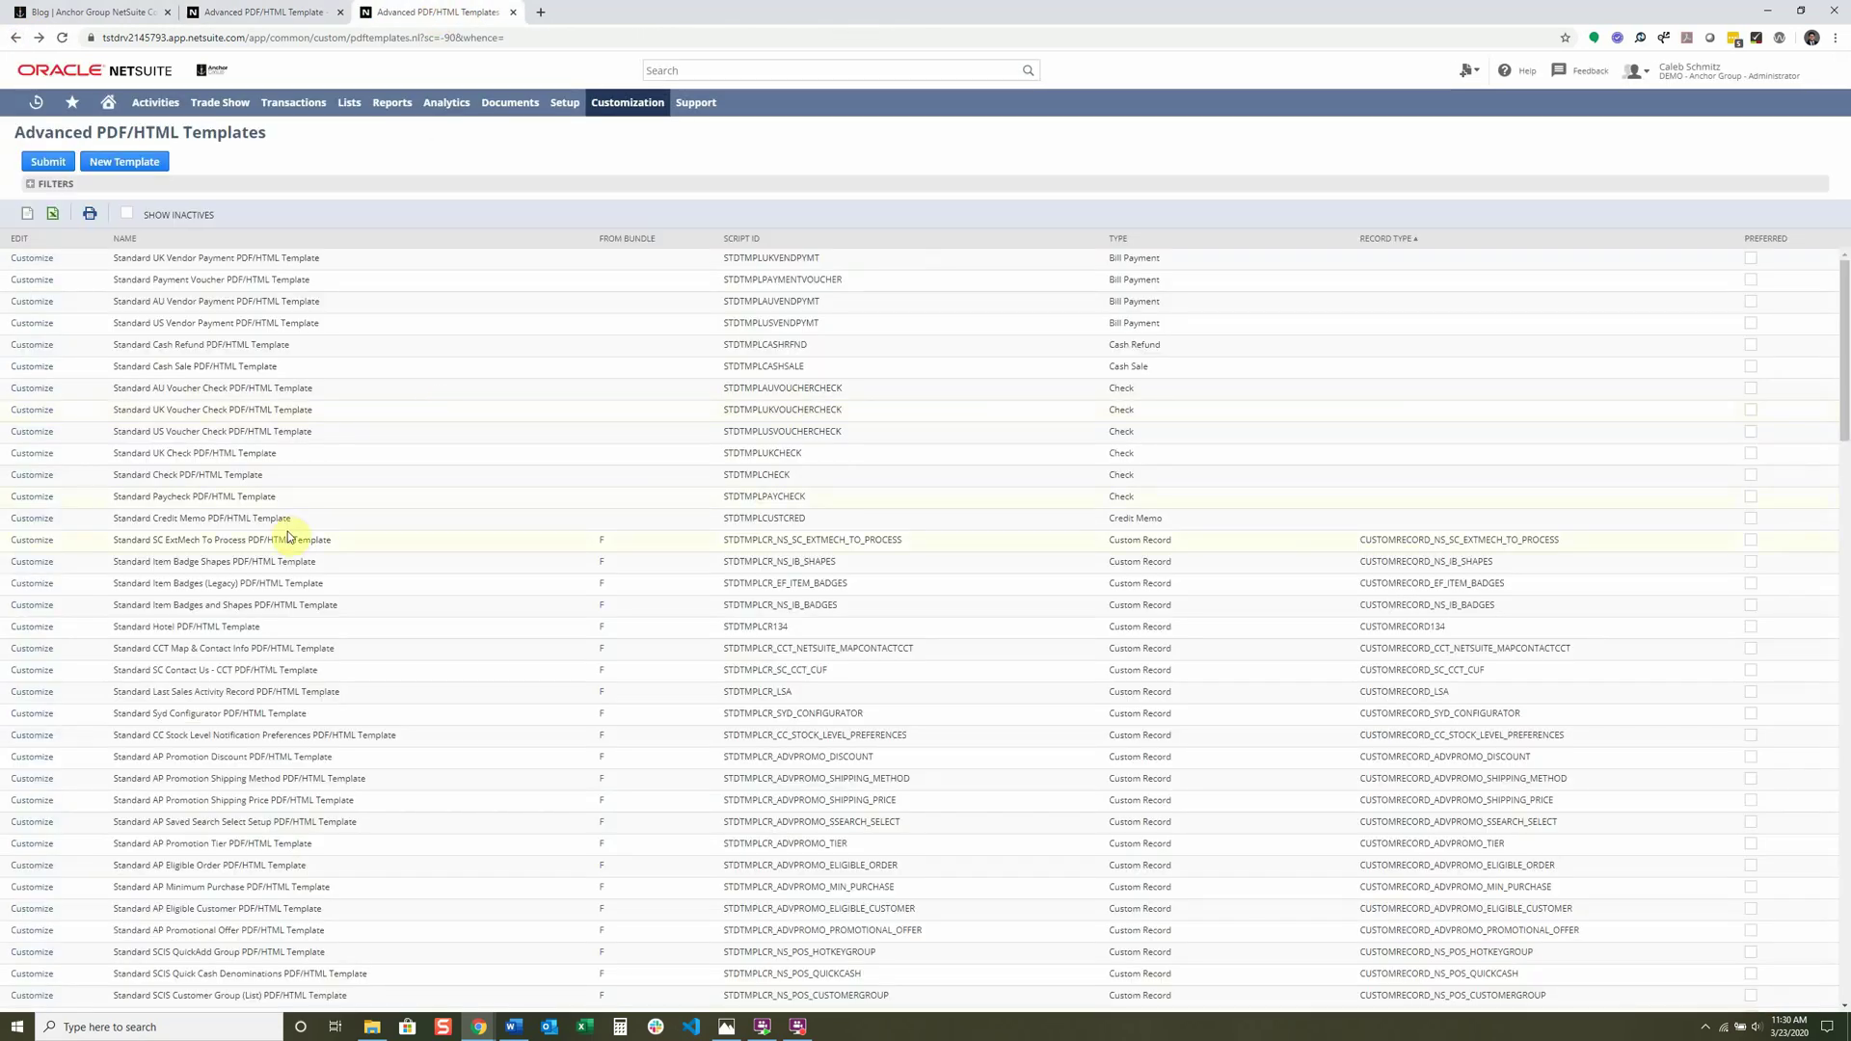
Open the Tutorial Invoice PDF/HTML Template for editing in a new tab.
{"action": "key", "text": "ctrl+f"}
{"action": "type", "text": "invoice"}
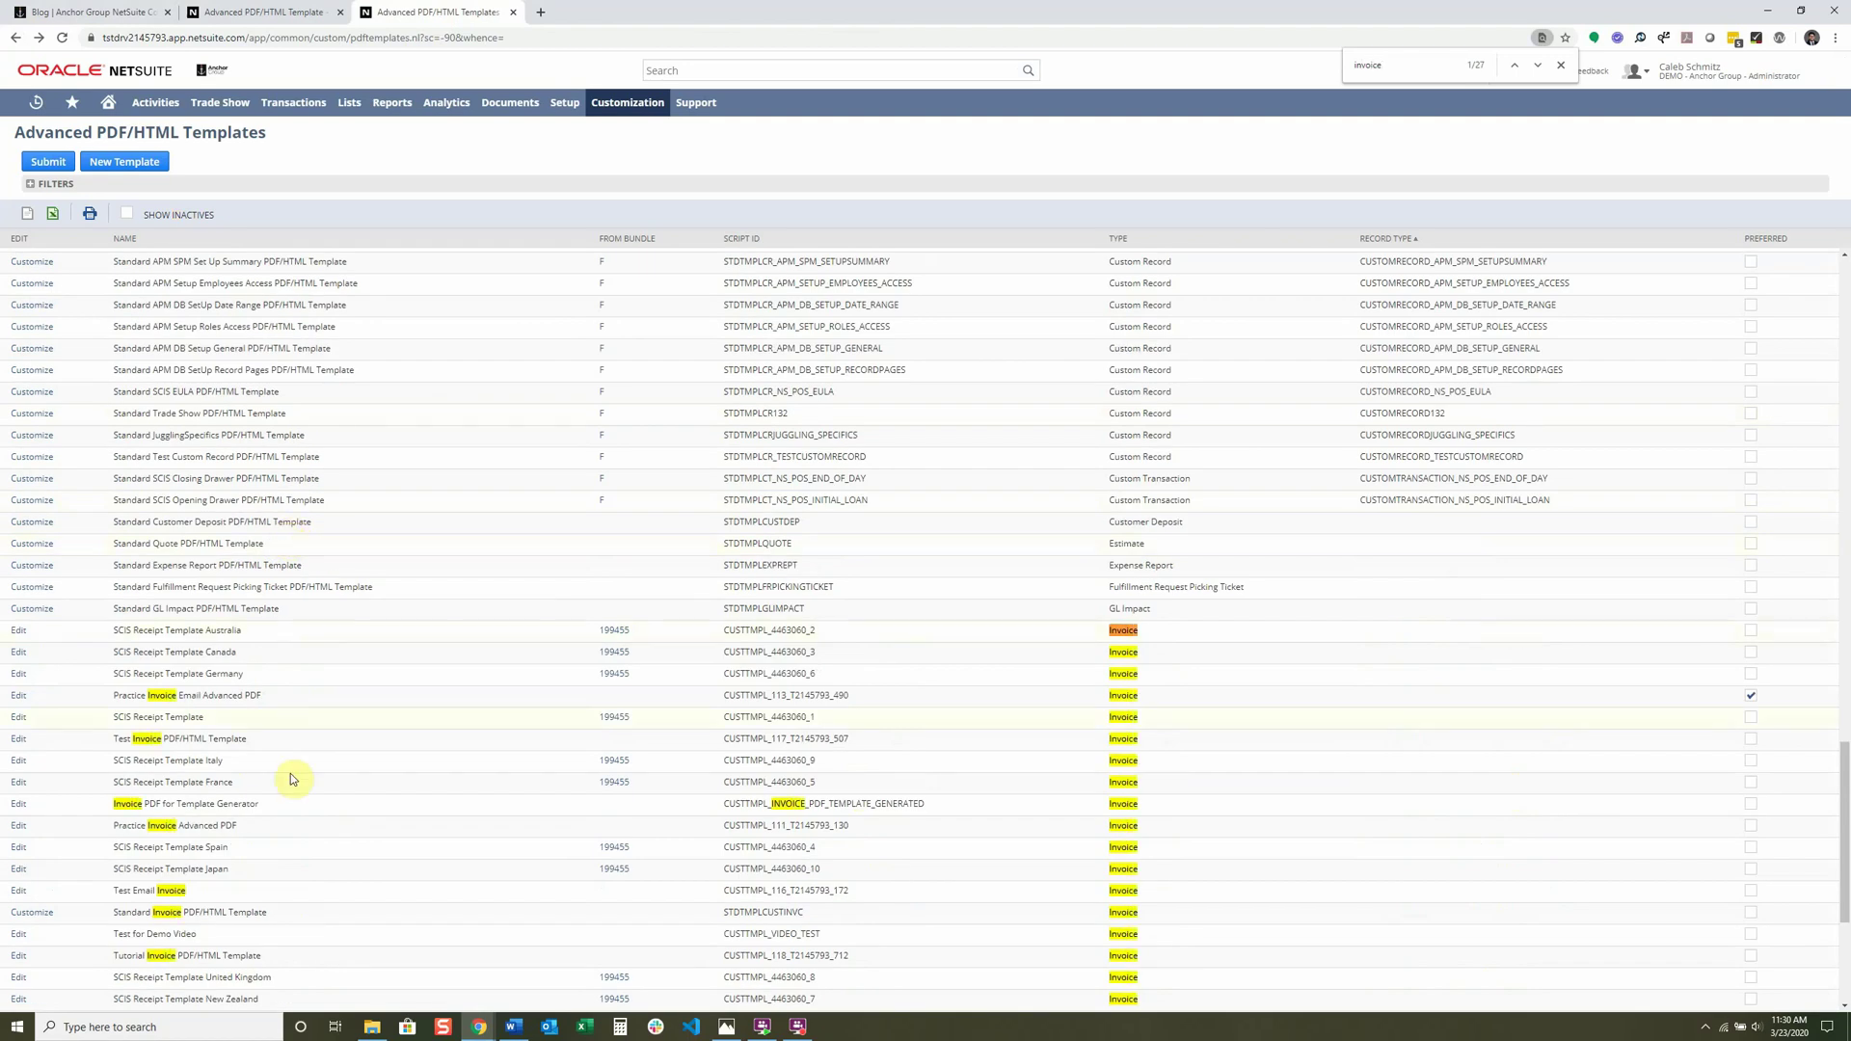
{"action": "scroll", "coordinate": [353, 915], "scroll_direction": "down", "scroll_amount": 2}
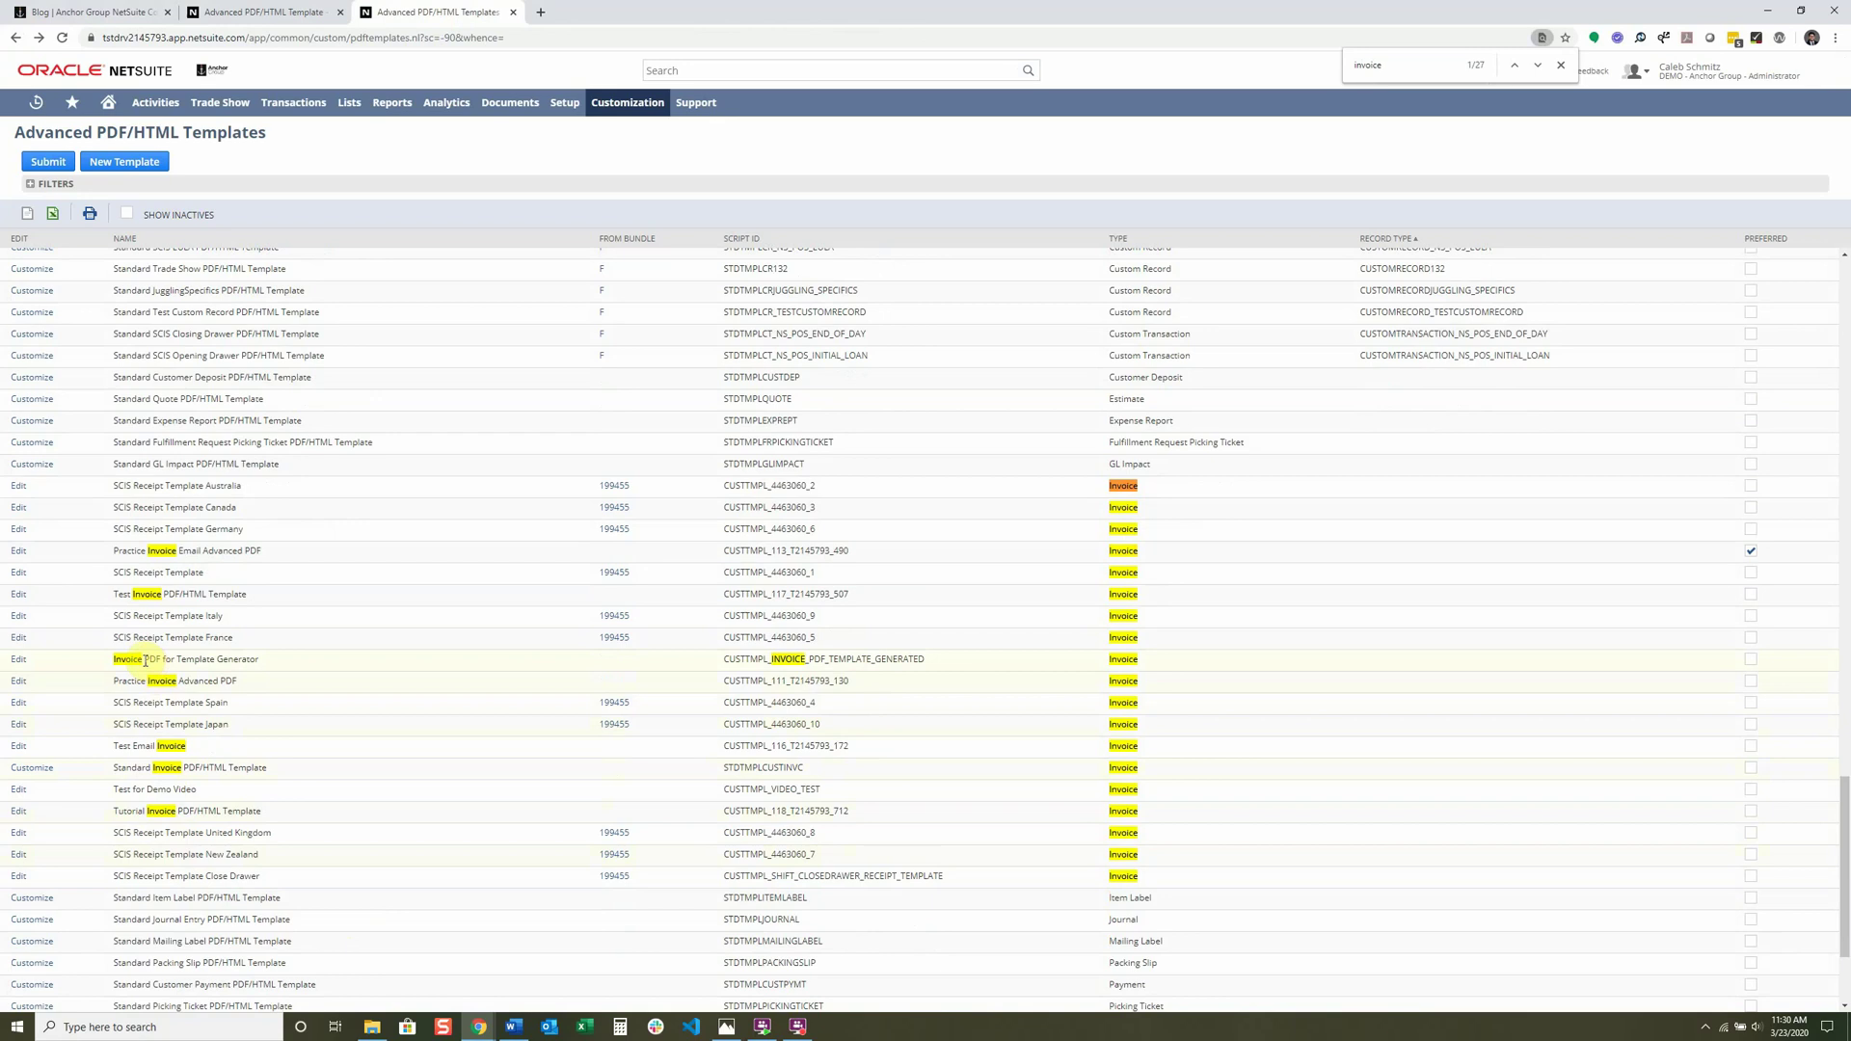
{"action": "scroll", "coordinate": [183, 732], "scroll_direction": "down", "scroll_amount": 2}
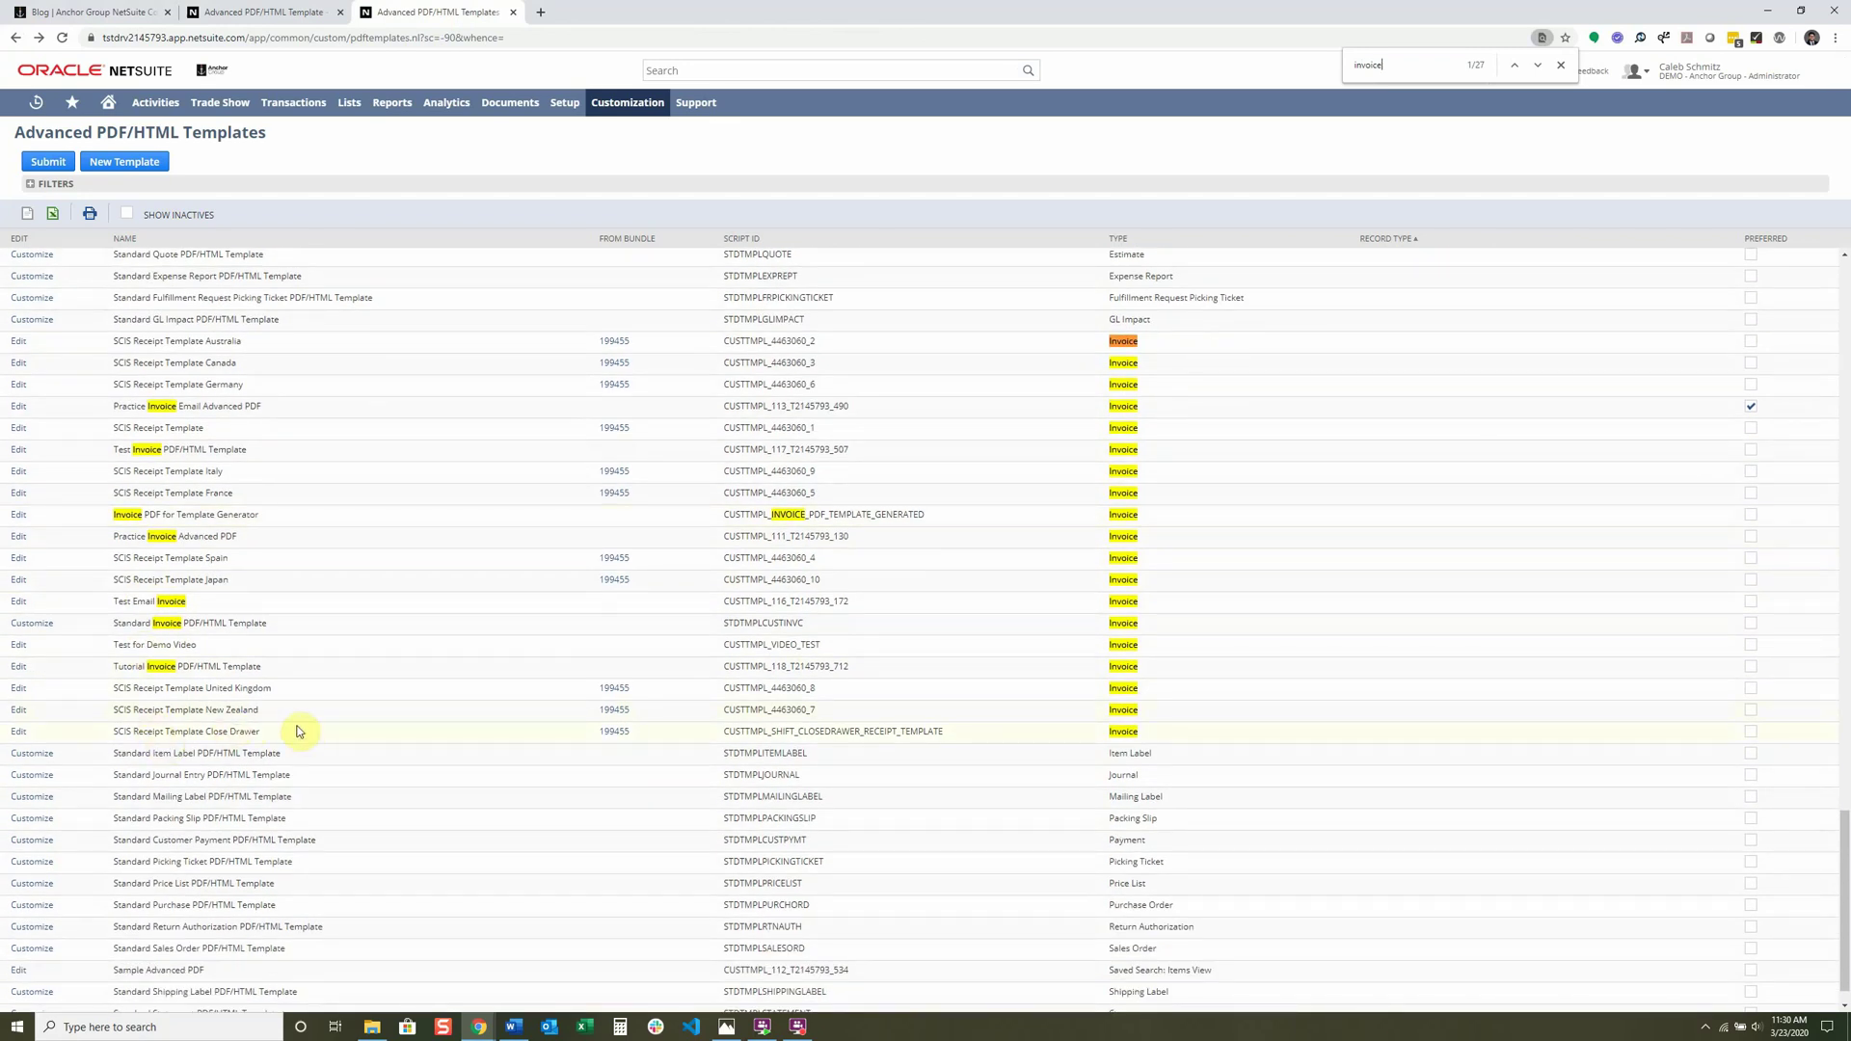
{"action": "left_click", "coordinate": [17, 667], "text": "ctrl"}
{"action": "left_click", "coordinate": [581, 13]}
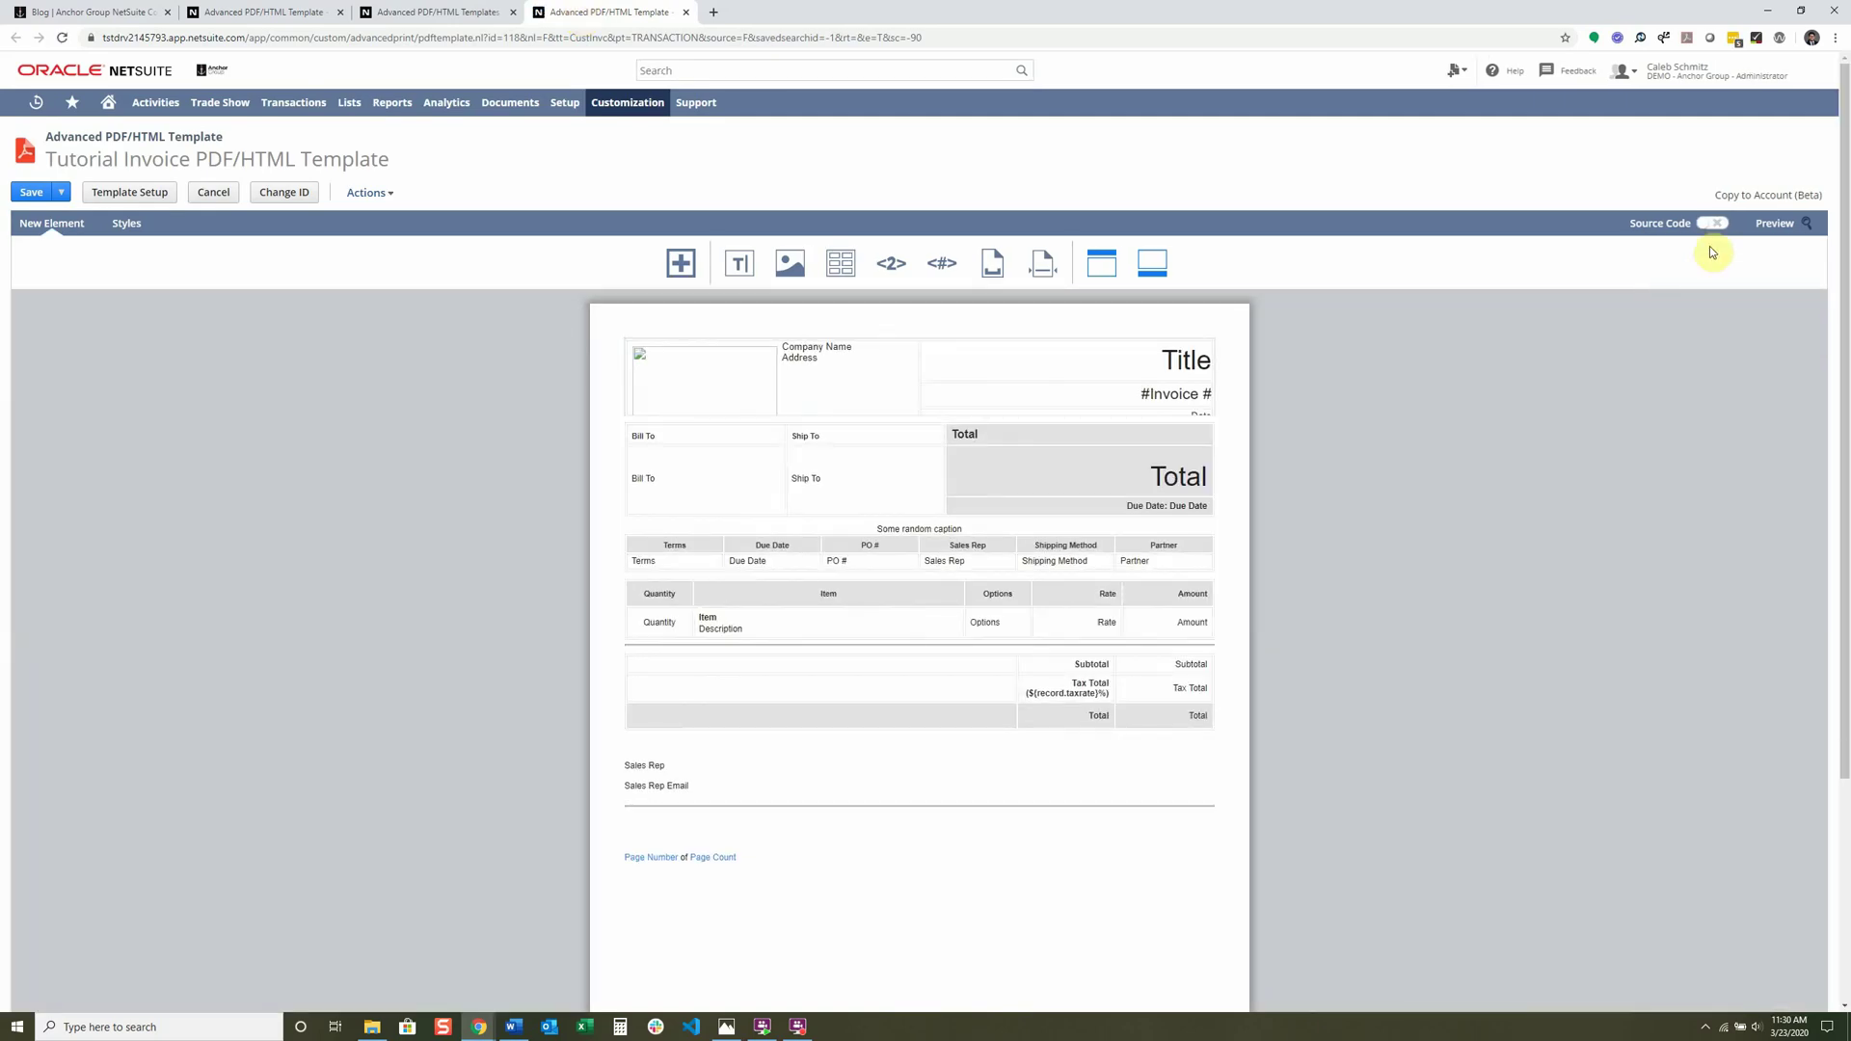
Show and select all of its source code, then return to the Tutorial Invoice Email Template tab.
{"action": "left_click", "coordinate": [1718, 225]}
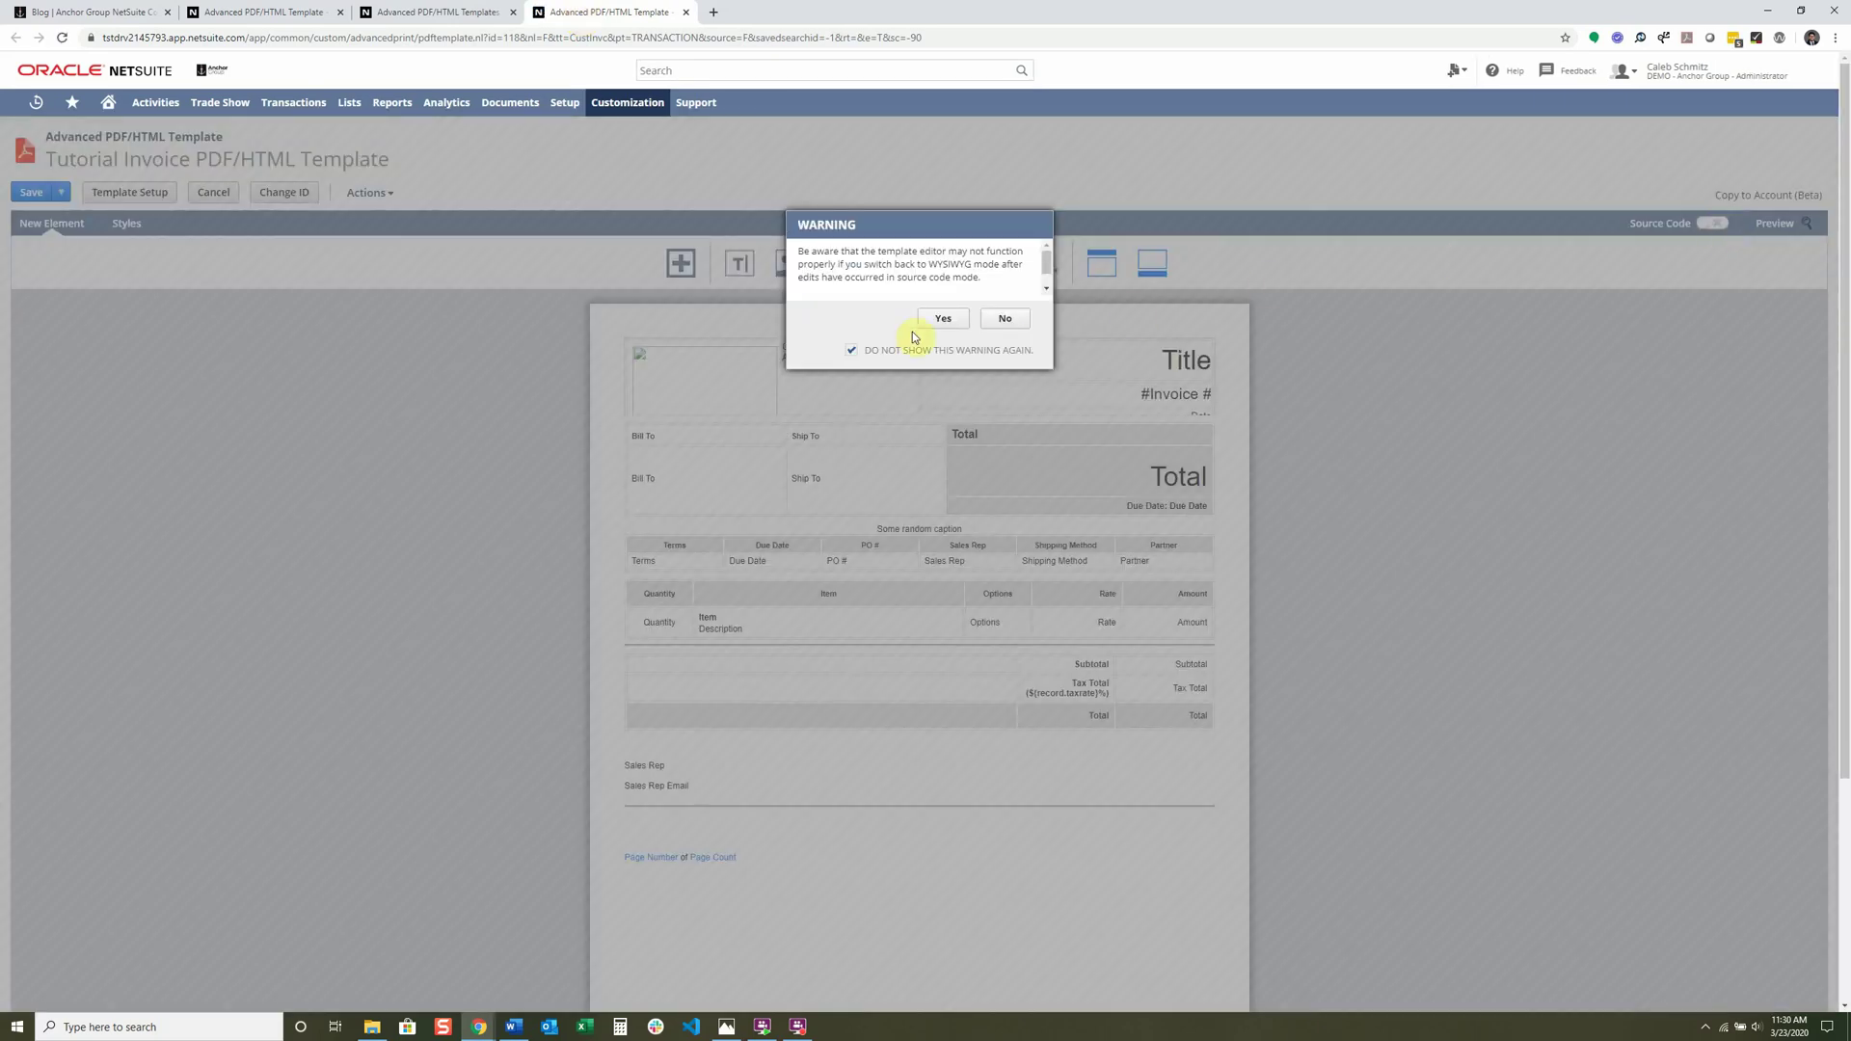
{"action": "left_click", "coordinate": [939, 320]}
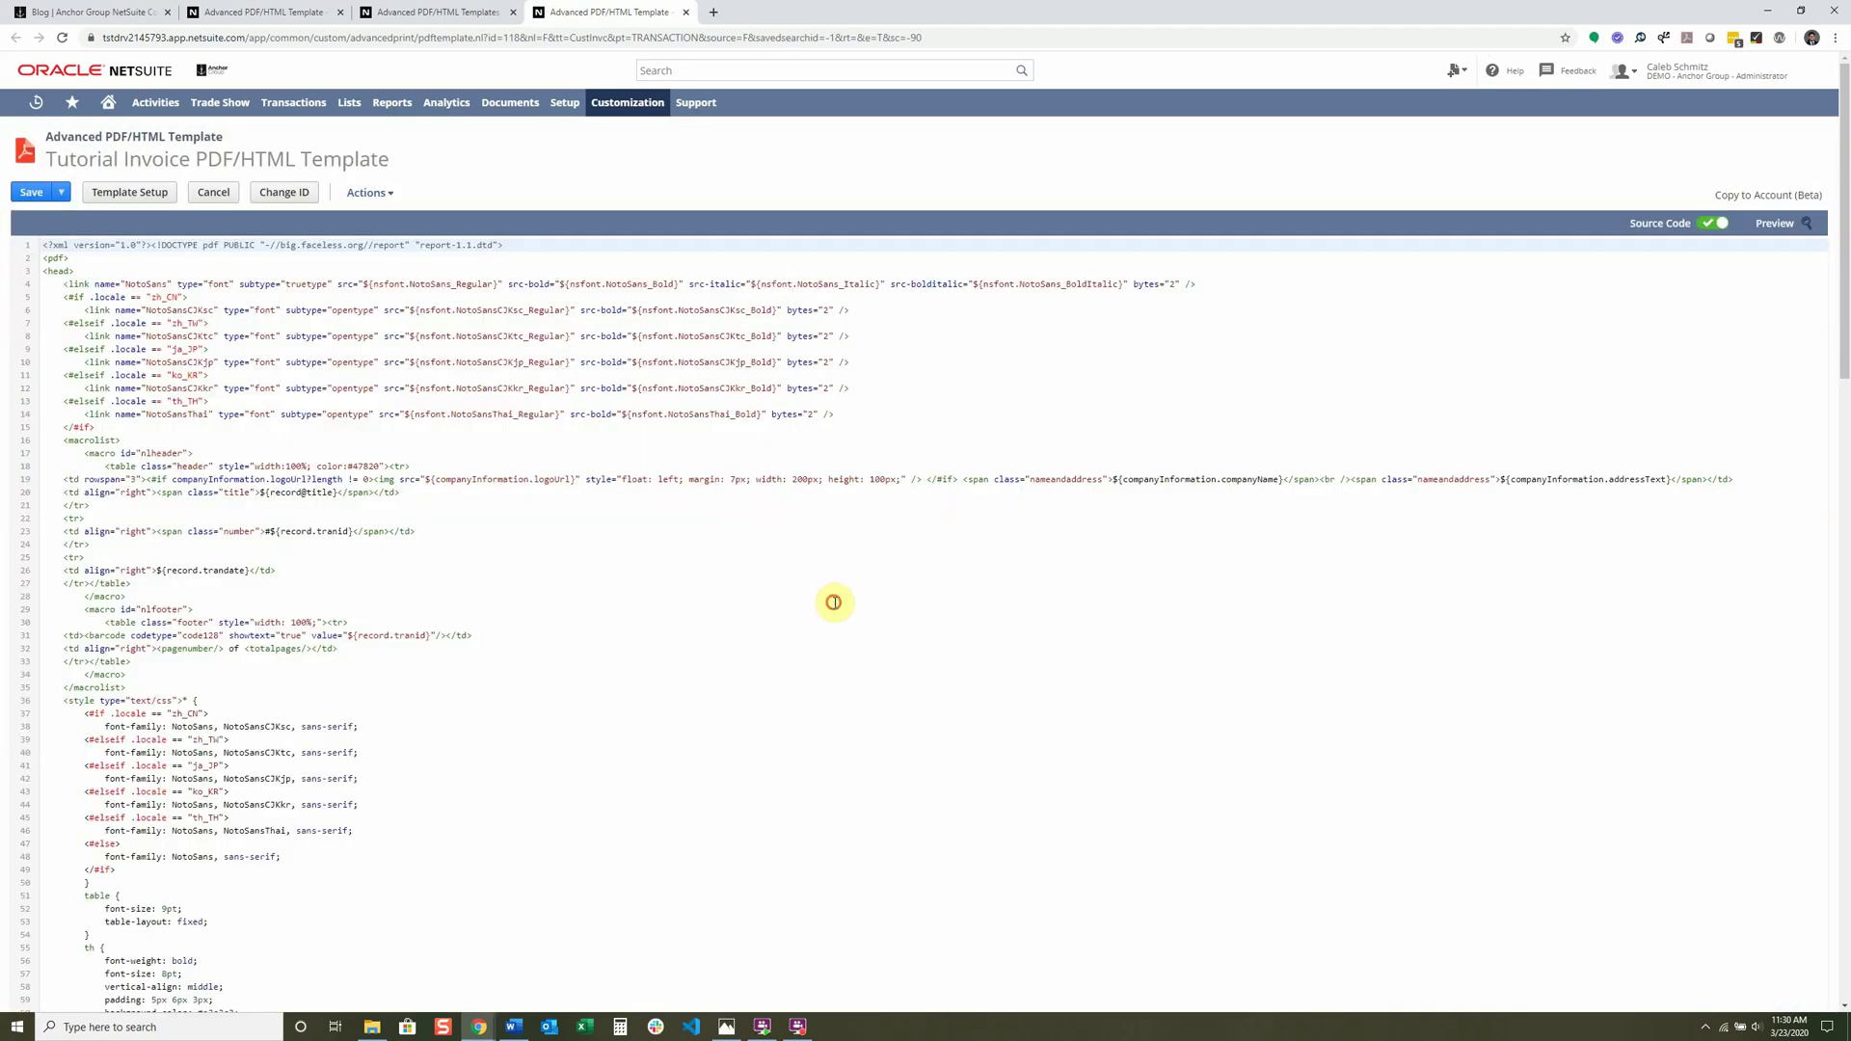
{"action": "left_click", "coordinate": [835, 604]}
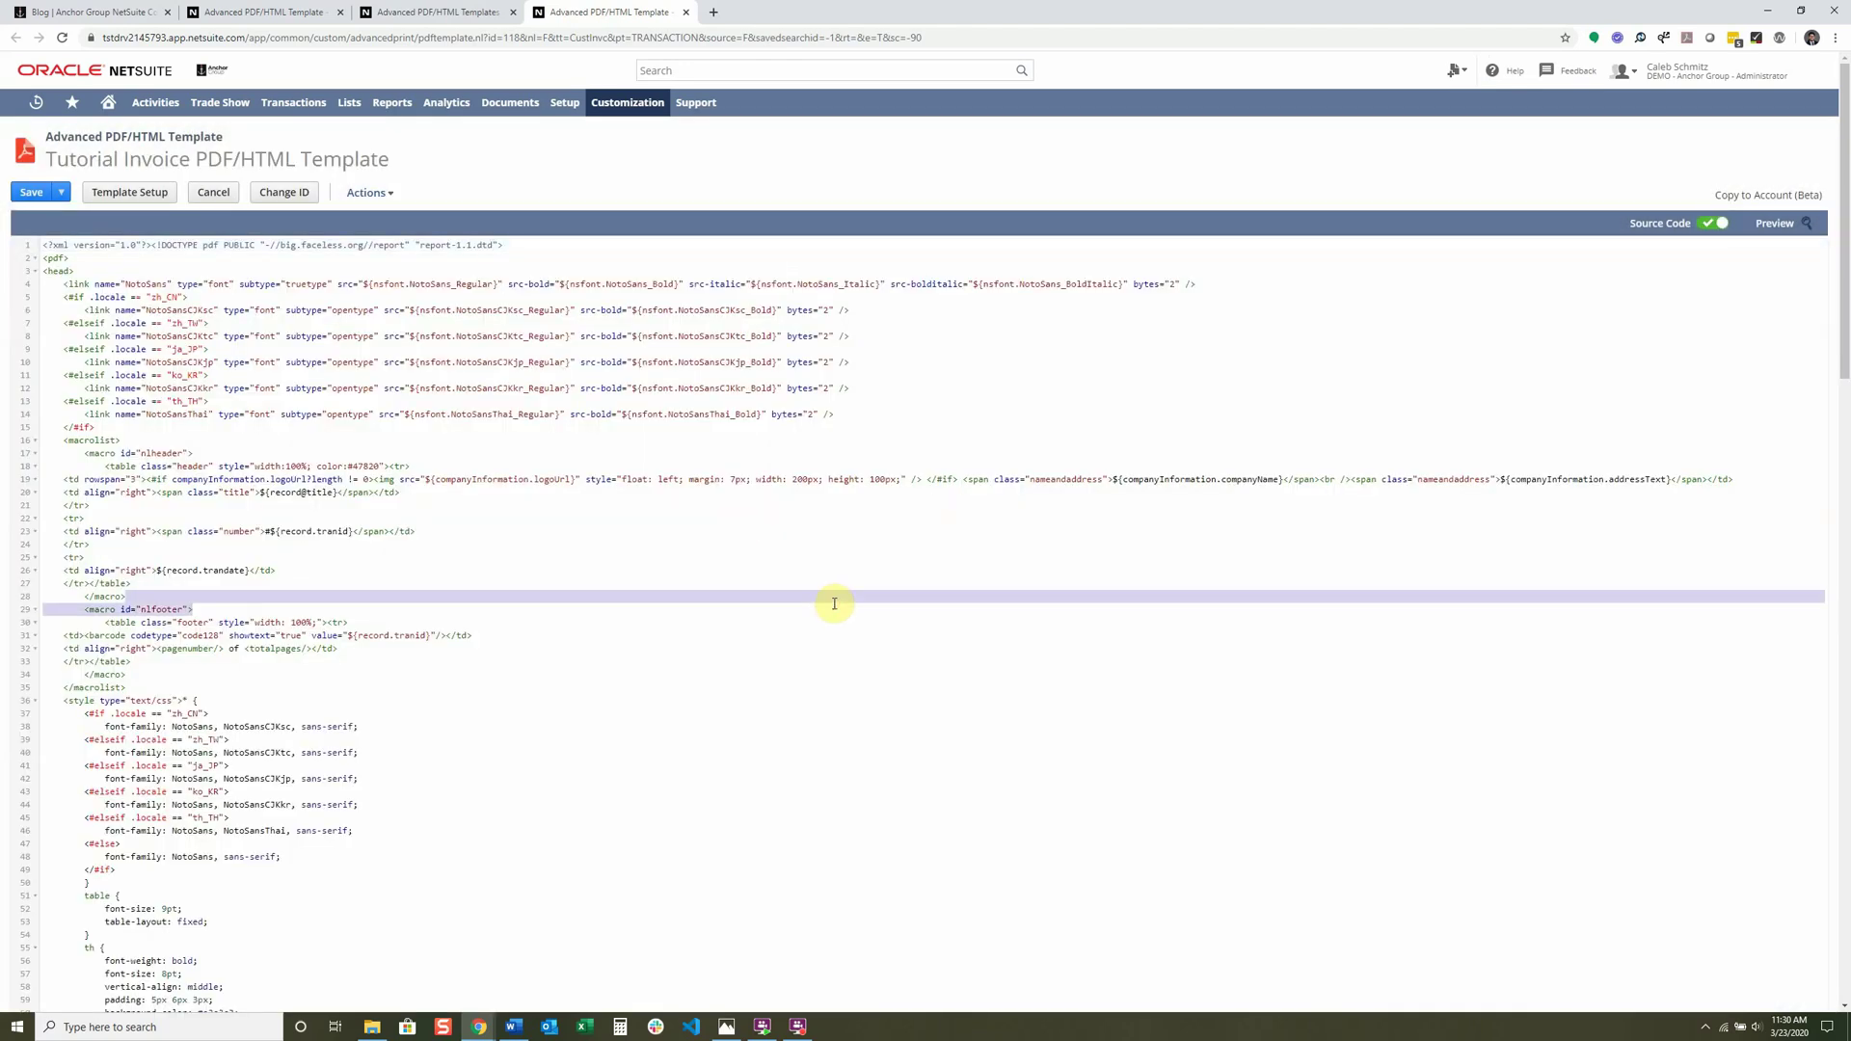
{"action": "key", "text": "ctrl+a"}
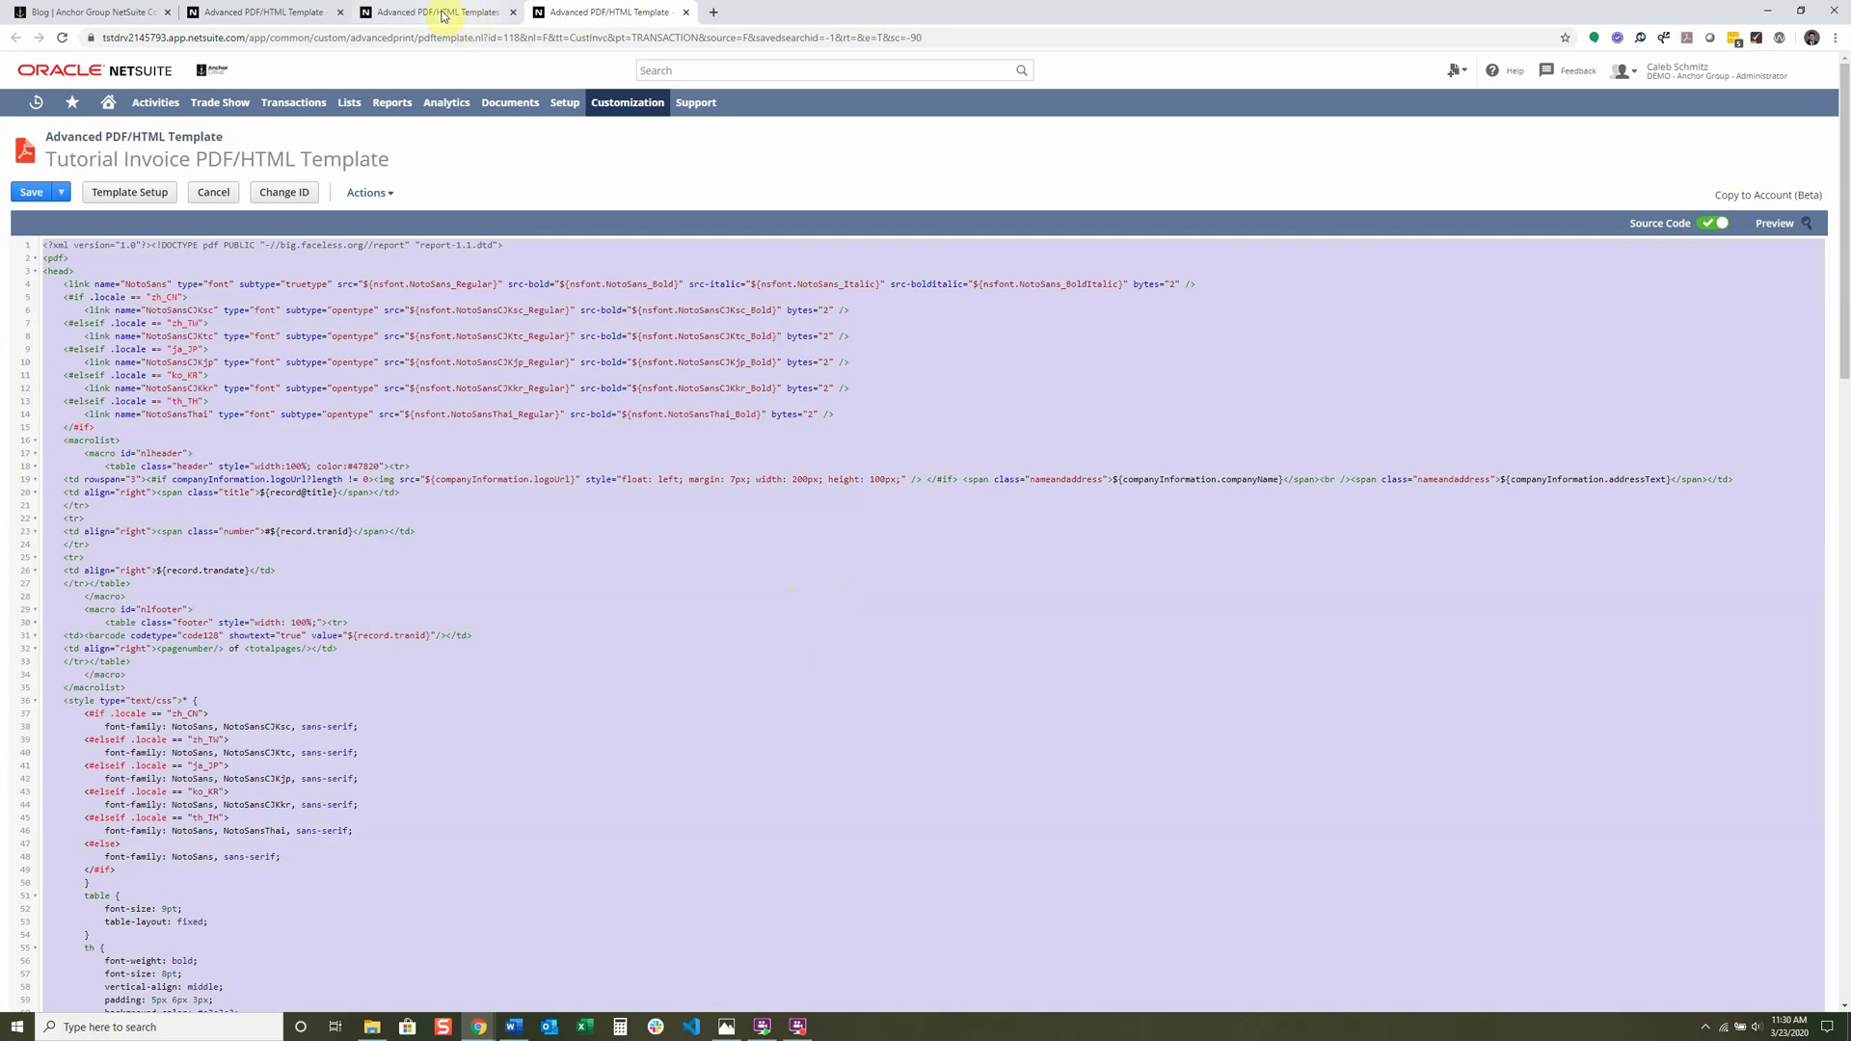
{"action": "left_click", "coordinate": [434, 13]}
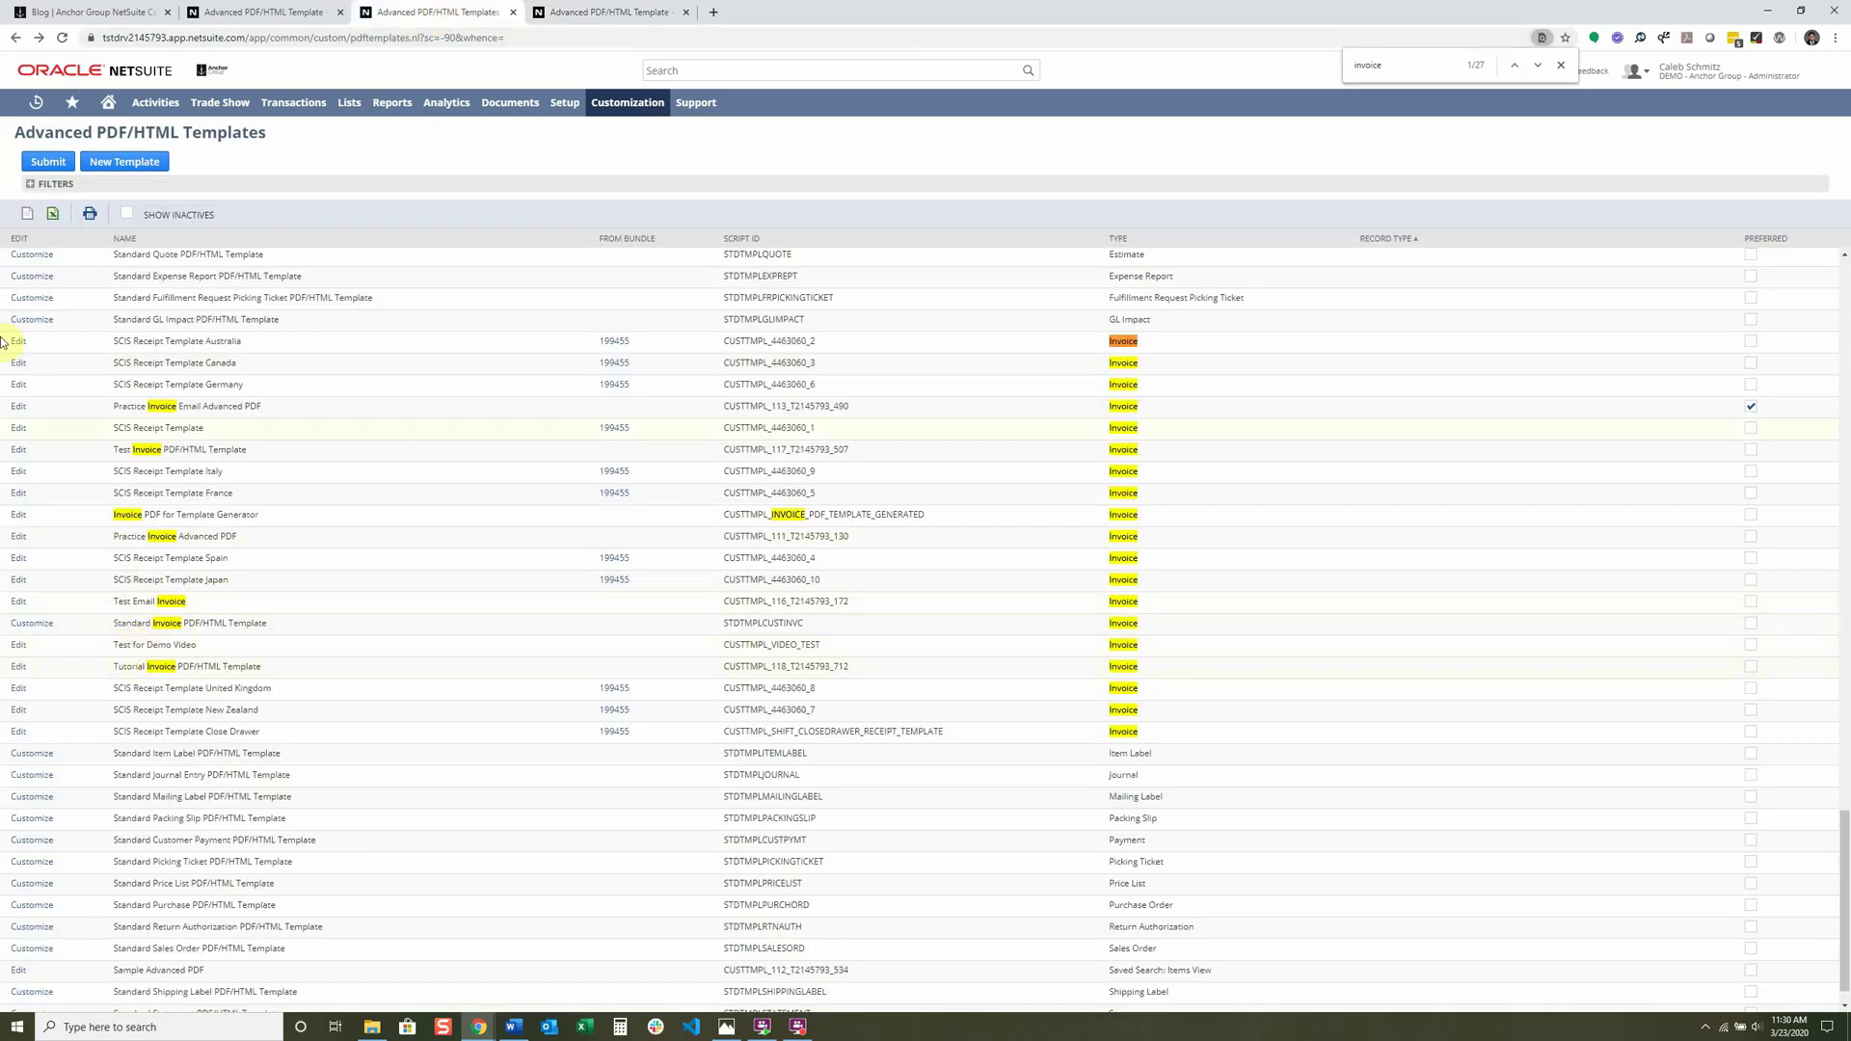
{"action": "left_click", "coordinate": [277, 14]}
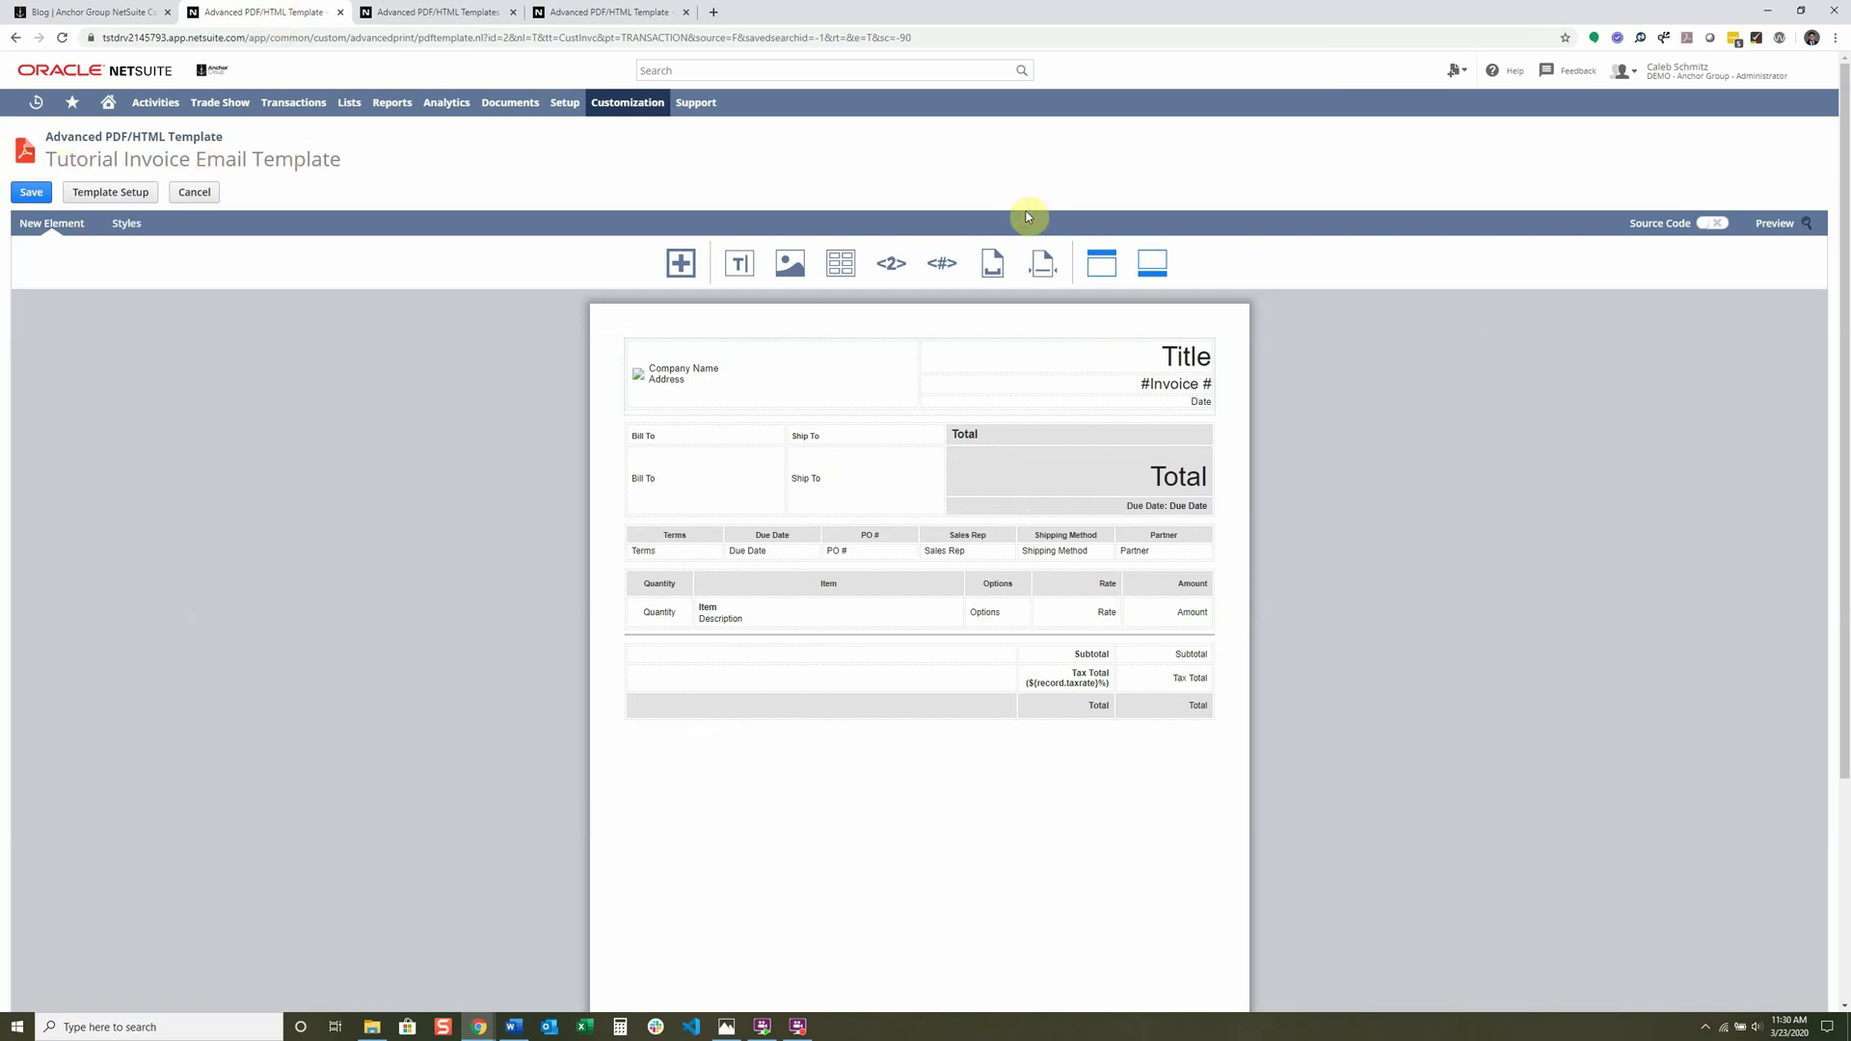
Switch the Tutorial Invoice Email Template to source code, review the code, and save it.
{"action": "left_click", "coordinate": [1711, 222]}
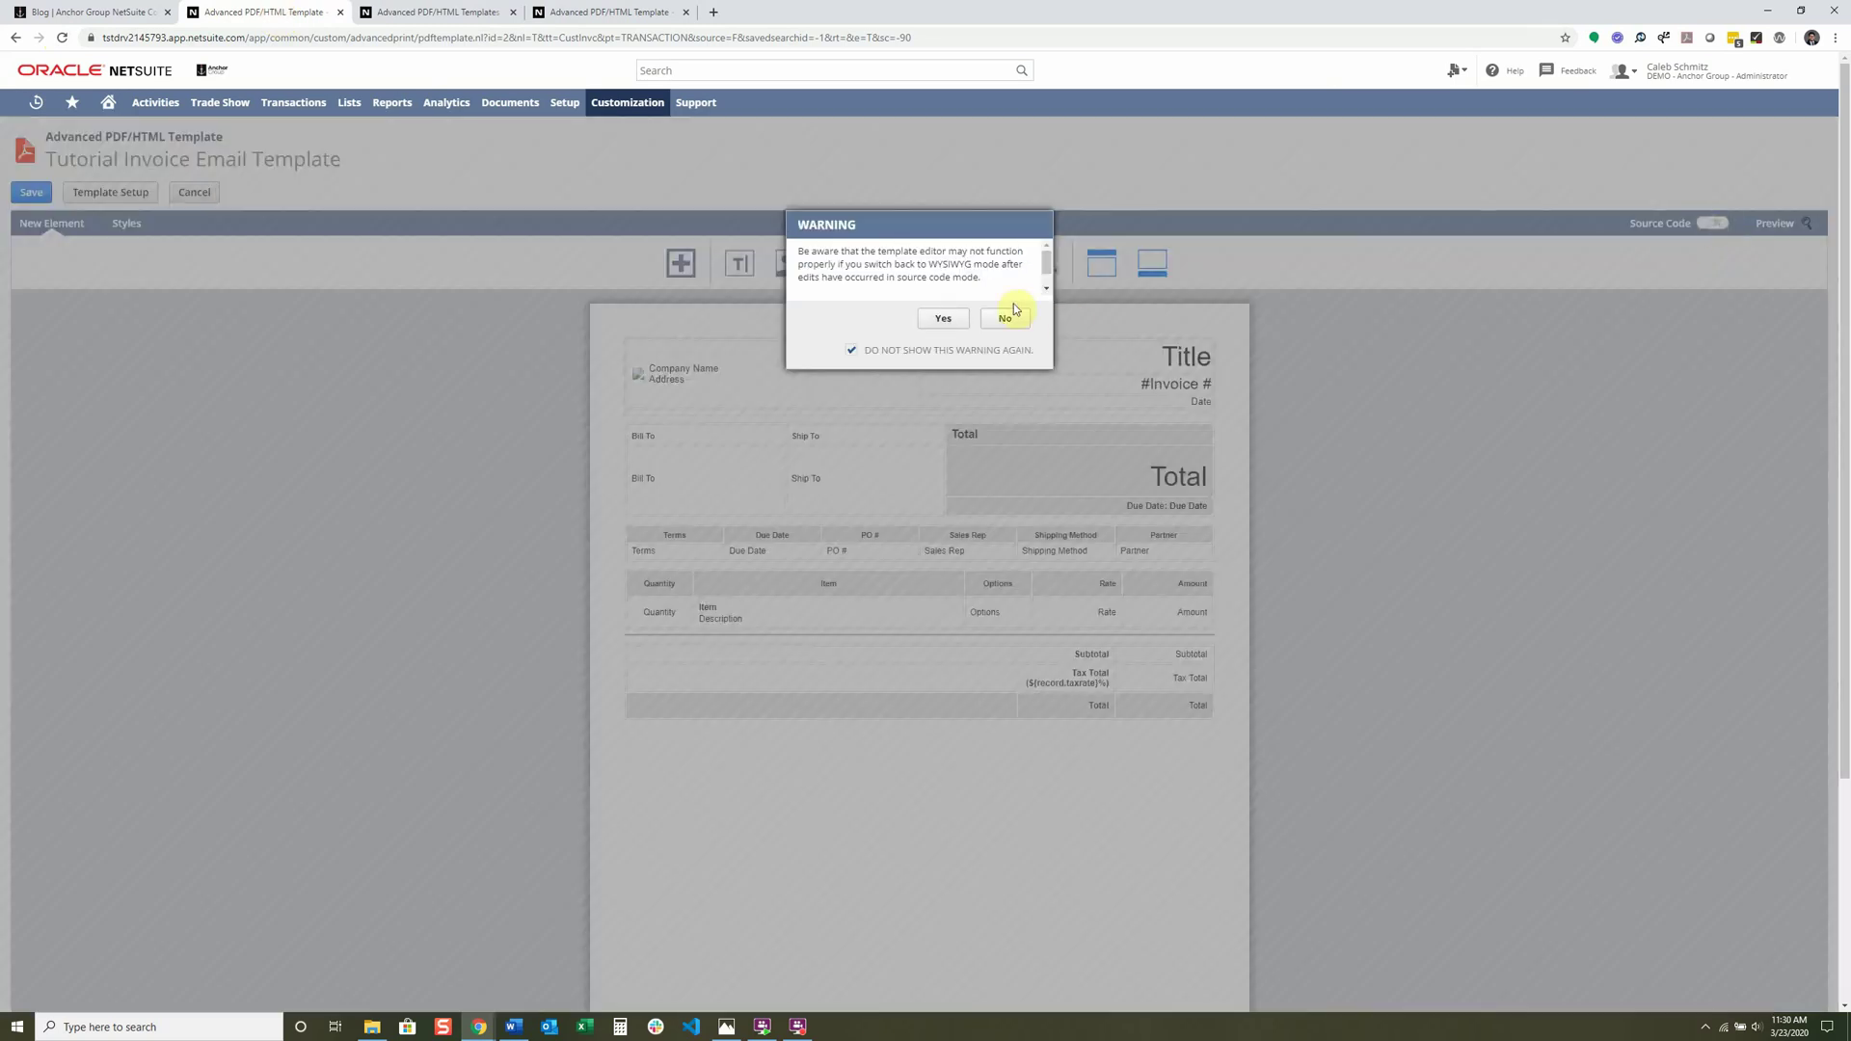
{"action": "left_click", "coordinate": [944, 319]}
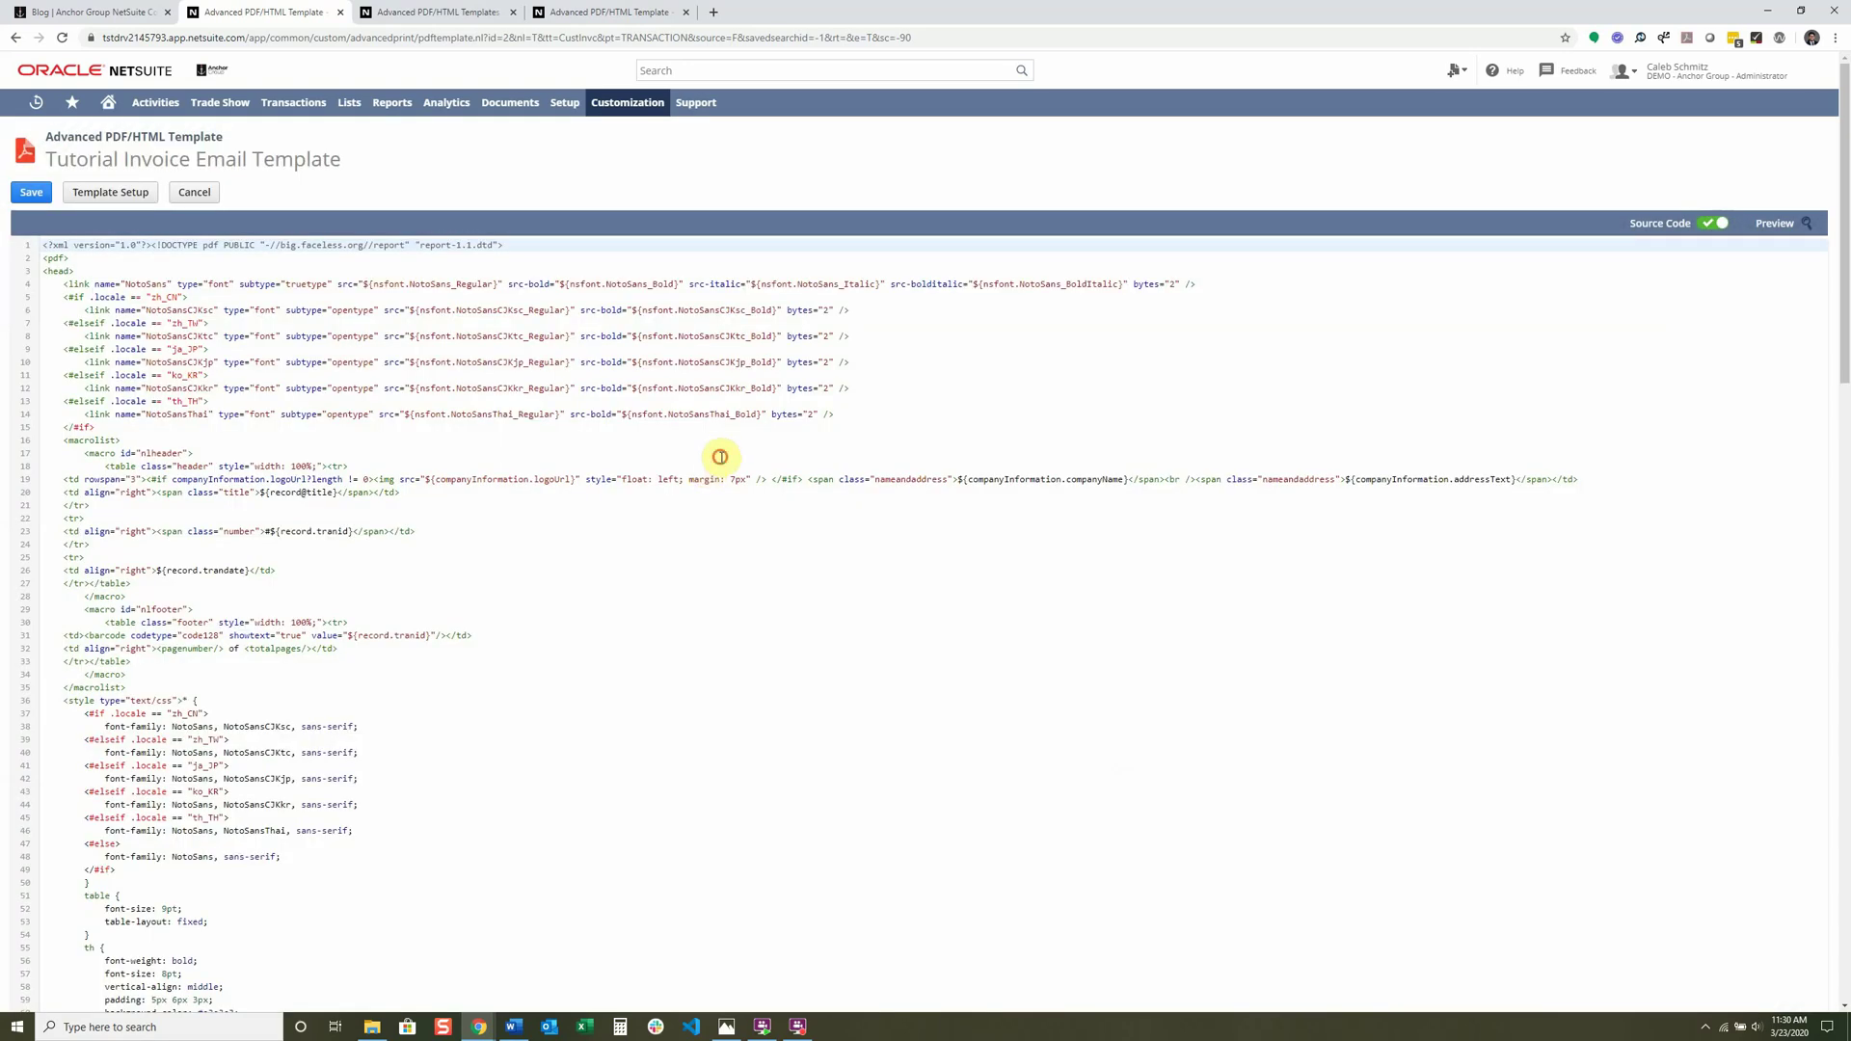
{"action": "left_click", "coordinate": [720, 457]}
{"action": "key", "text": "ctrl+a"}
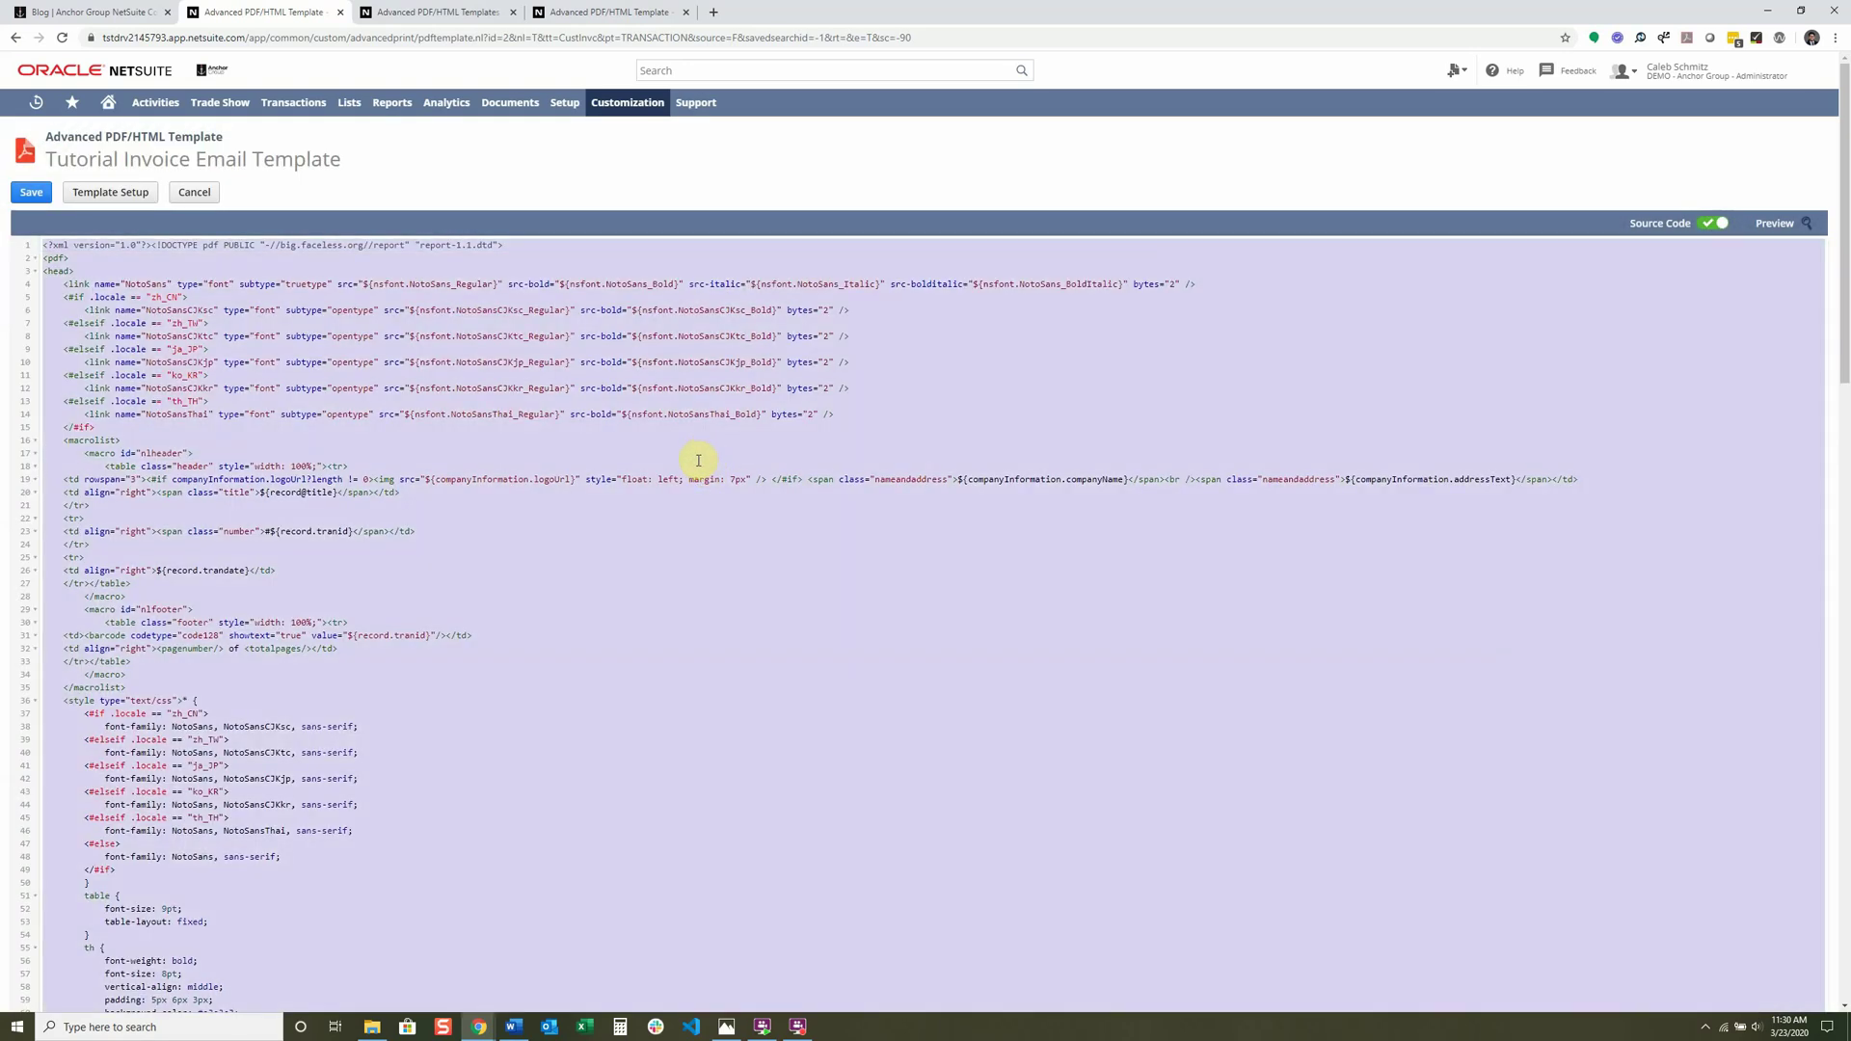
{"action": "left_click", "coordinate": [687, 463]}
{"action": "scroll", "coordinate": [682, 464], "scroll_direction": "down", "scroll_amount": 10}
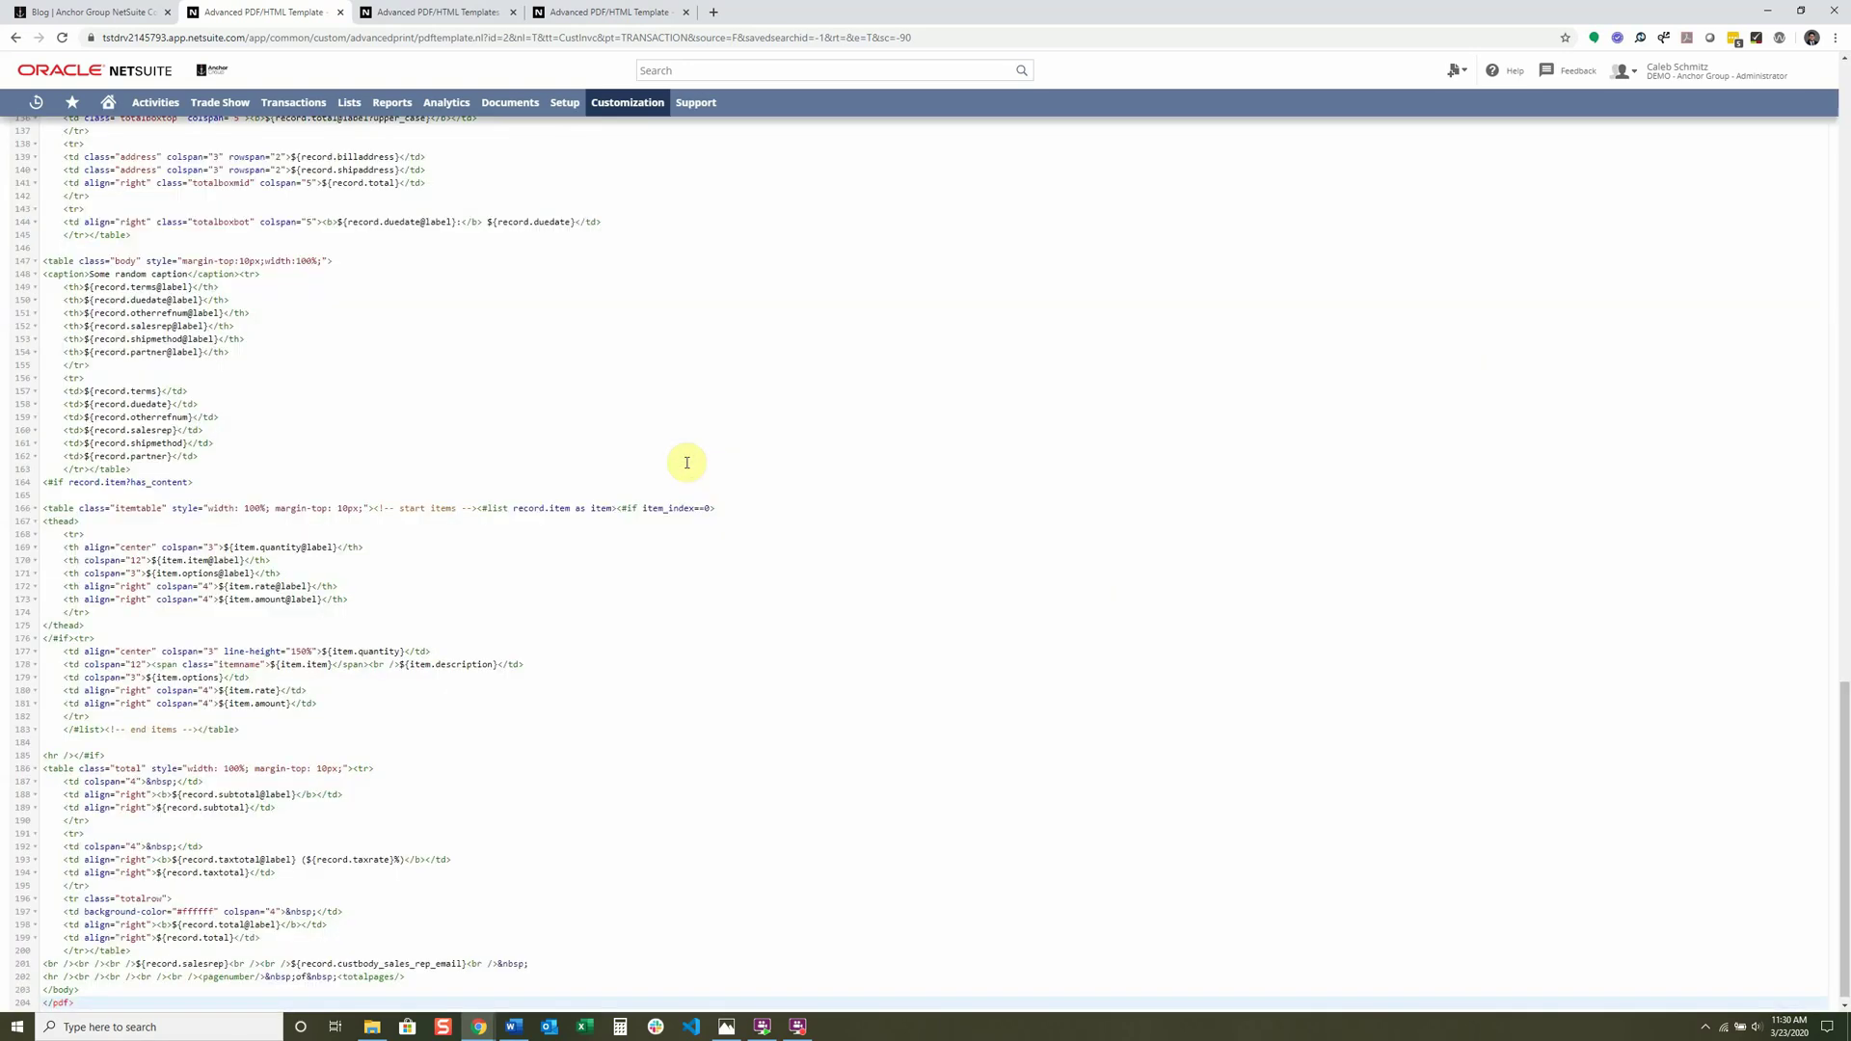
{"action": "scroll", "coordinate": [678, 465], "scroll_direction": "up", "scroll_amount": 10}
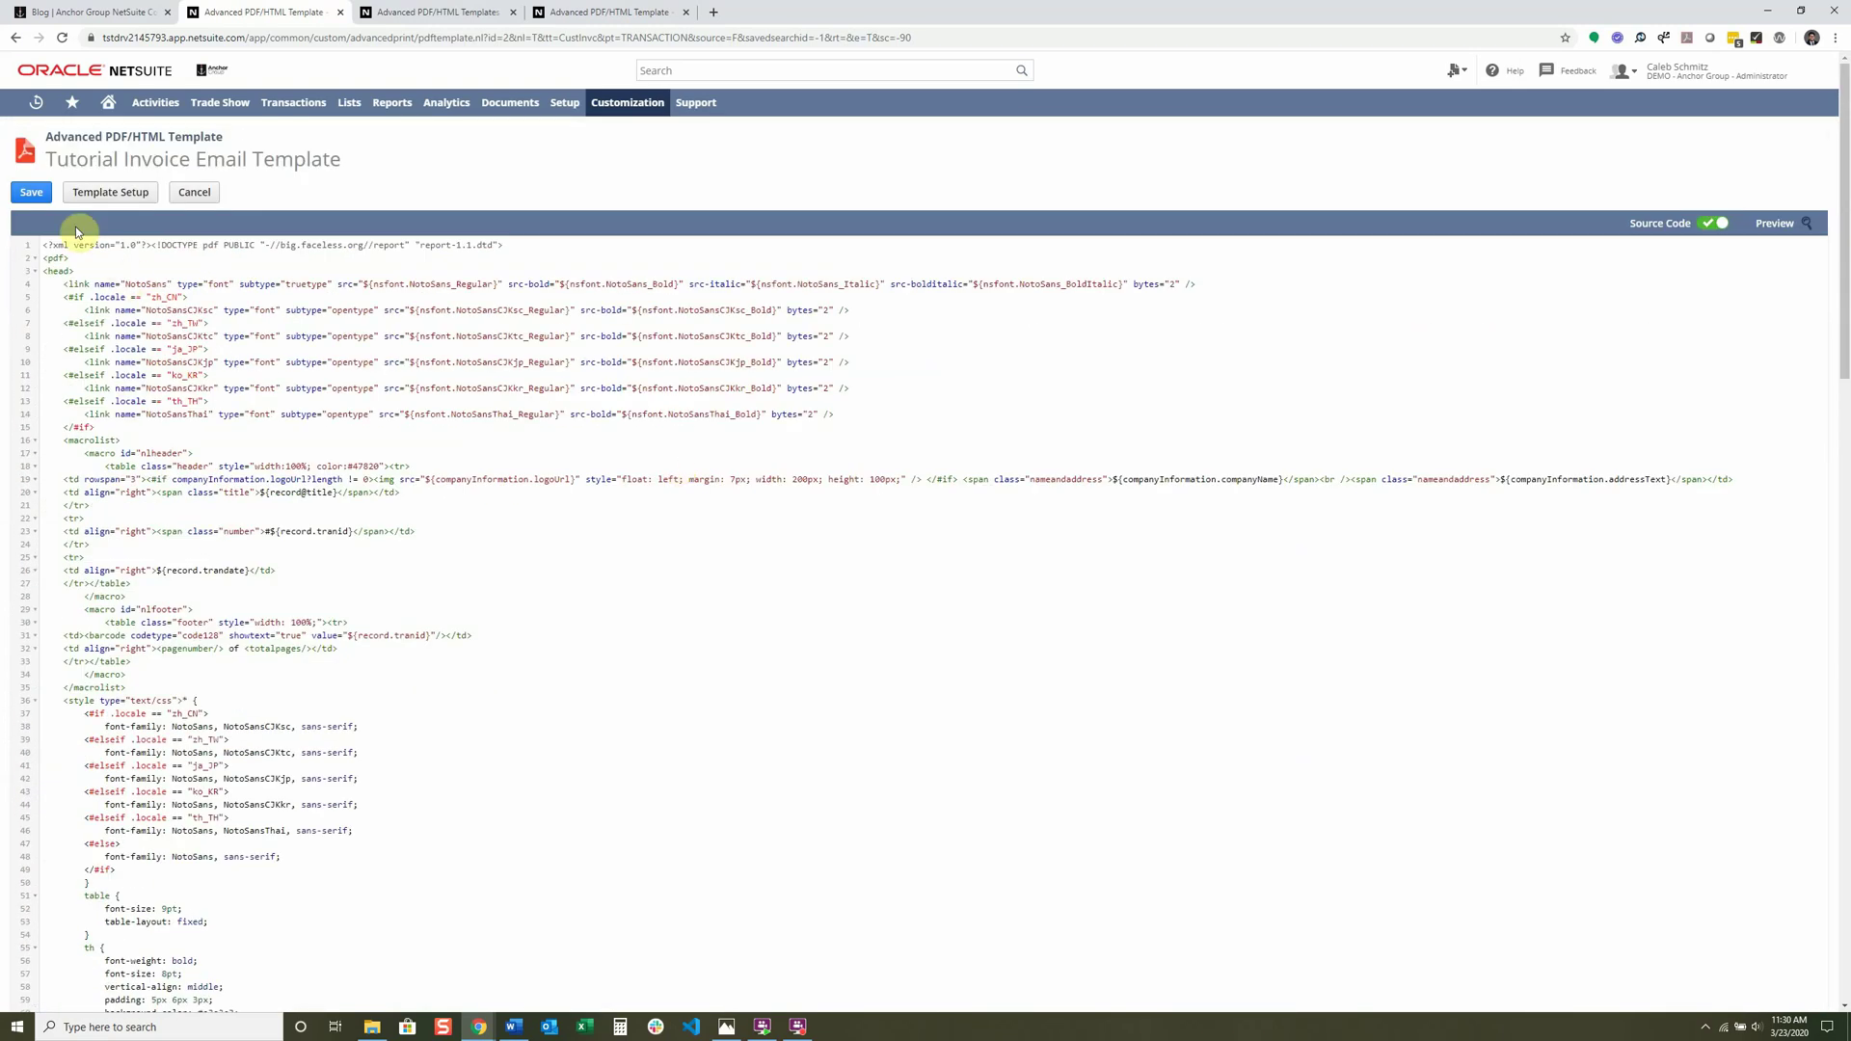
{"action": "left_click", "coordinate": [32, 192]}
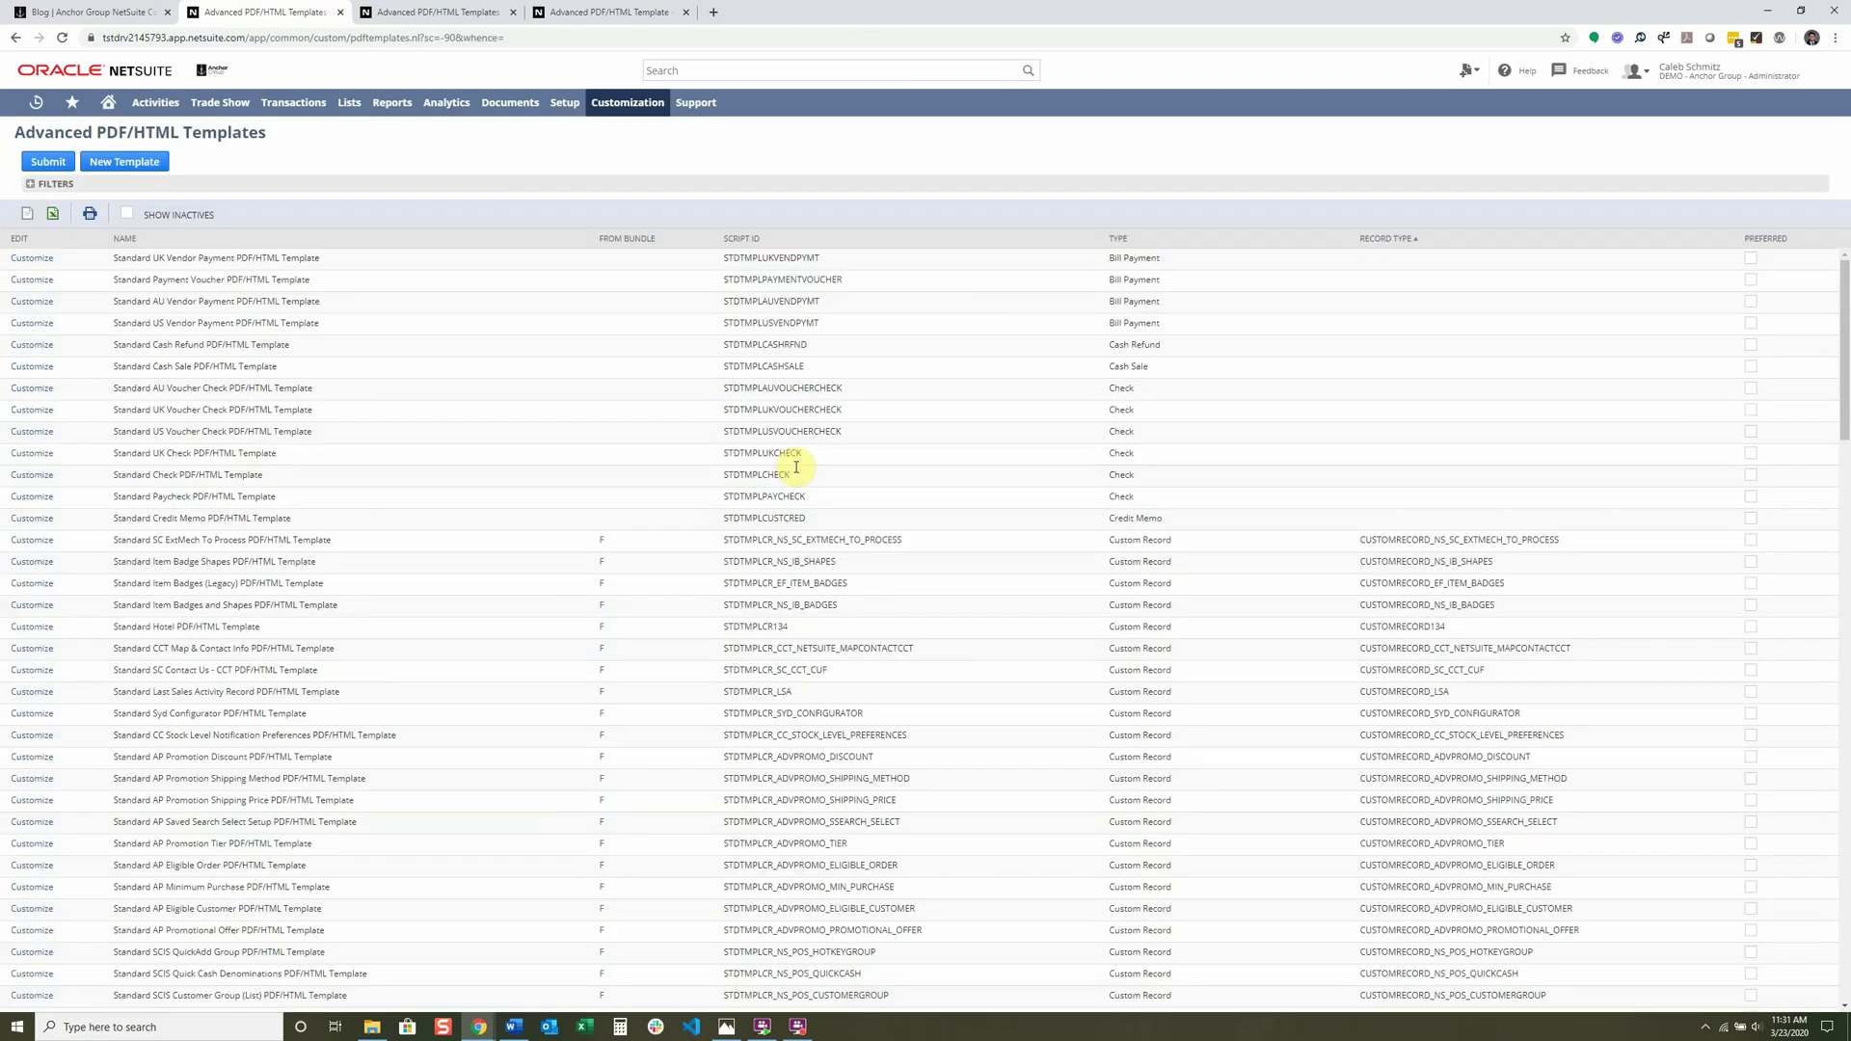
Edit the Tutorial Invoice Email Template and preview its rendered two-page invoice PDF.
{"action": "key", "text": "ctrl+f"}
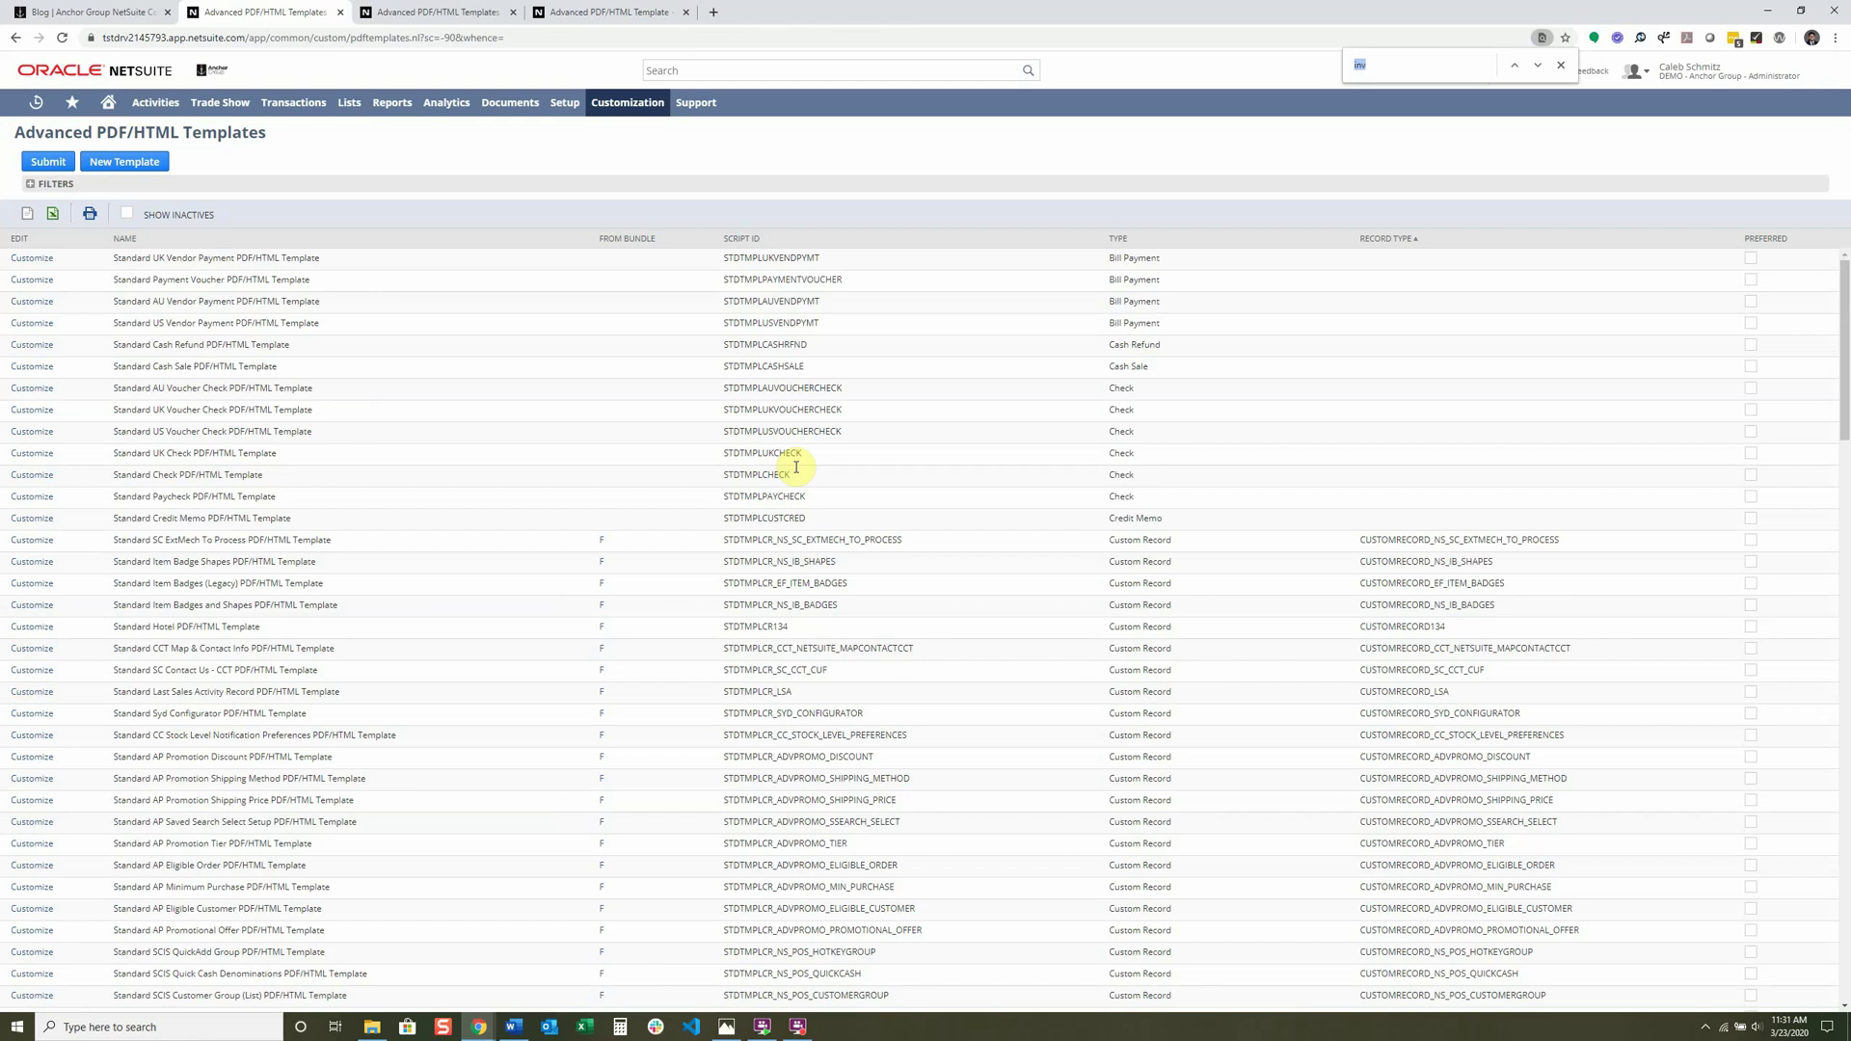
{"action": "type", "text": "invoice"}
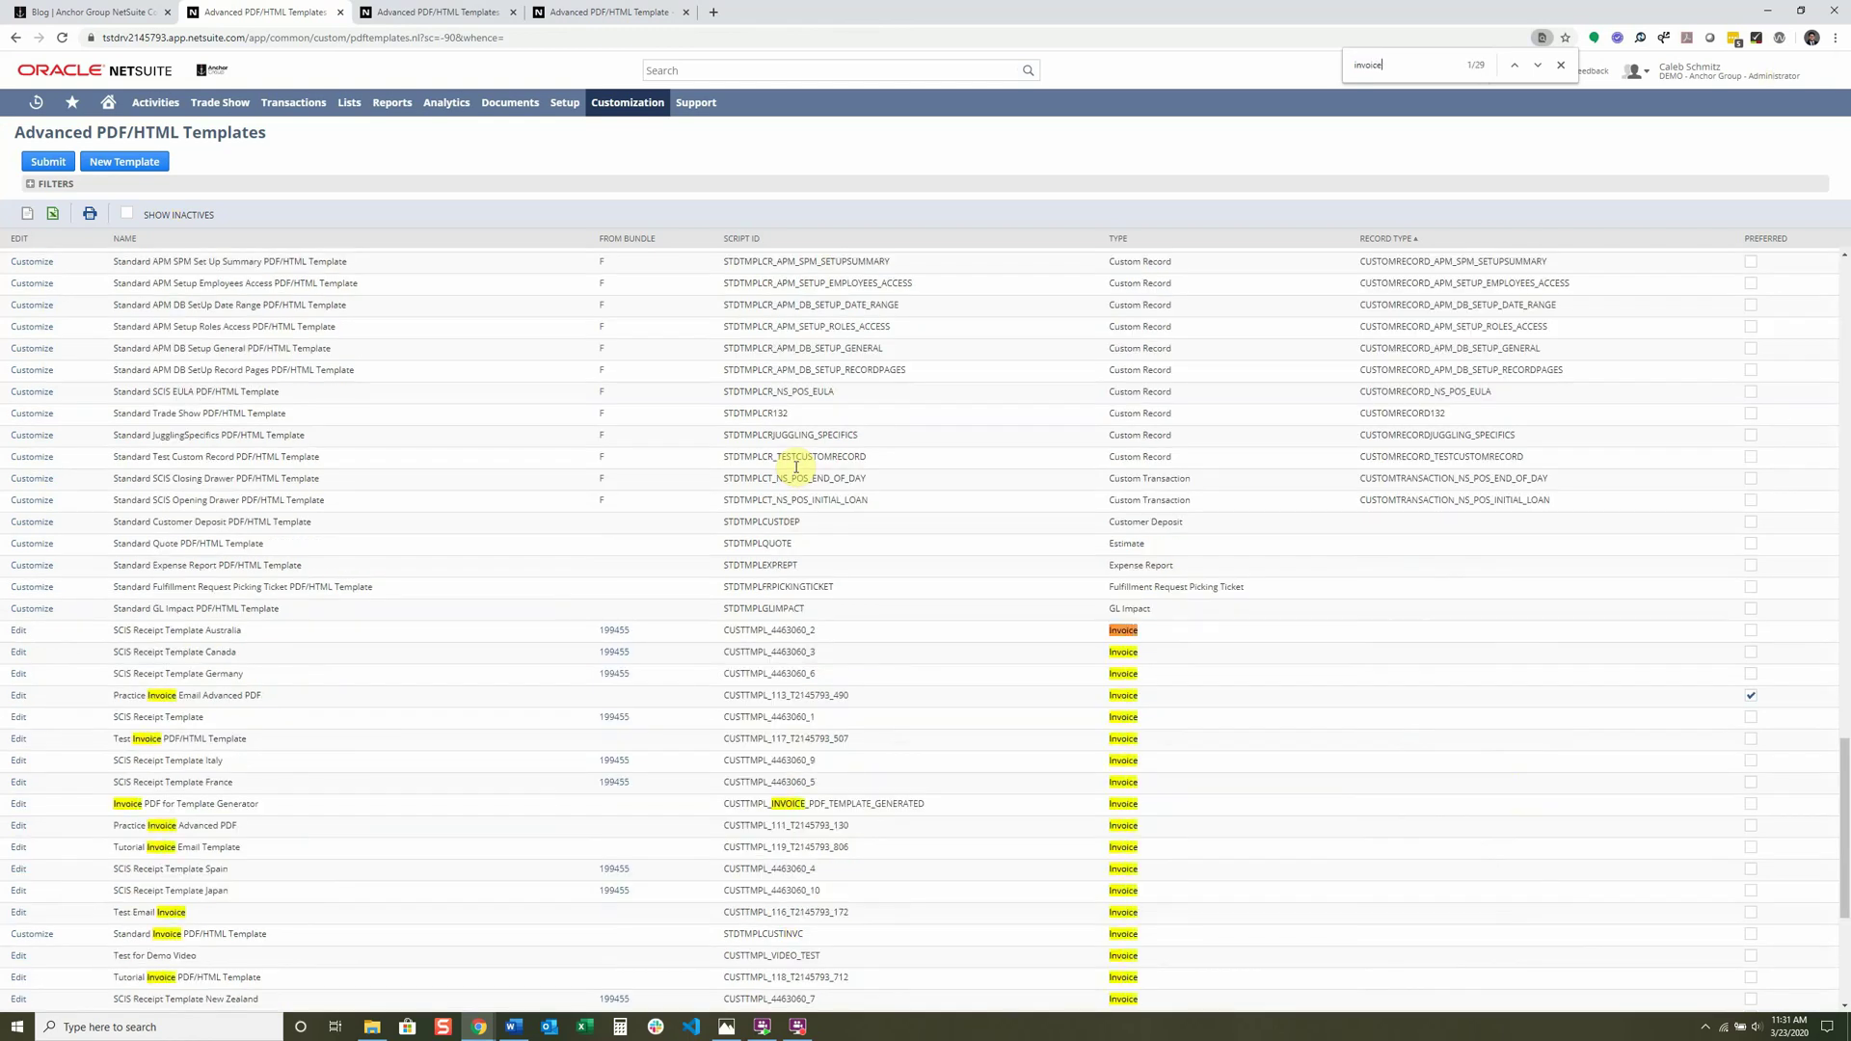
{"action": "scroll", "coordinate": [60, 554], "scroll_direction": "down", "scroll_amount": 2}
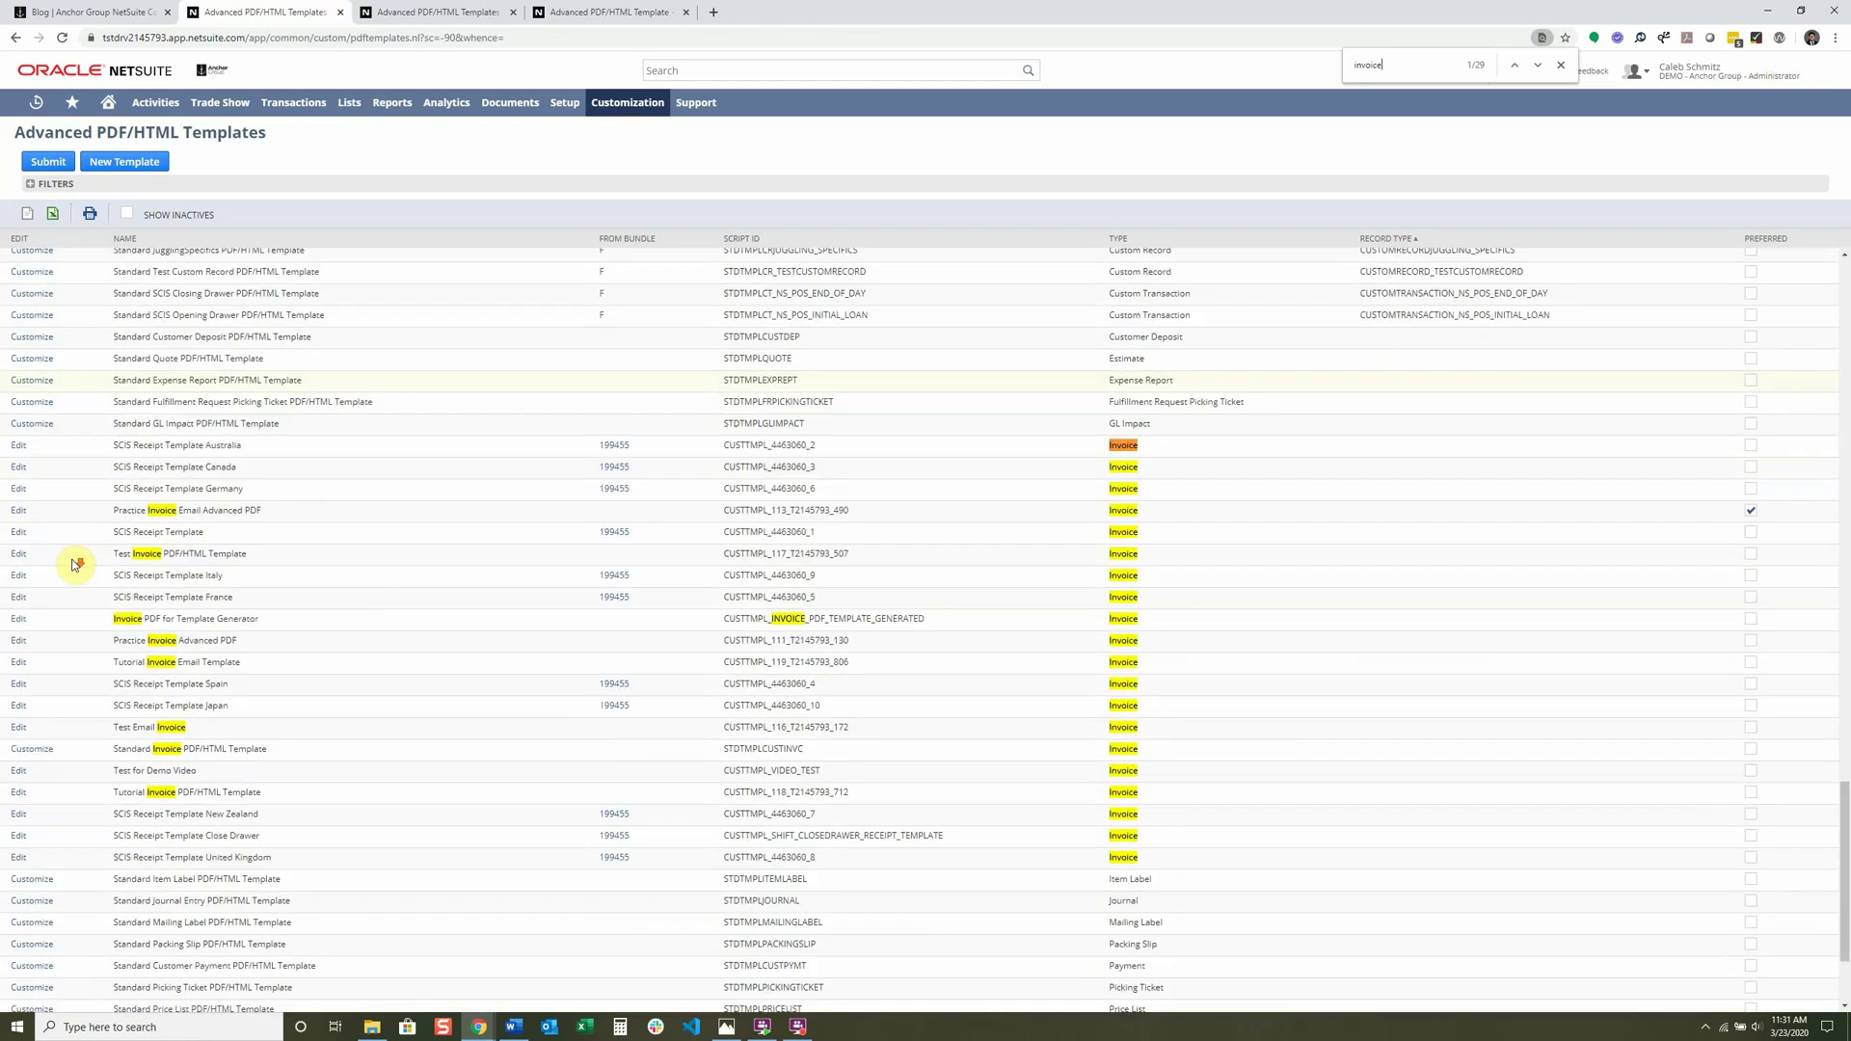
{"action": "scroll", "coordinate": [60, 554], "scroll_direction": "down", "scroll_amount": 1}
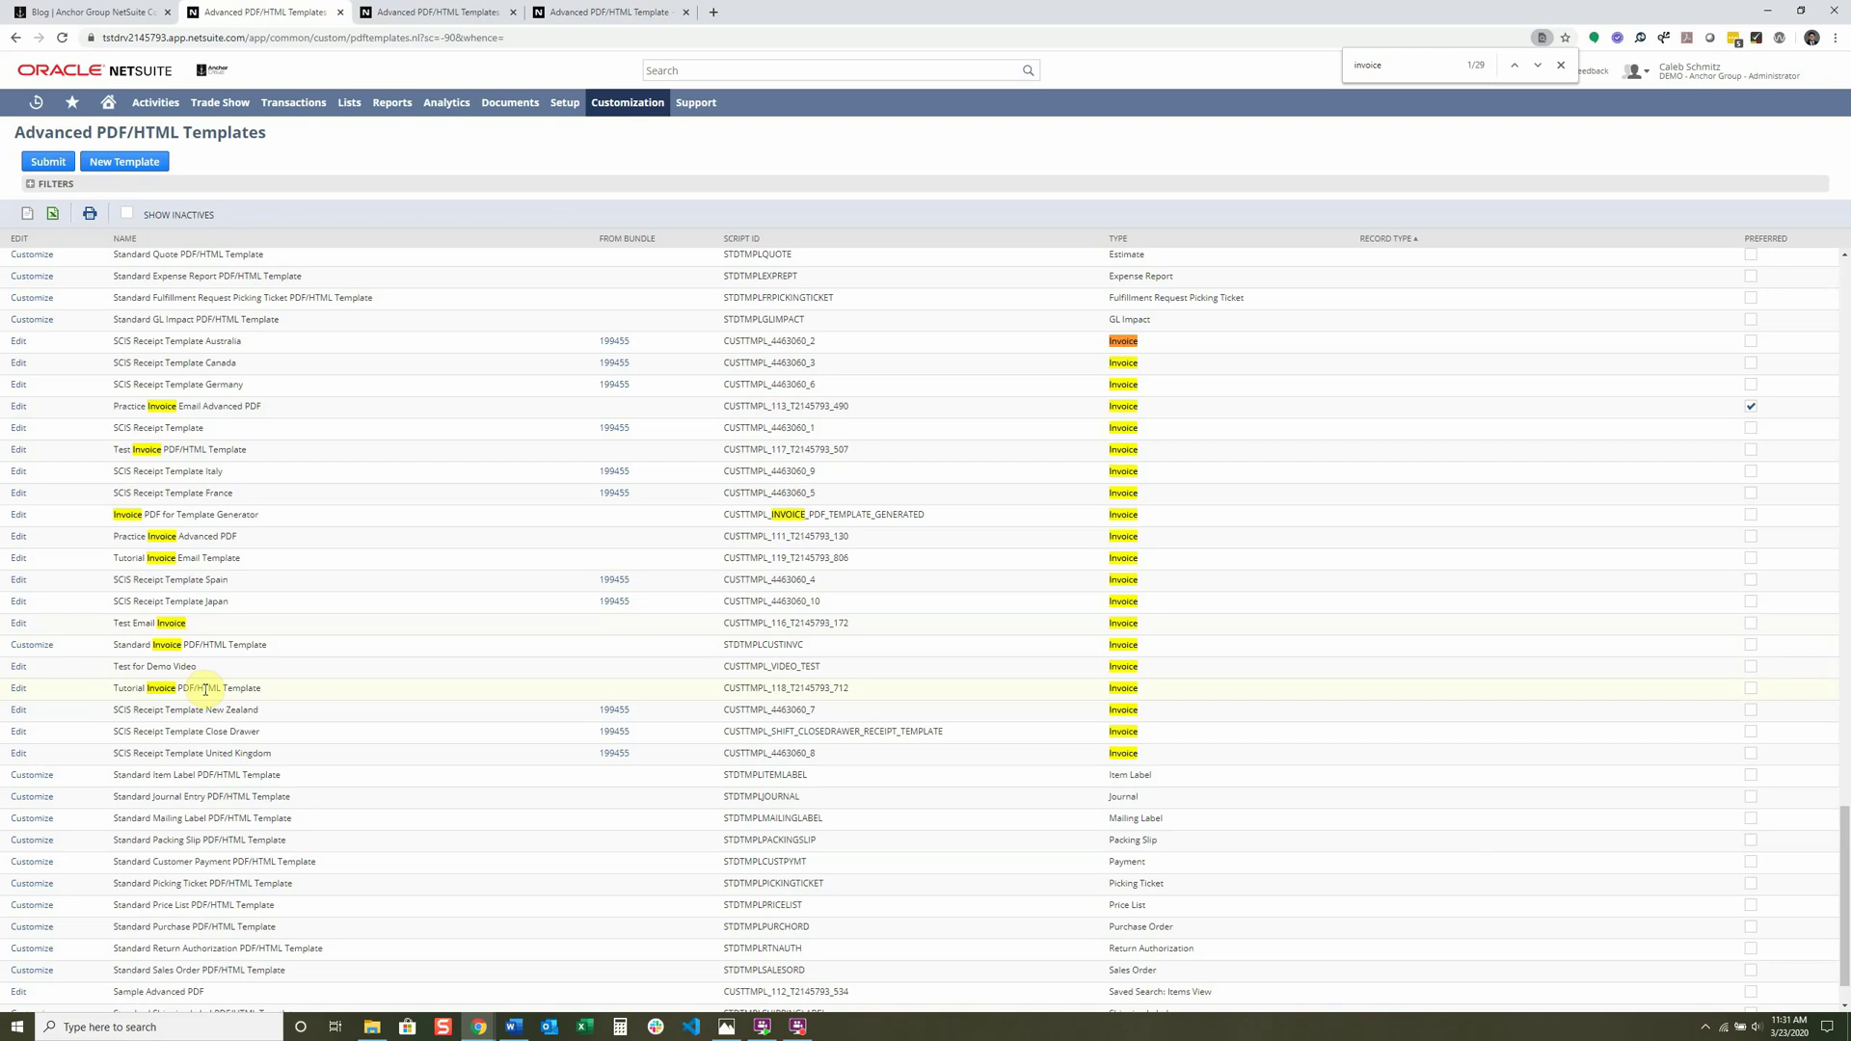
{"action": "left_click", "coordinate": [21, 561]}
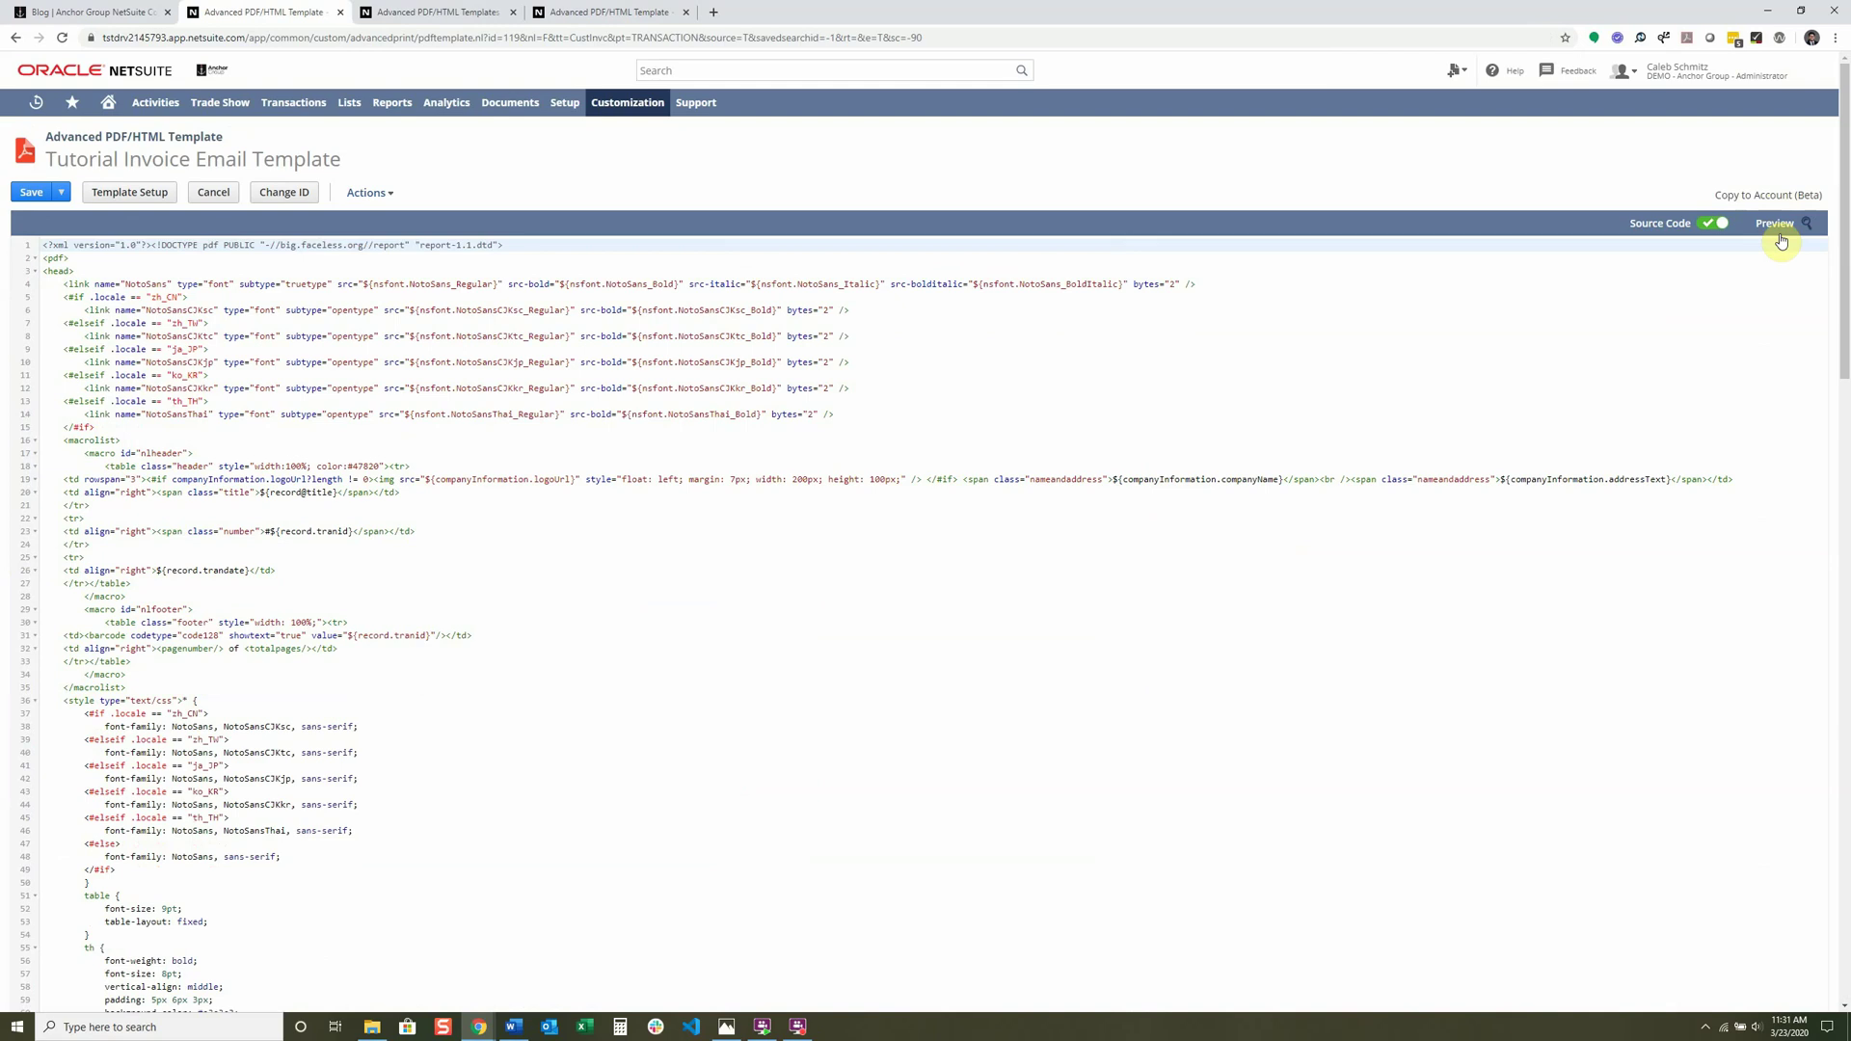
{"action": "left_click", "coordinate": [1792, 225]}
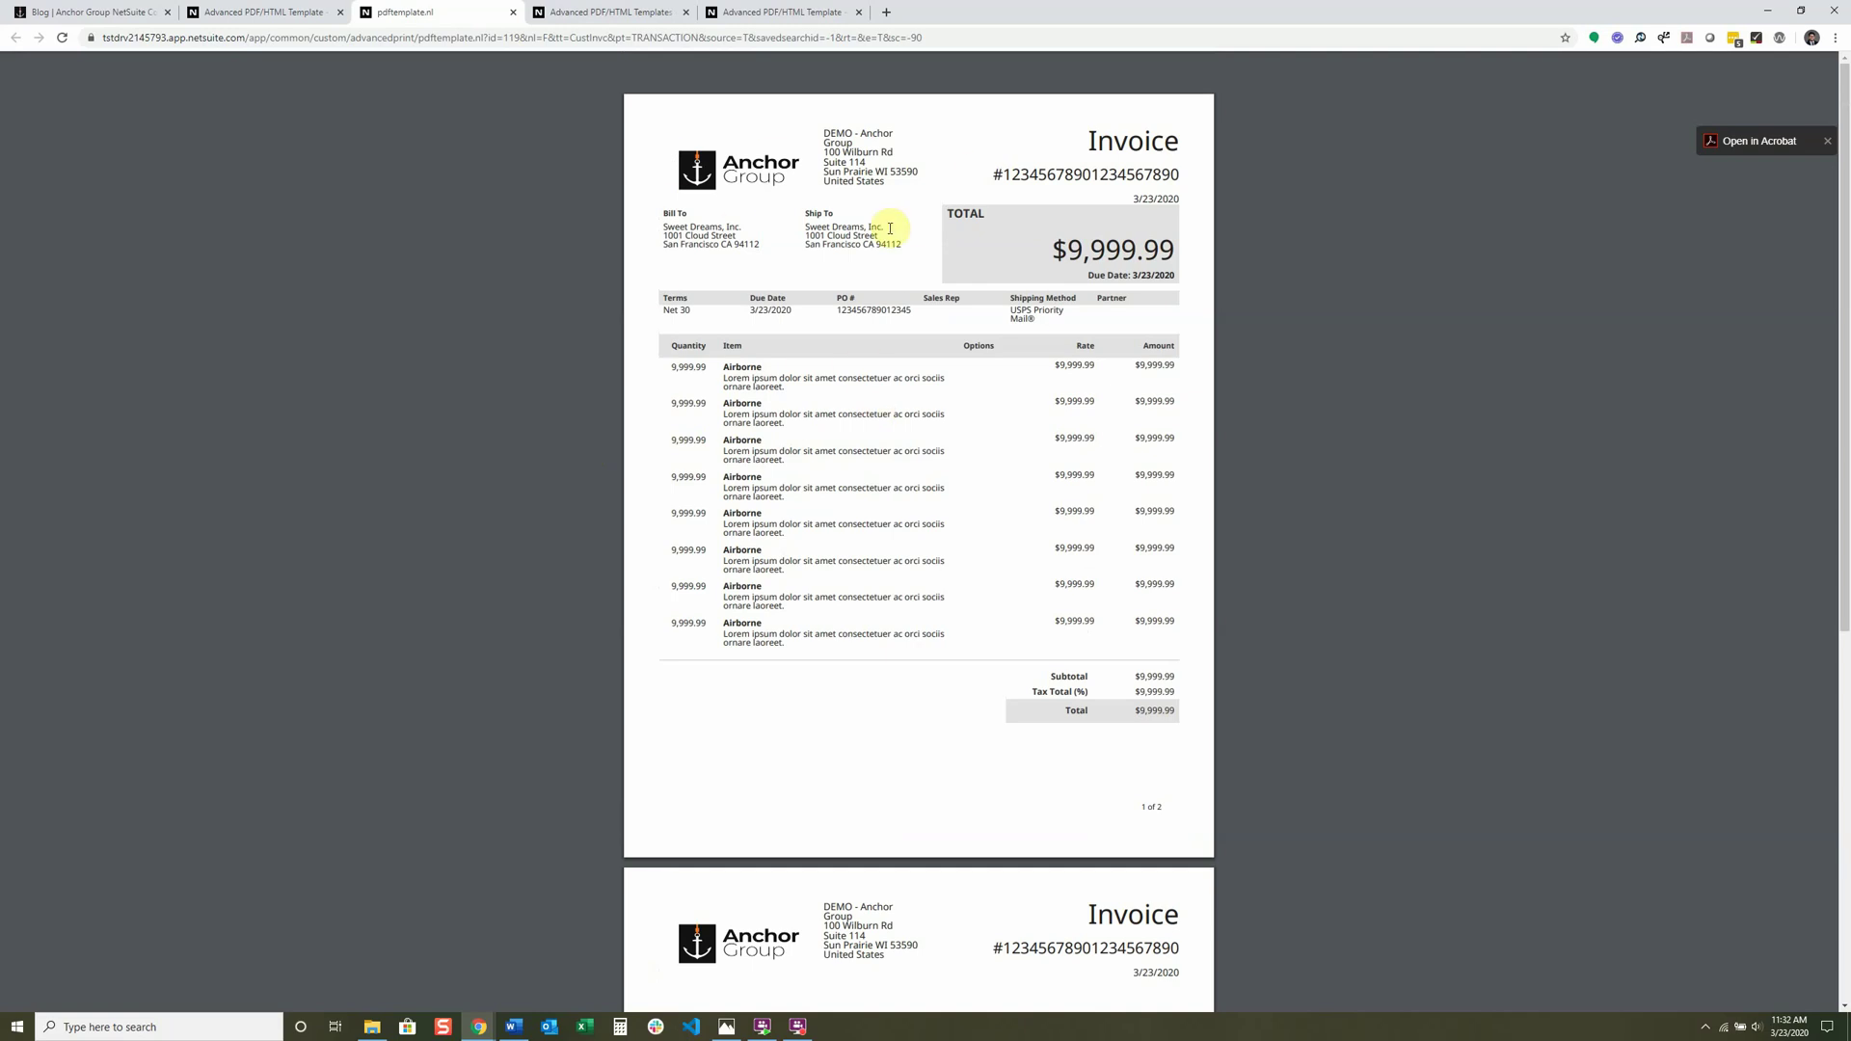
Preview the Tutorial Invoice PDF/HTML Template's rendered invoice PDF.
{"action": "left_click", "coordinate": [630, 13]}
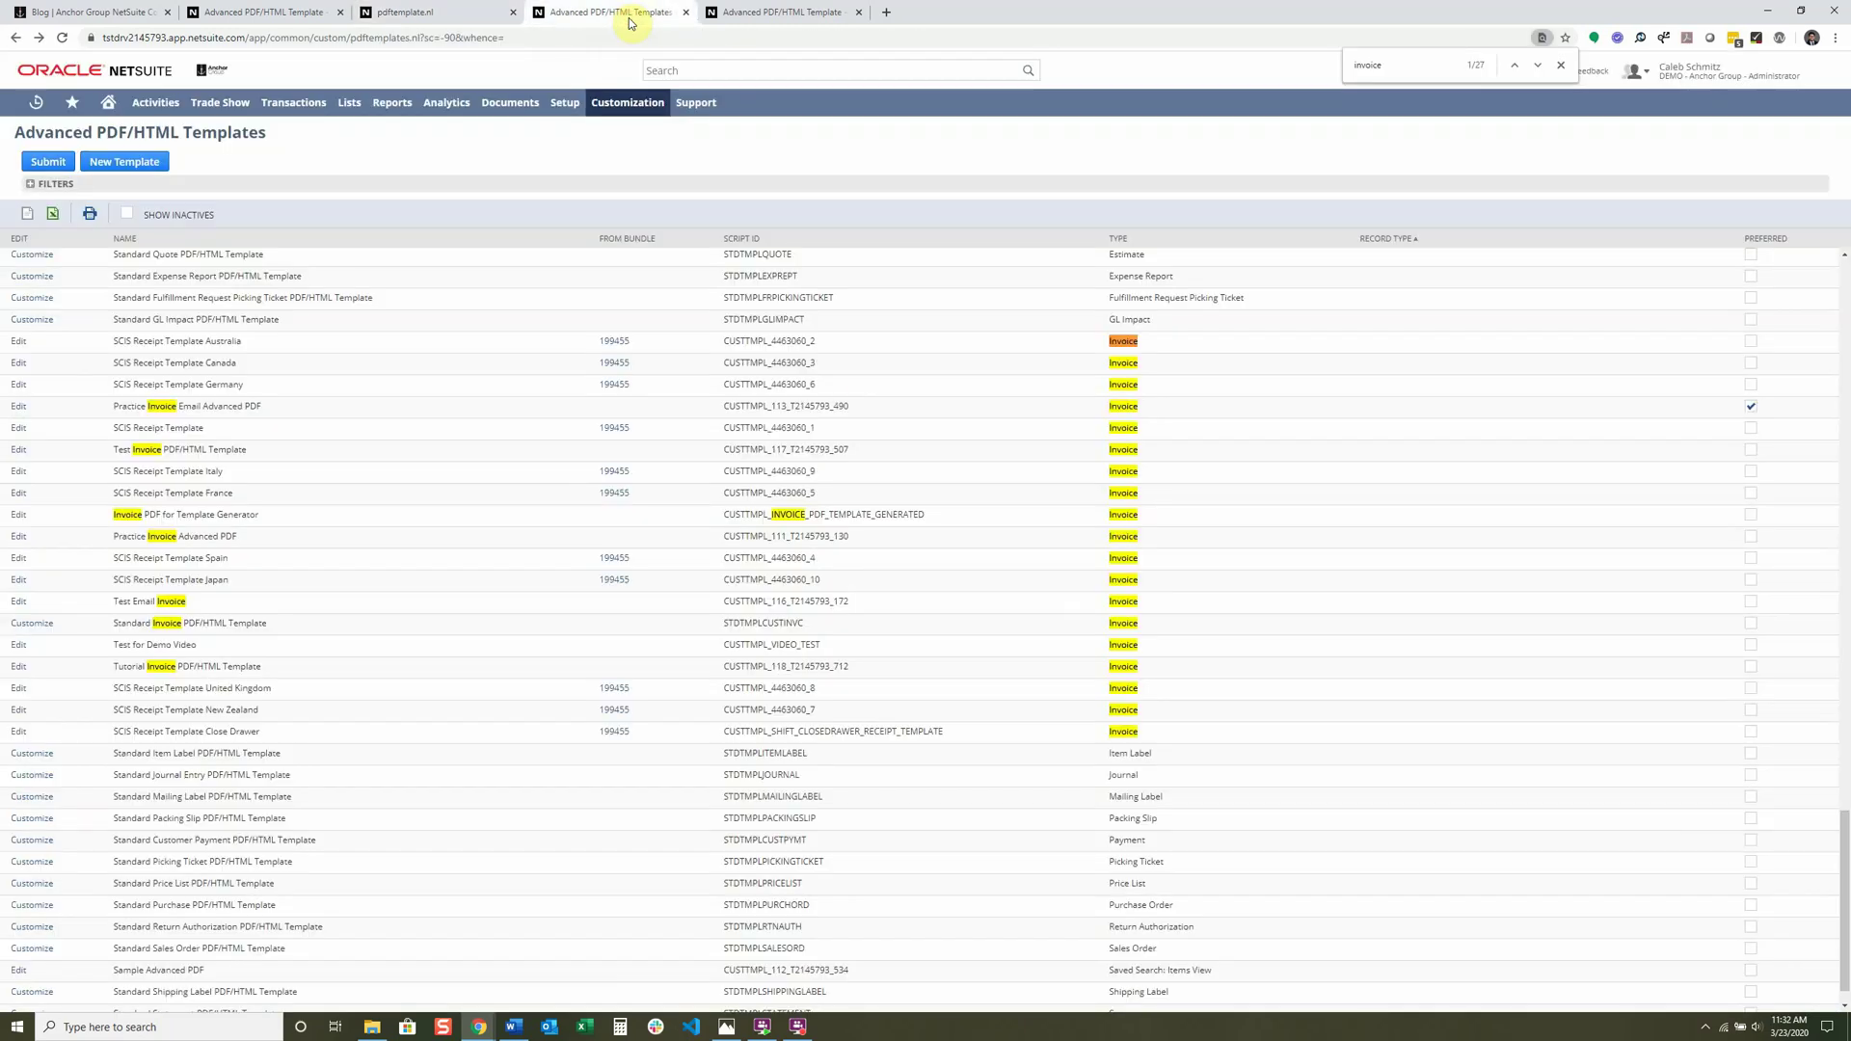
{"action": "left_click", "coordinate": [782, 13]}
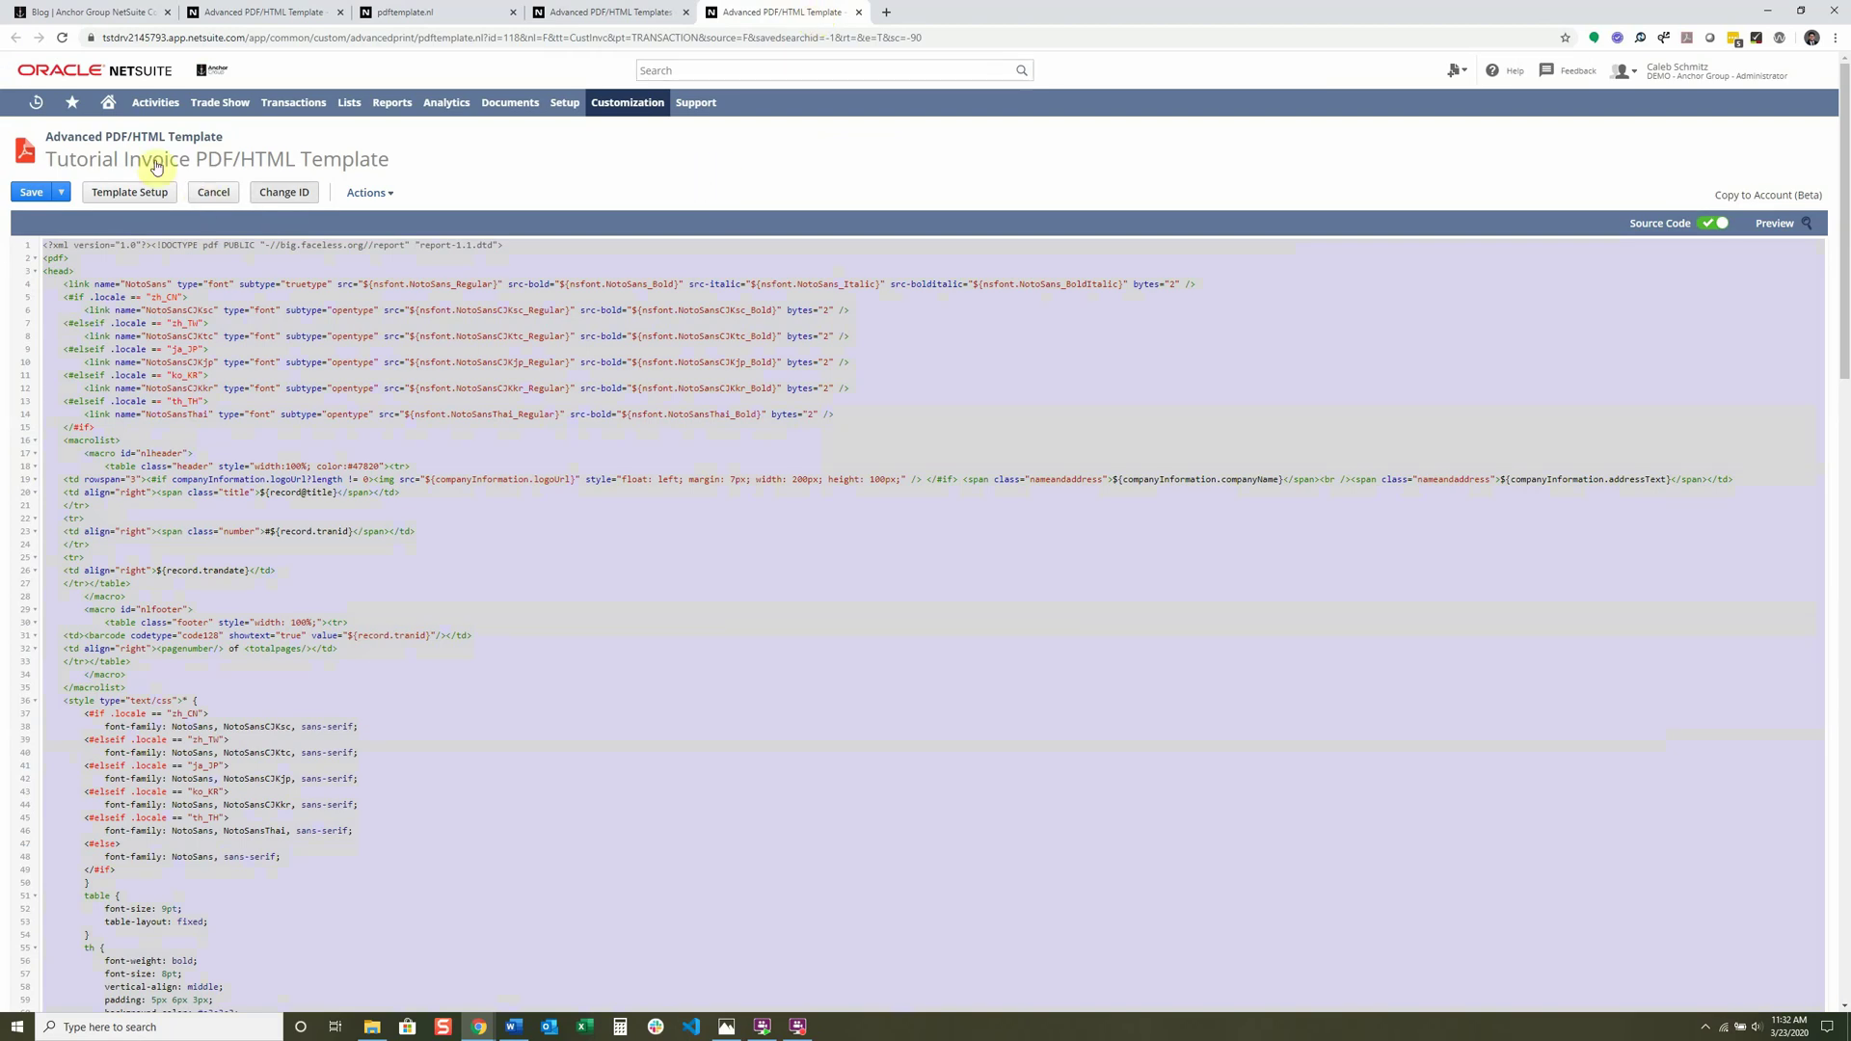
{"action": "left_click_drag", "start_coordinate": [46, 159], "coordinate": [290, 156]}
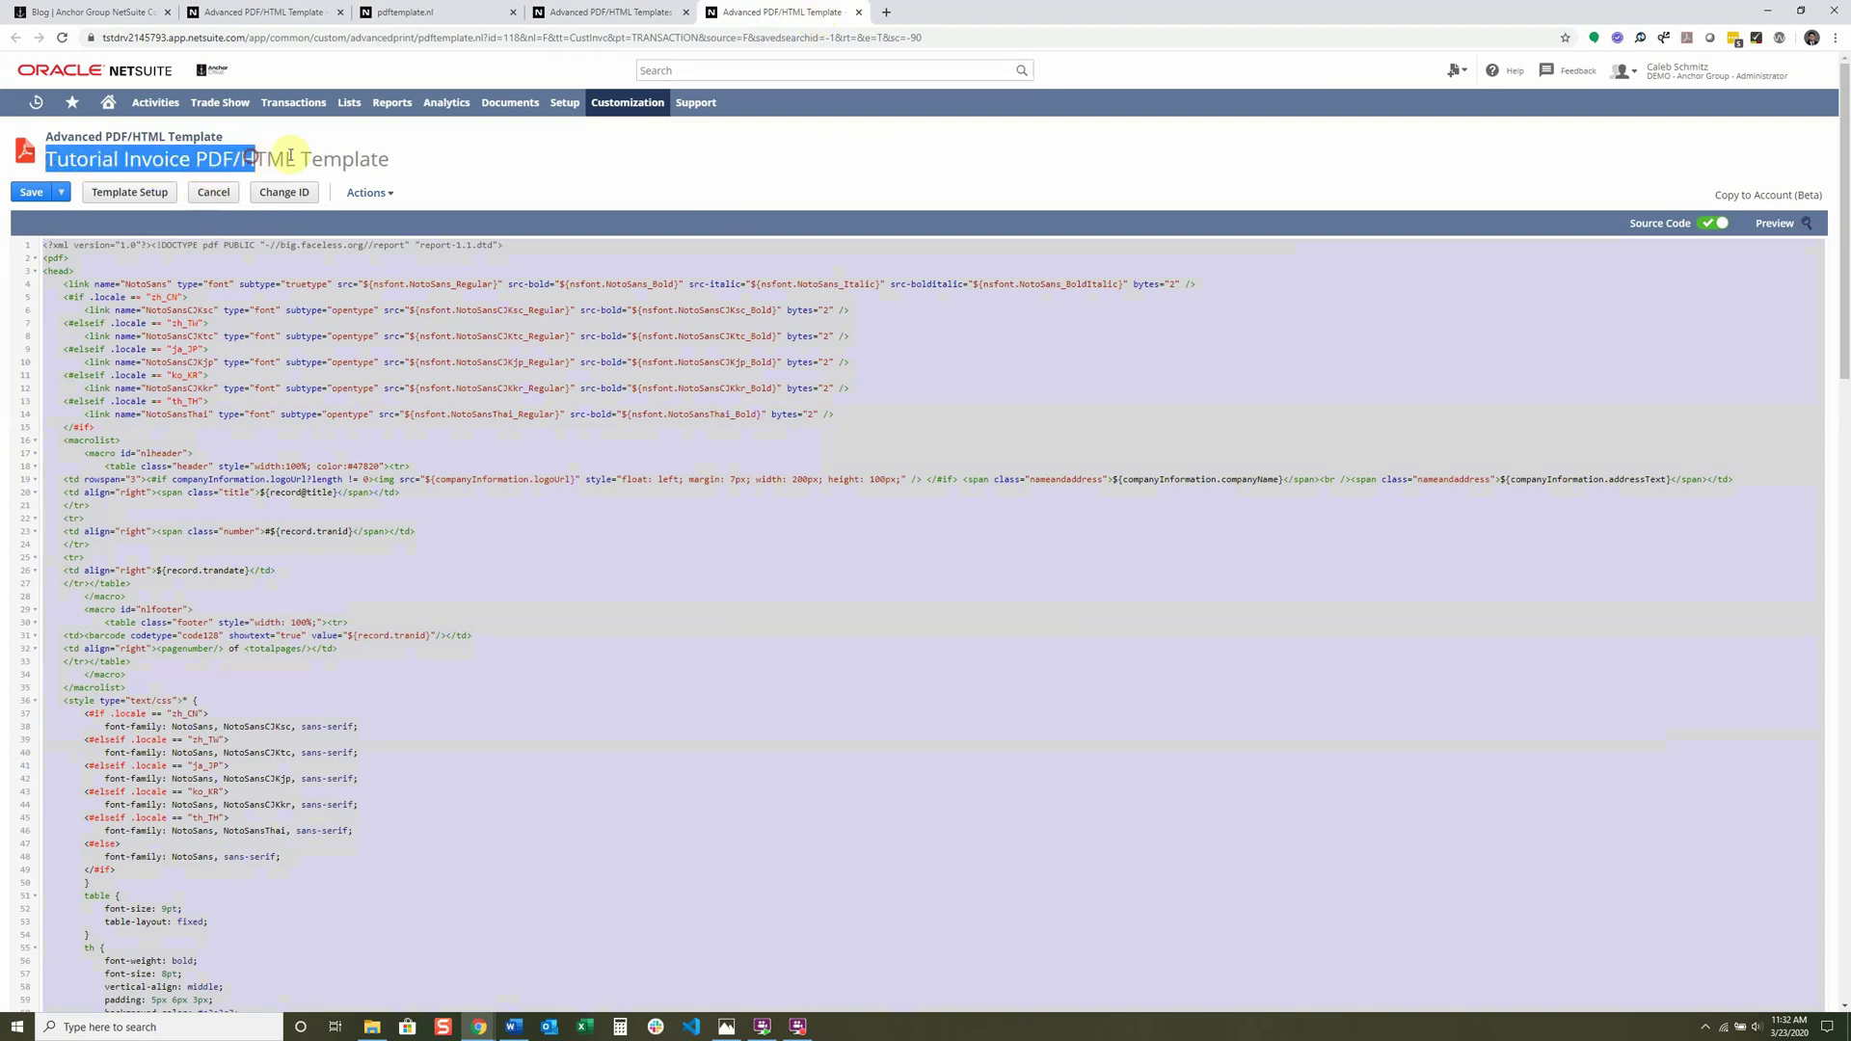
{"action": "left_click", "coordinate": [1777, 223]}
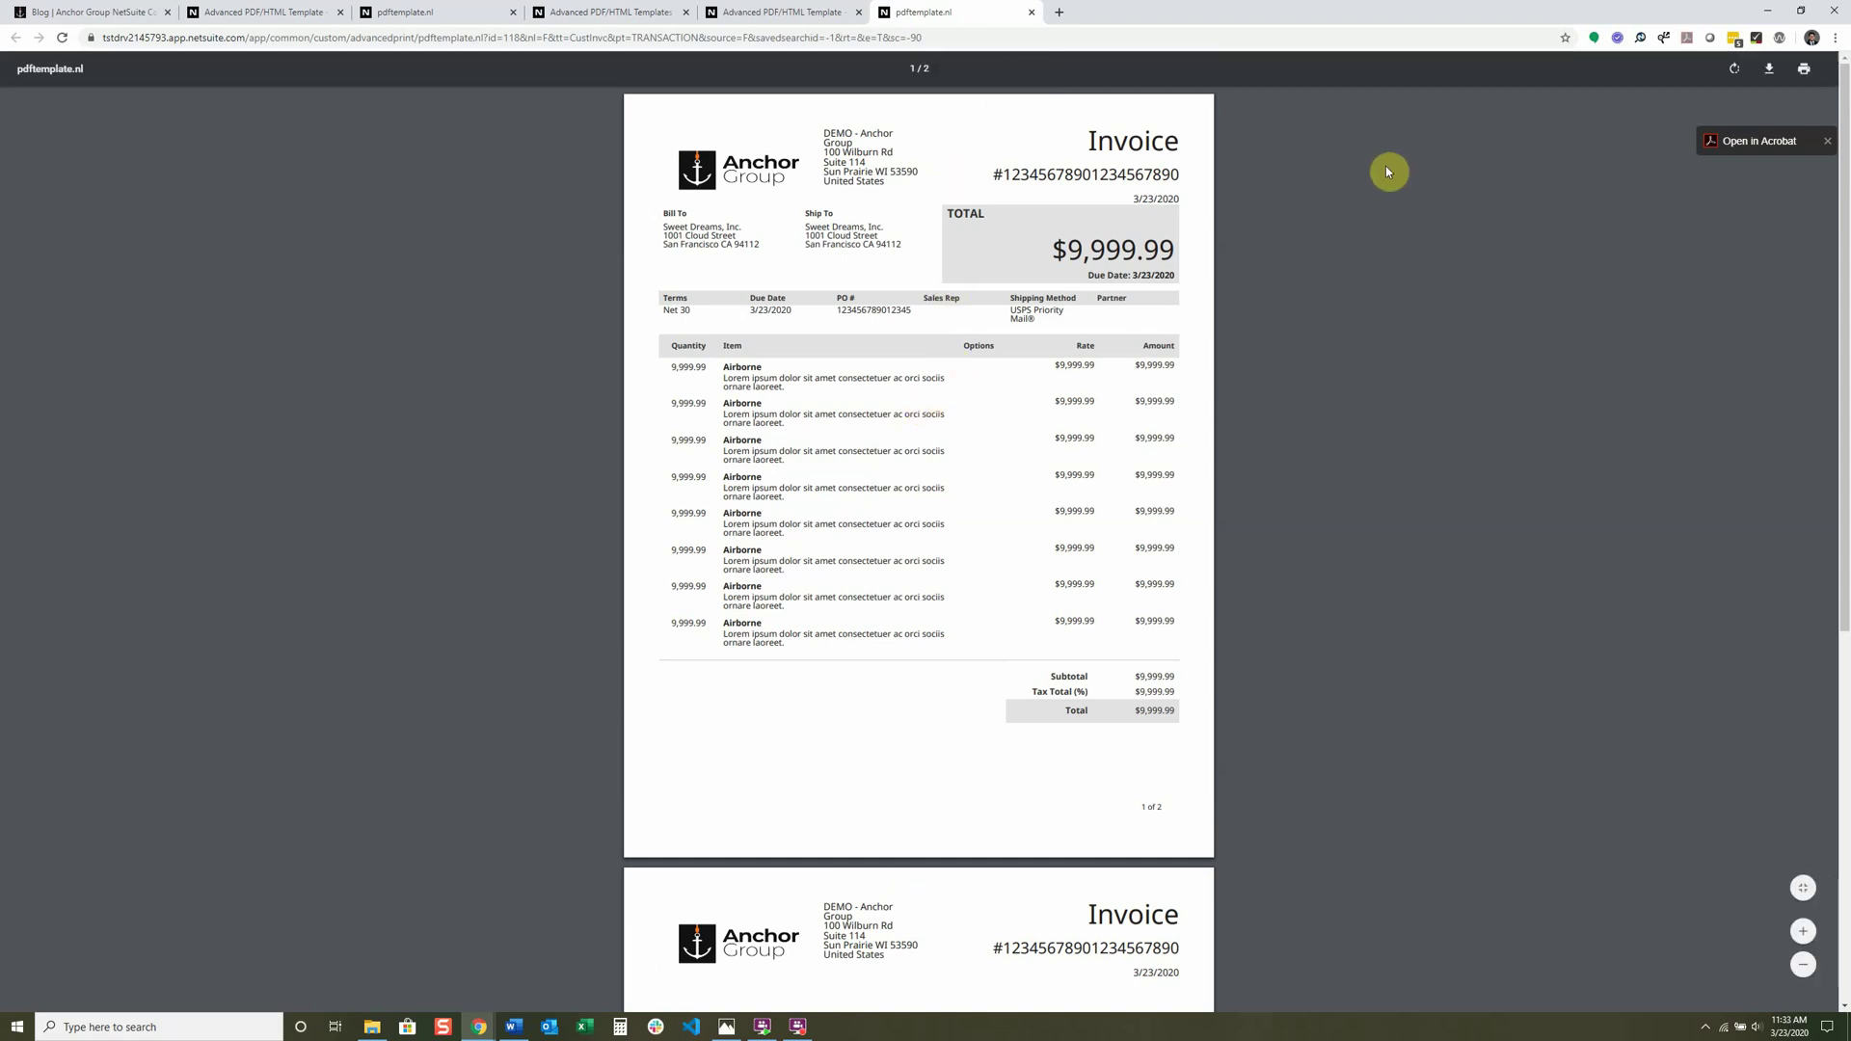
Close the PDF preview and PDF/HTML template tabs, returning to the email template's code.
{"action": "left_click", "coordinate": [1031, 12]}
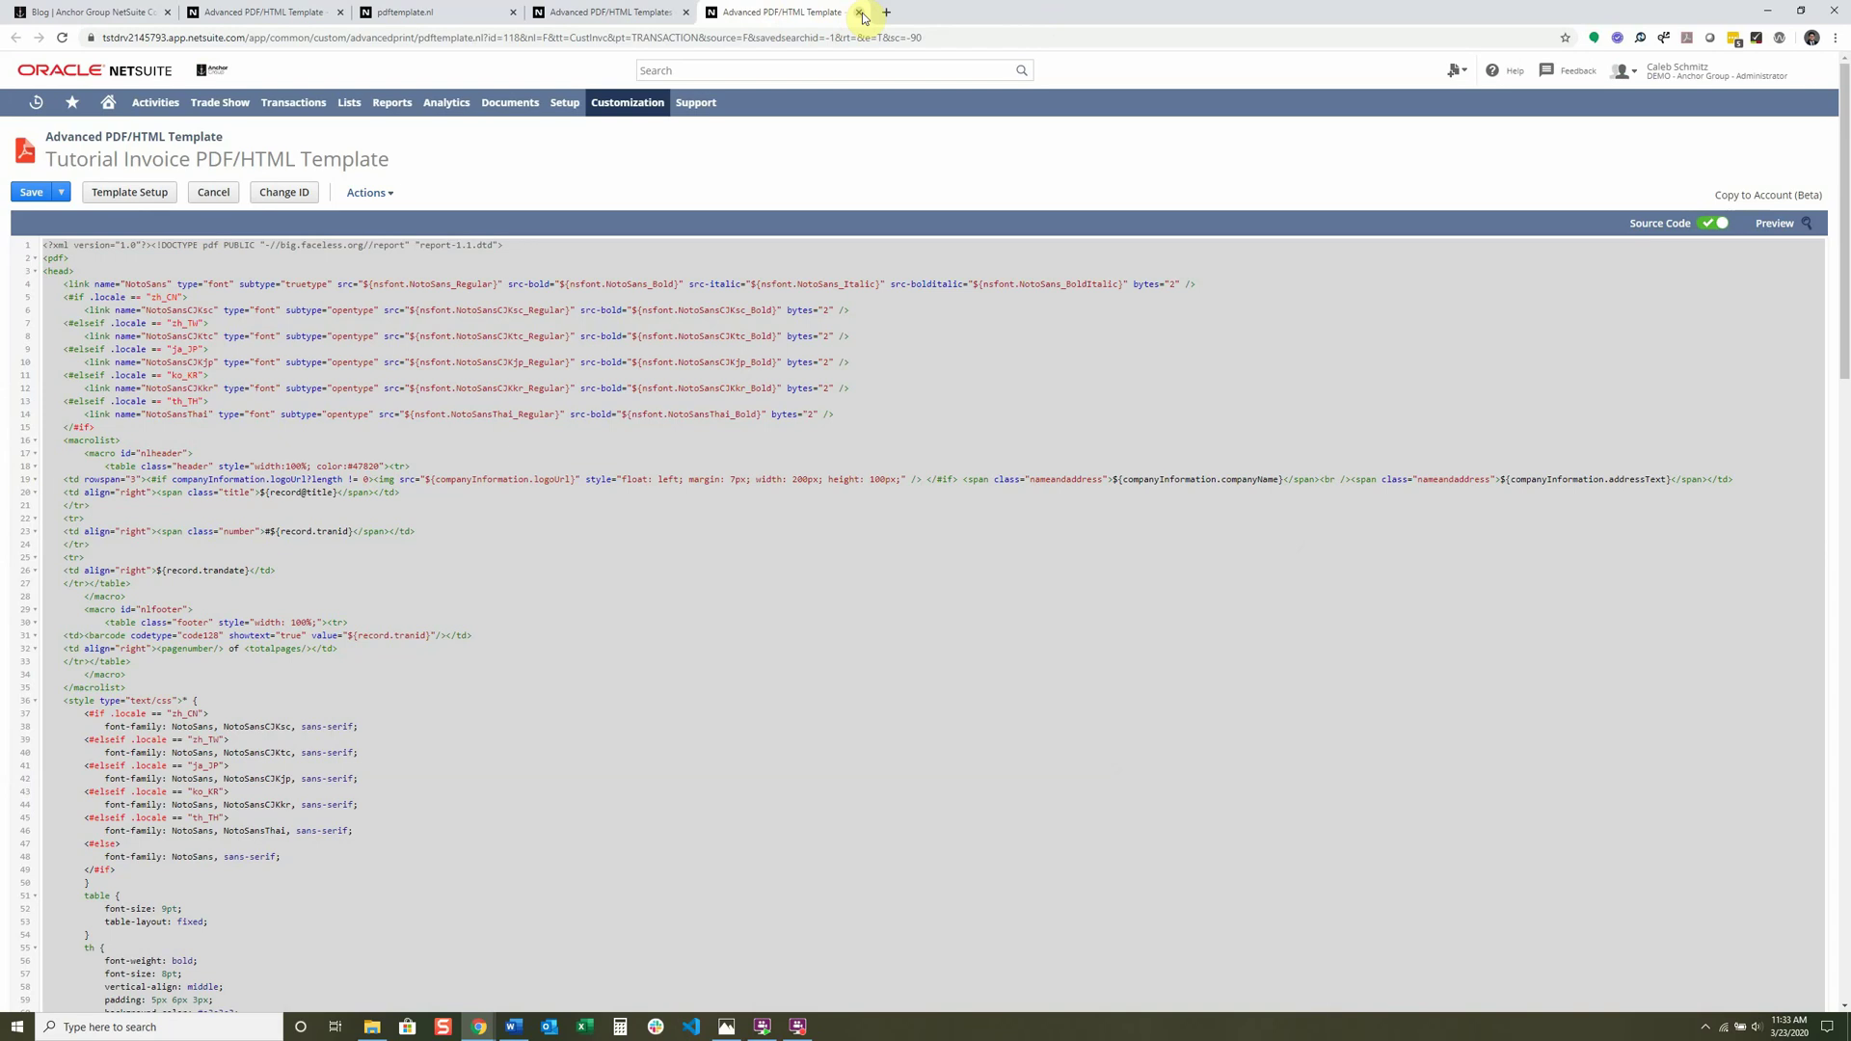
{"action": "left_click", "coordinate": [863, 13]}
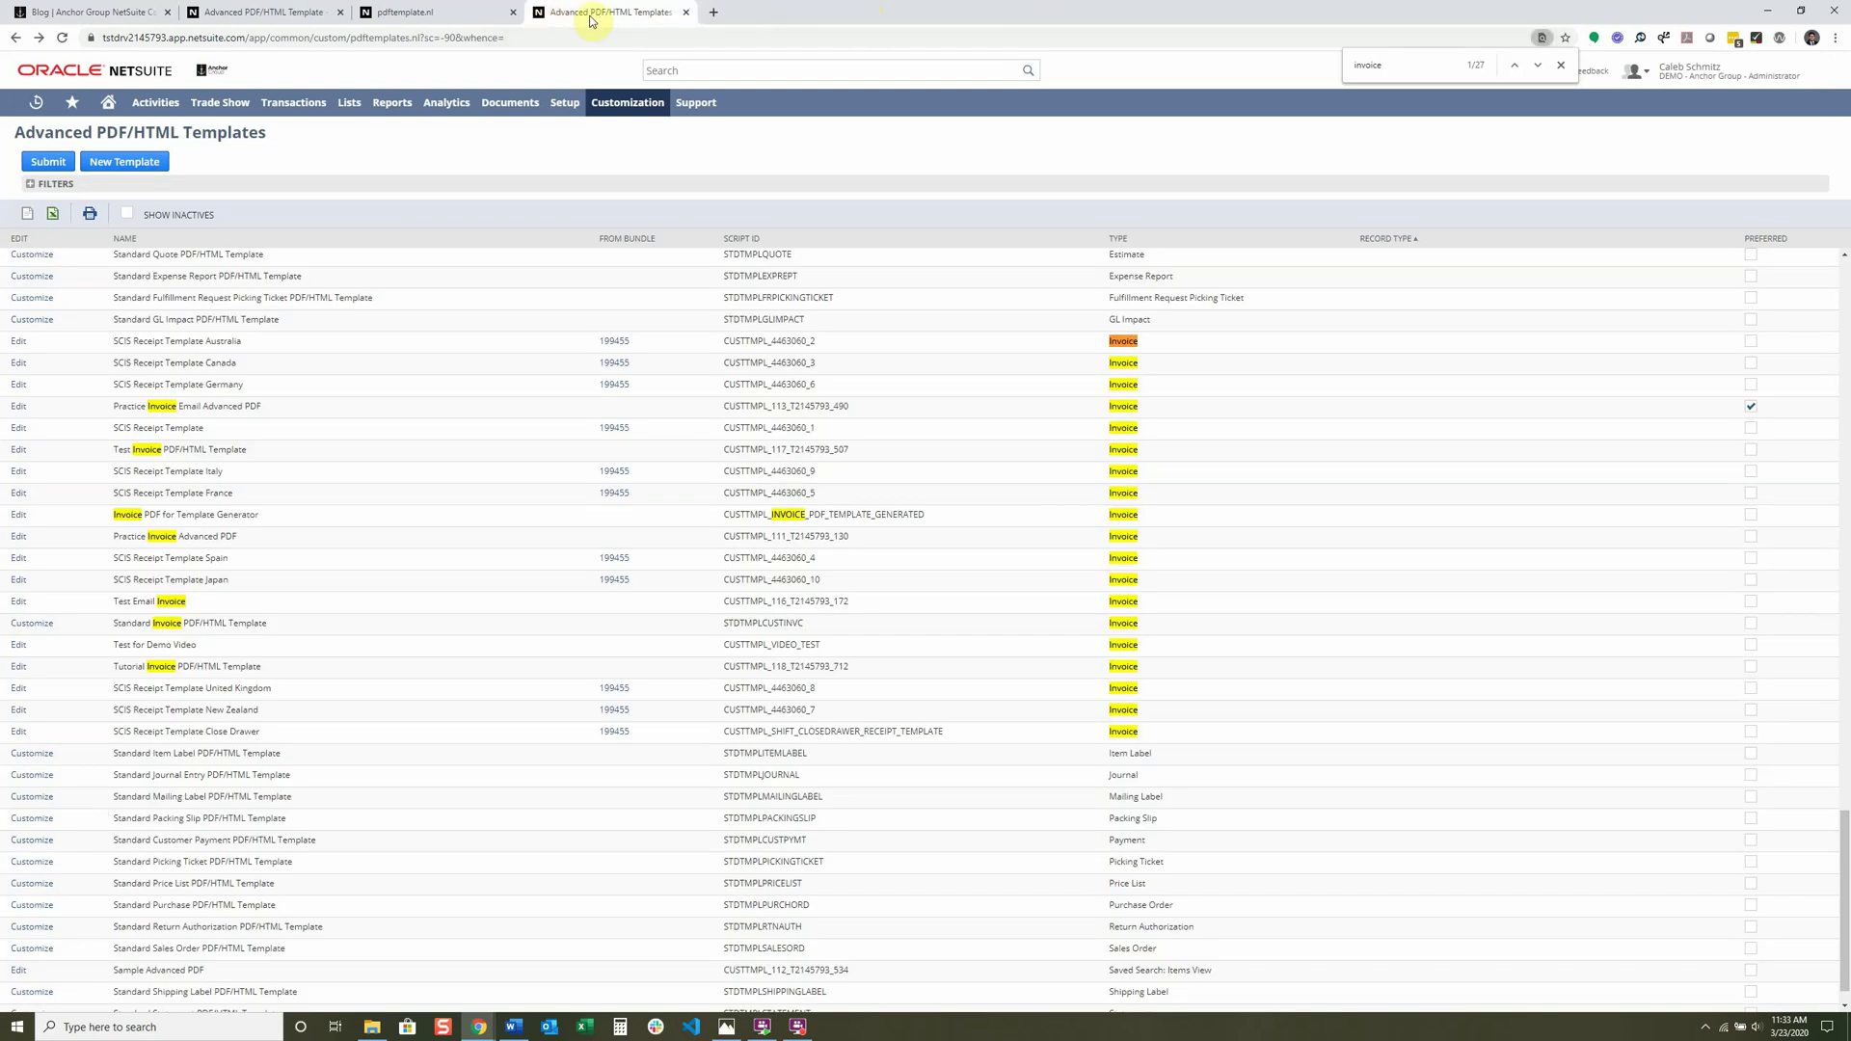
{"action": "left_click", "coordinate": [466, 13]}
{"action": "left_click", "coordinate": [272, 12]}
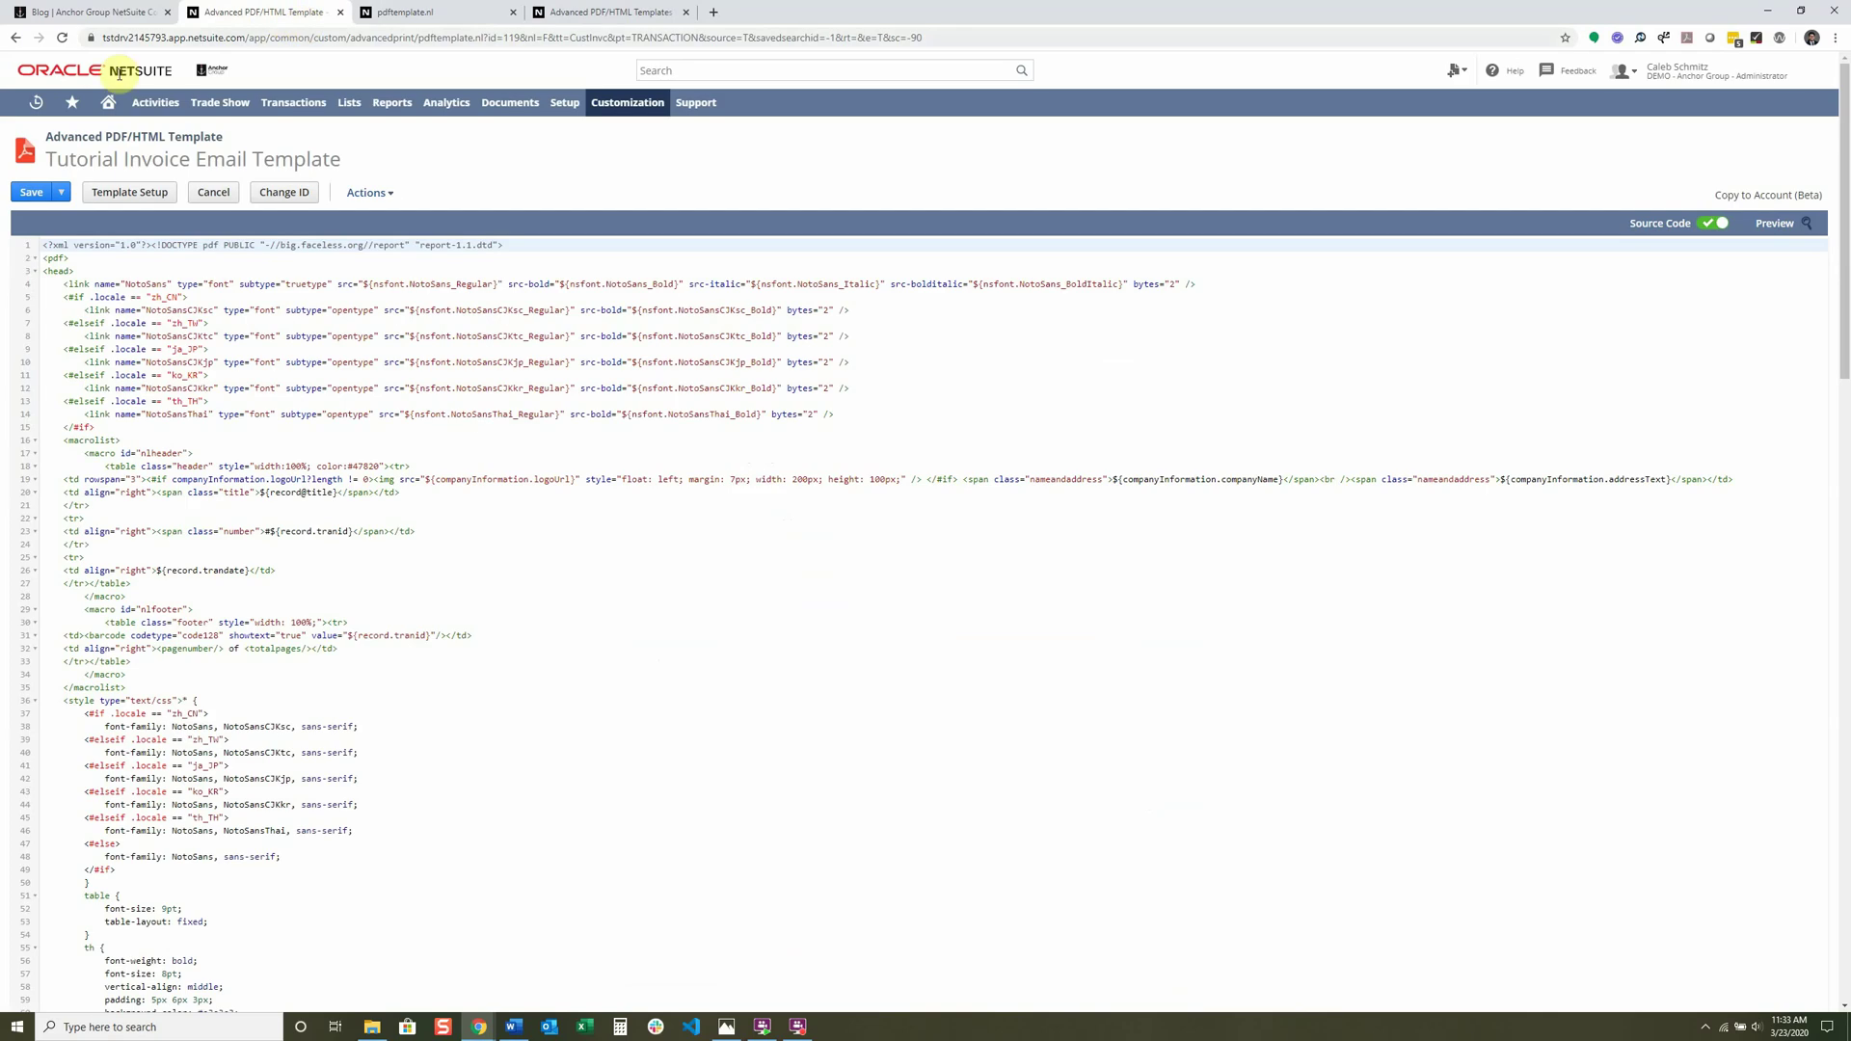
Select the email template's title and save it so NetSuite validates the code.
{"action": "left_click_drag", "start_coordinate": [42, 157], "coordinate": [350, 160]}
{"action": "left_click", "coordinate": [352, 164]}
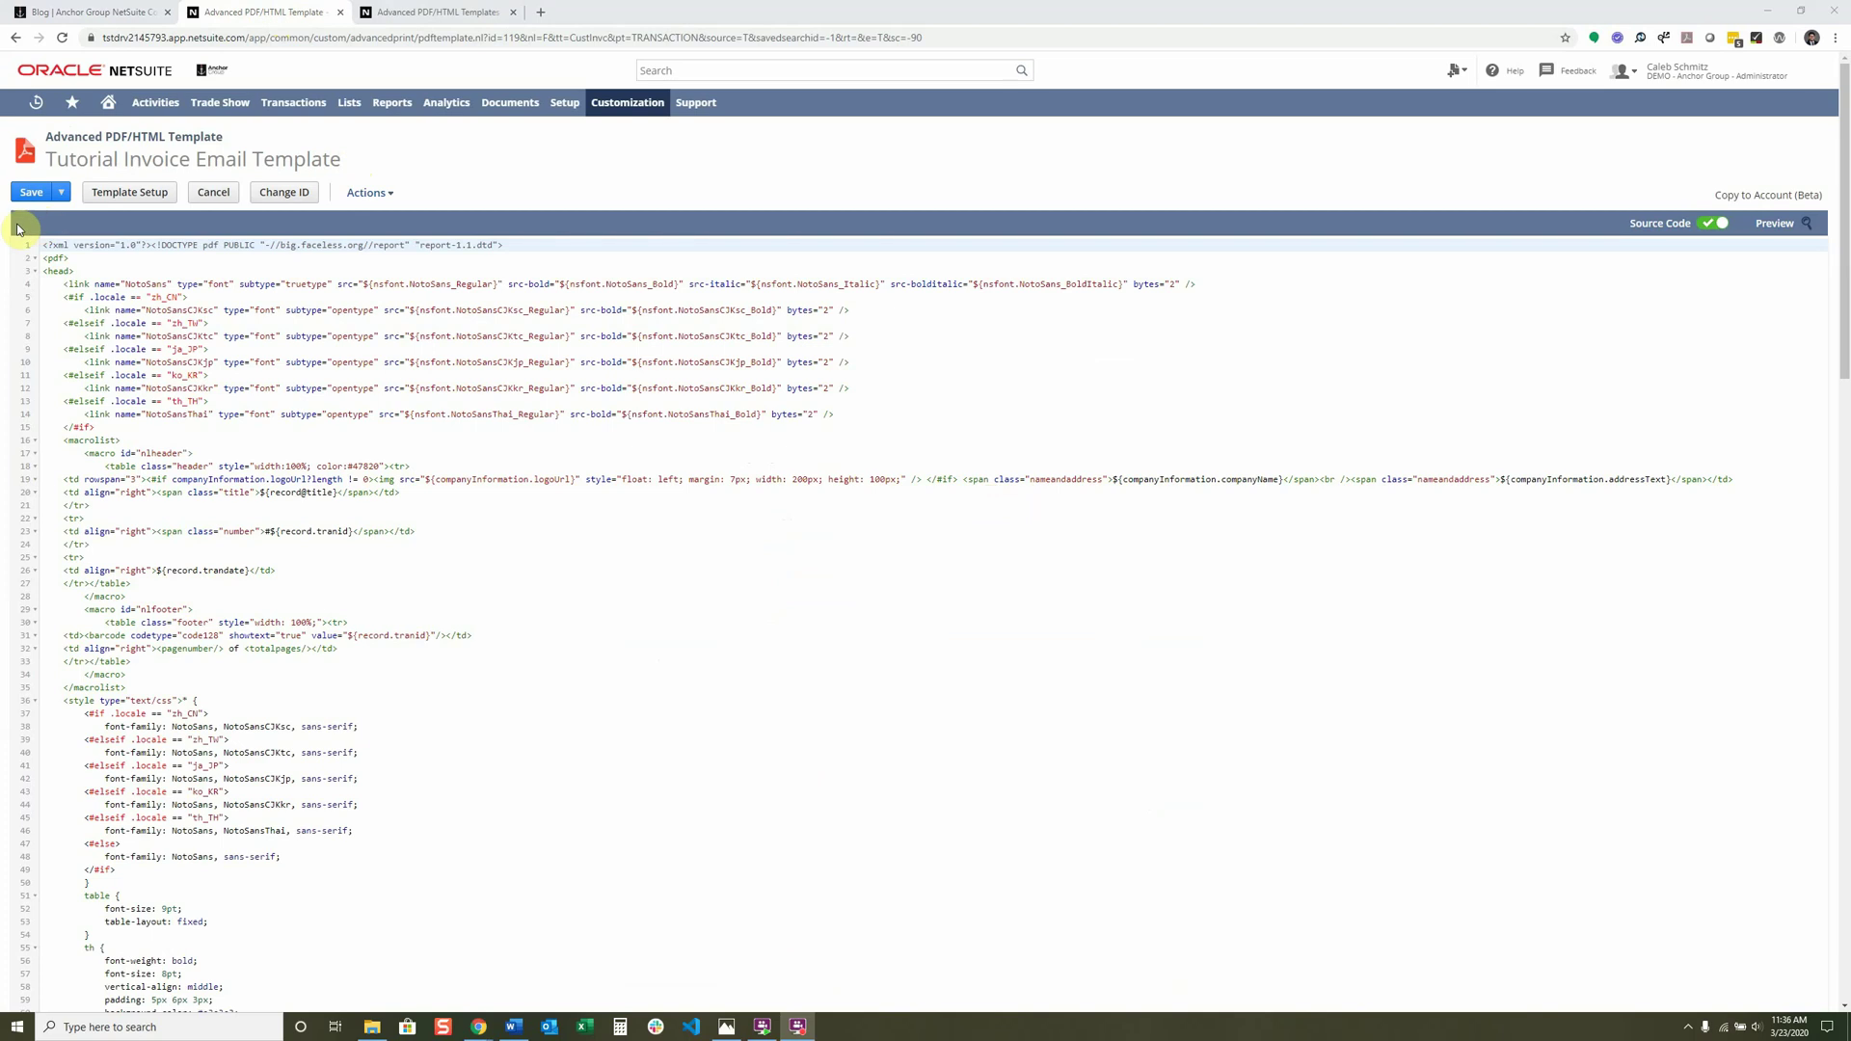
{"action": "left_click", "coordinate": [44, 196]}
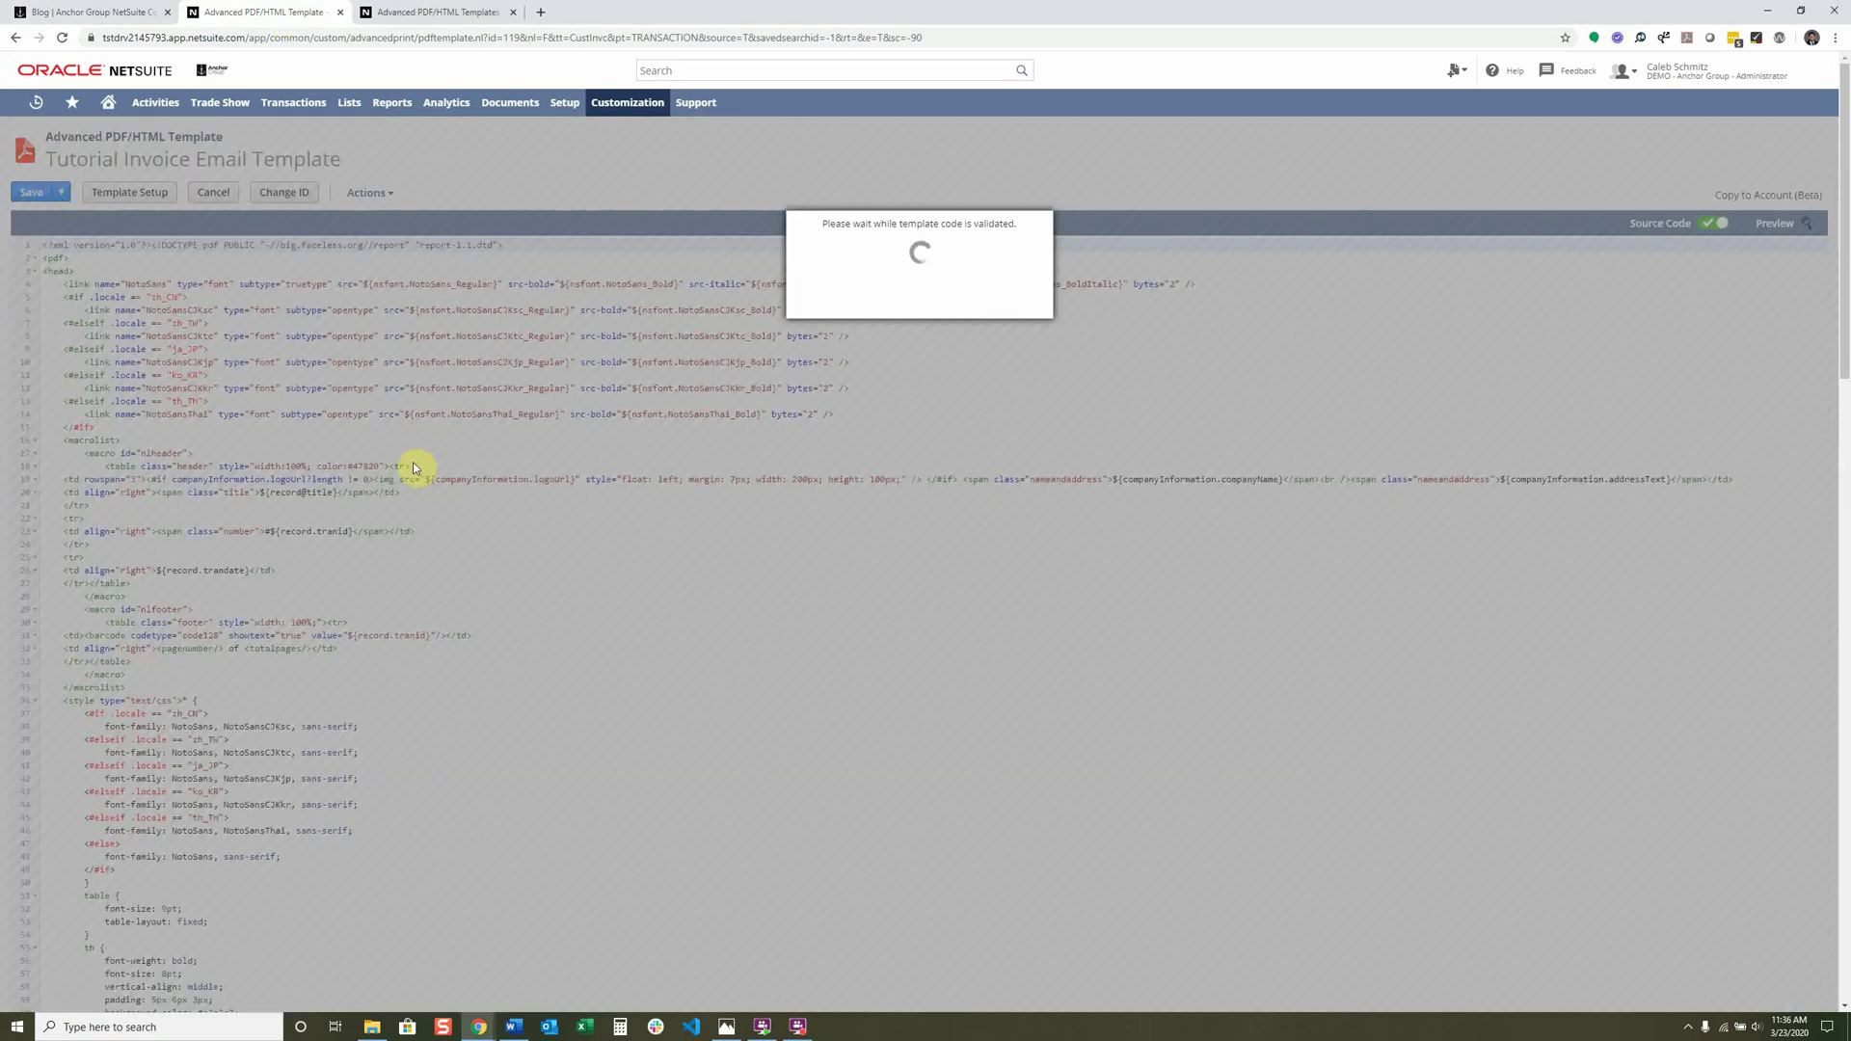
{"action": "mouse_move", "coordinate": [613, 103]}
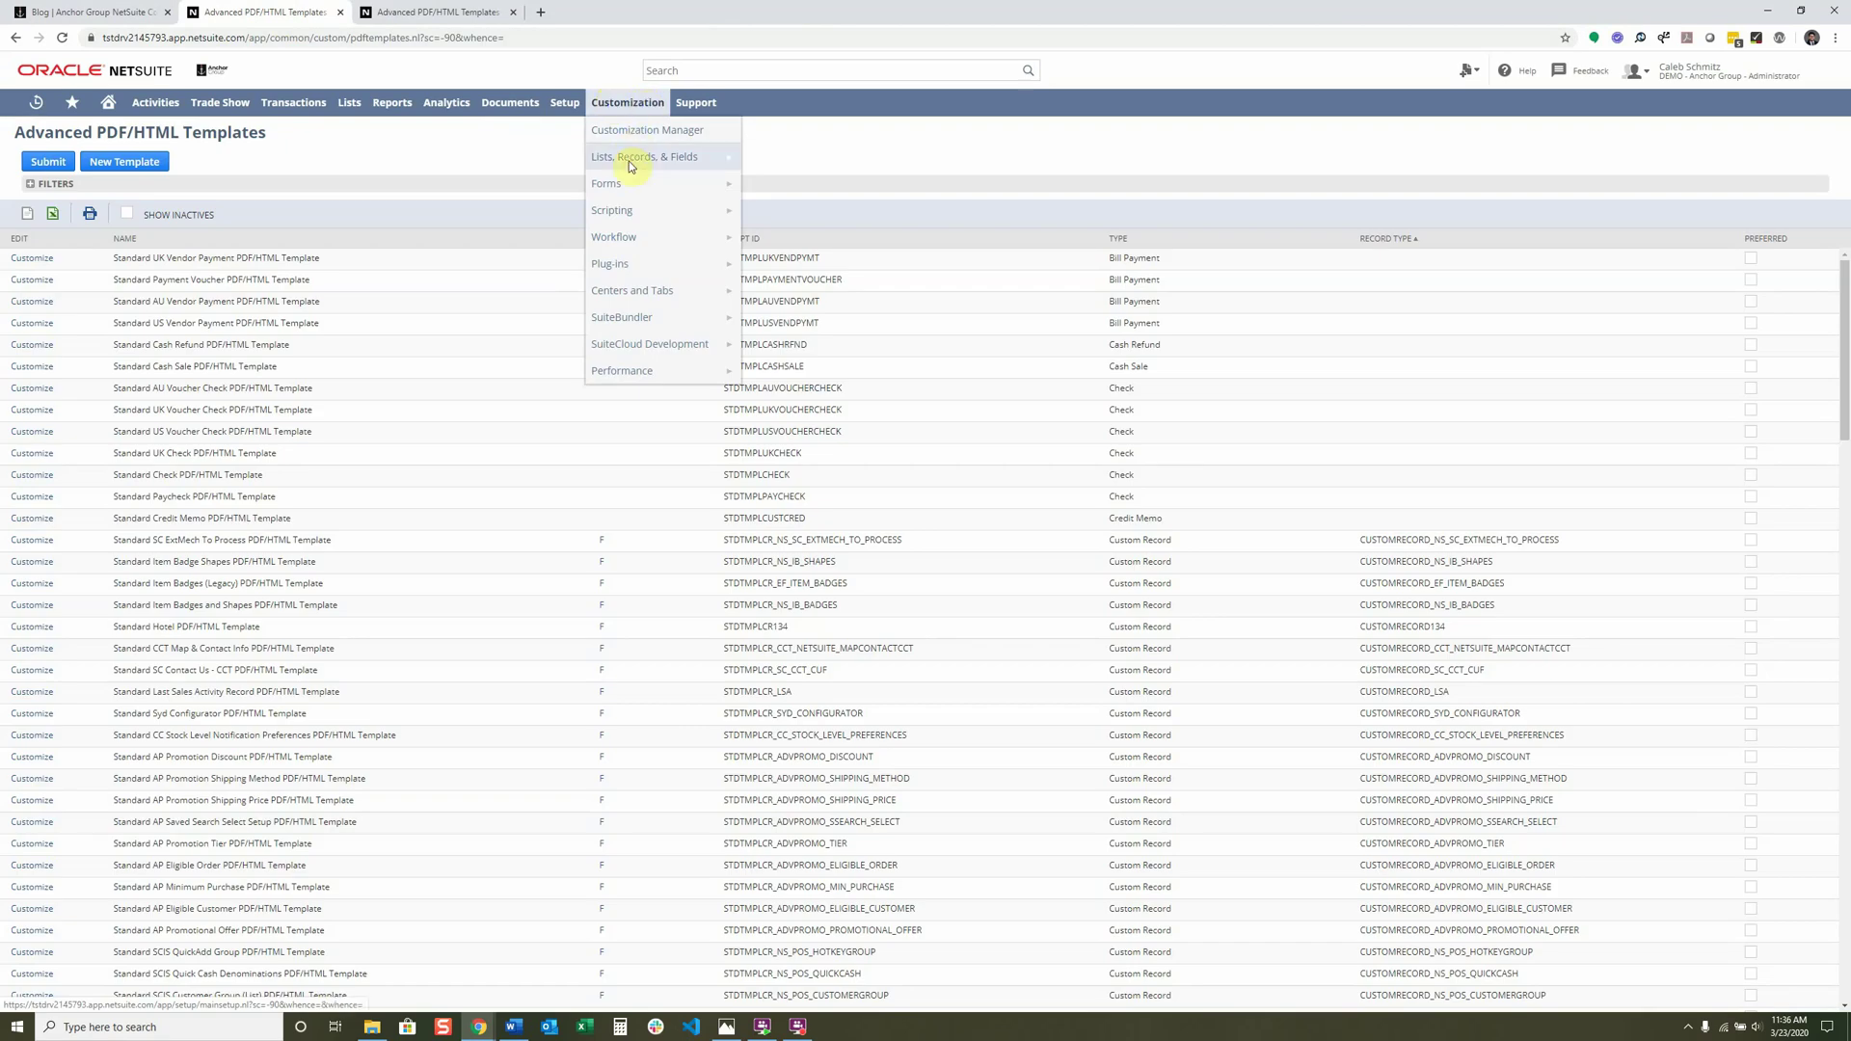
Edit the Tutorial Invoice Transaction Form from Customization > Forms > Transaction Forms.
{"action": "mouse_move", "coordinate": [632, 185]}
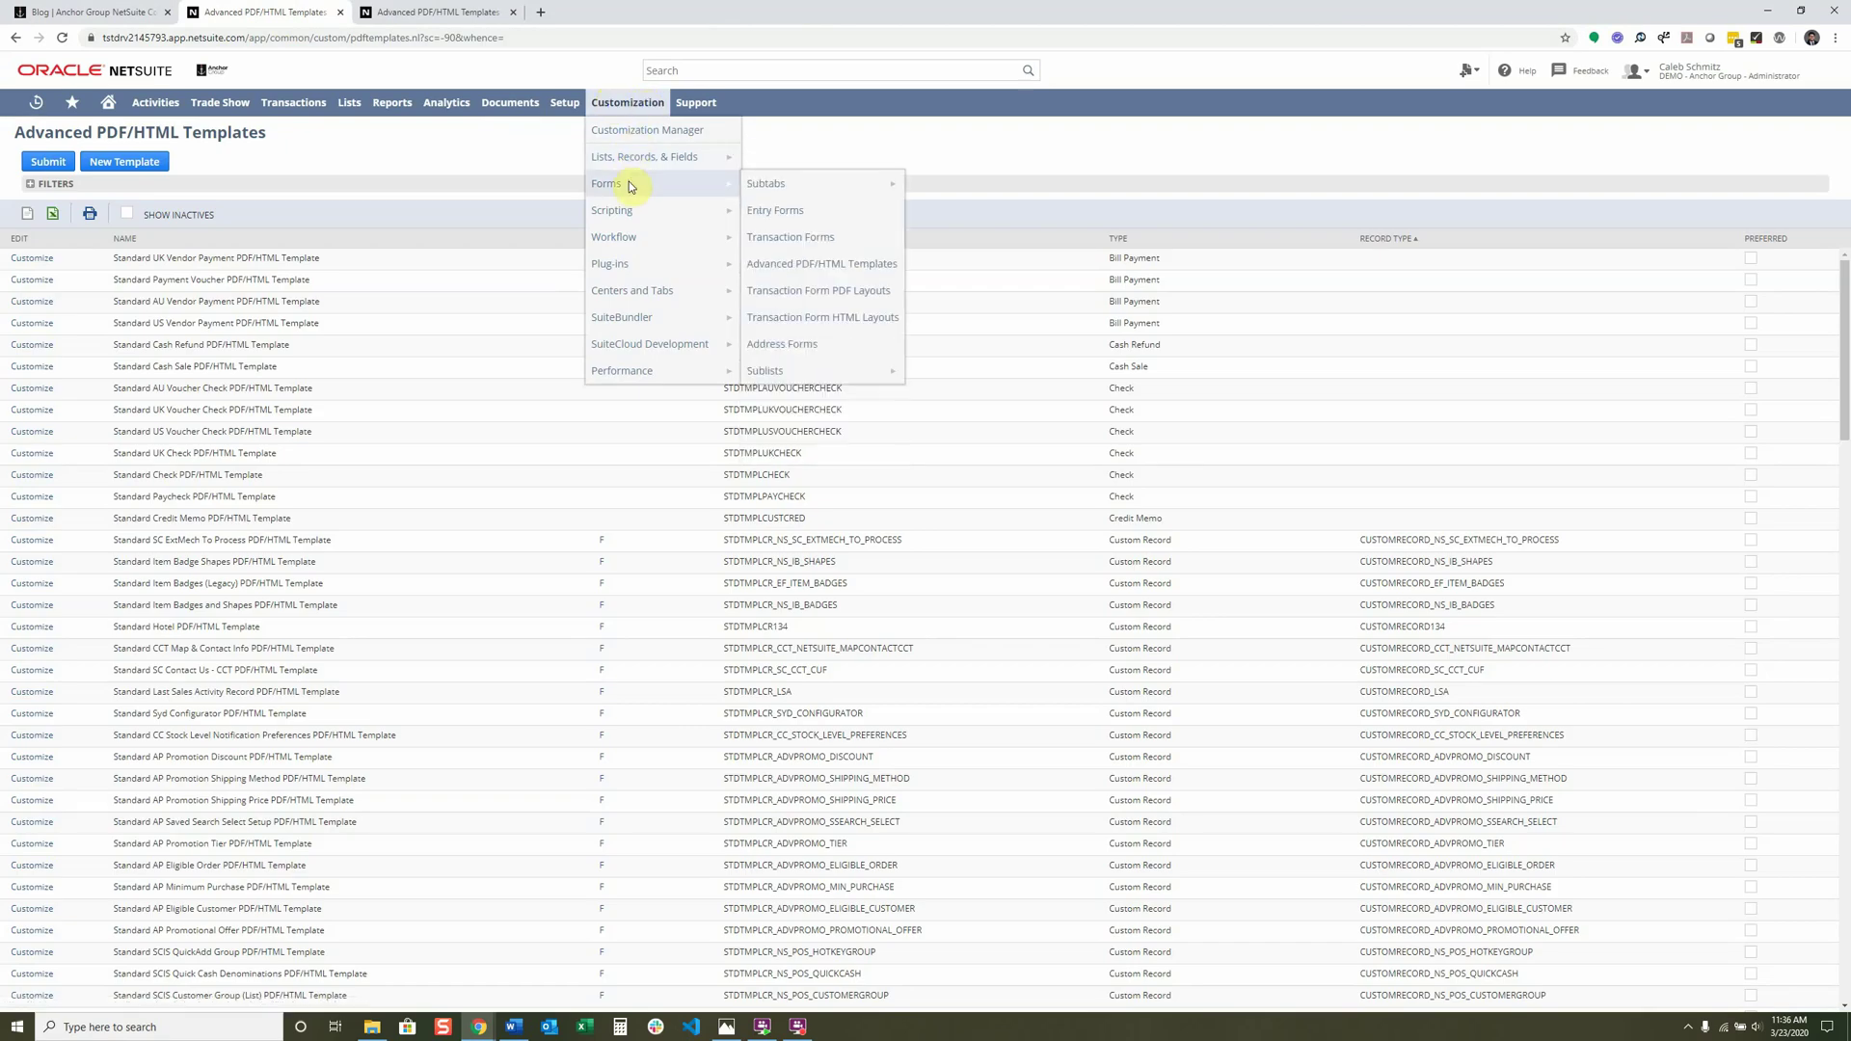
{"action": "left_click", "coordinate": [821, 242]}
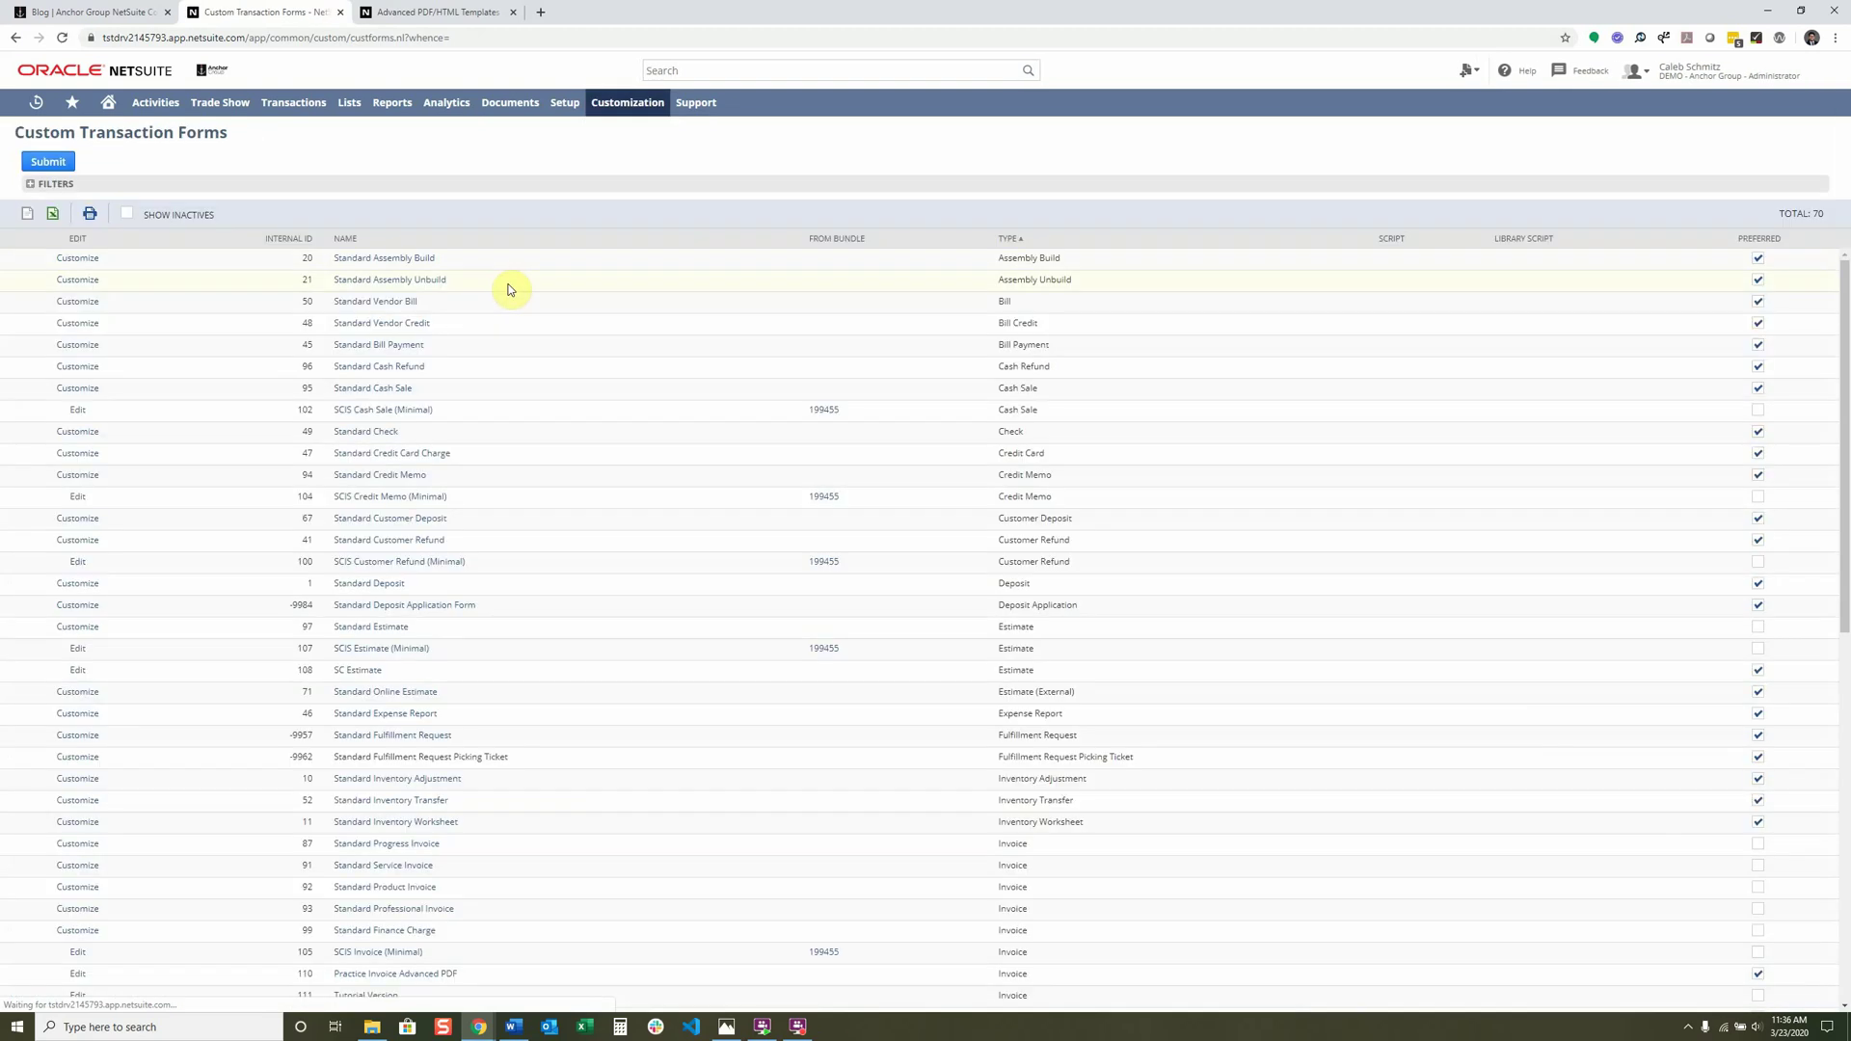
{"action": "key", "text": "ctrl+f"}
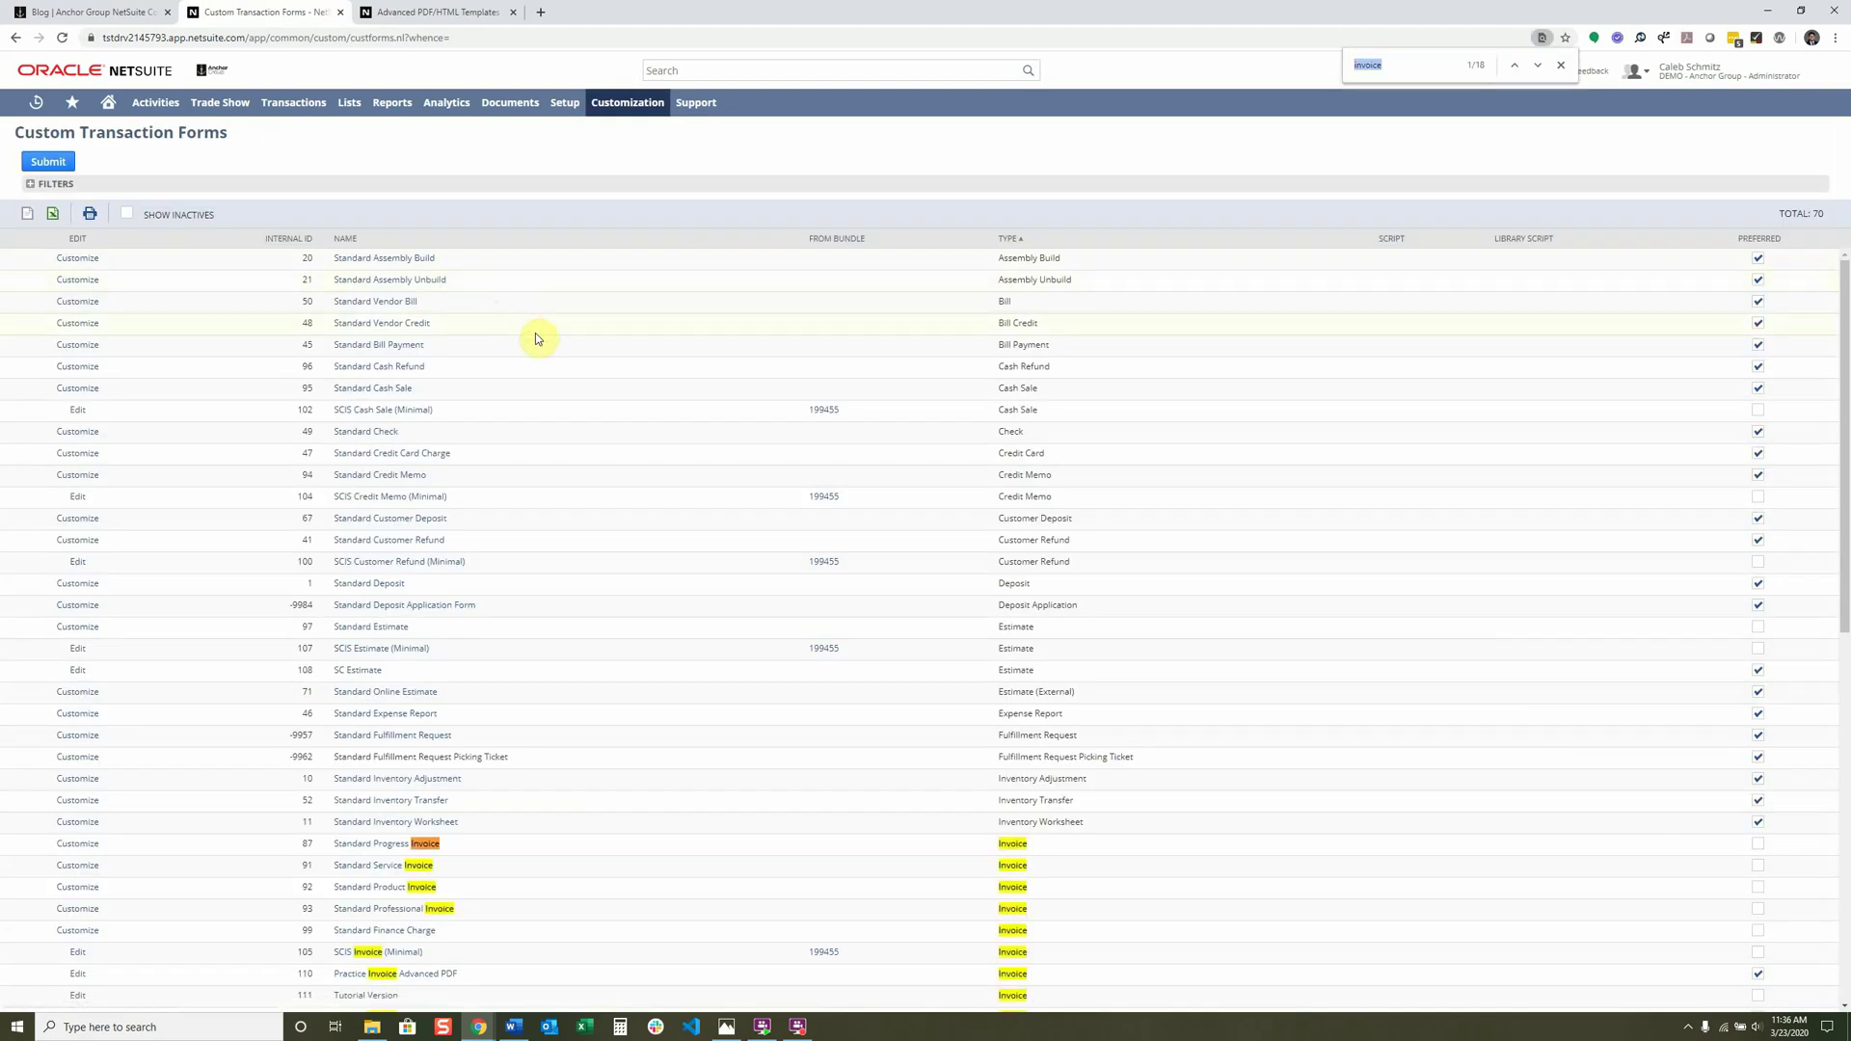
{"action": "scroll", "coordinate": [535, 333], "scroll_direction": "down", "scroll_amount": 5}
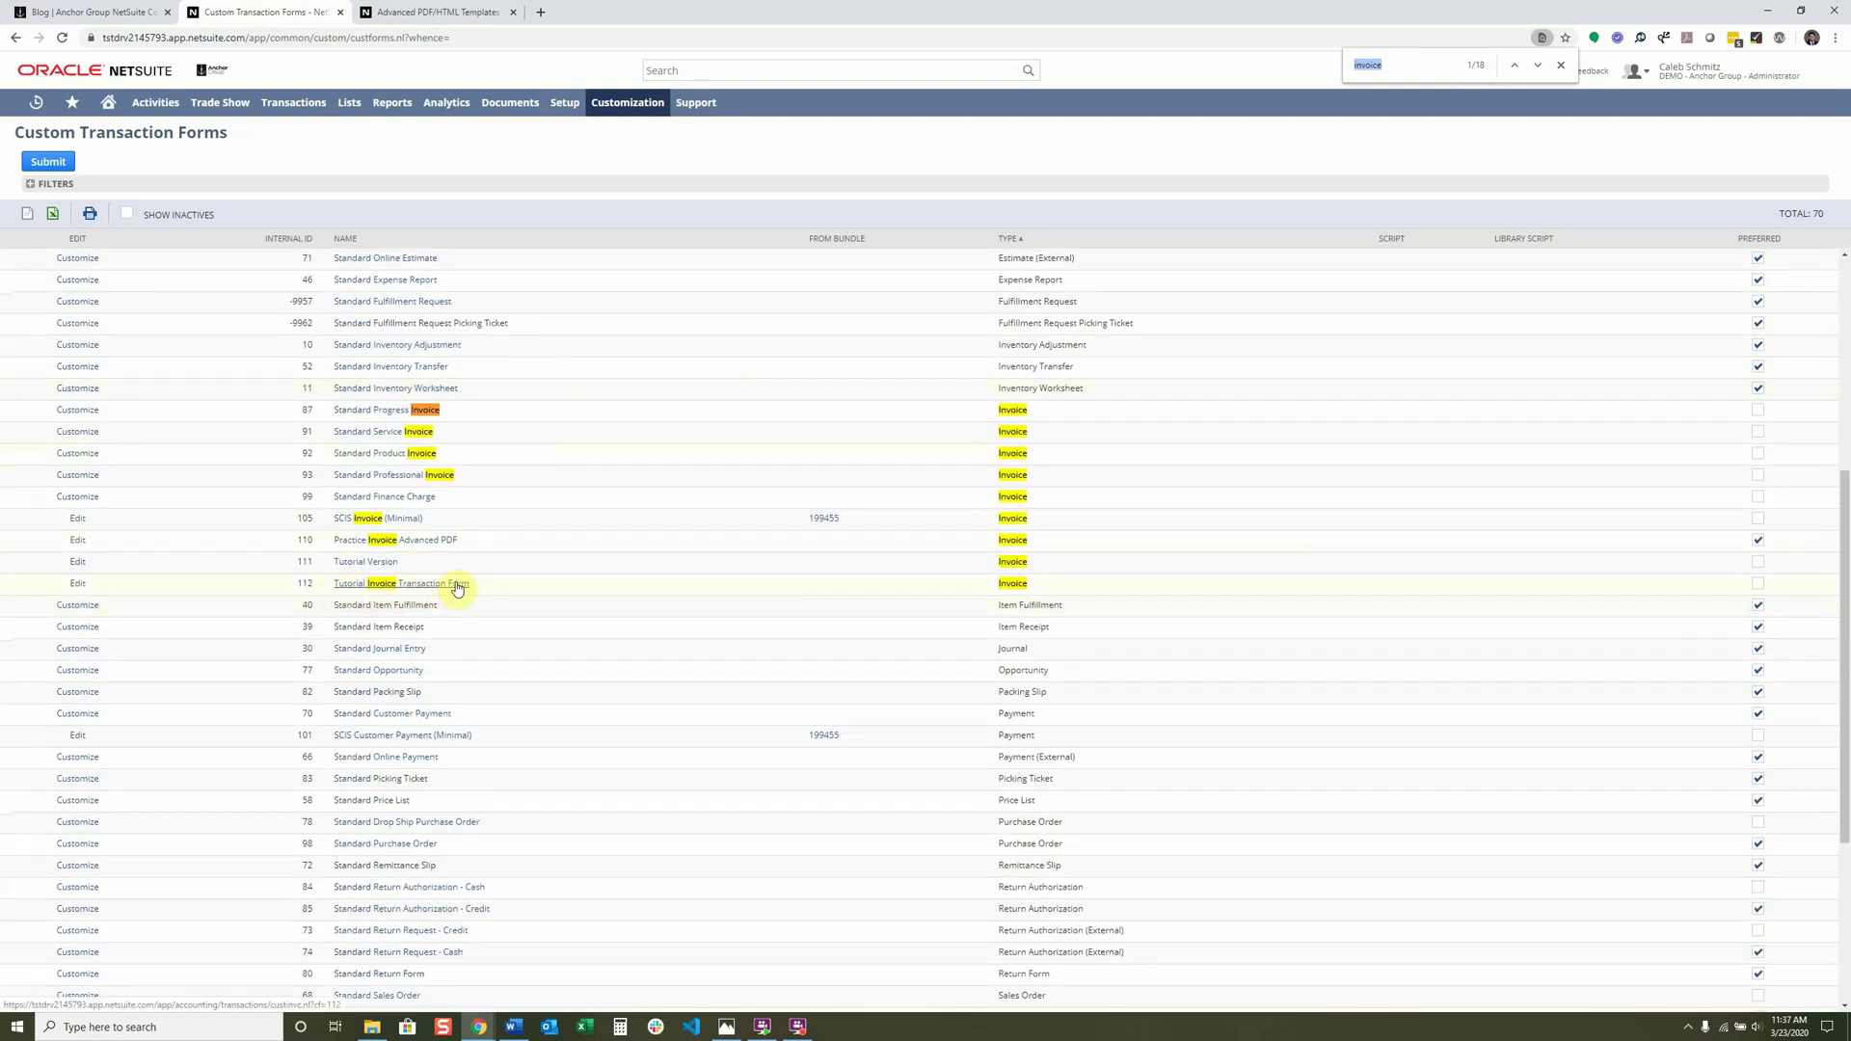
{"action": "left_click", "coordinate": [77, 589]}
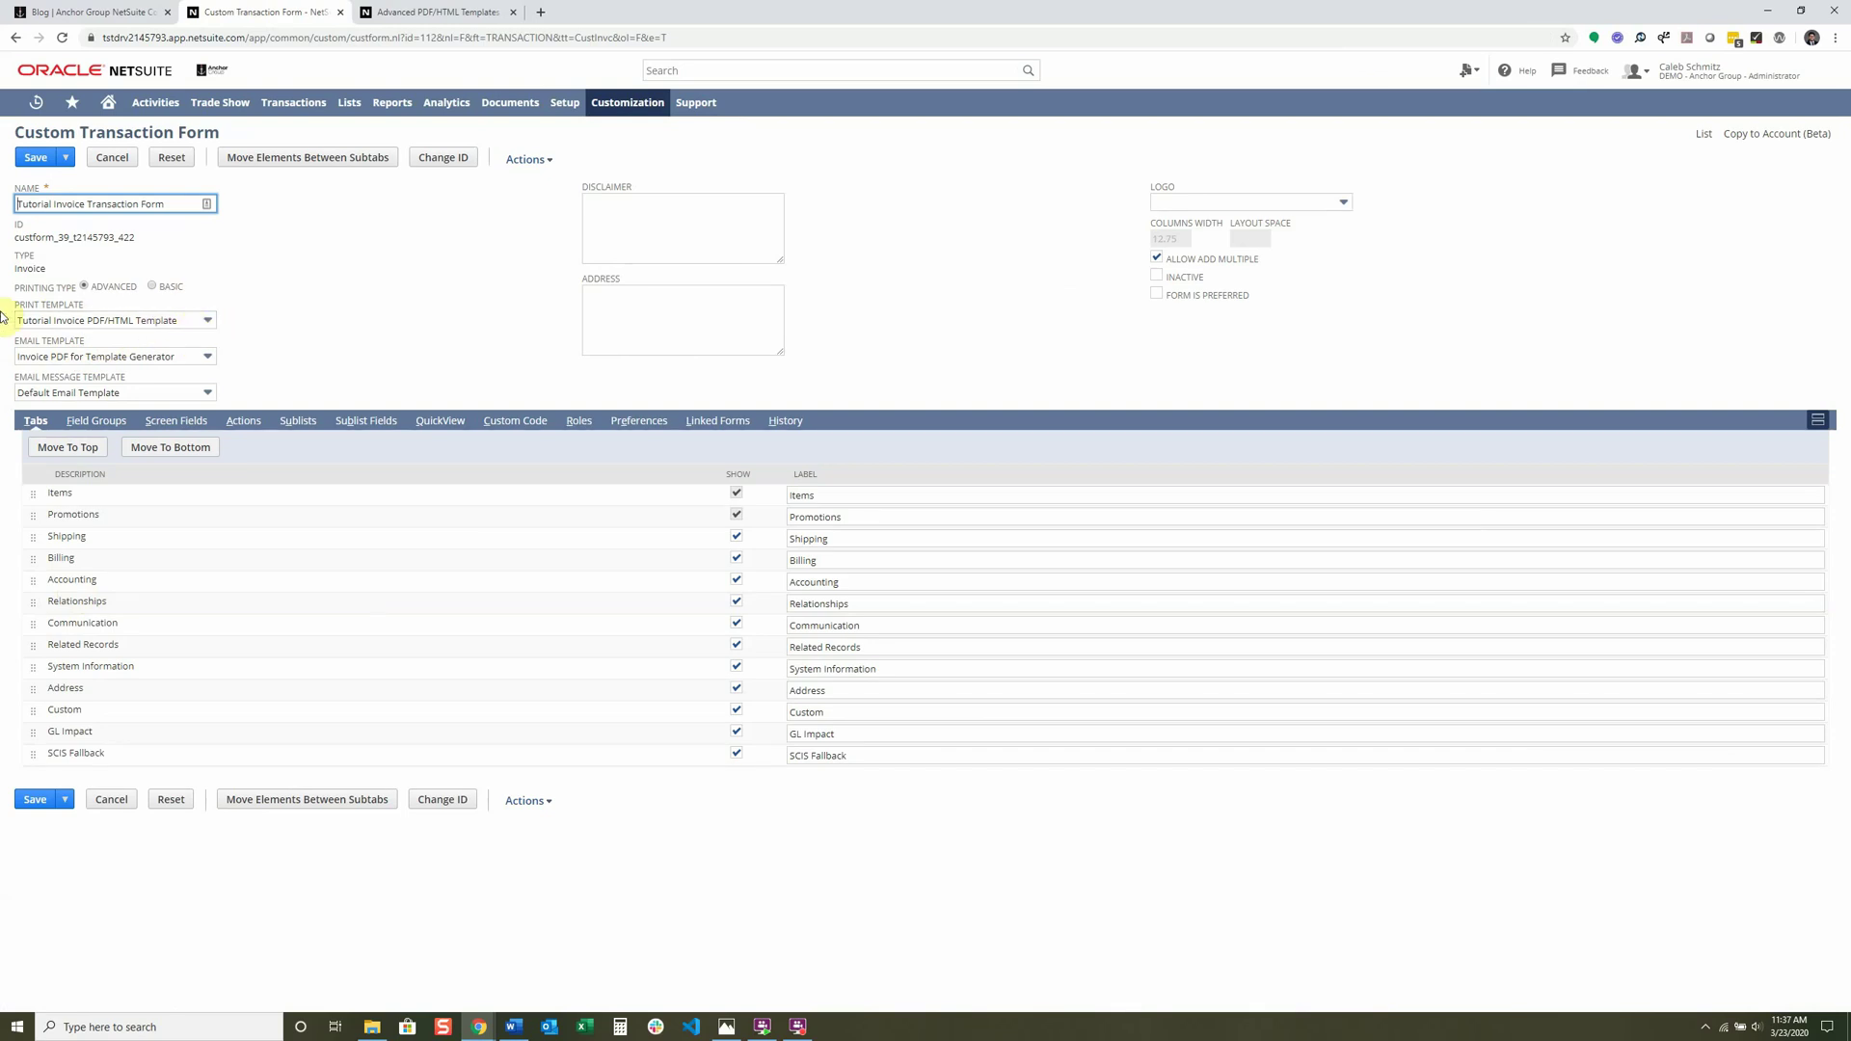
Assign Tutorial Invoice Email Template to the form, save it, and search the forms list for 'invoice'.
{"action": "left_click", "coordinate": [208, 361]}
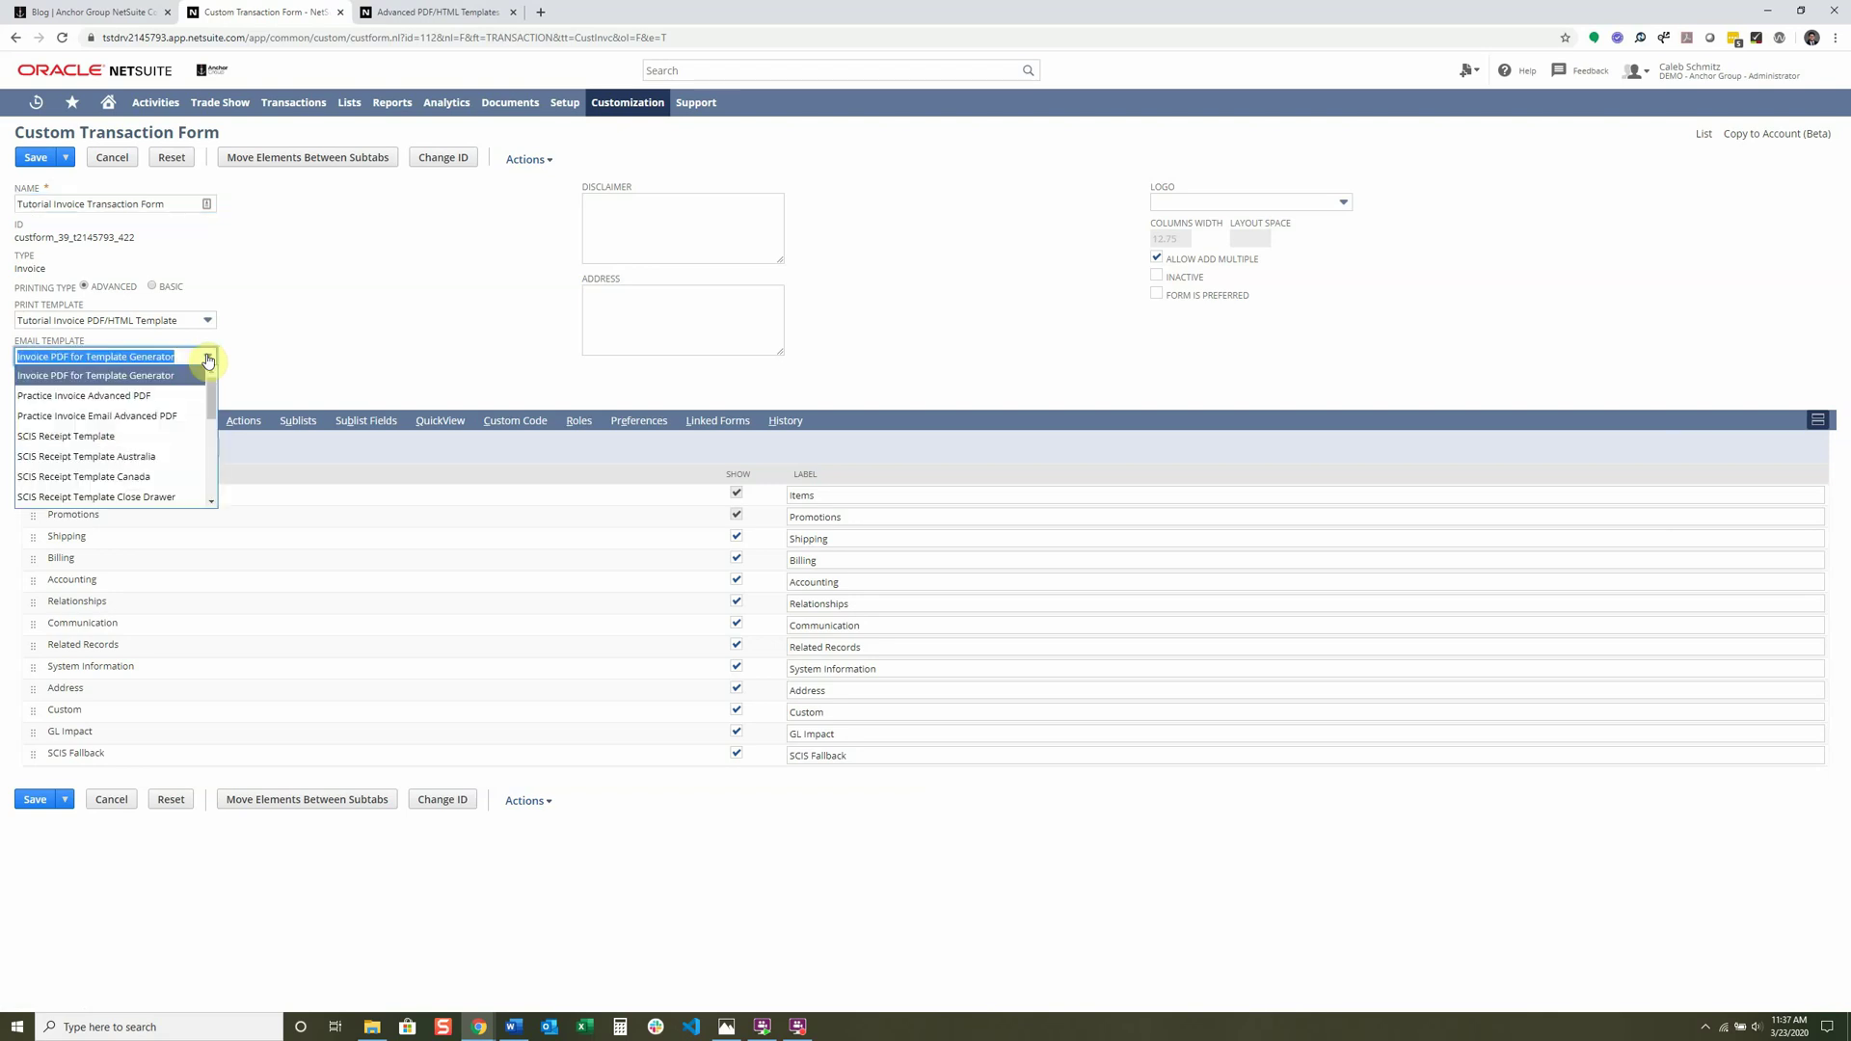
{"action": "scroll", "coordinate": [159, 419], "scroll_direction": "down", "scroll_amount": 3}
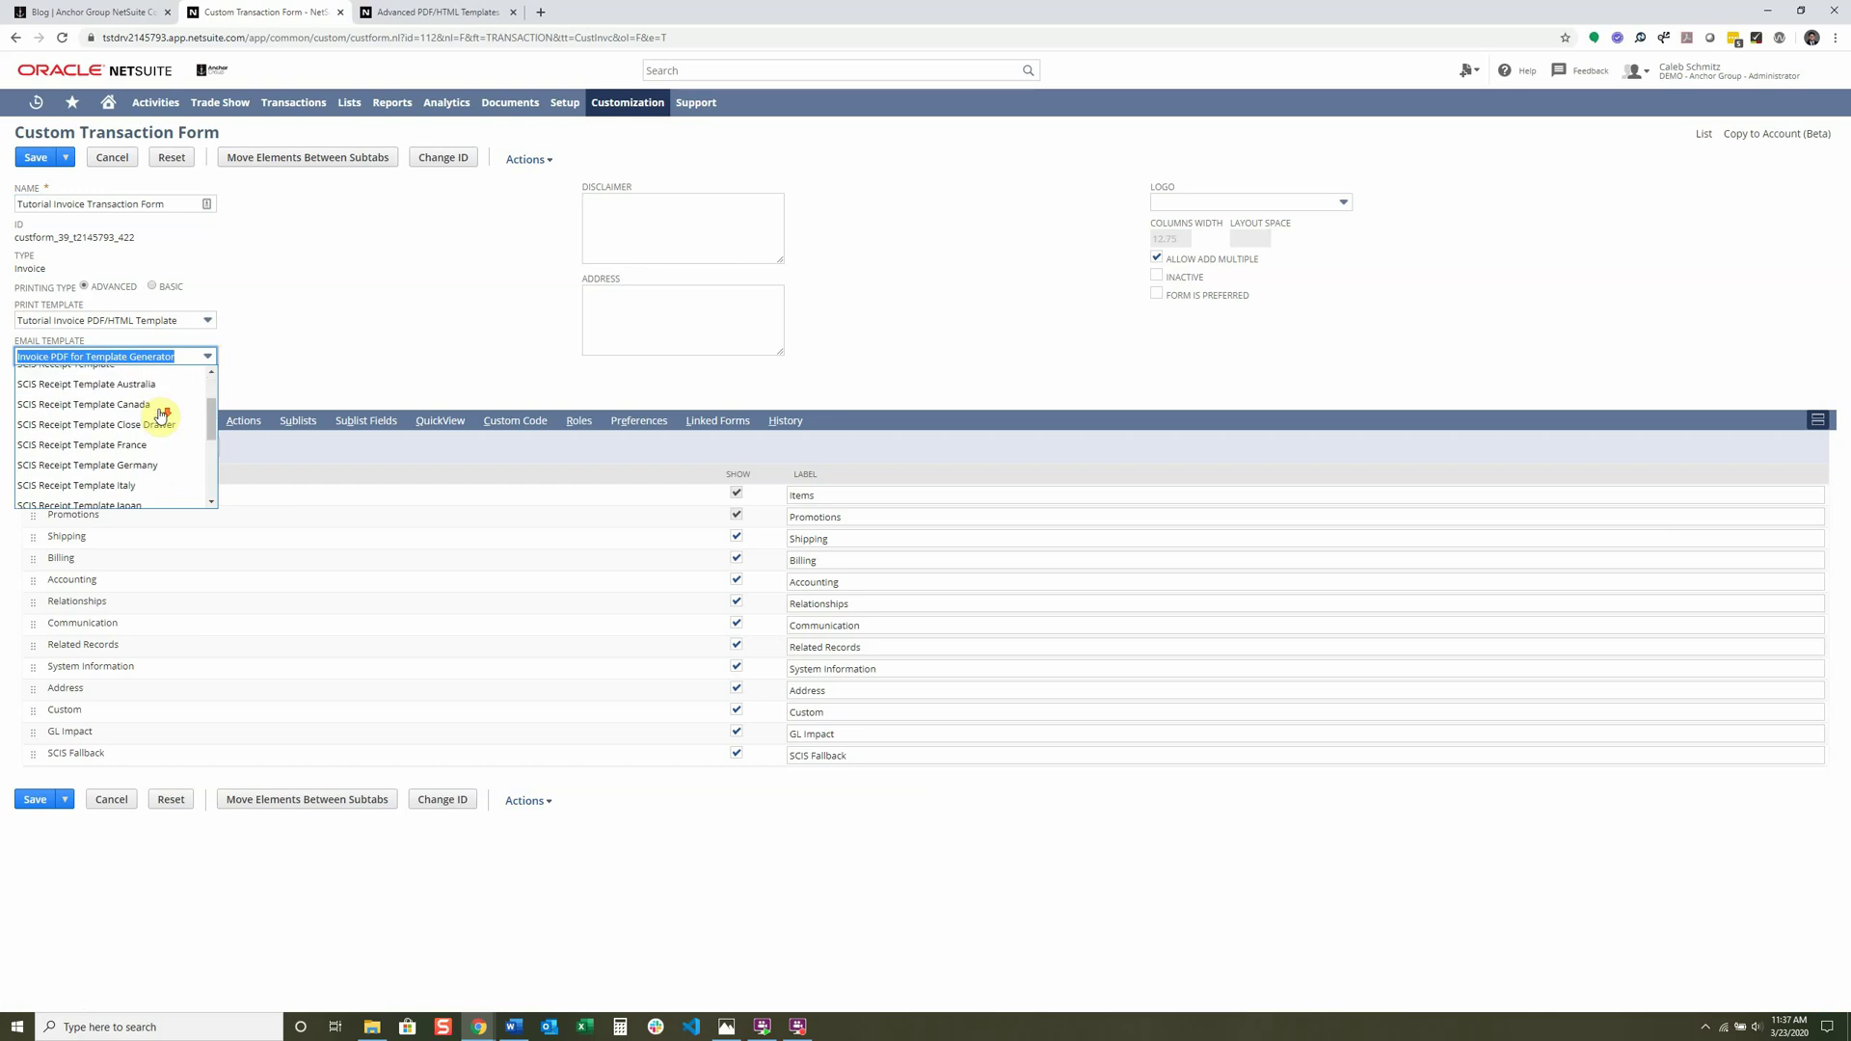
{"action": "scroll", "coordinate": [160, 415], "scroll_direction": "down", "scroll_amount": 3}
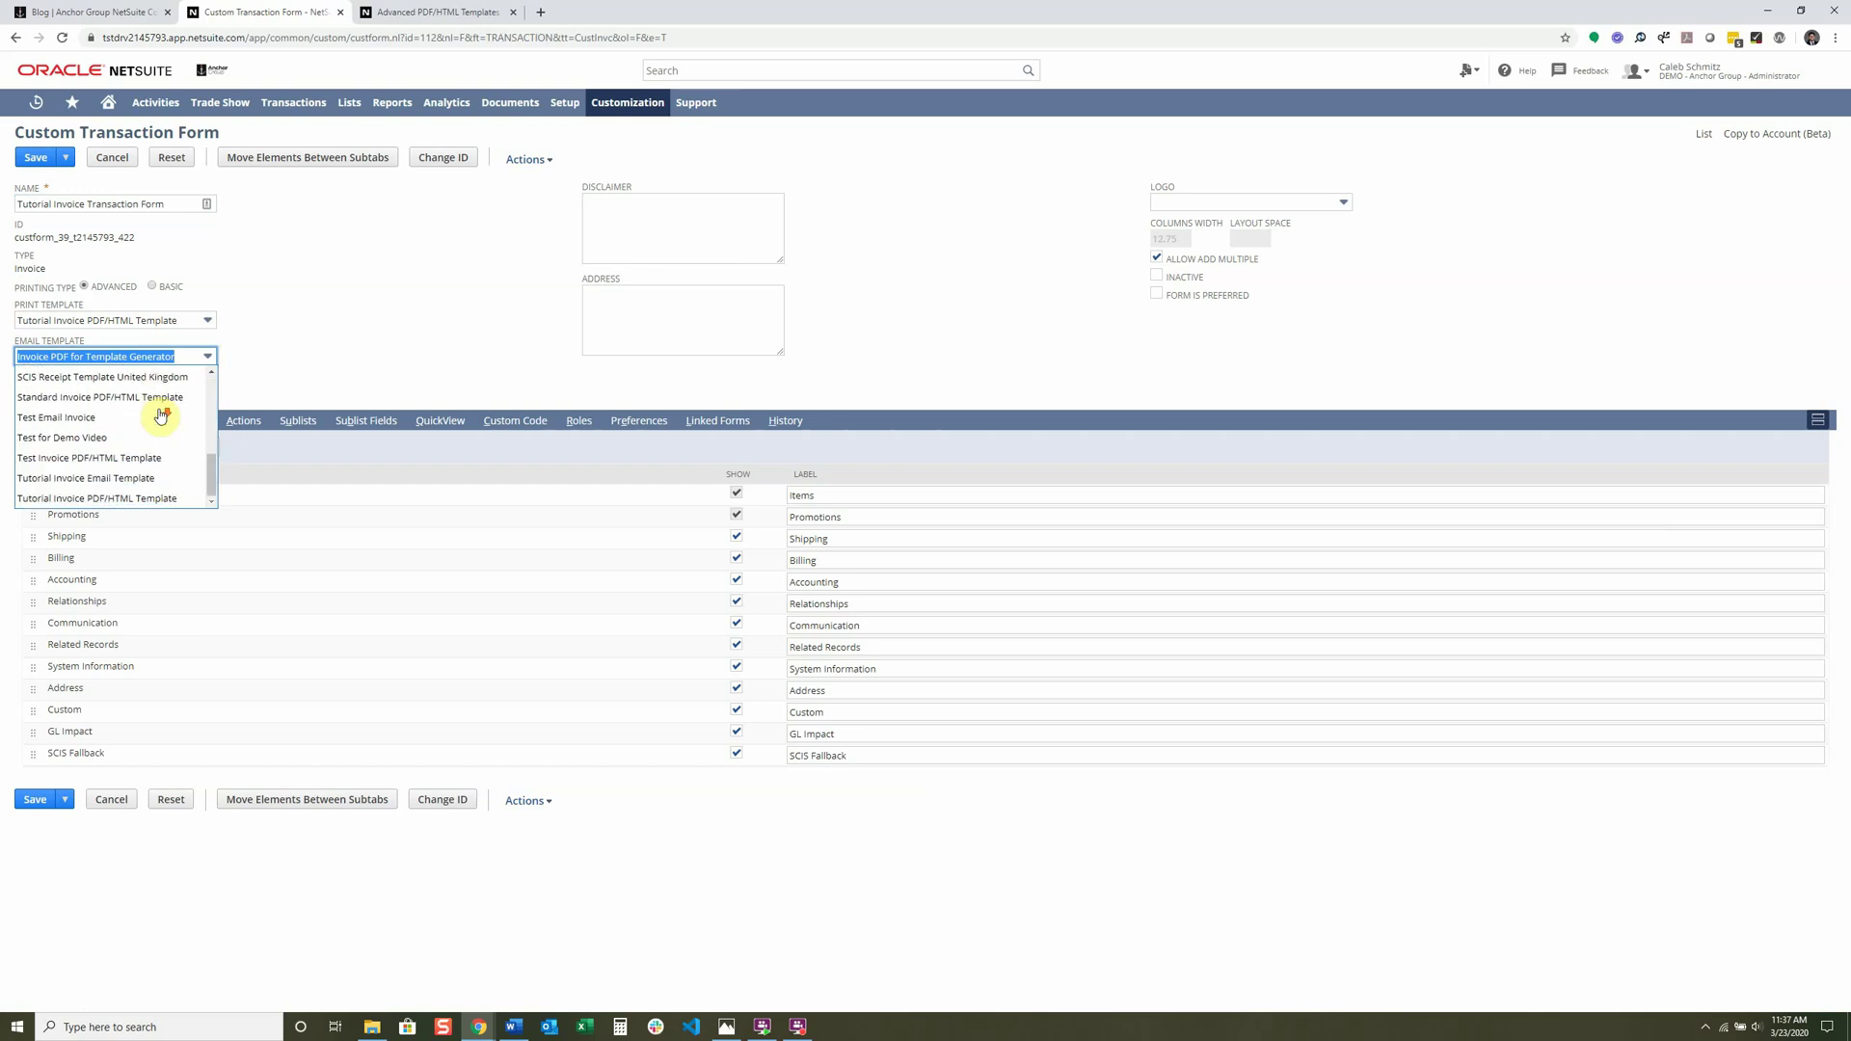
{"action": "left_click", "coordinate": [102, 479]}
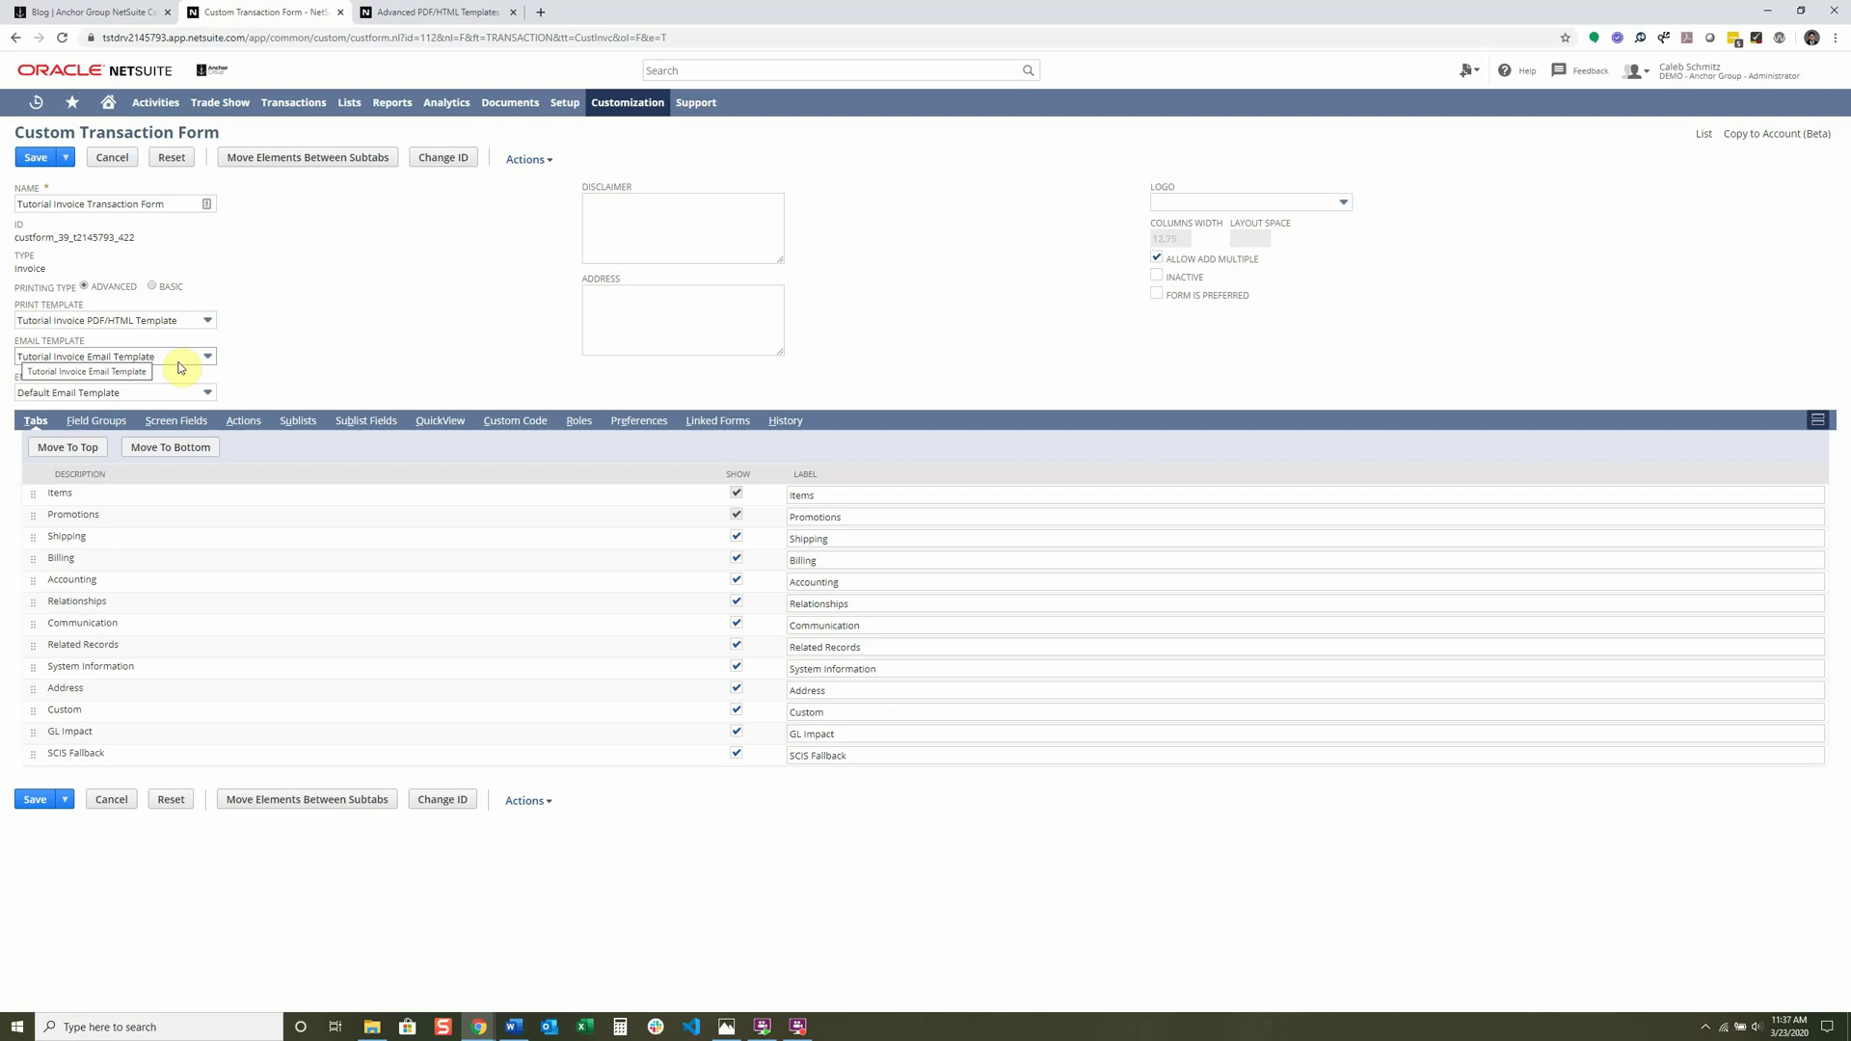
{"action": "left_click", "coordinate": [38, 162]}
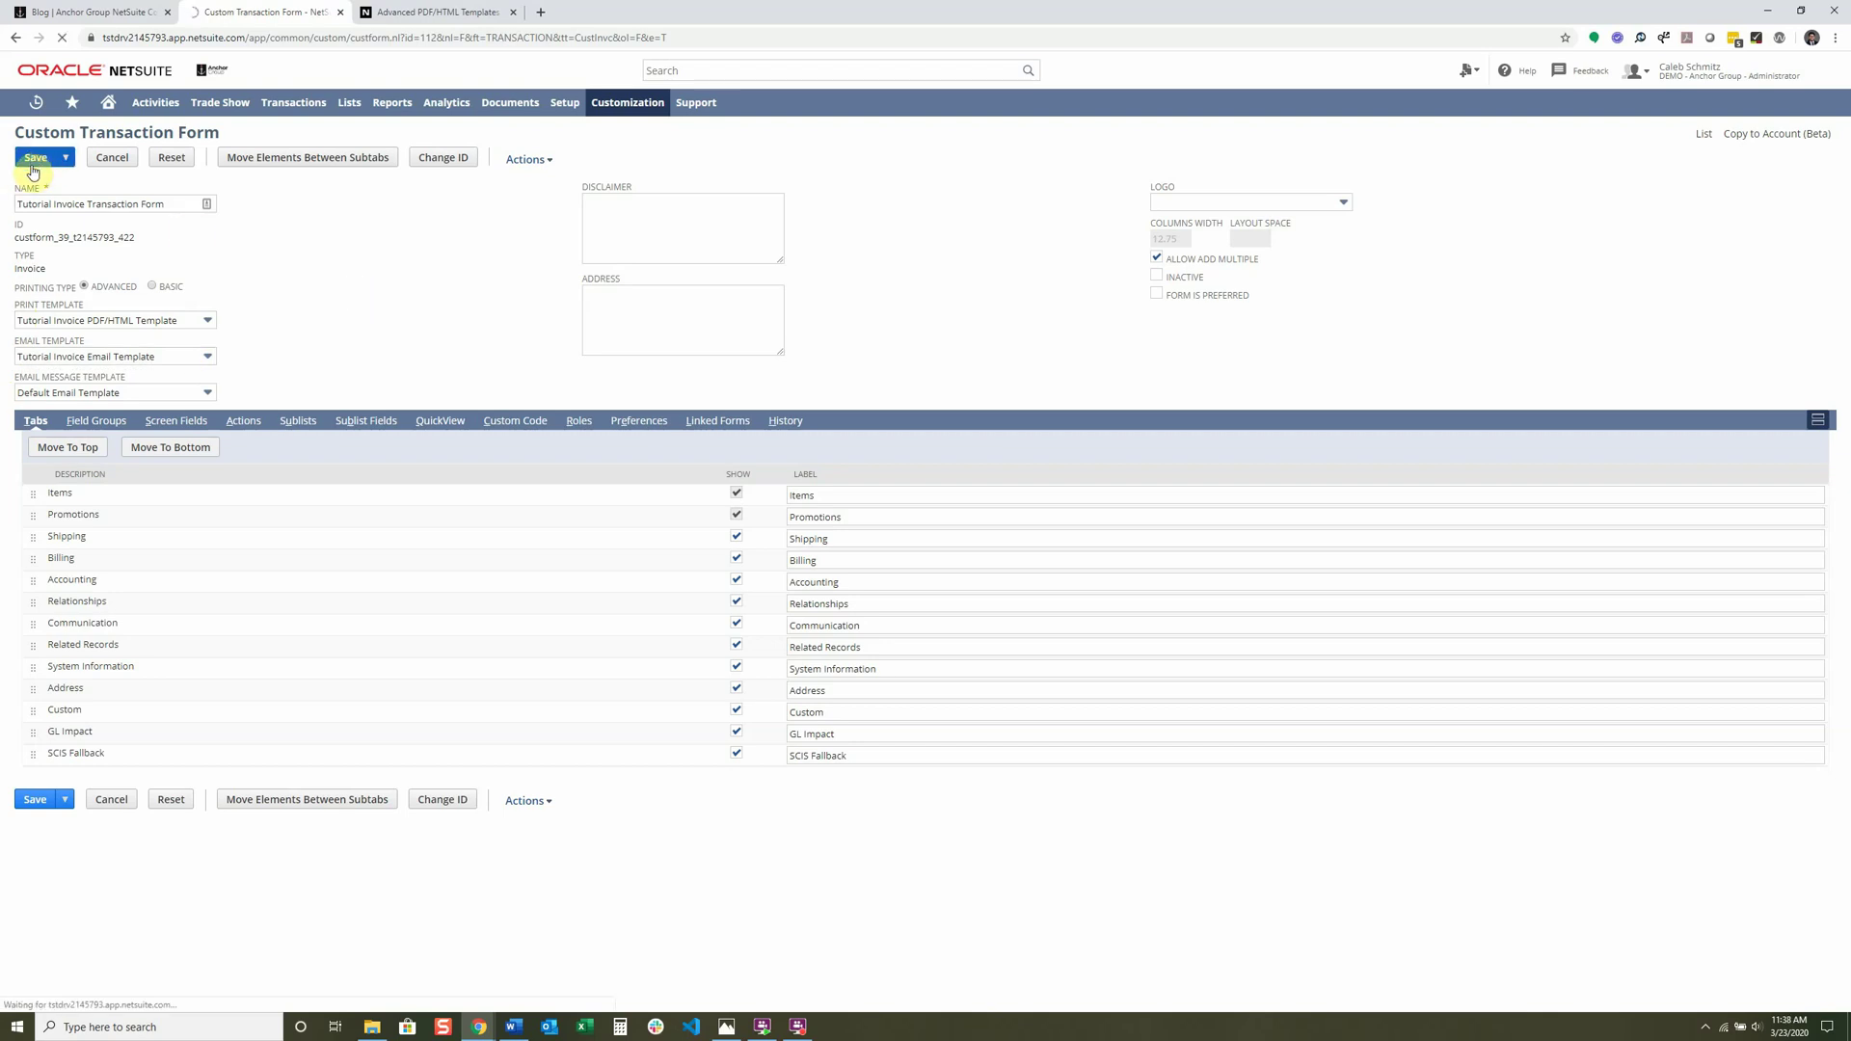
{"action": "key", "text": "ctrl+f"}
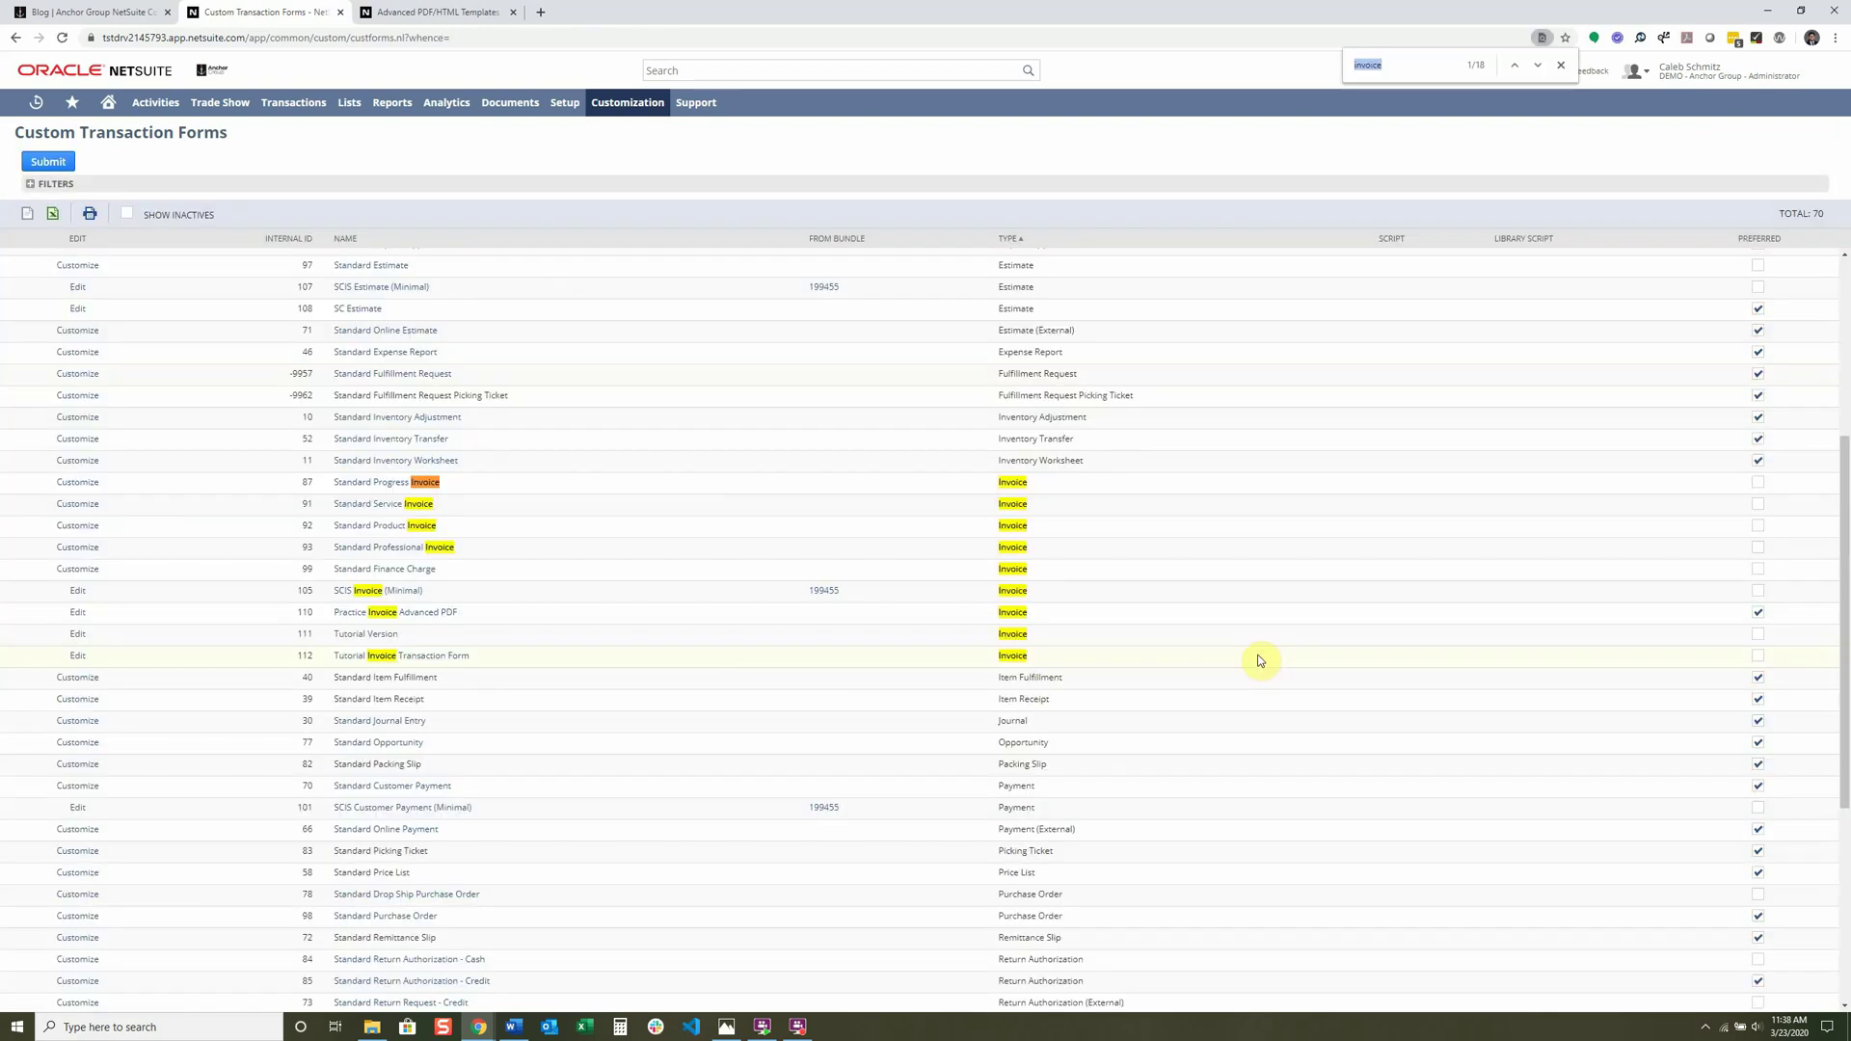
Mark Tutorial Invoice Transaction Form as the preferred invoice form and submit.
{"action": "left_click", "coordinate": [1760, 659]}
{"action": "left_click", "coordinate": [44, 162]}
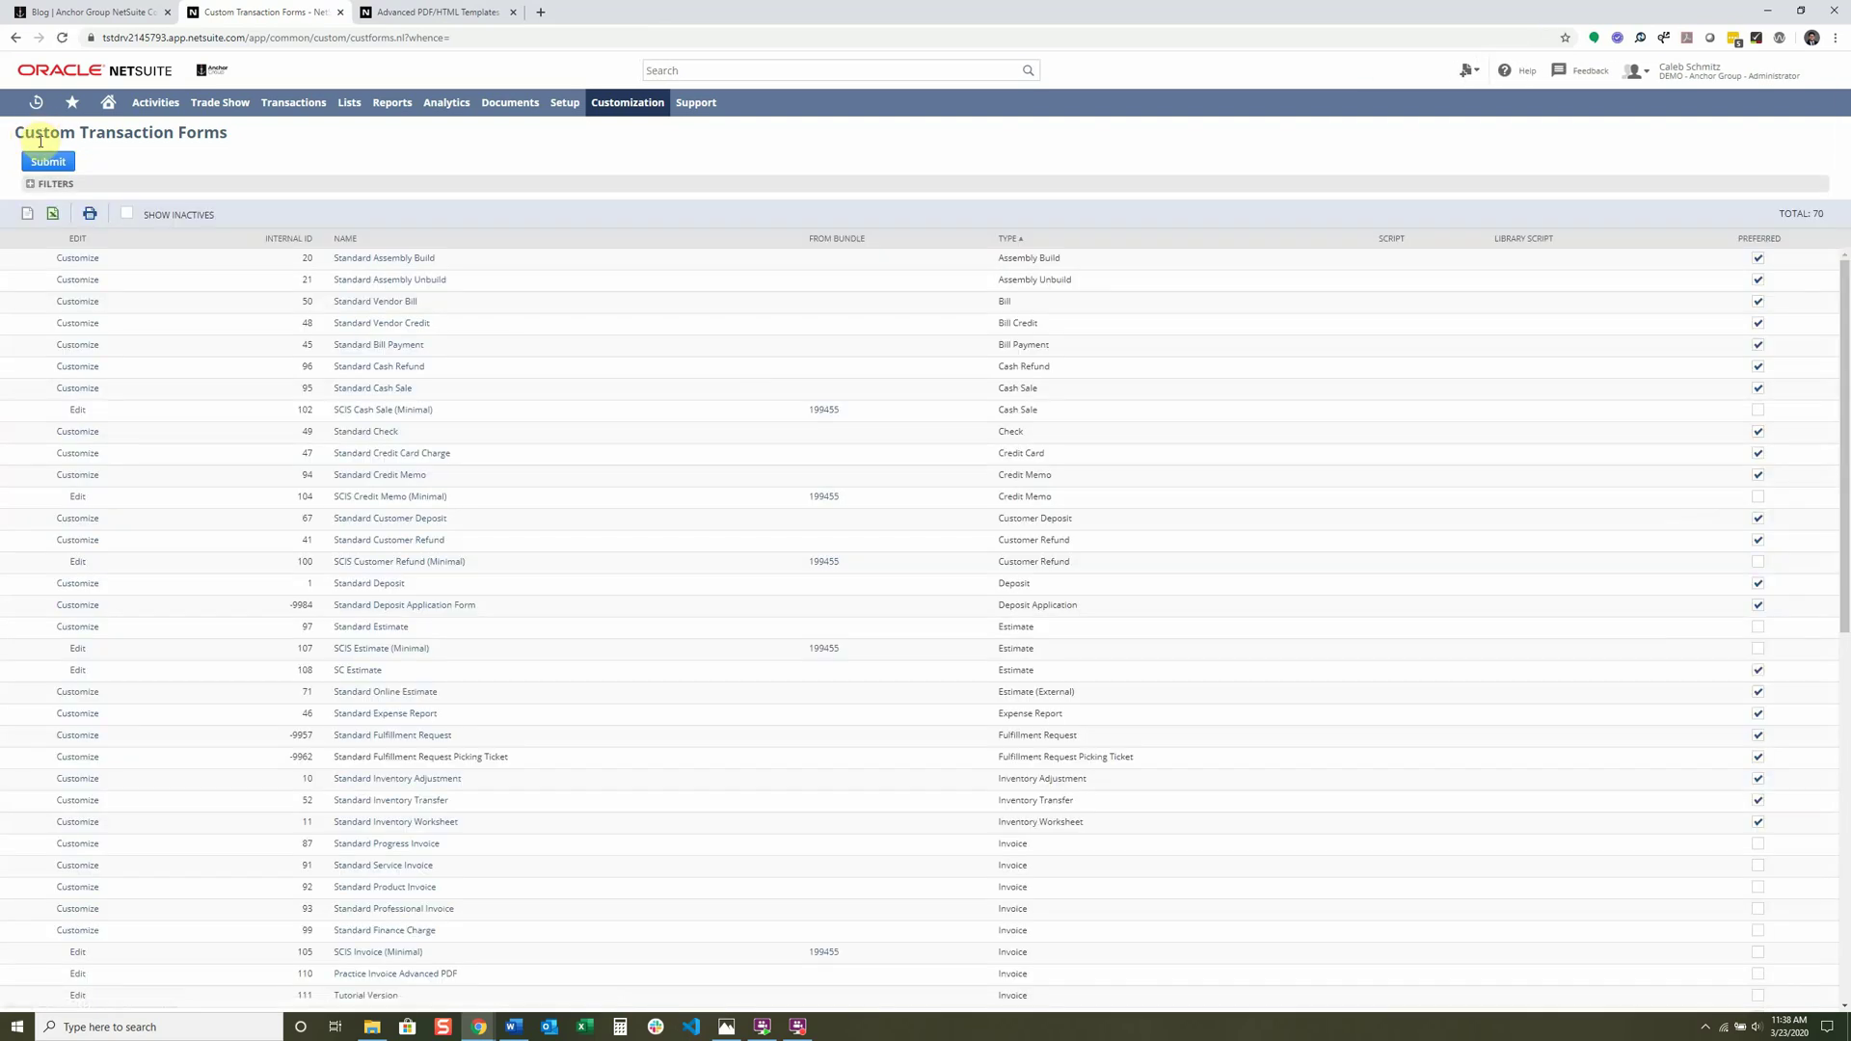
{"action": "key", "text": "ctrl+f"}
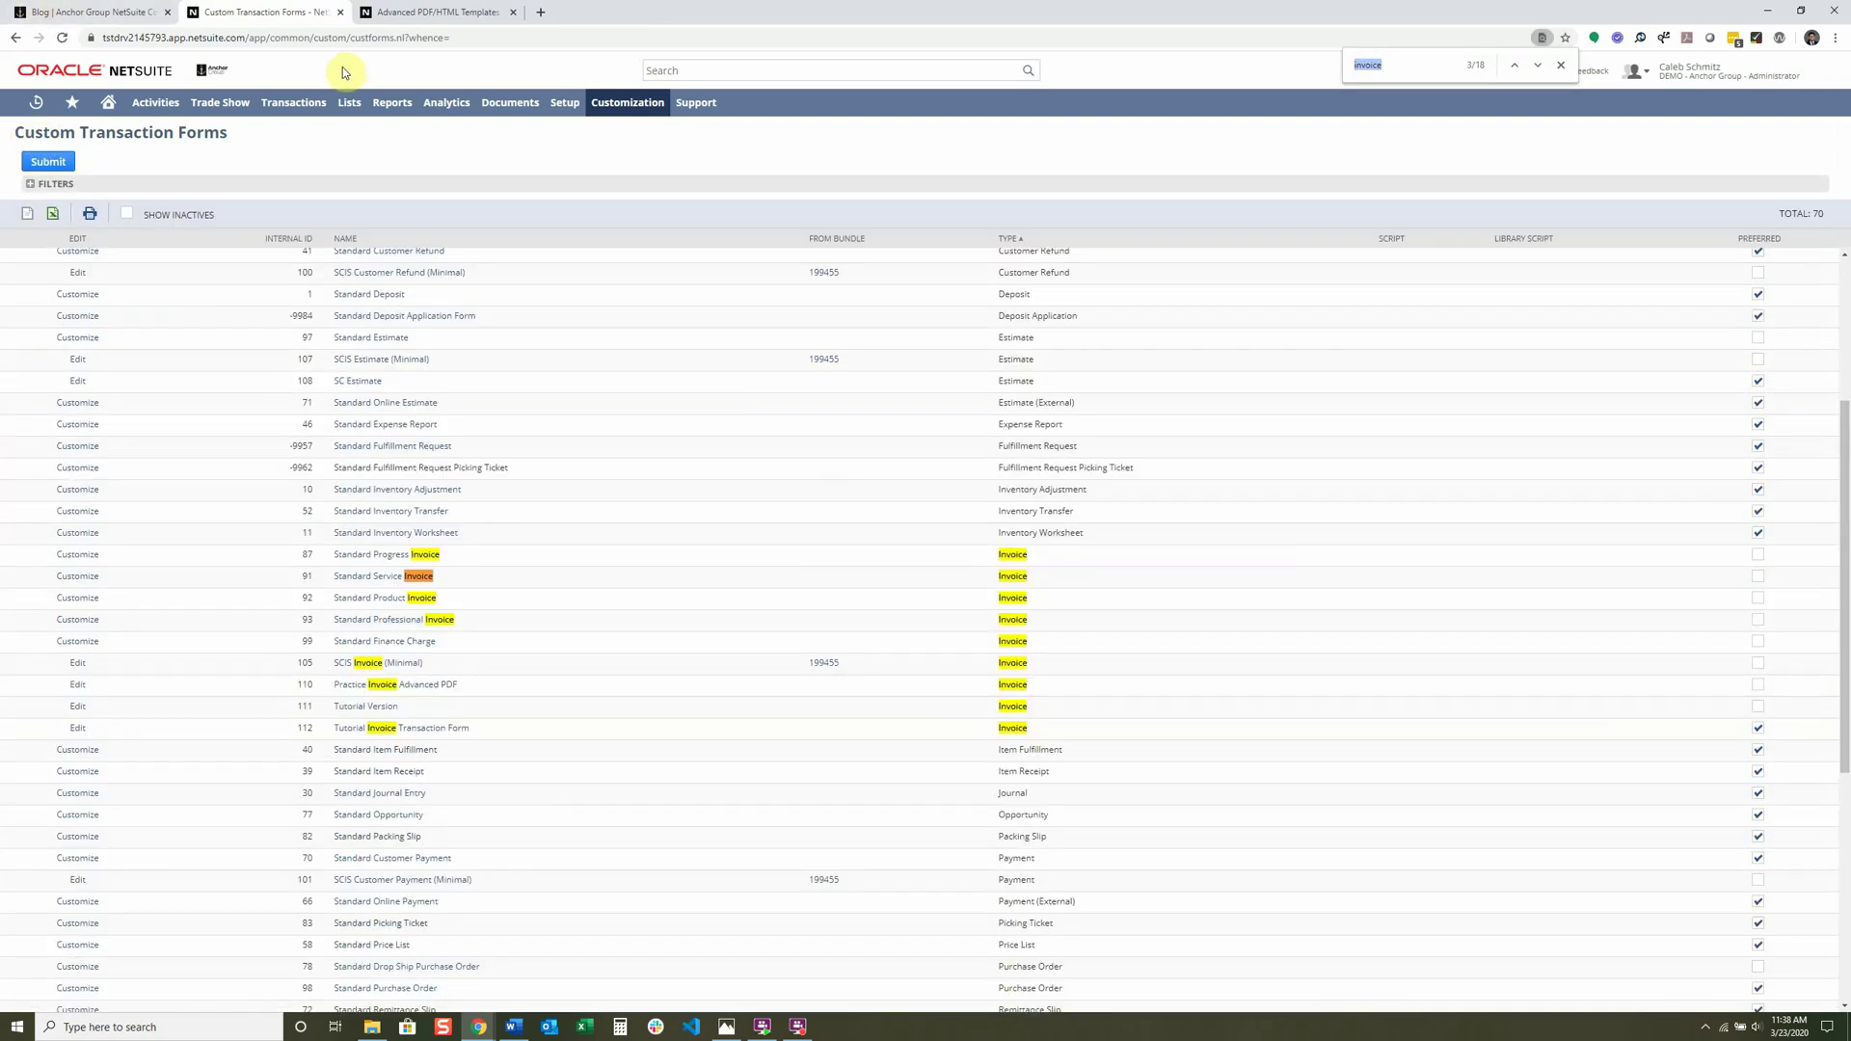
Open the invoices list from Transactions > Sales and edit the first invoice.
{"action": "mouse_move", "coordinate": [293, 102]}
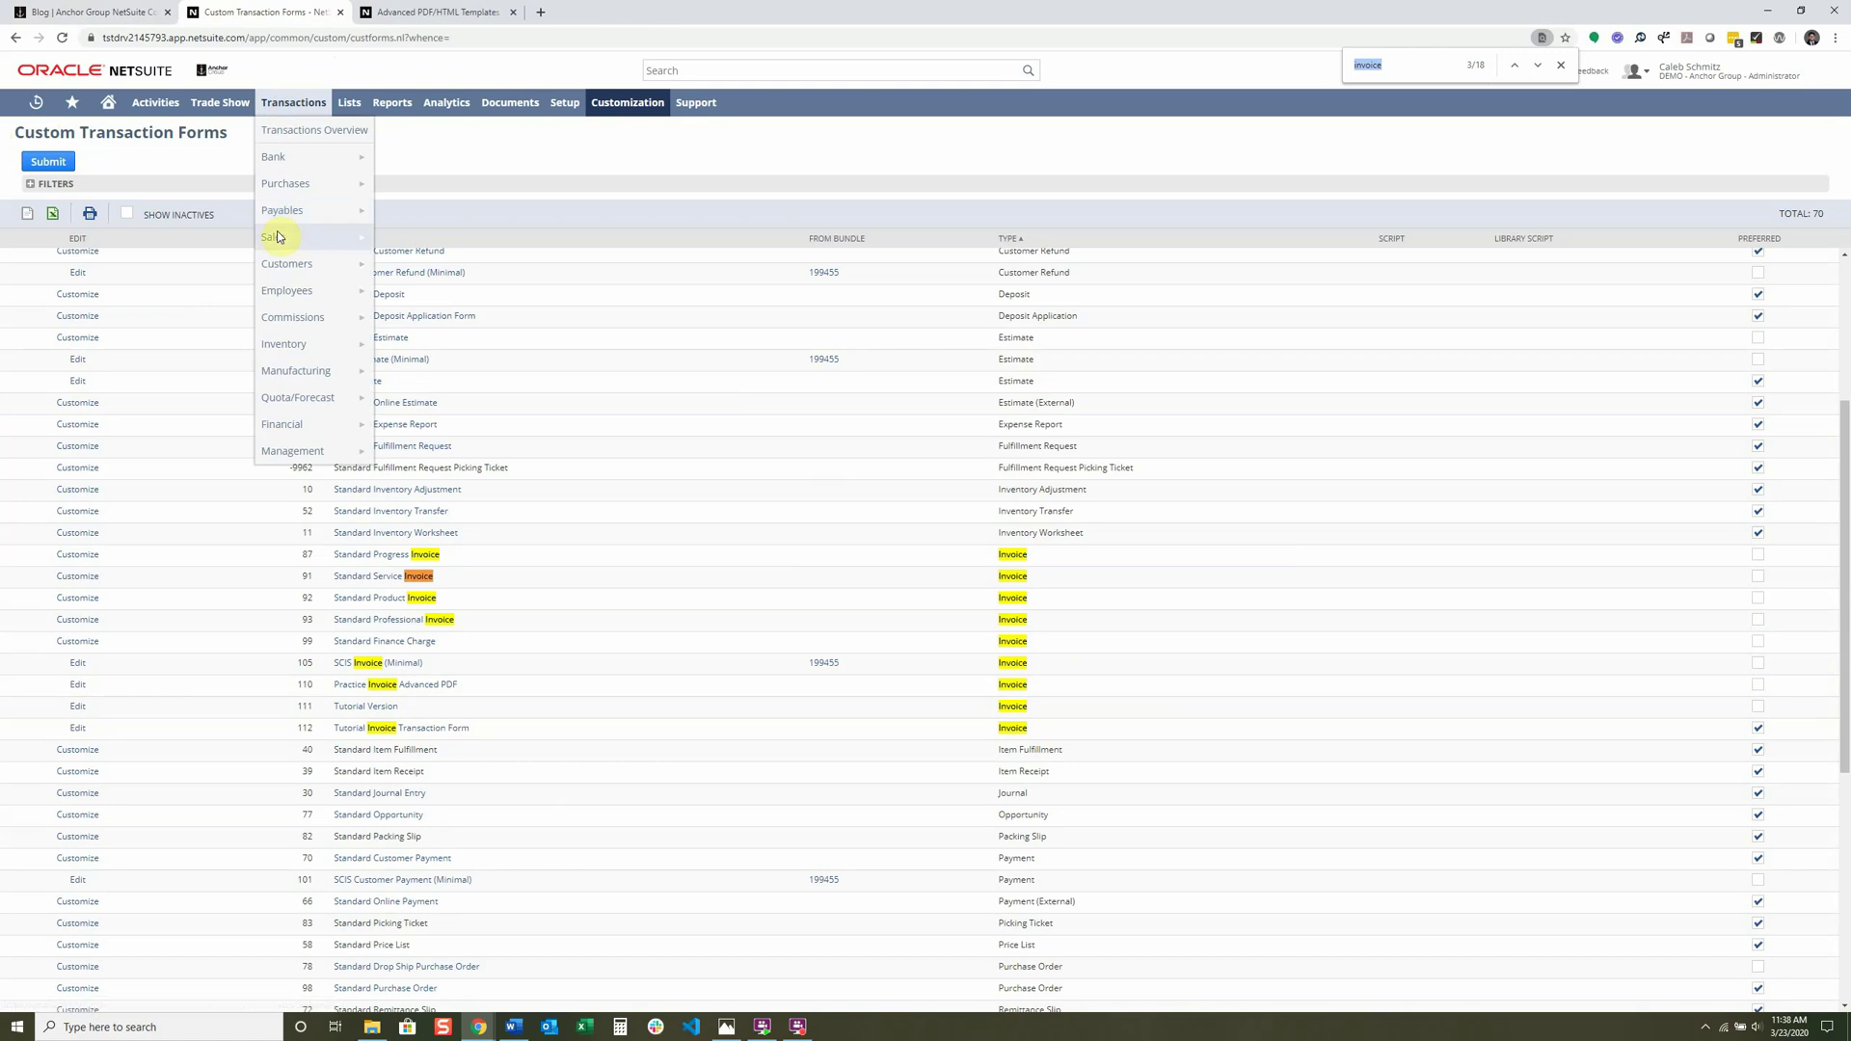
{"action": "mouse_move", "coordinate": [278, 237]}
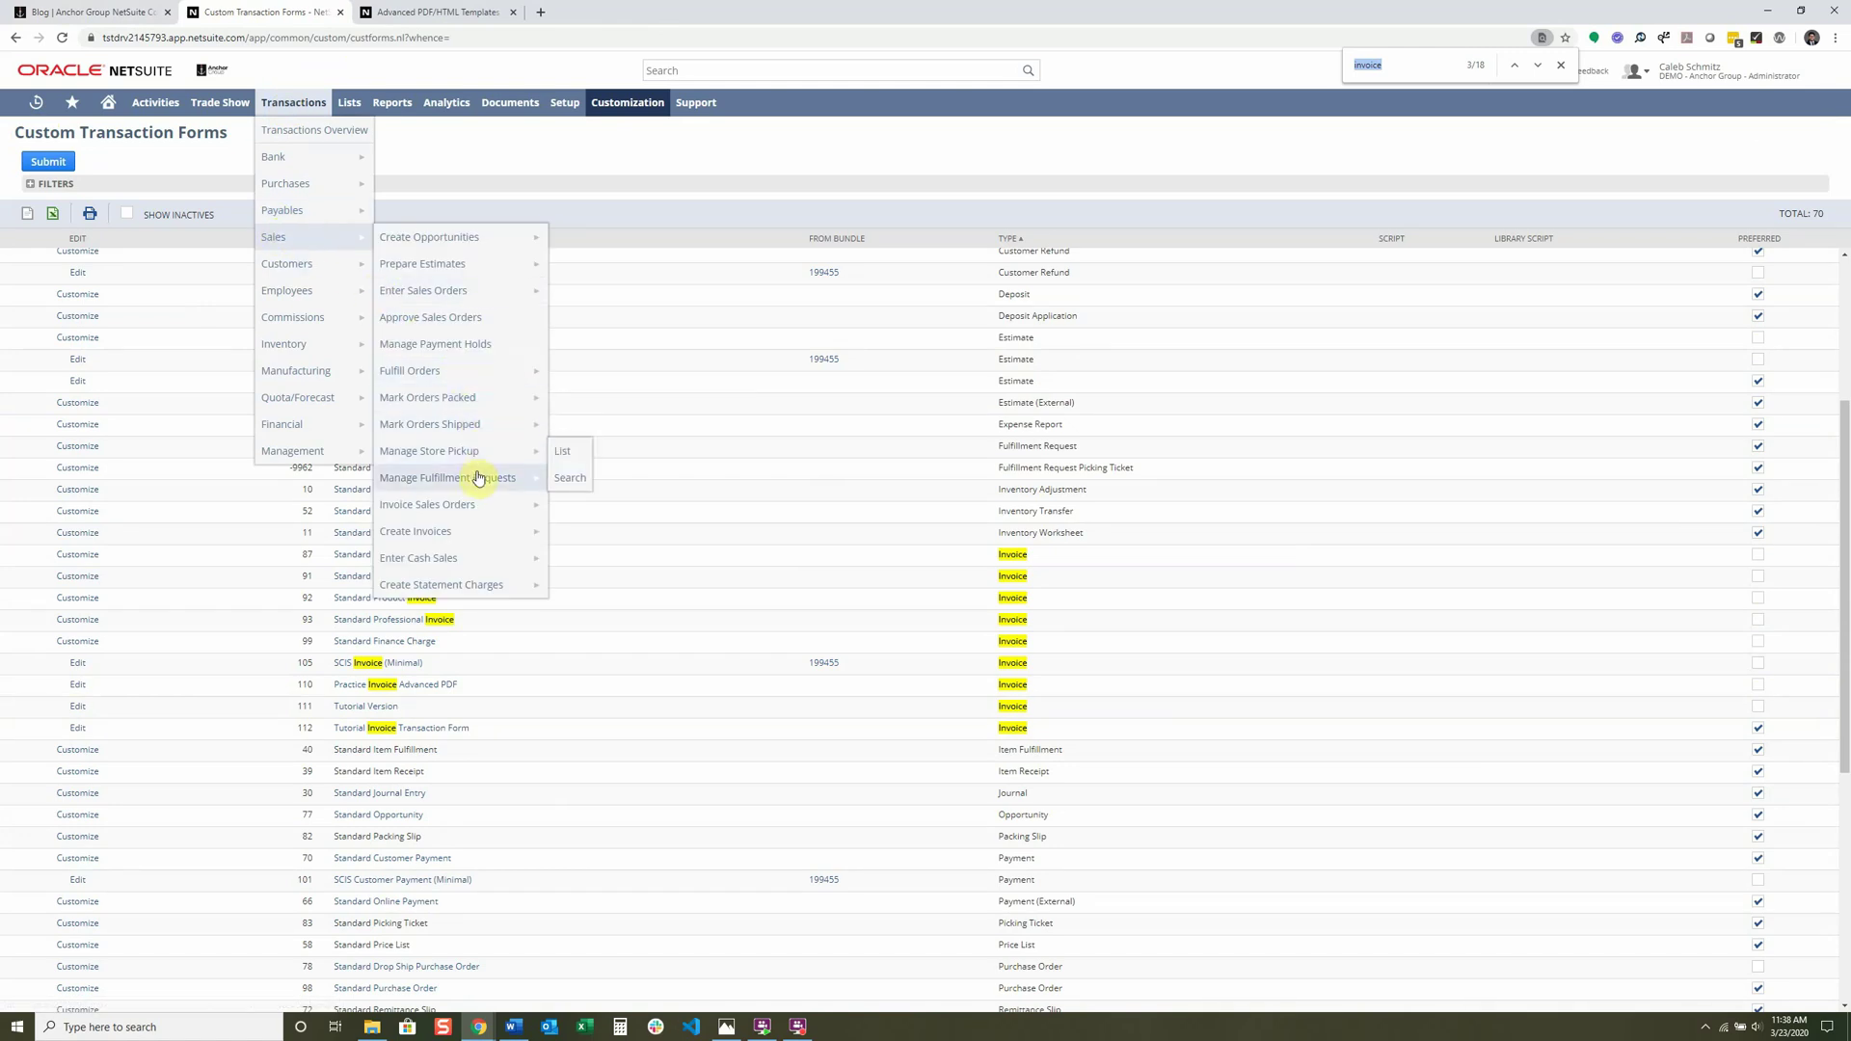
{"action": "mouse_move", "coordinate": [477, 531]}
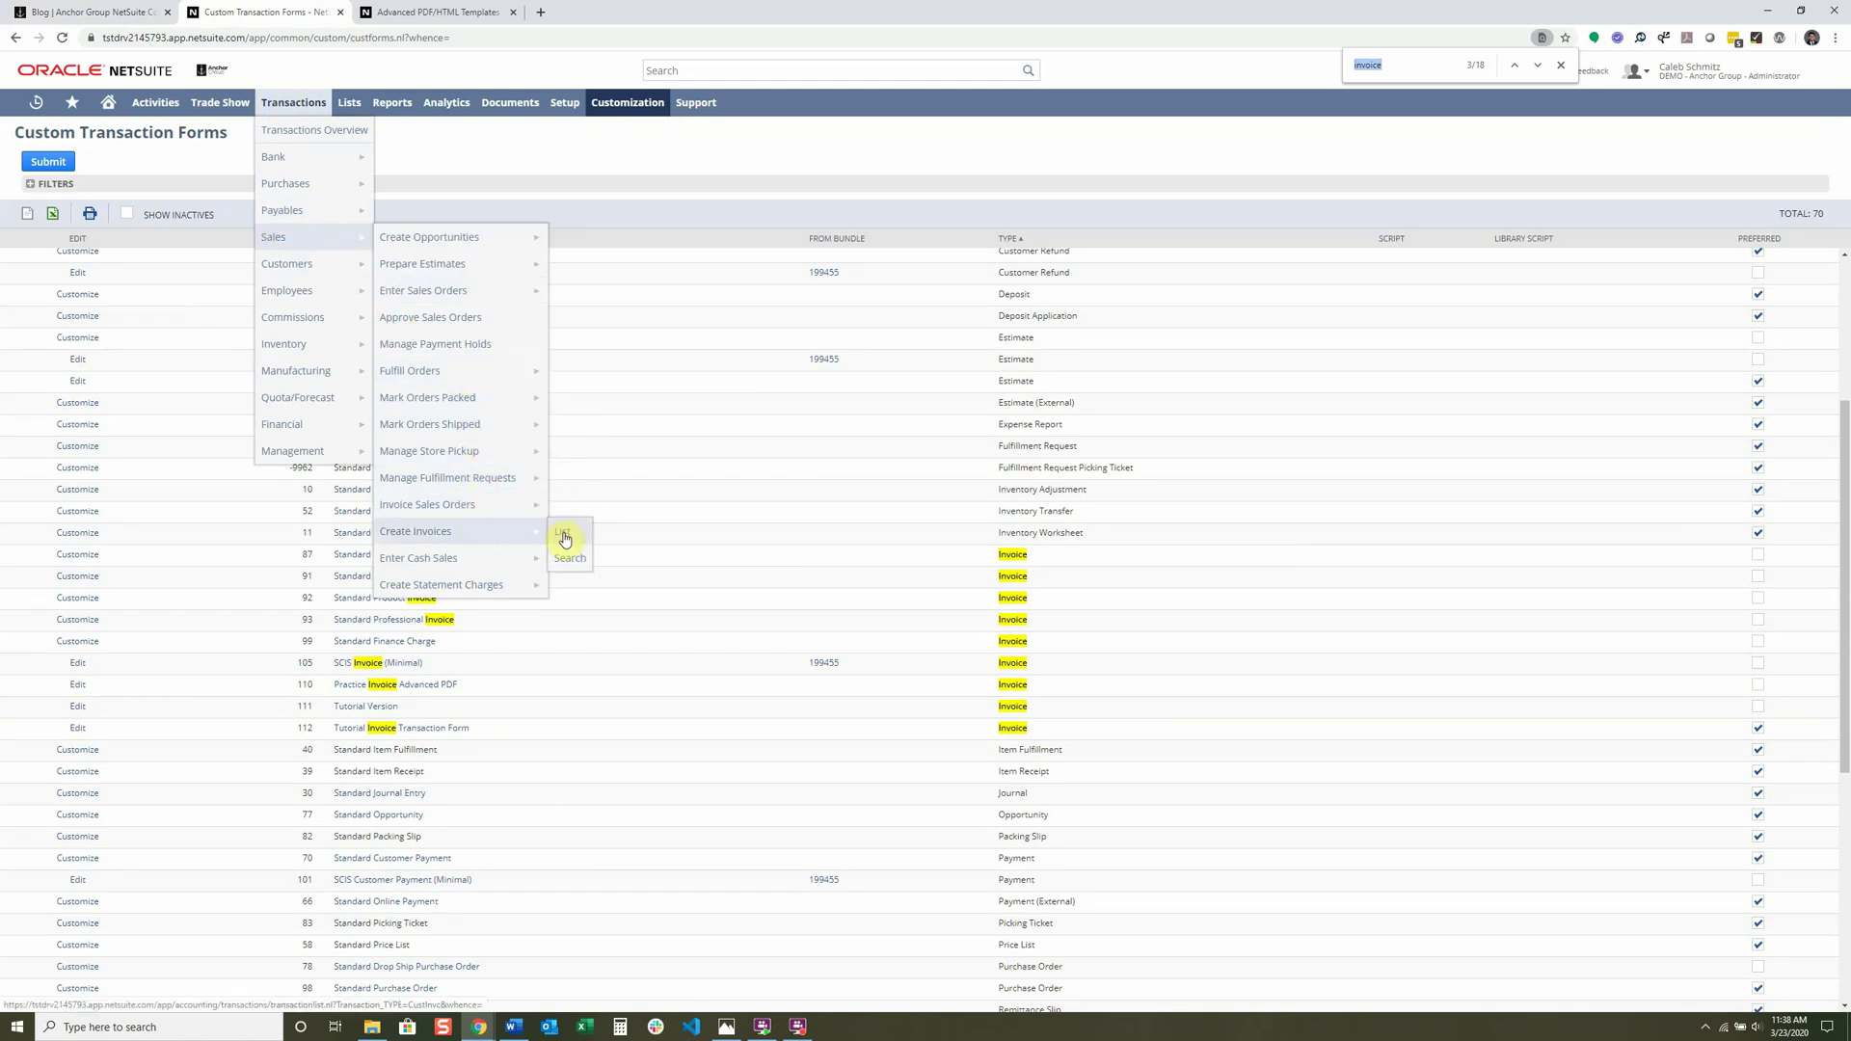
{"action": "middle_click", "coordinate": [565, 538]}
{"action": "left_click", "coordinate": [439, 14]}
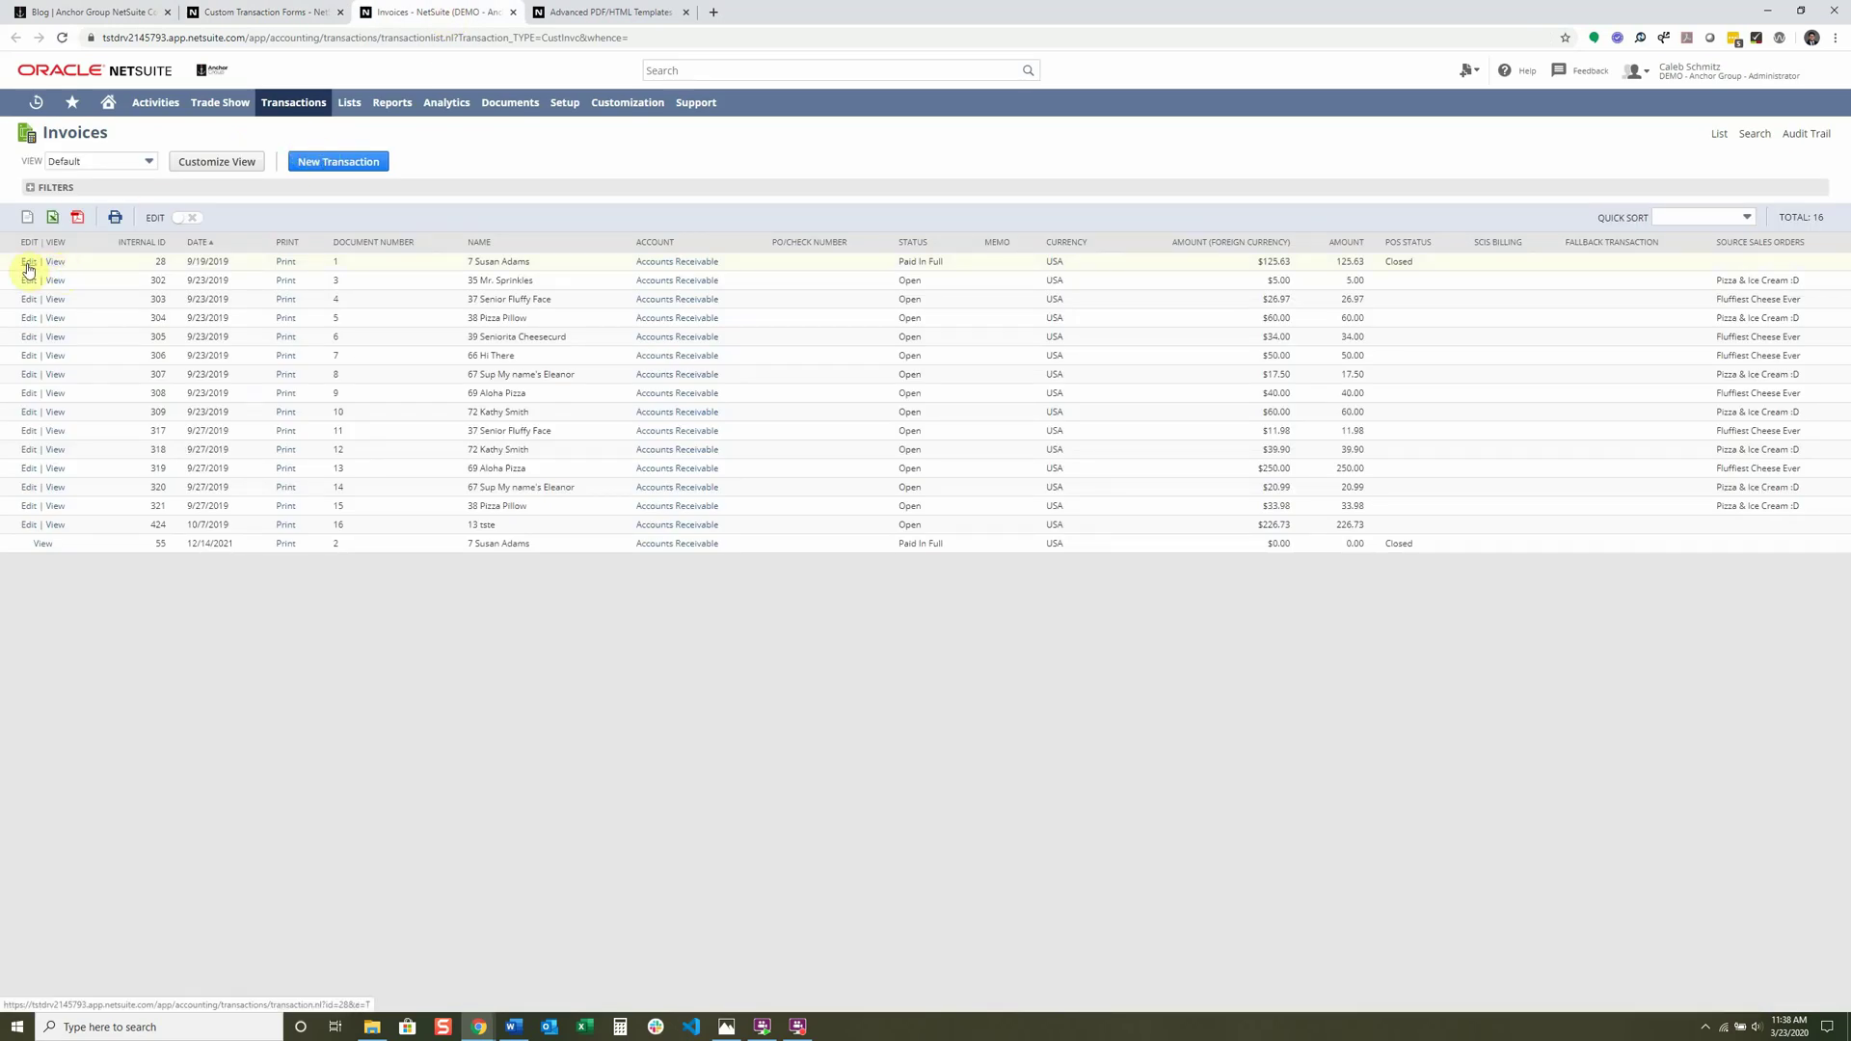
{"action": "left_click", "coordinate": [28, 262]}
{"action": "left_click", "coordinate": [32, 266]}
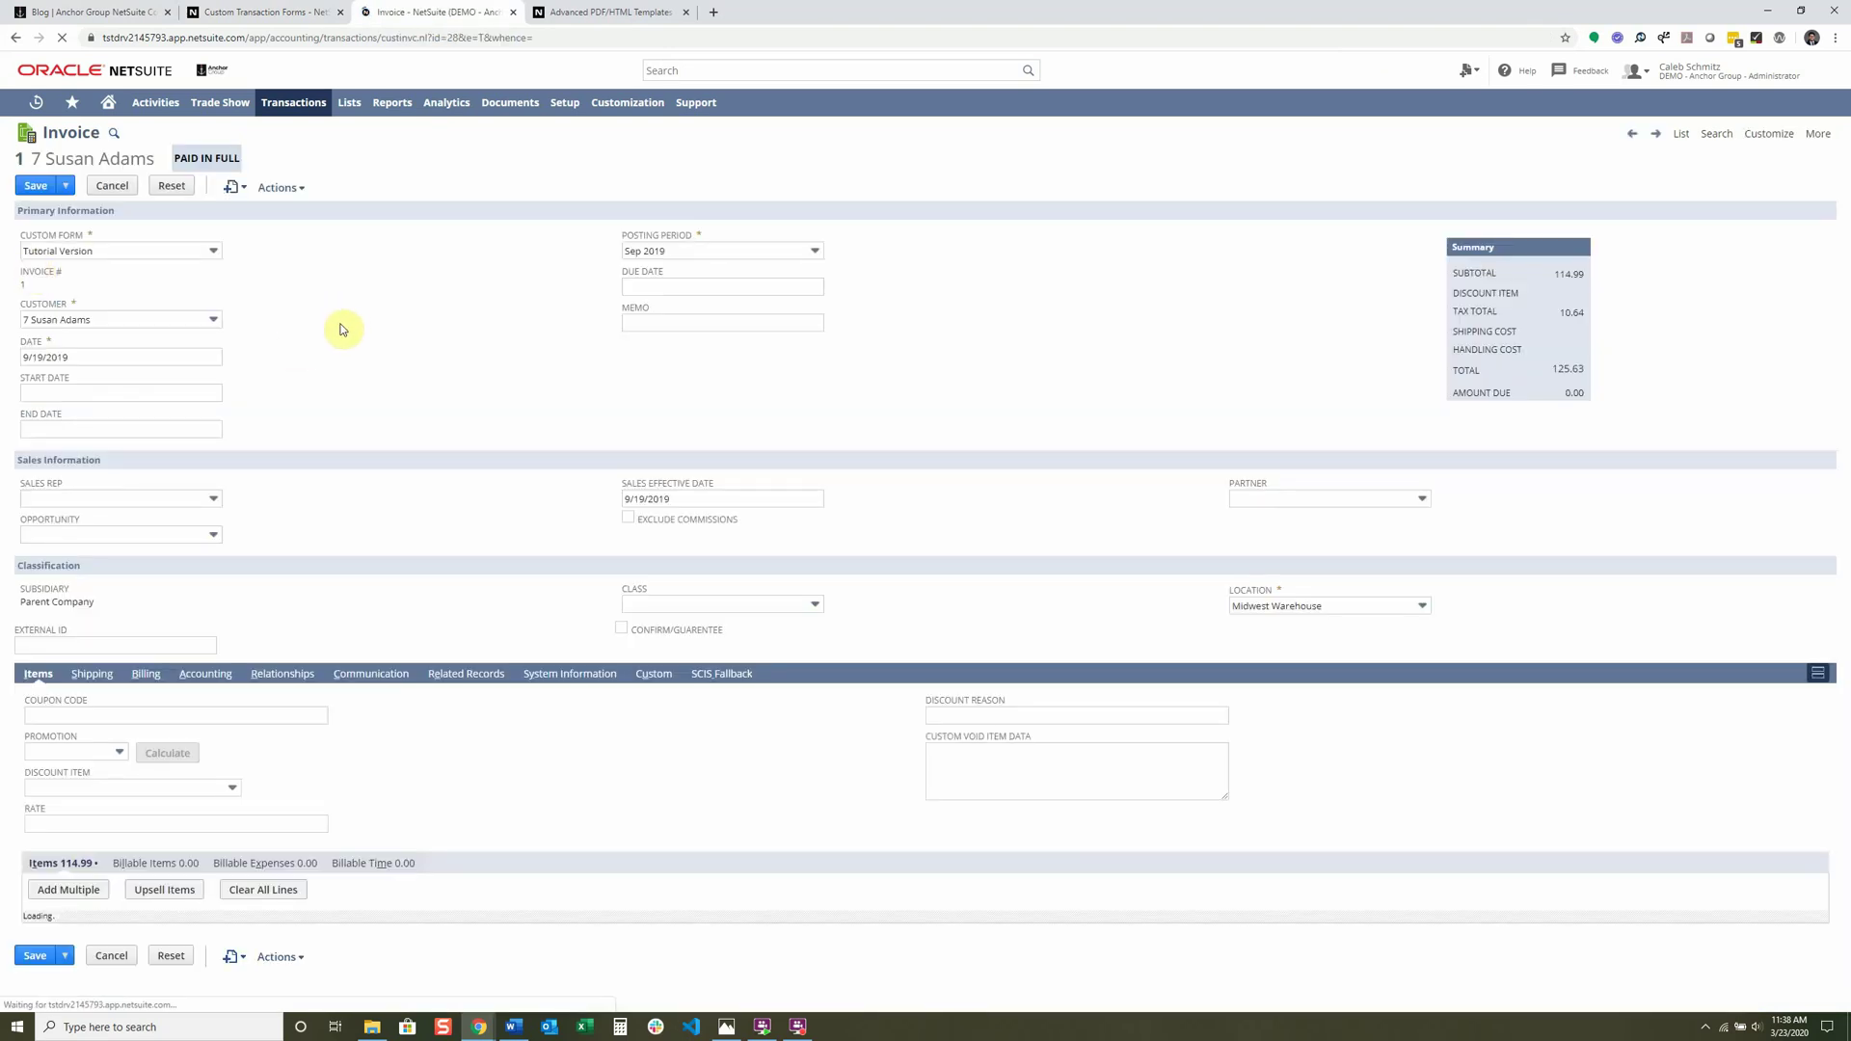
Inspect the To Be E-mailed recipient address on invoice #1's Communication subtab.
{"action": "scroll", "coordinate": [348, 303], "scroll_direction": "down", "scroll_amount": 1}
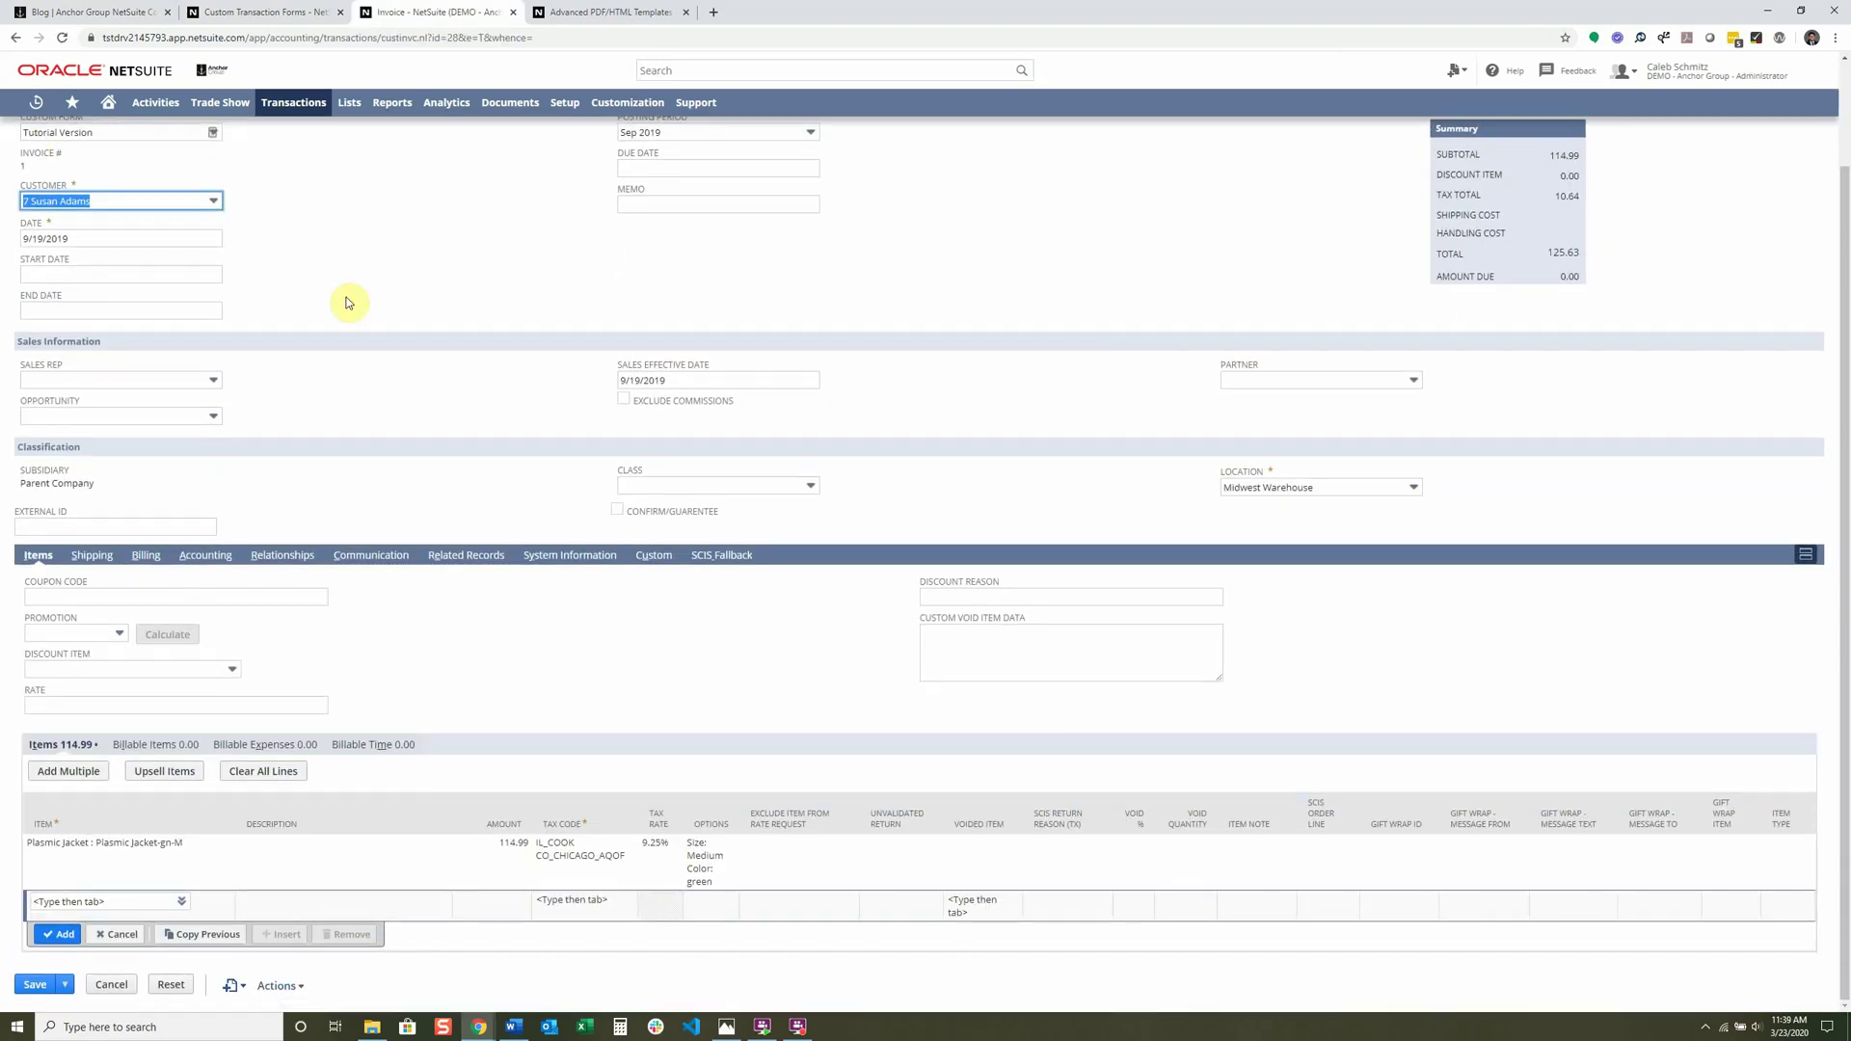
{"action": "left_click", "coordinate": [382, 556]}
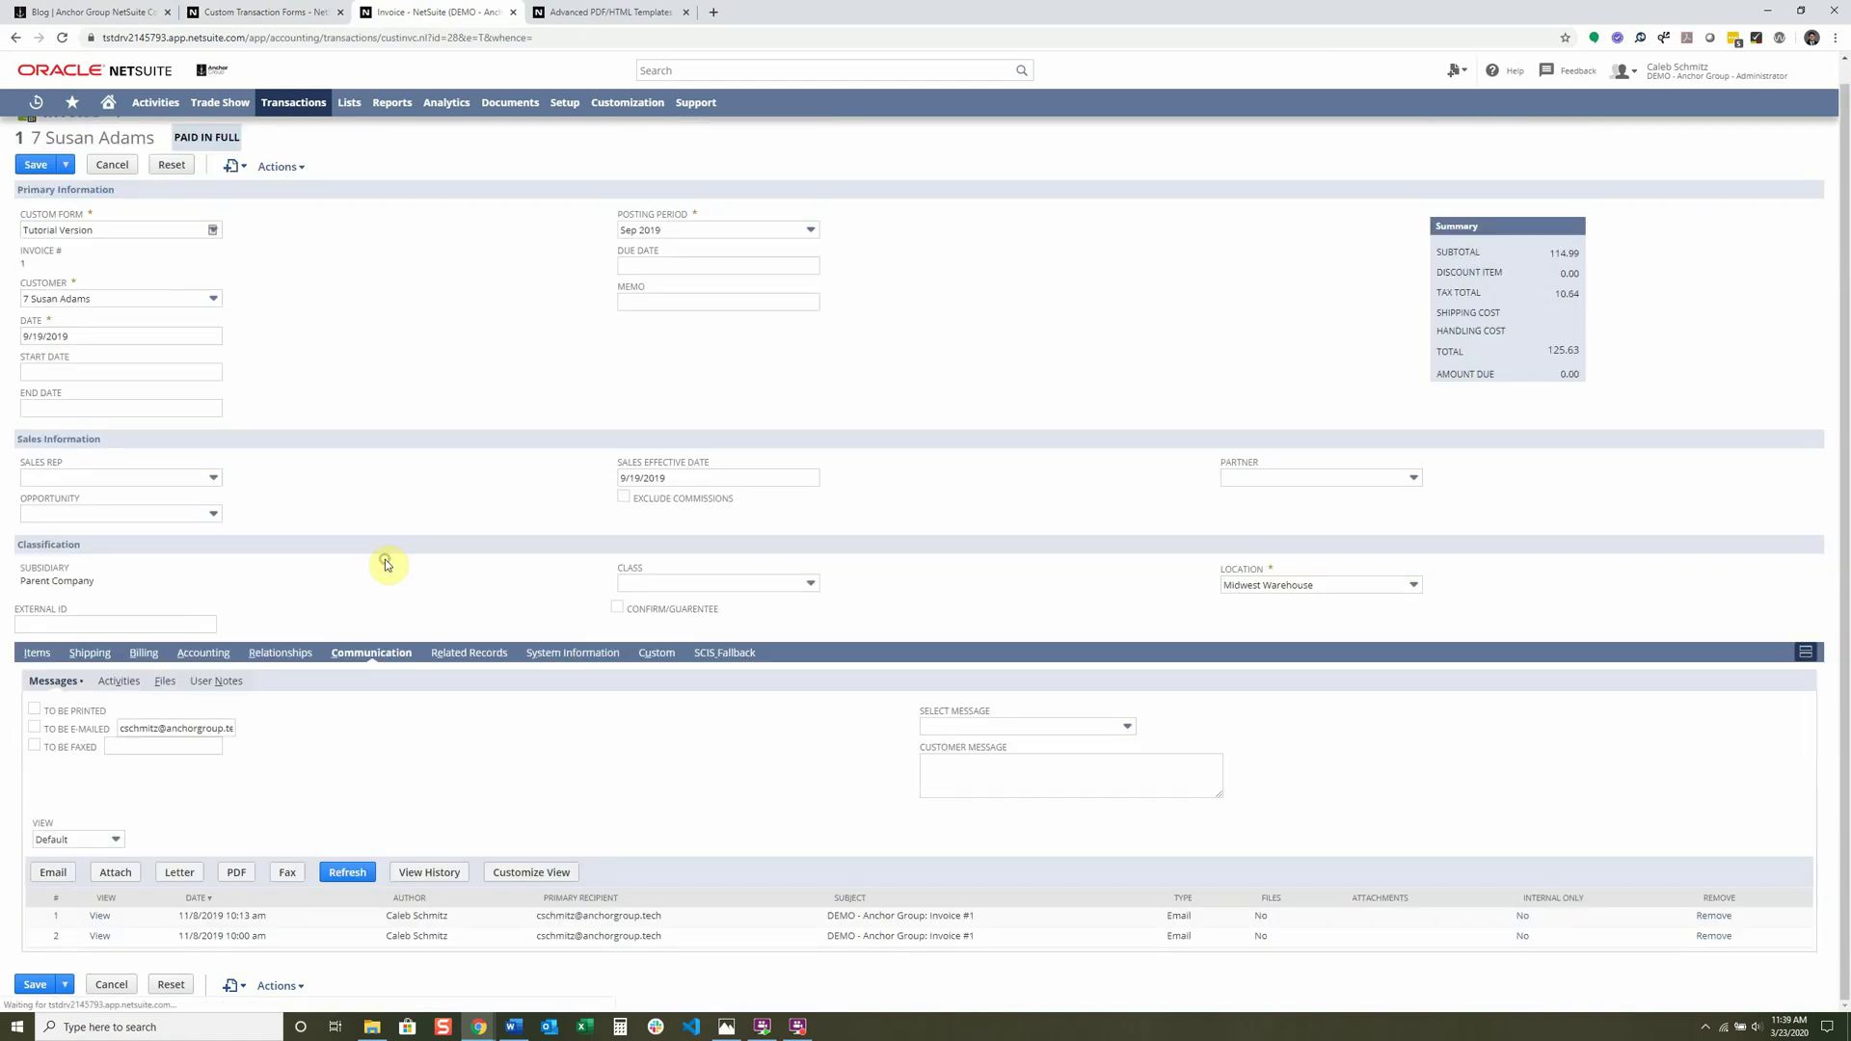
{"action": "left_click", "coordinate": [122, 729]}
{"action": "left_click_drag", "start_coordinate": [123, 729], "coordinate": [295, 724]}
{"action": "left_click", "coordinate": [648, 799]}
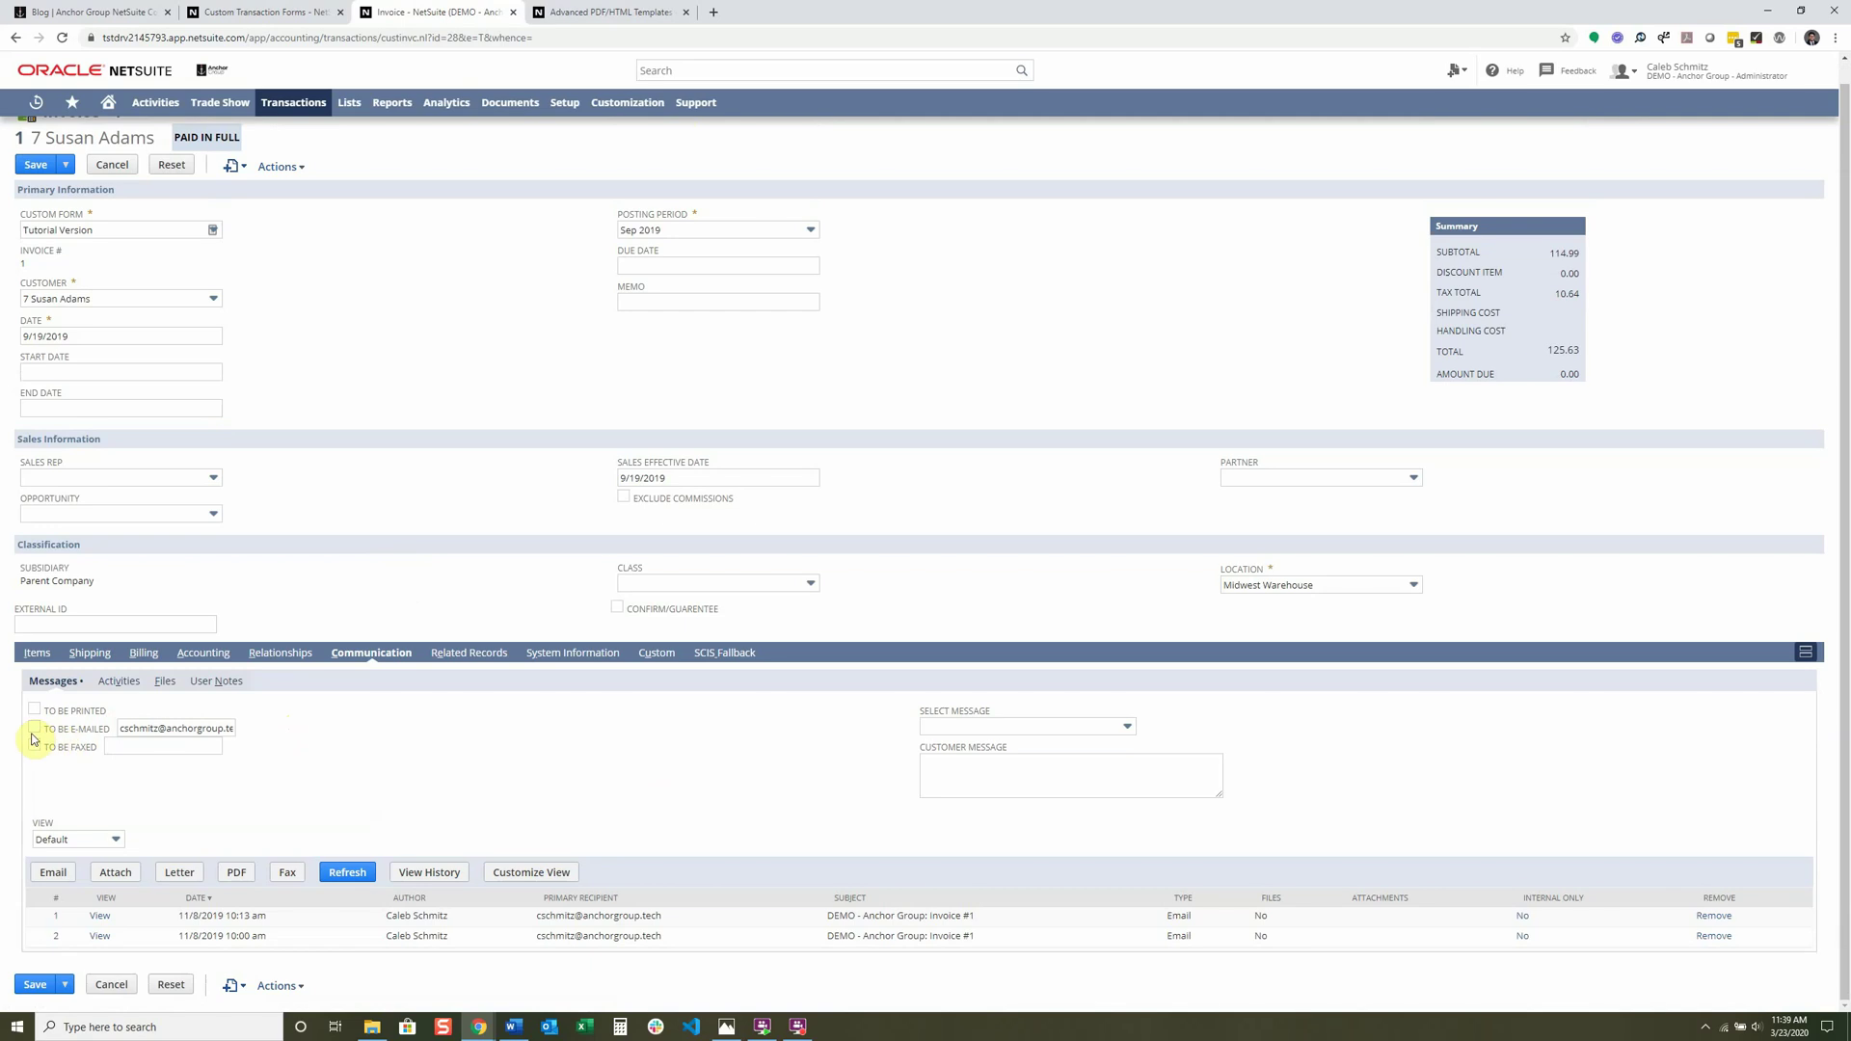
{"action": "left_click", "coordinate": [123, 728]}
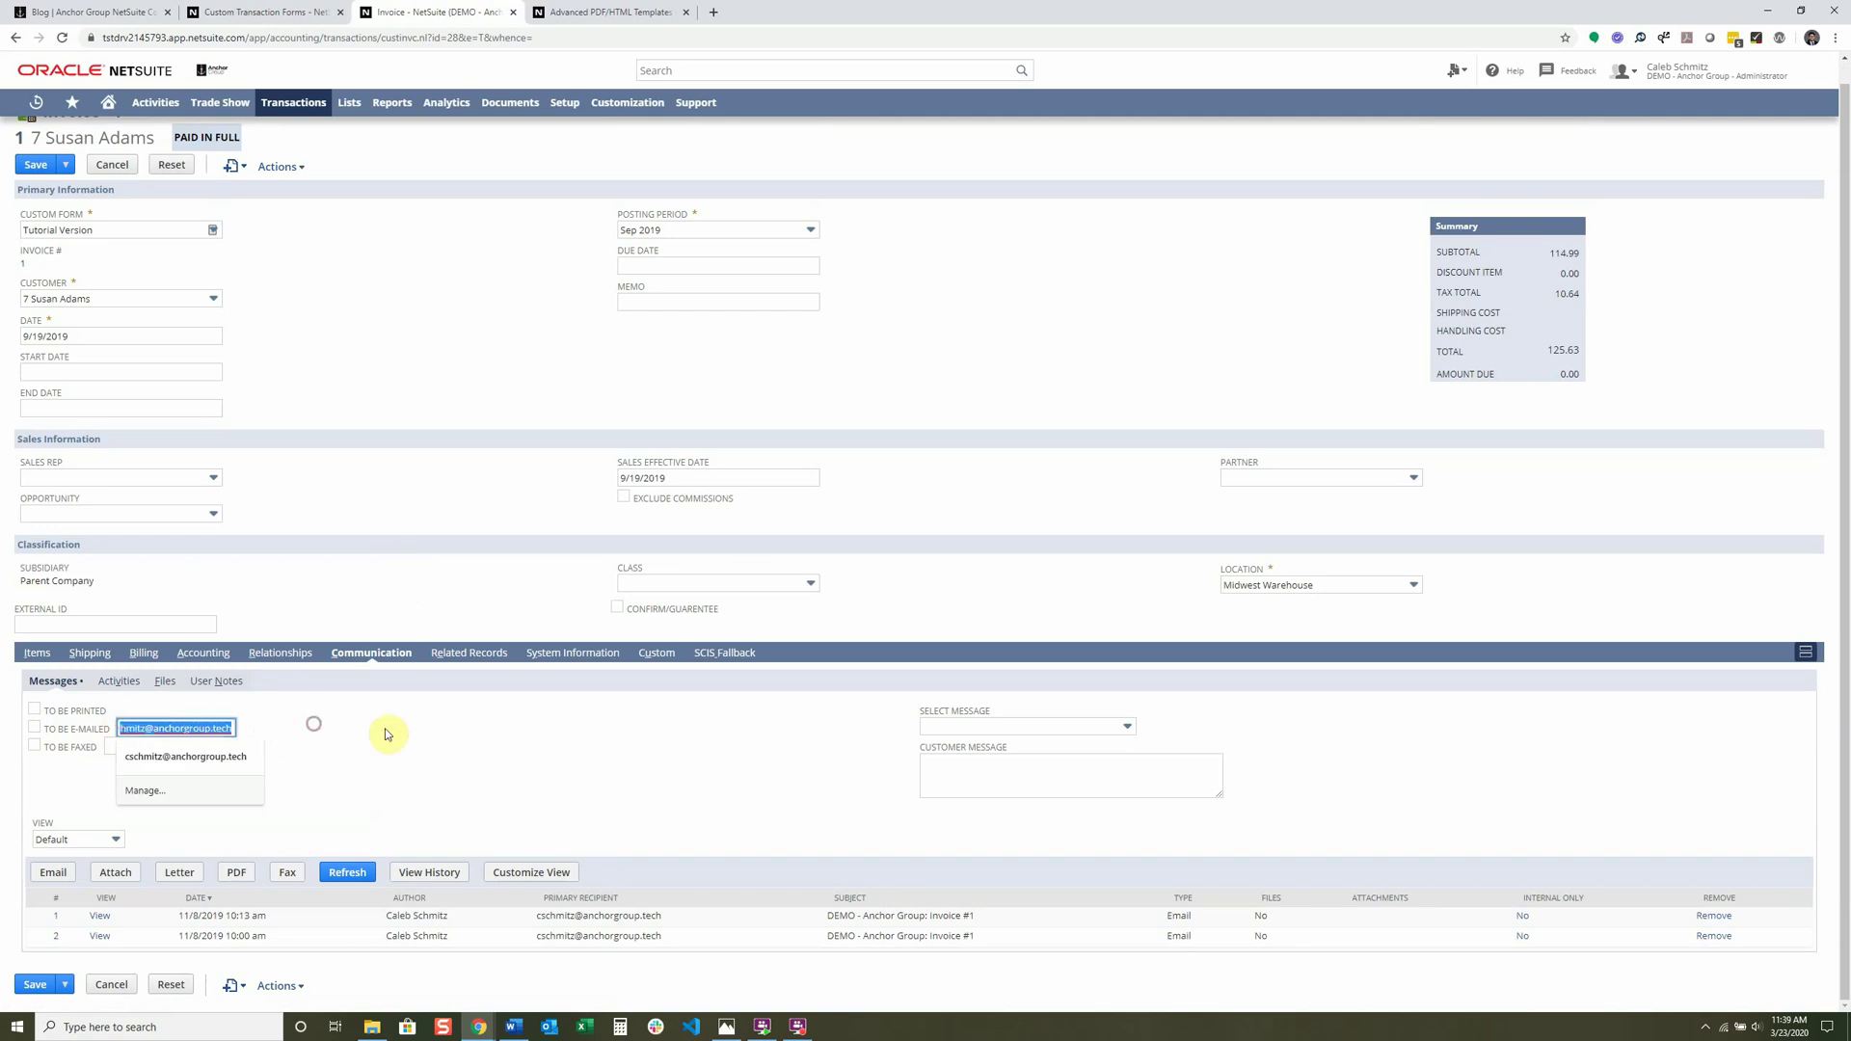
{"action": "left_click", "coordinate": [424, 730]}
{"action": "scroll", "coordinate": [399, 686], "scroll_direction": "up", "scroll_amount": 1}
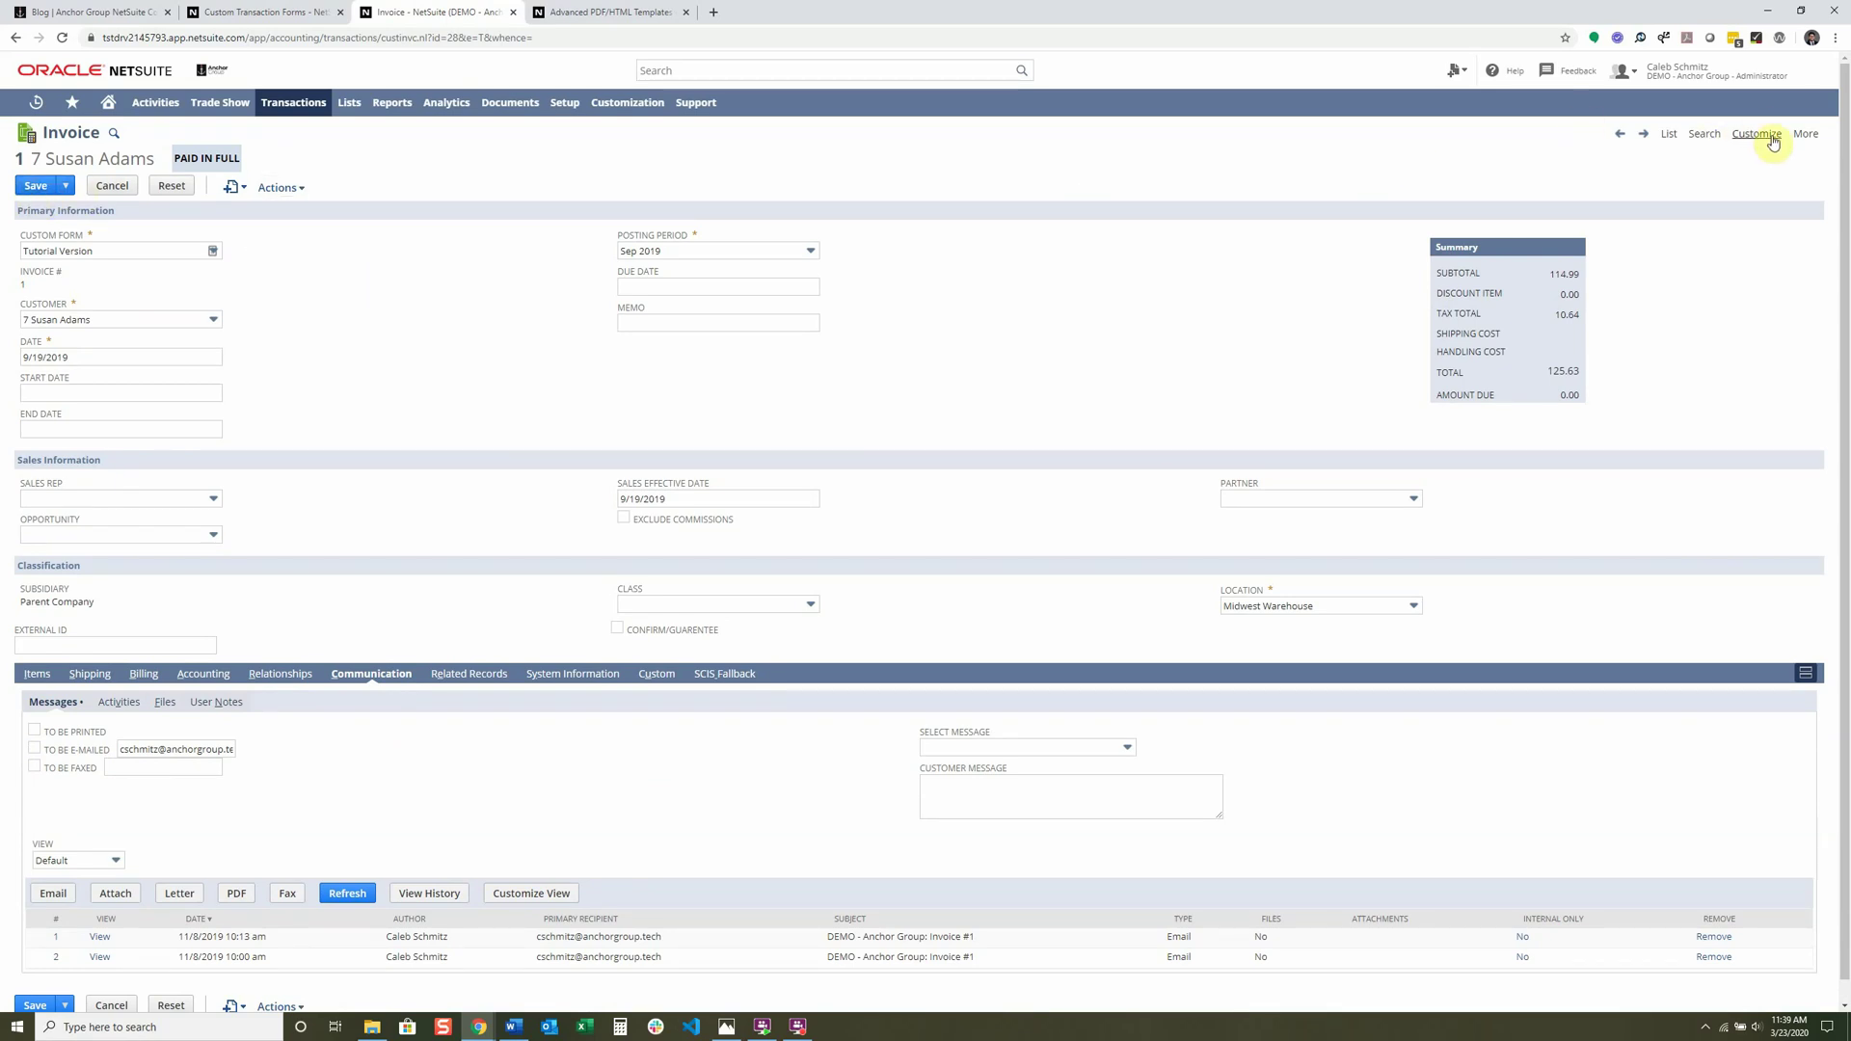
Select the form name 'Tutorial Version' in the customize form's name field.
{"action": "mouse_move", "coordinate": [1757, 133]}
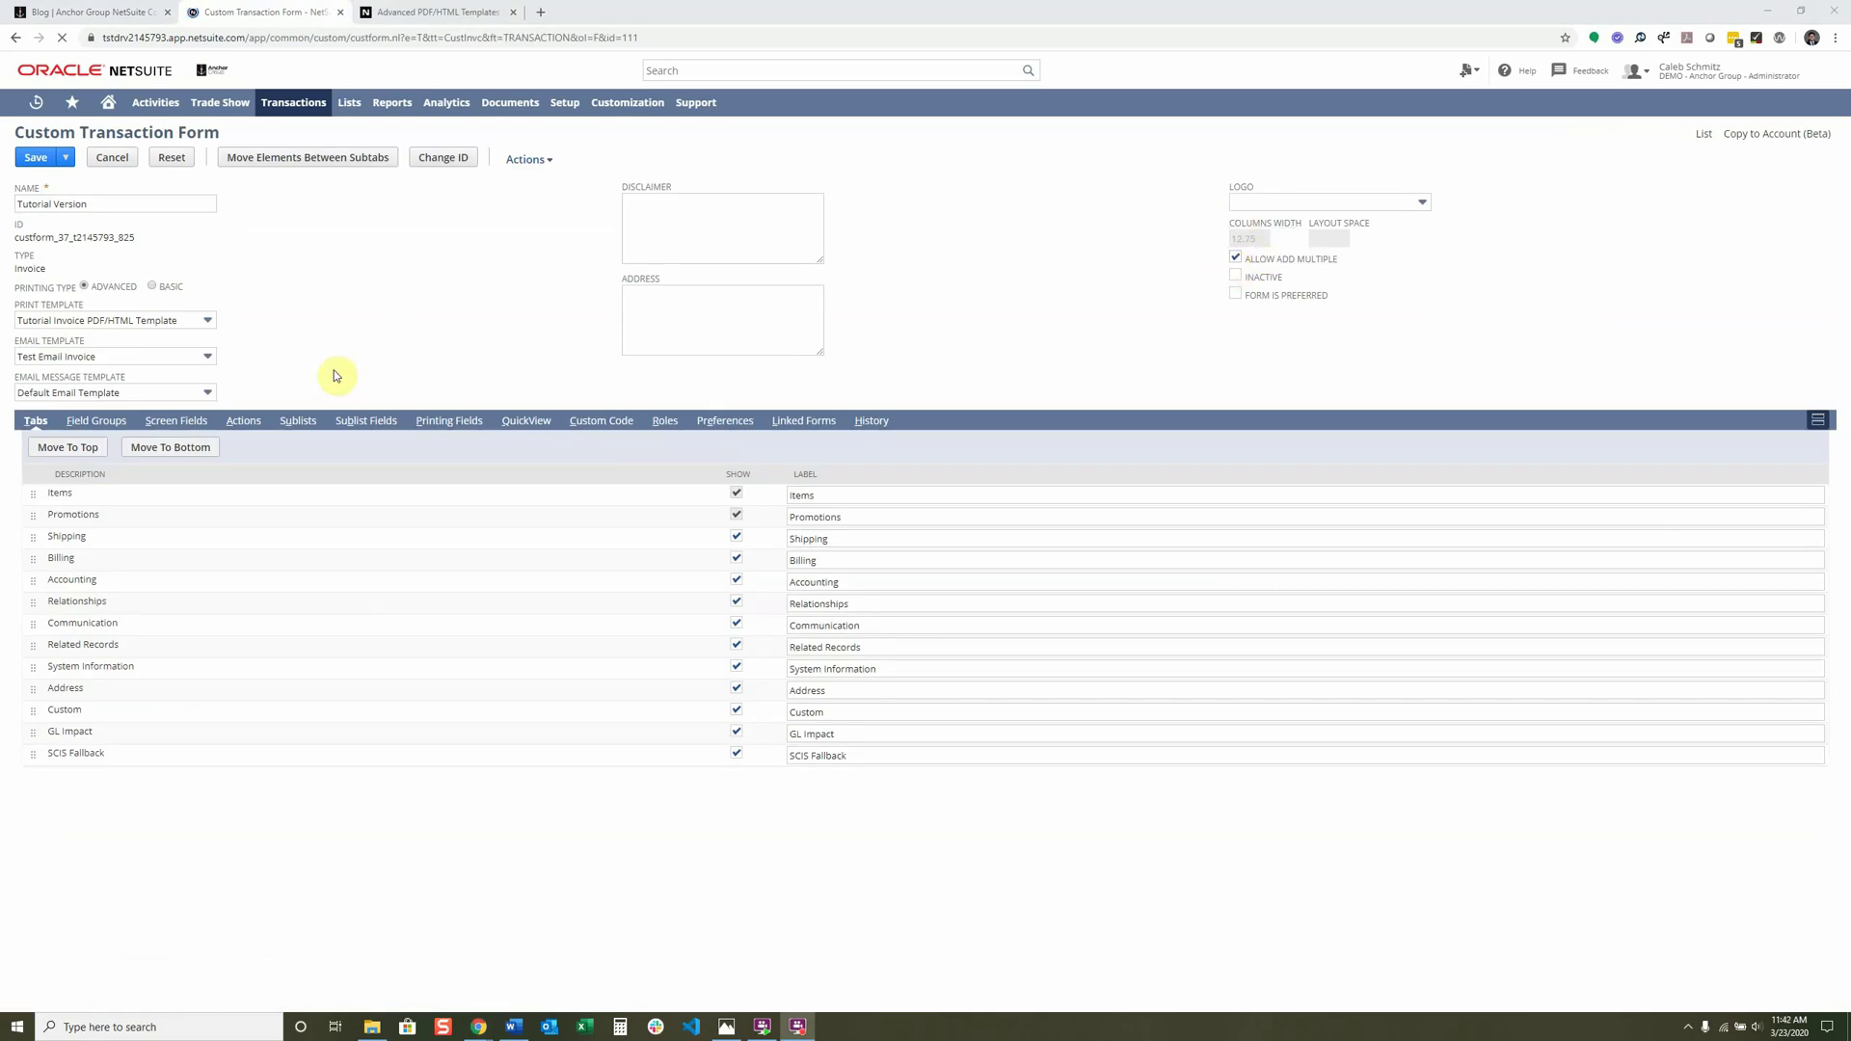
{"action": "triple_click", "coordinate": [100, 203]}
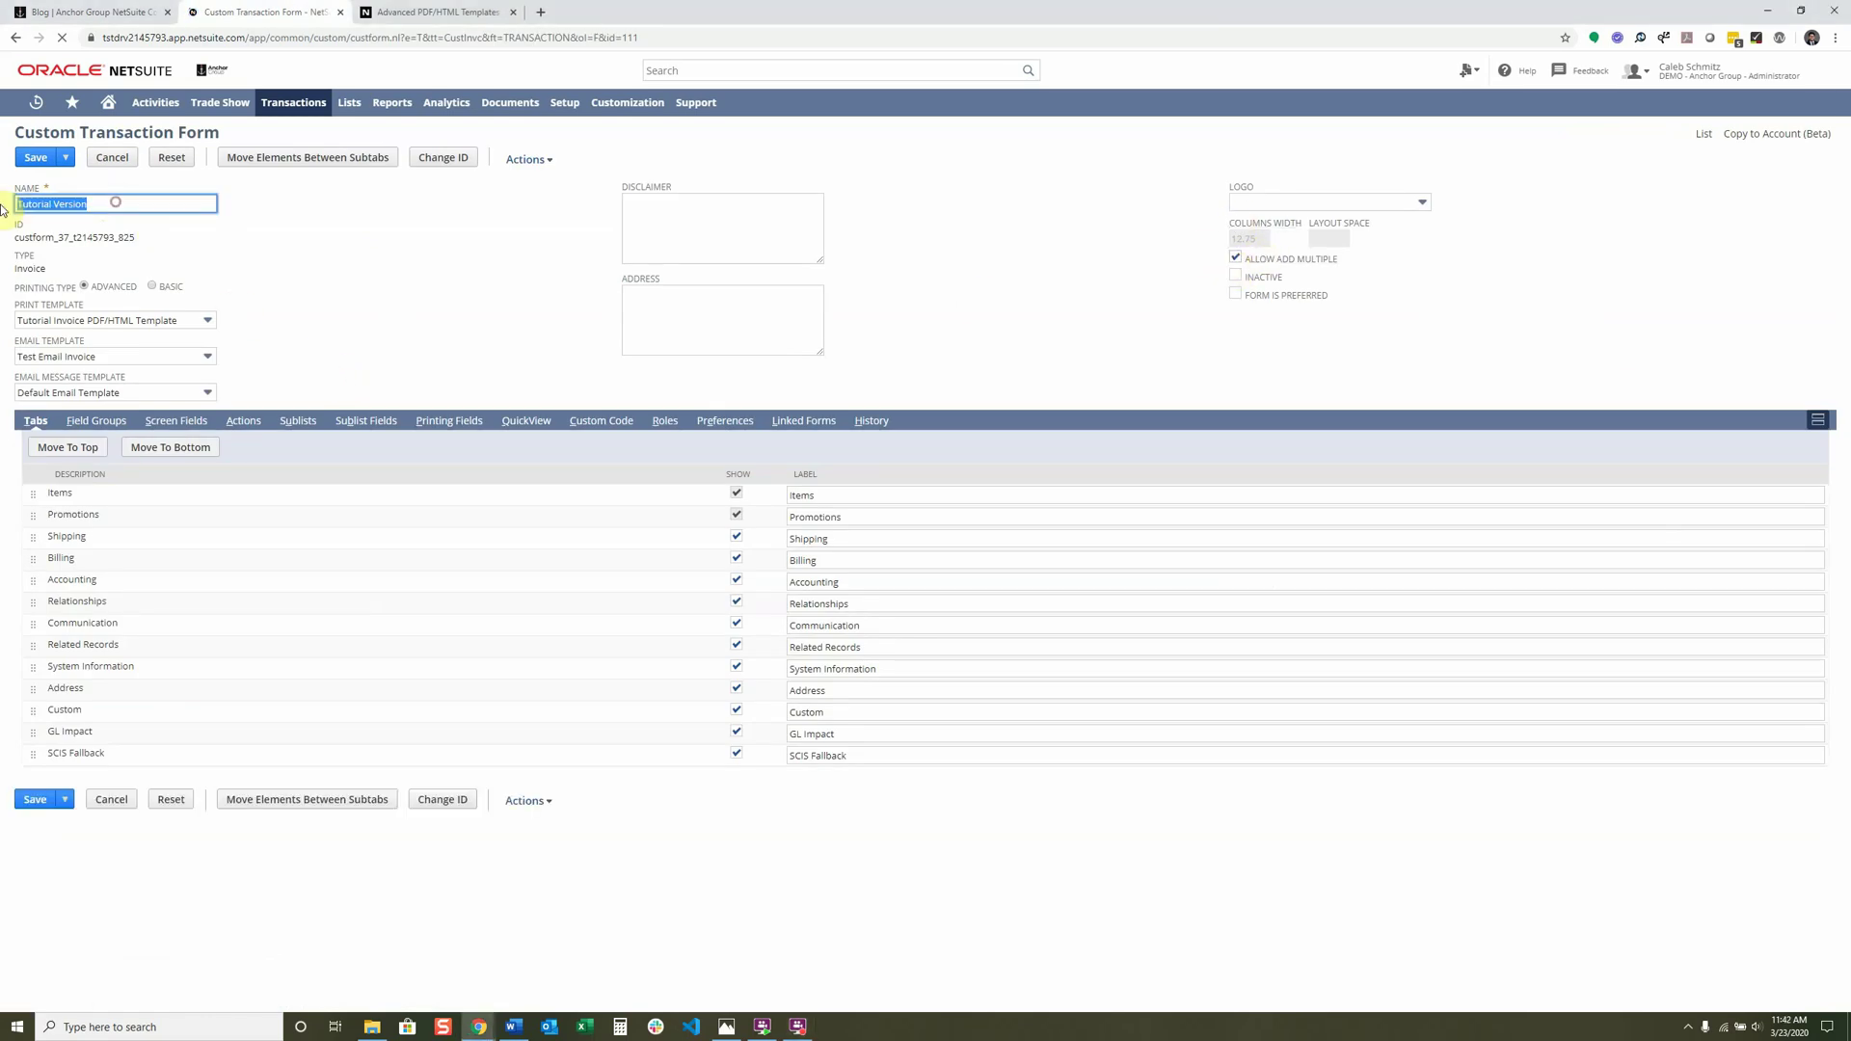
{"action": "left_click", "coordinate": [96, 199]}
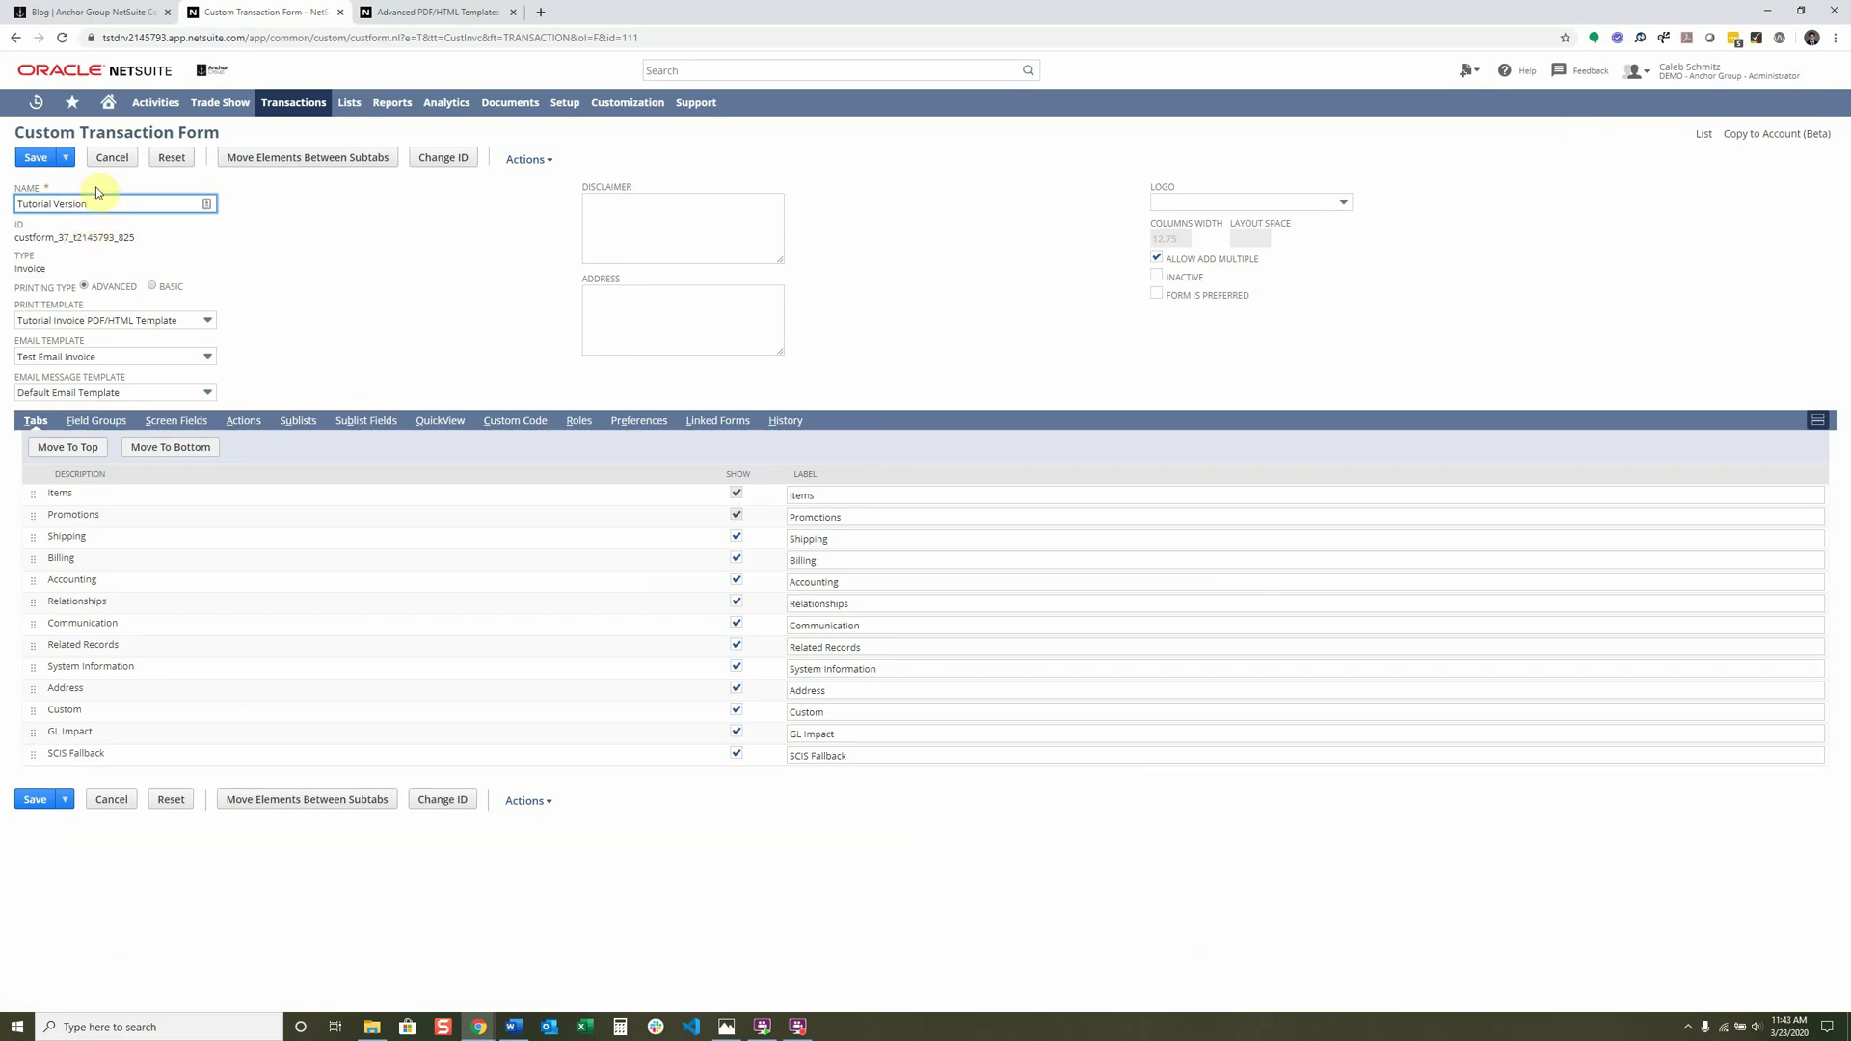
{"action": "left_click_drag", "start_coordinate": [96, 205], "coordinate": [5, 214]}
{"action": "left_click", "coordinate": [482, 373]}
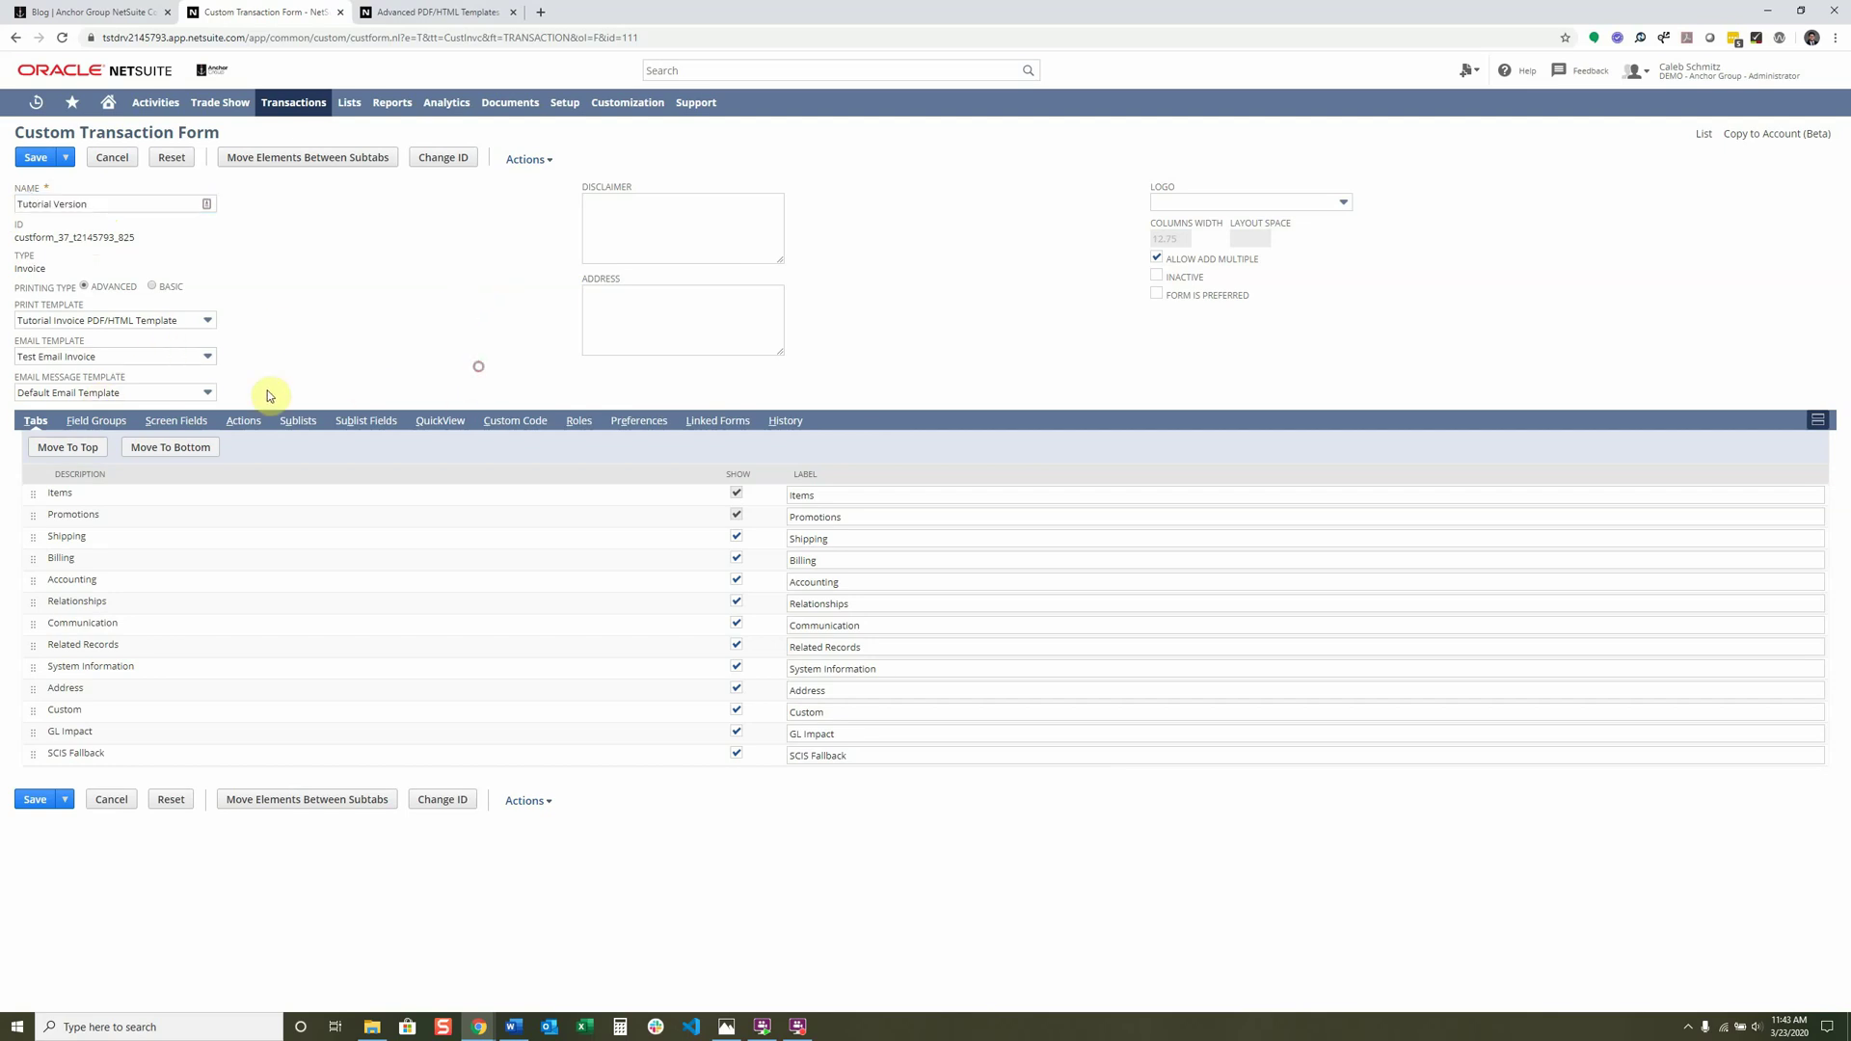
Set the email template to Tutorial Invoice Email Template and save the form.
{"action": "left_click", "coordinate": [212, 359]}
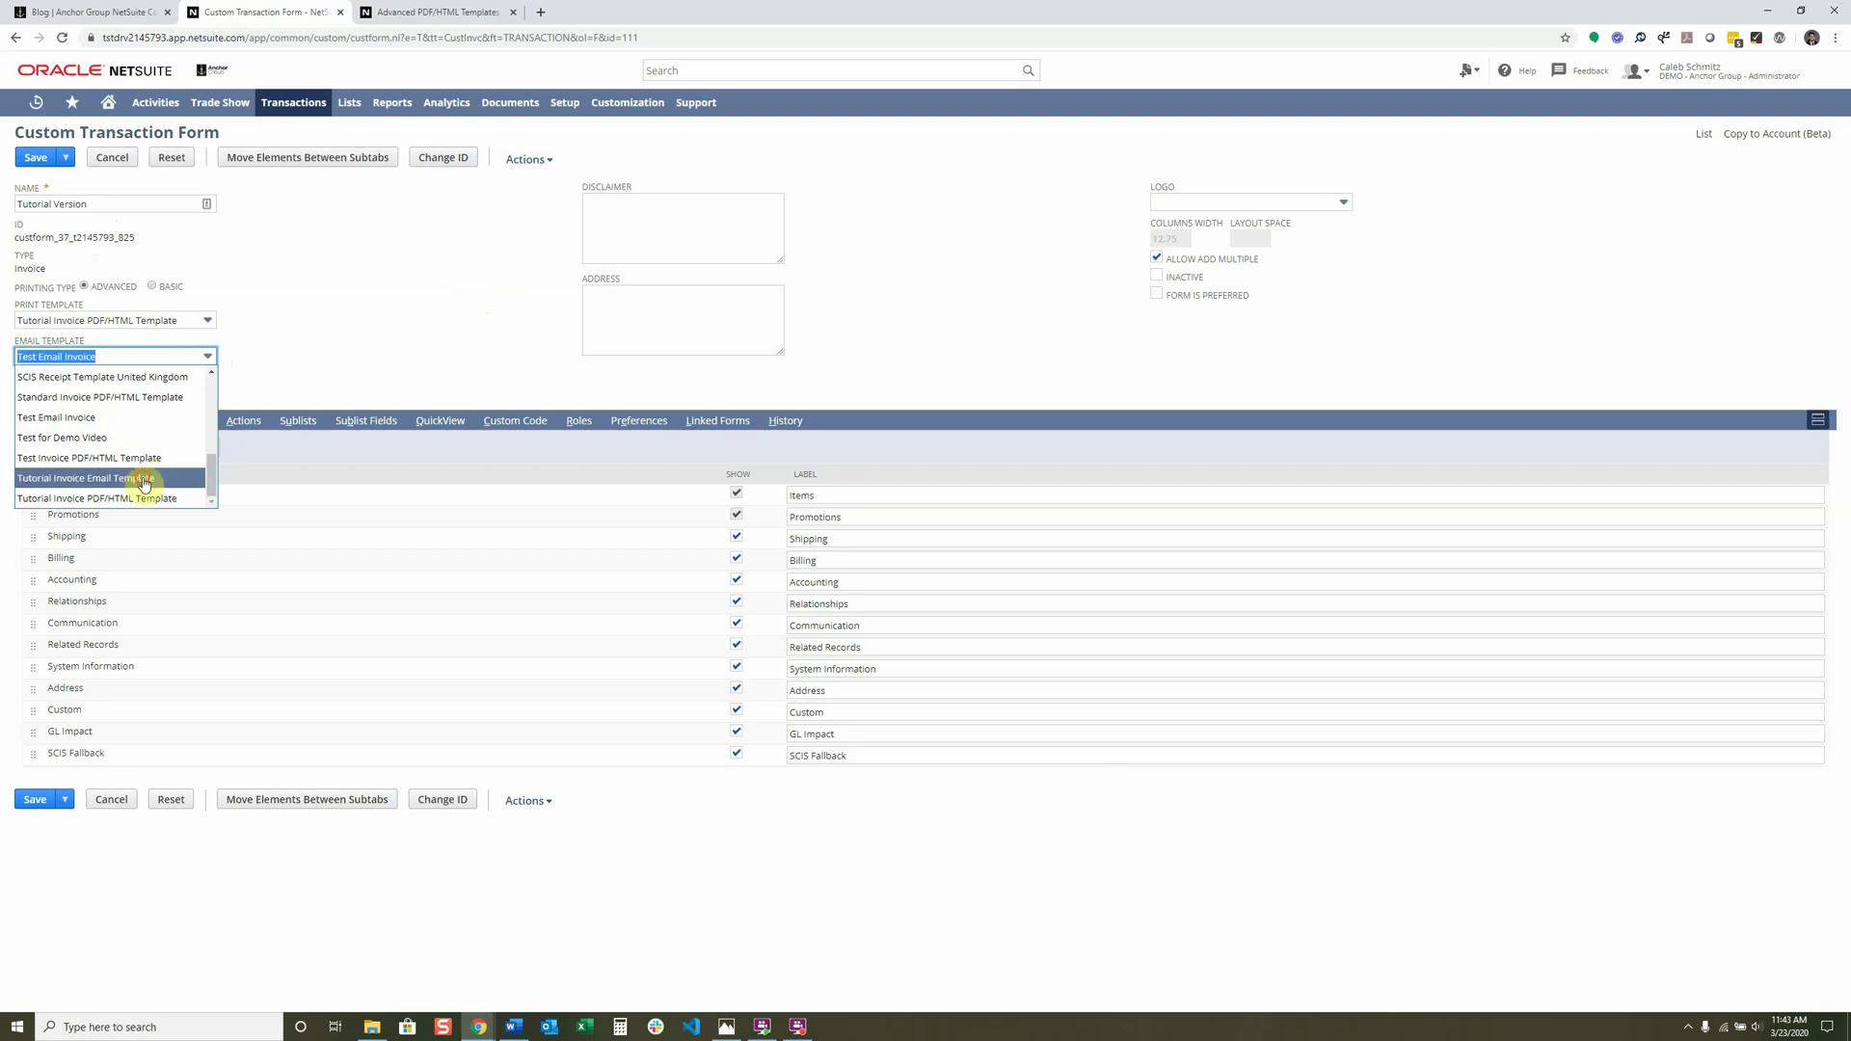
{"action": "left_click", "coordinate": [144, 483]}
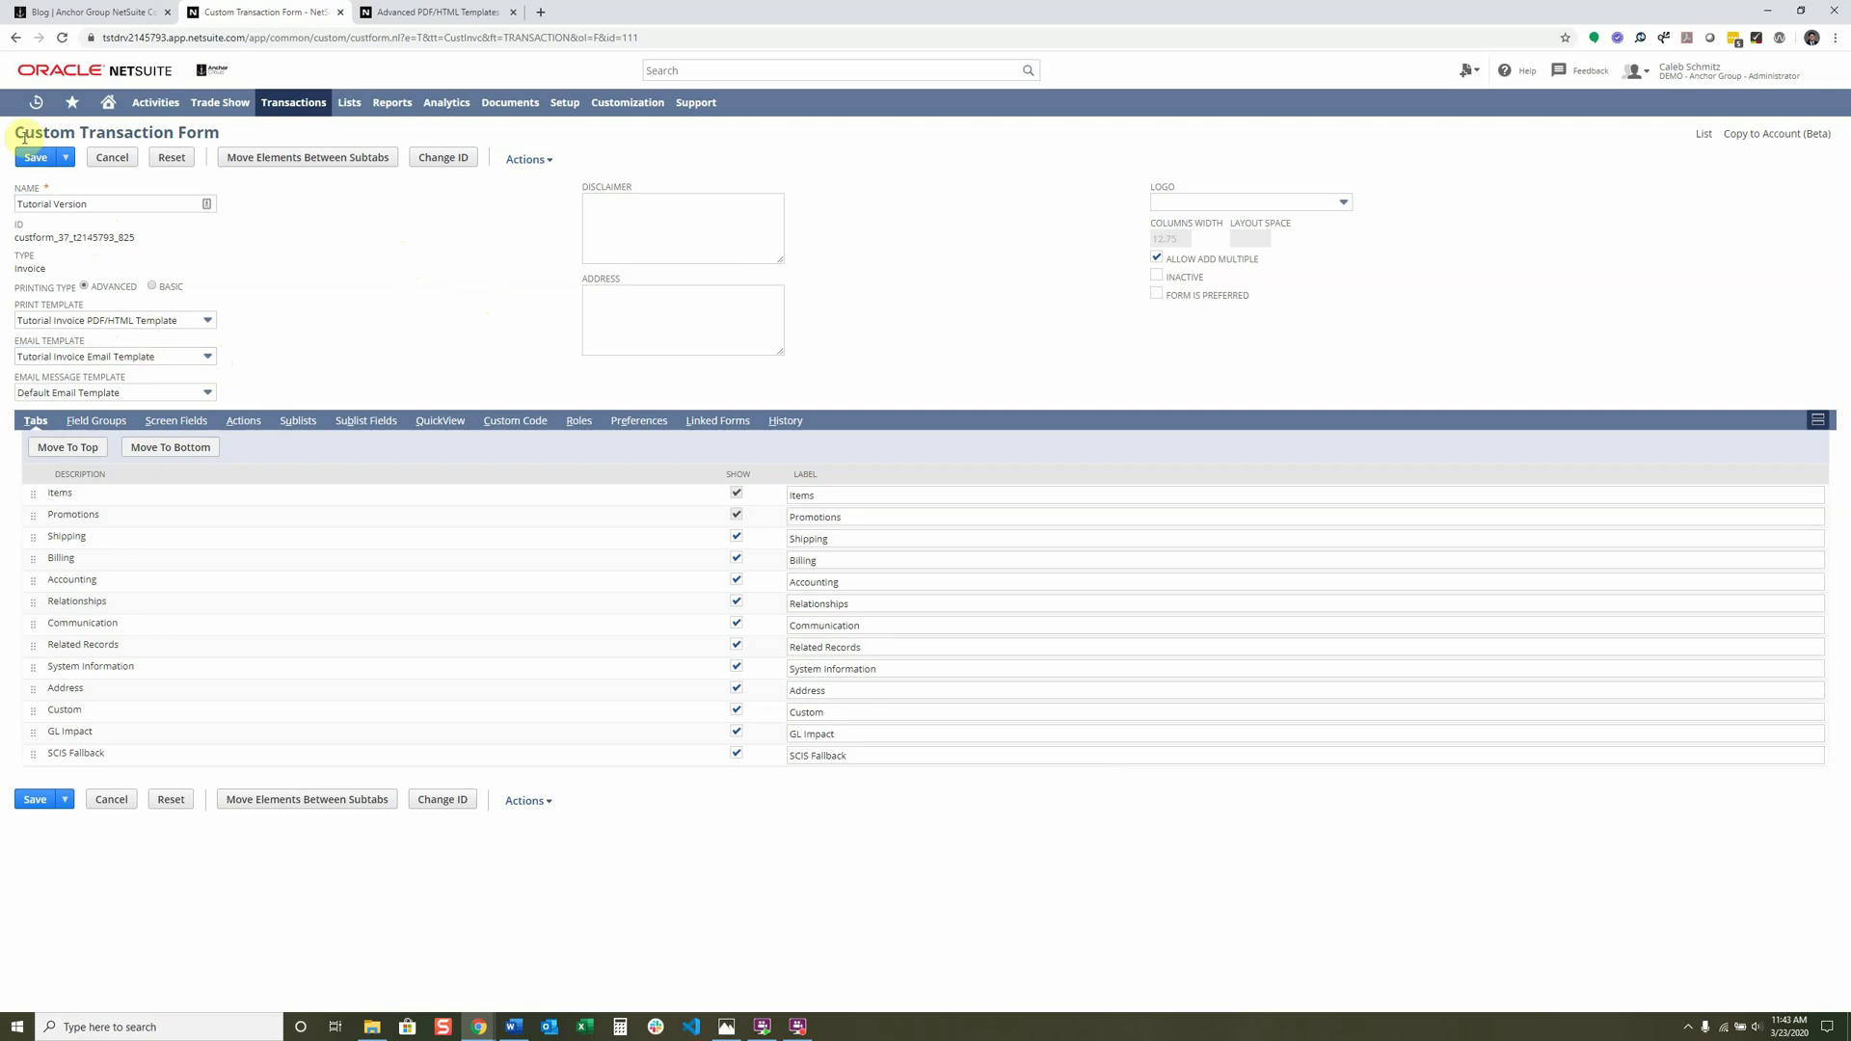
{"action": "left_click", "coordinate": [35, 157]}
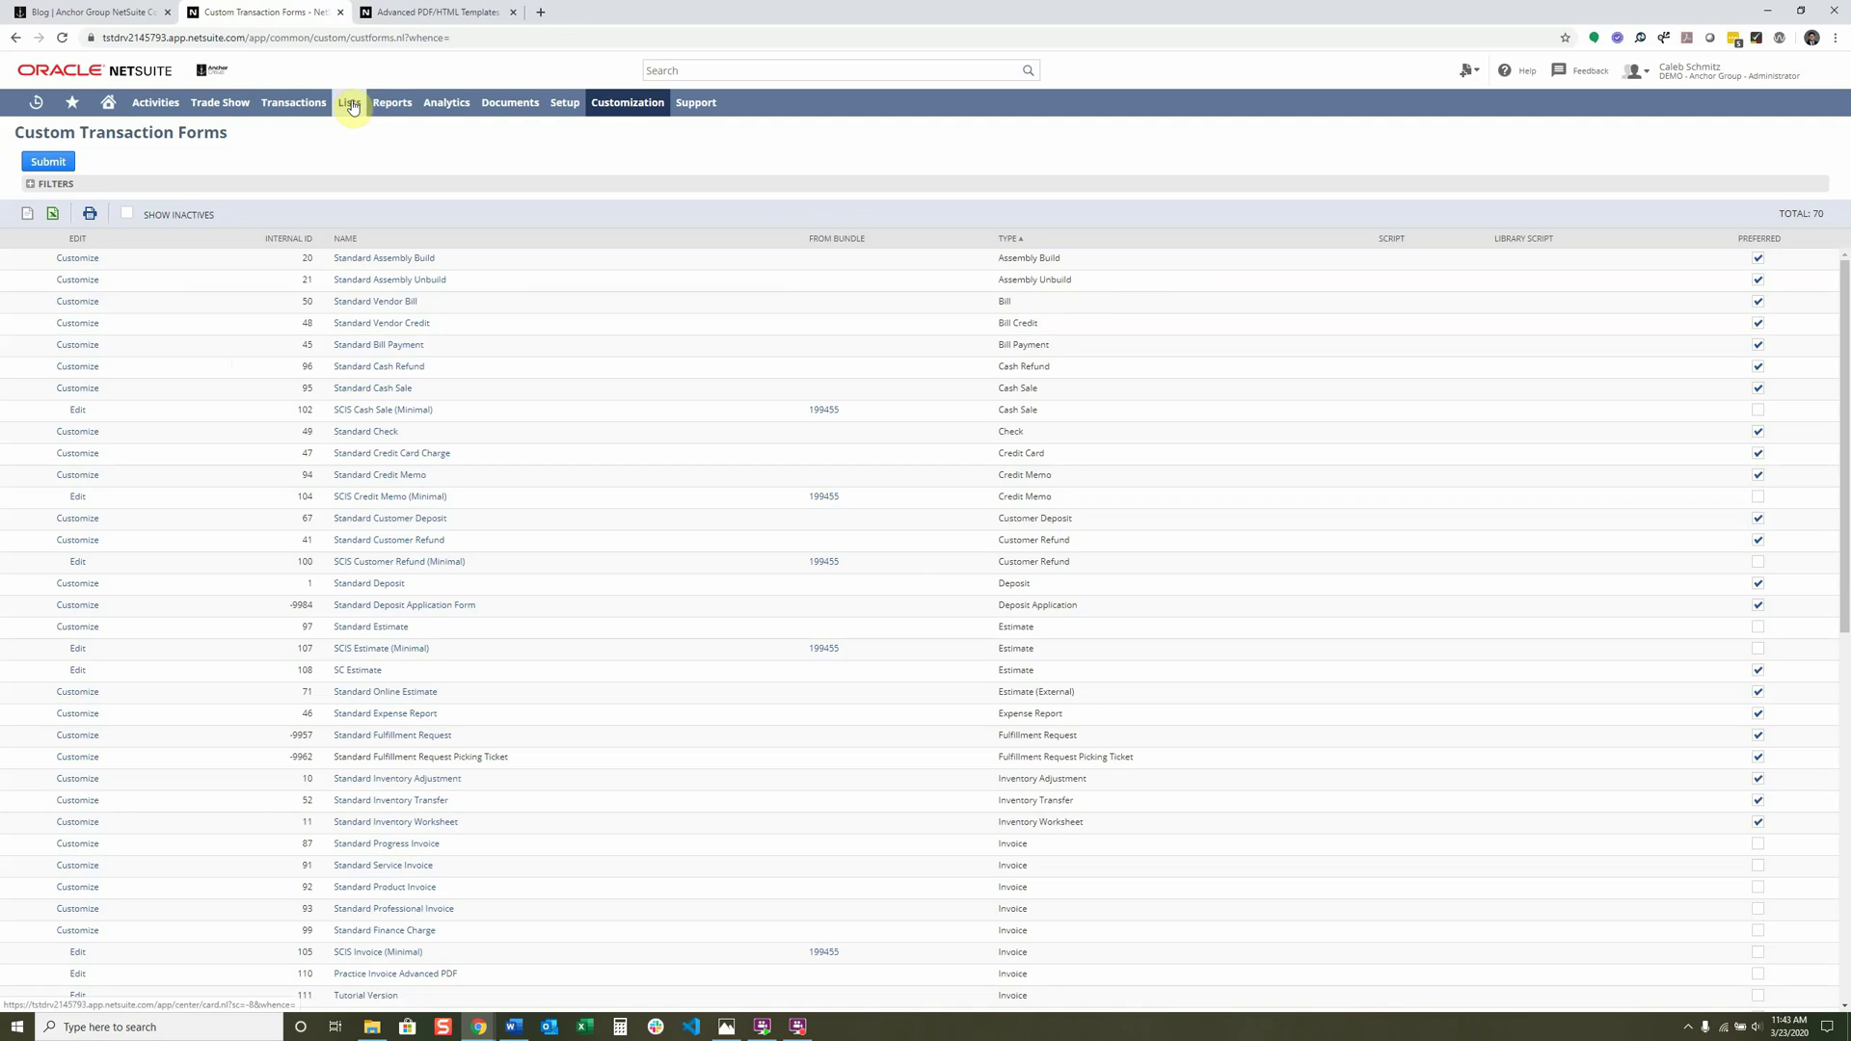
Open the invoices list and view invoice #1.
{"action": "mouse_move", "coordinate": [293, 102]}
{"action": "mouse_move", "coordinate": [289, 241]}
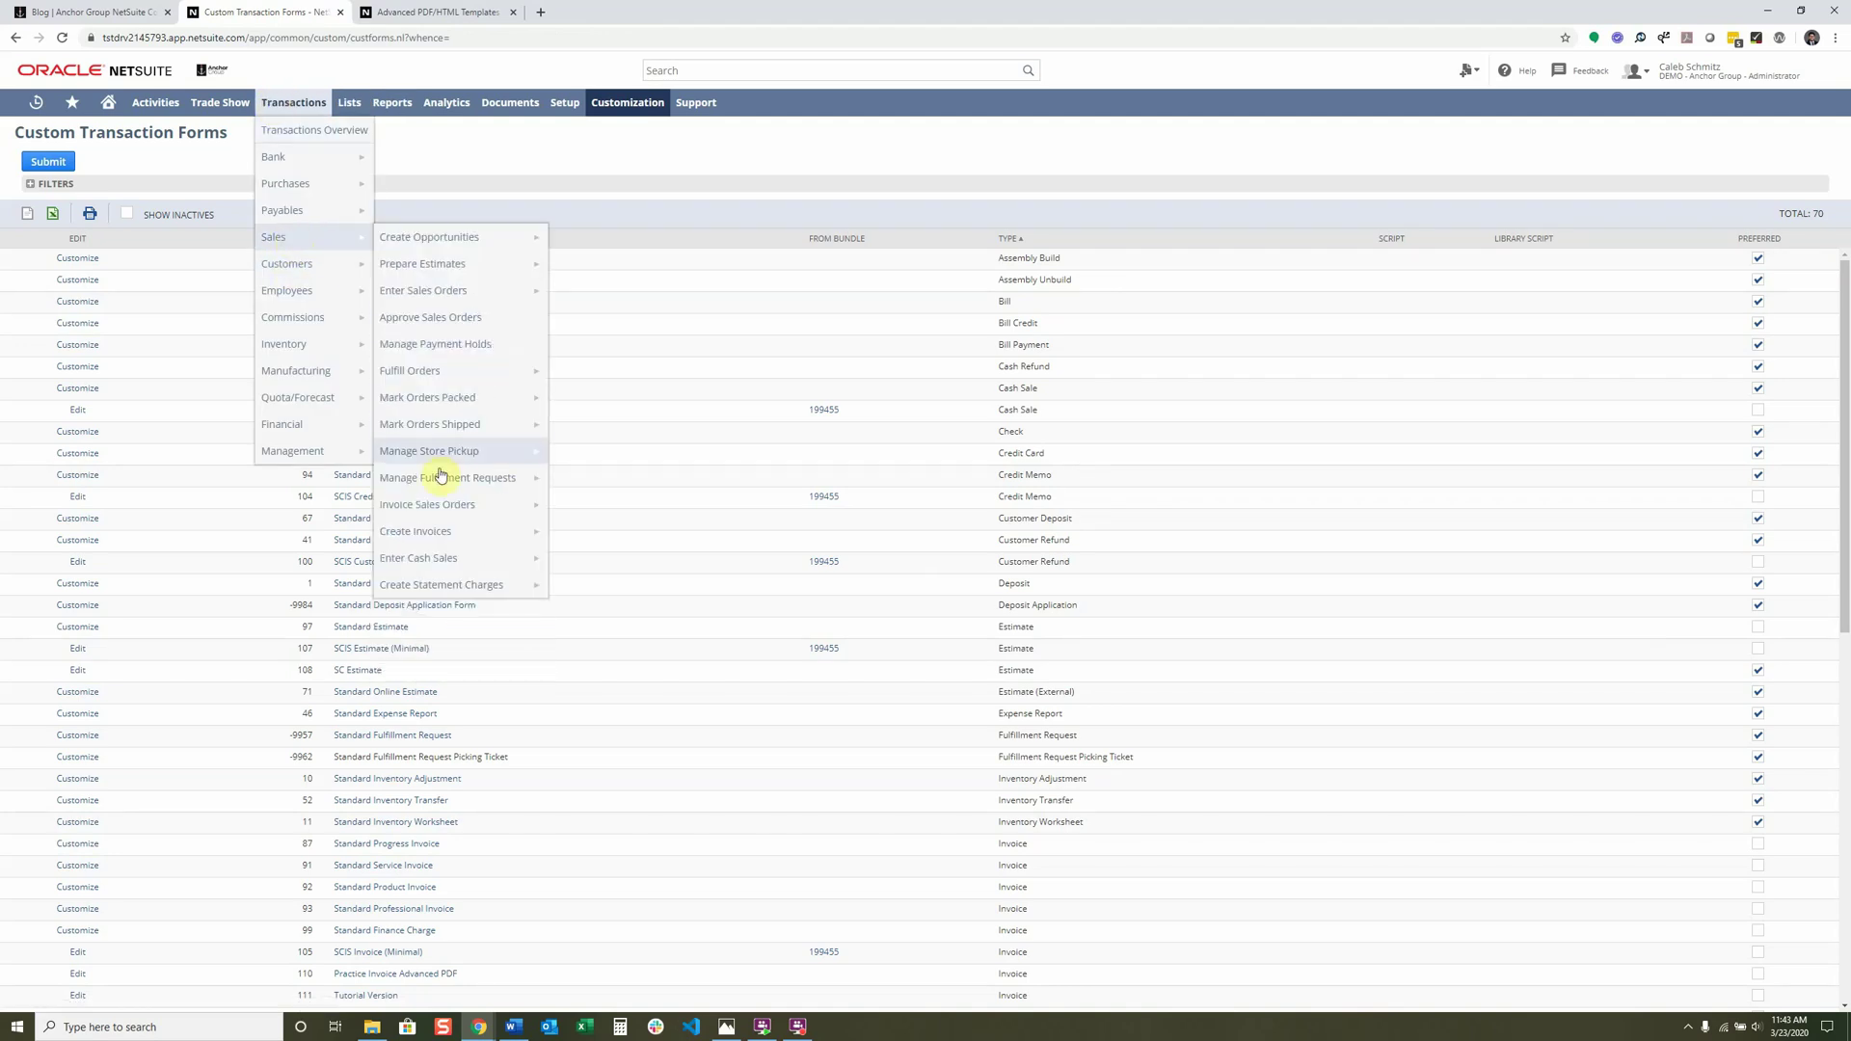
{"action": "mouse_move", "coordinate": [443, 531]}
{"action": "left_click", "coordinate": [579, 538]}
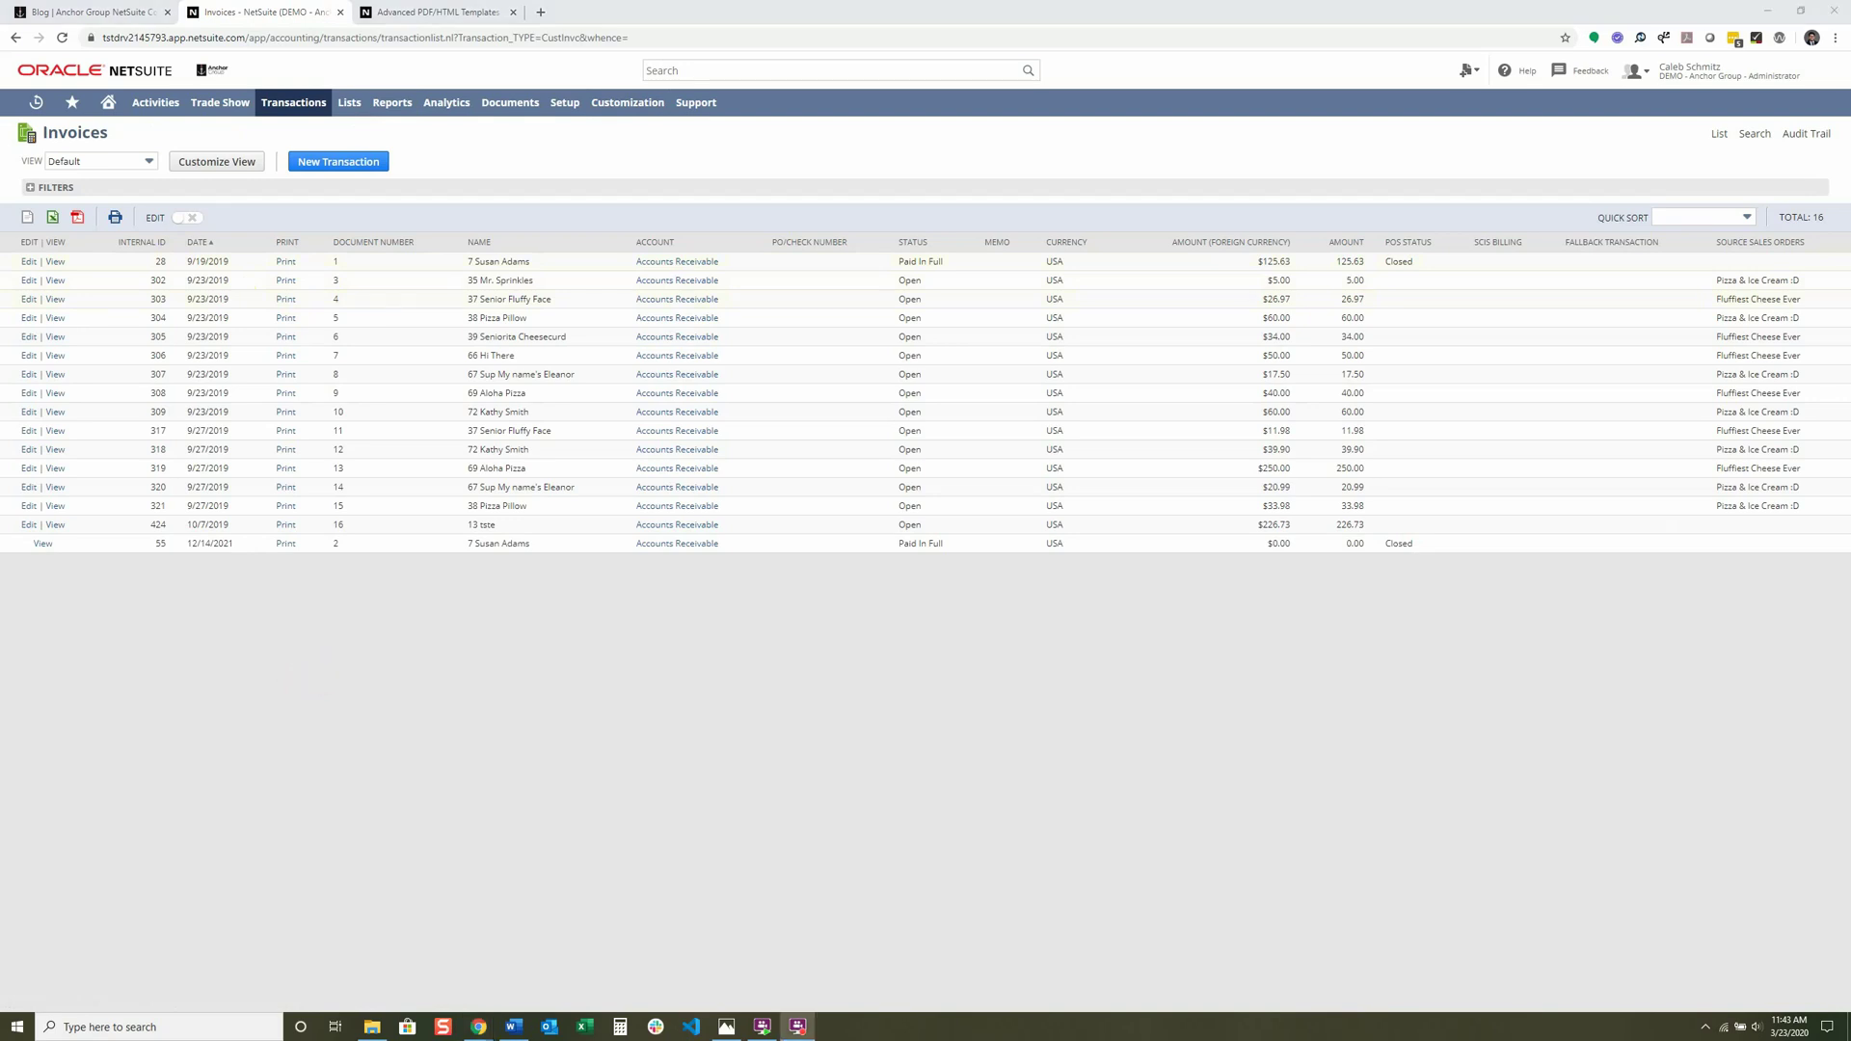
{"action": "left_click", "coordinate": [55, 265]}
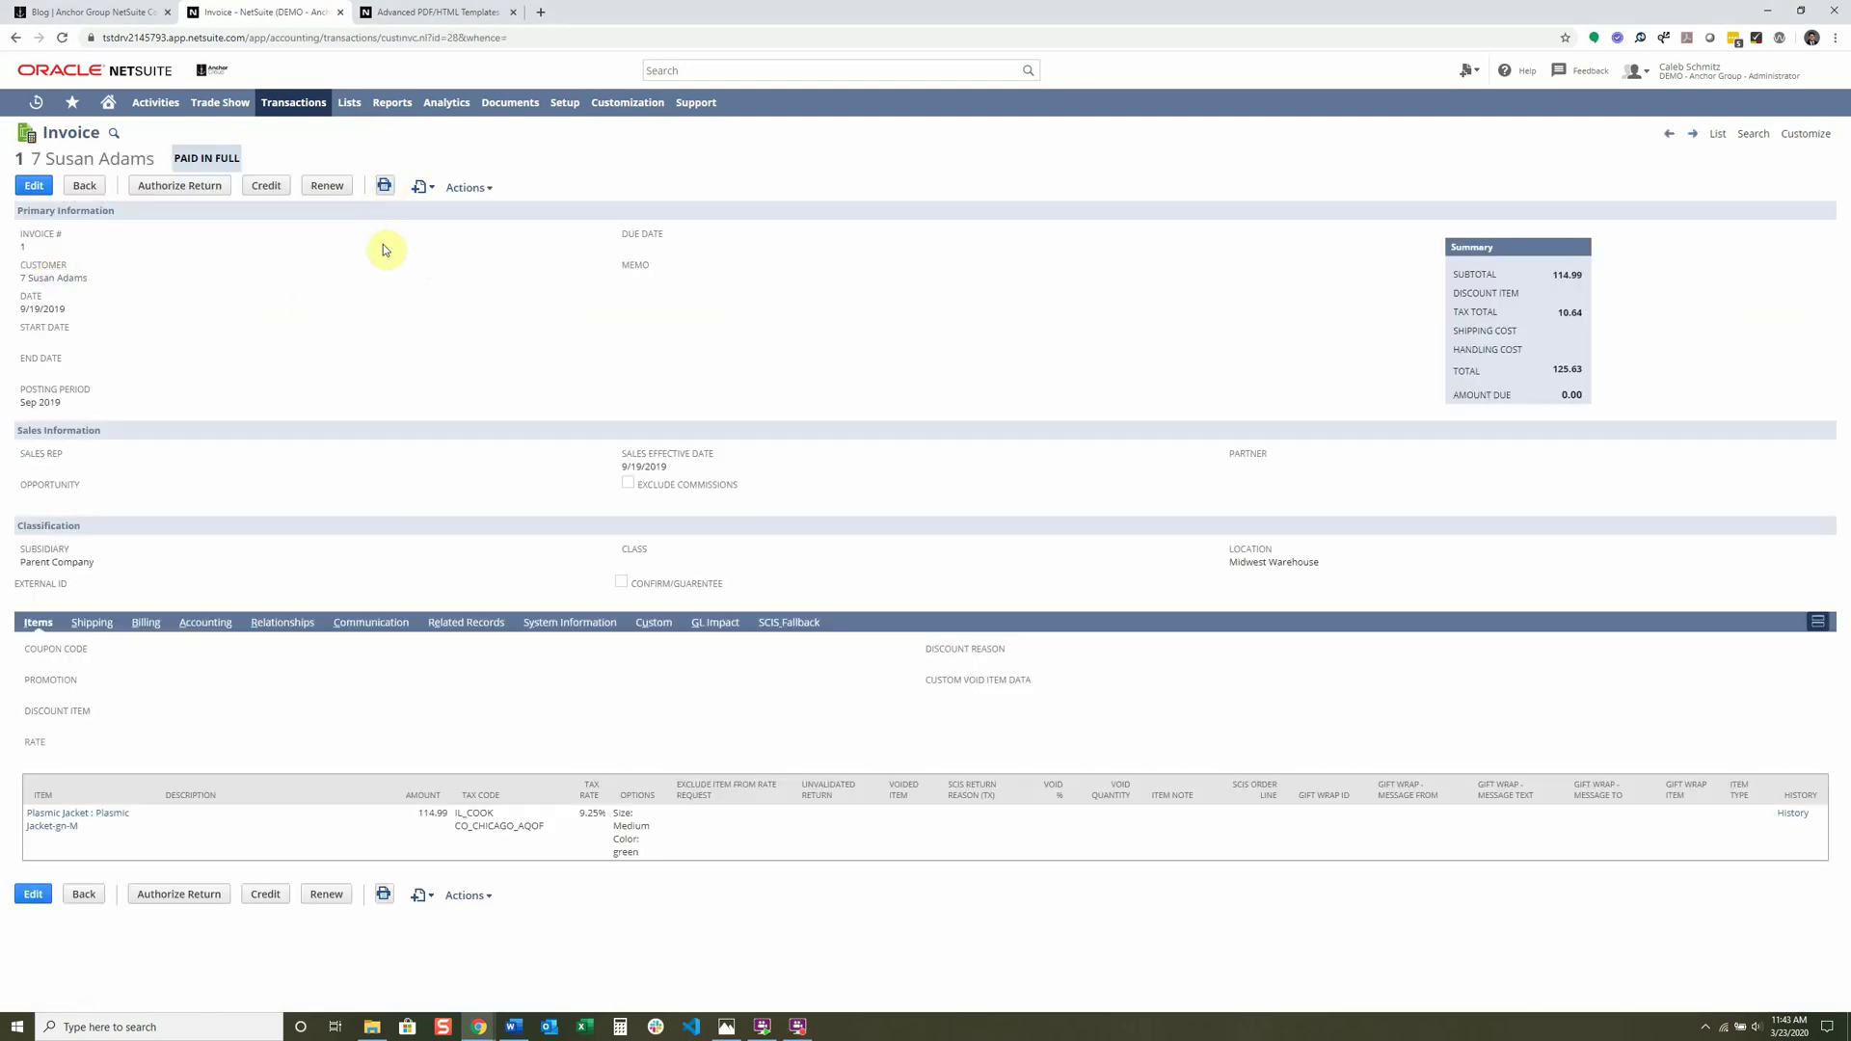
Preview invoice #1's printable PDF, then email the invoice from its record.
{"action": "left_click", "coordinate": [383, 185]}
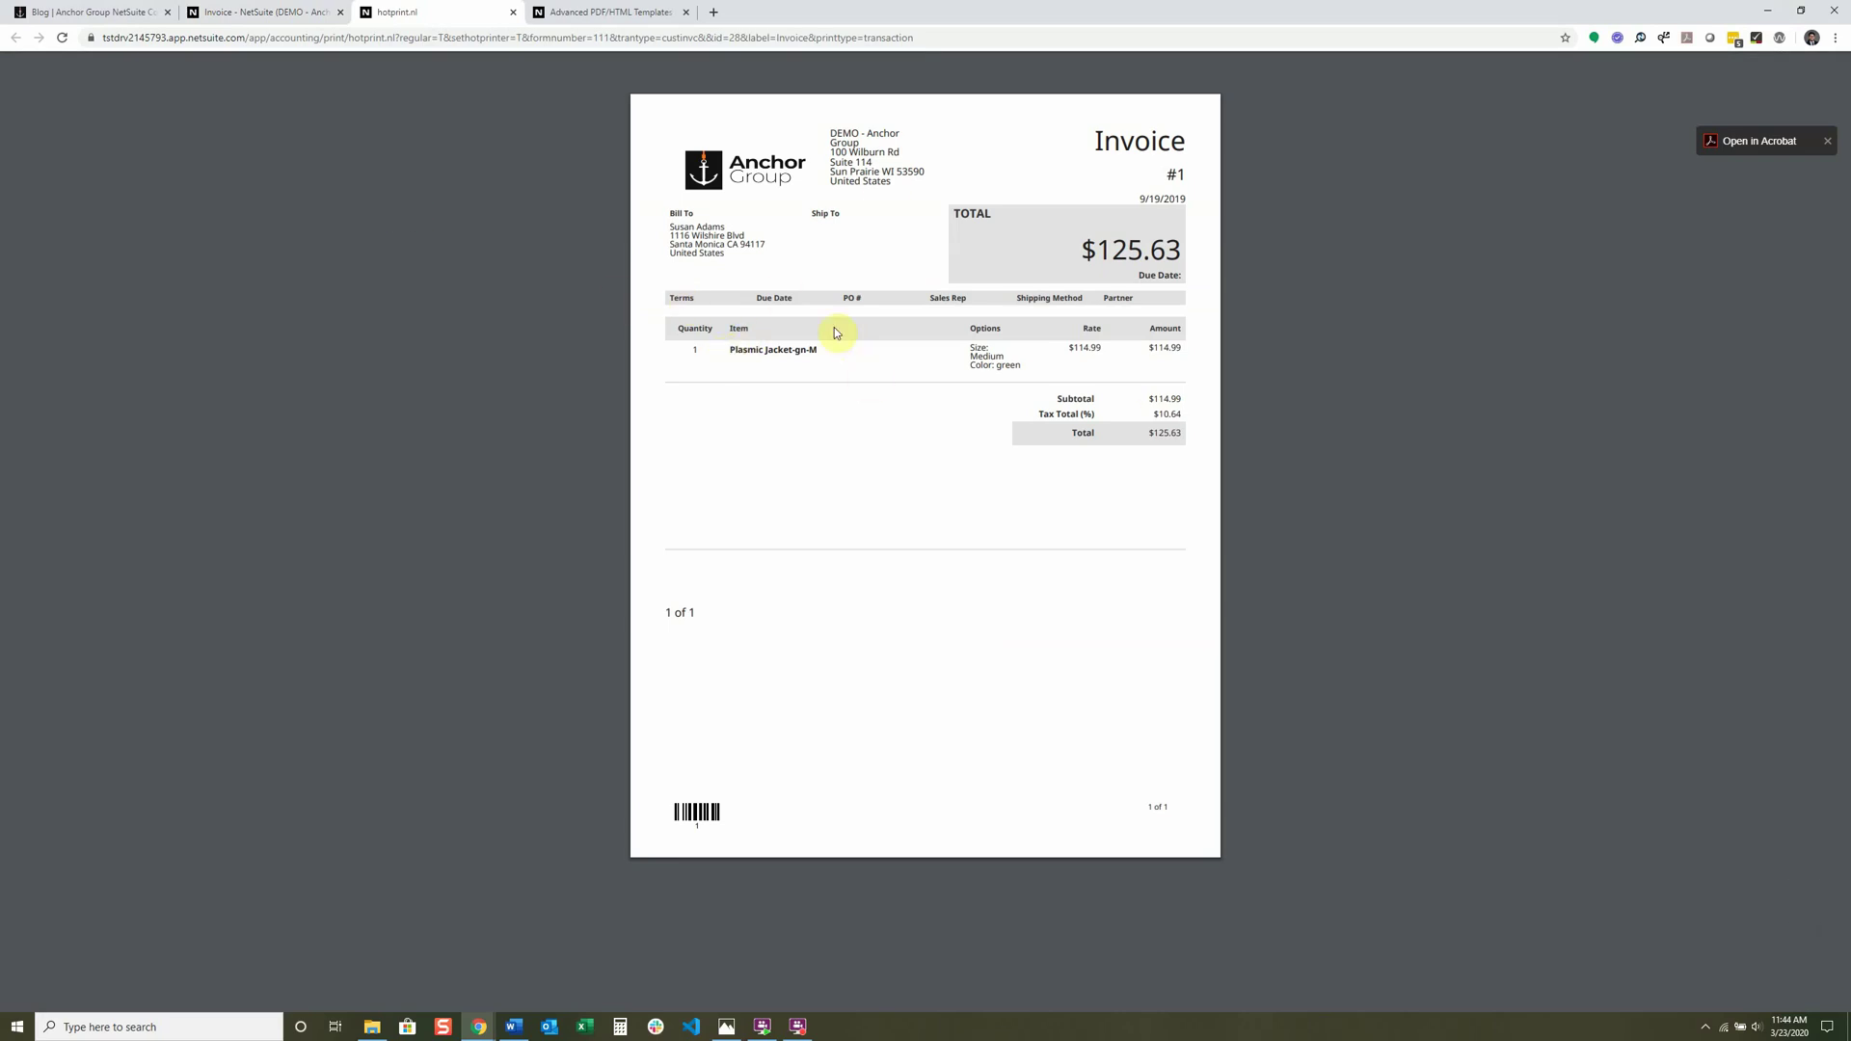
{"action": "left_click", "coordinate": [256, 13]}
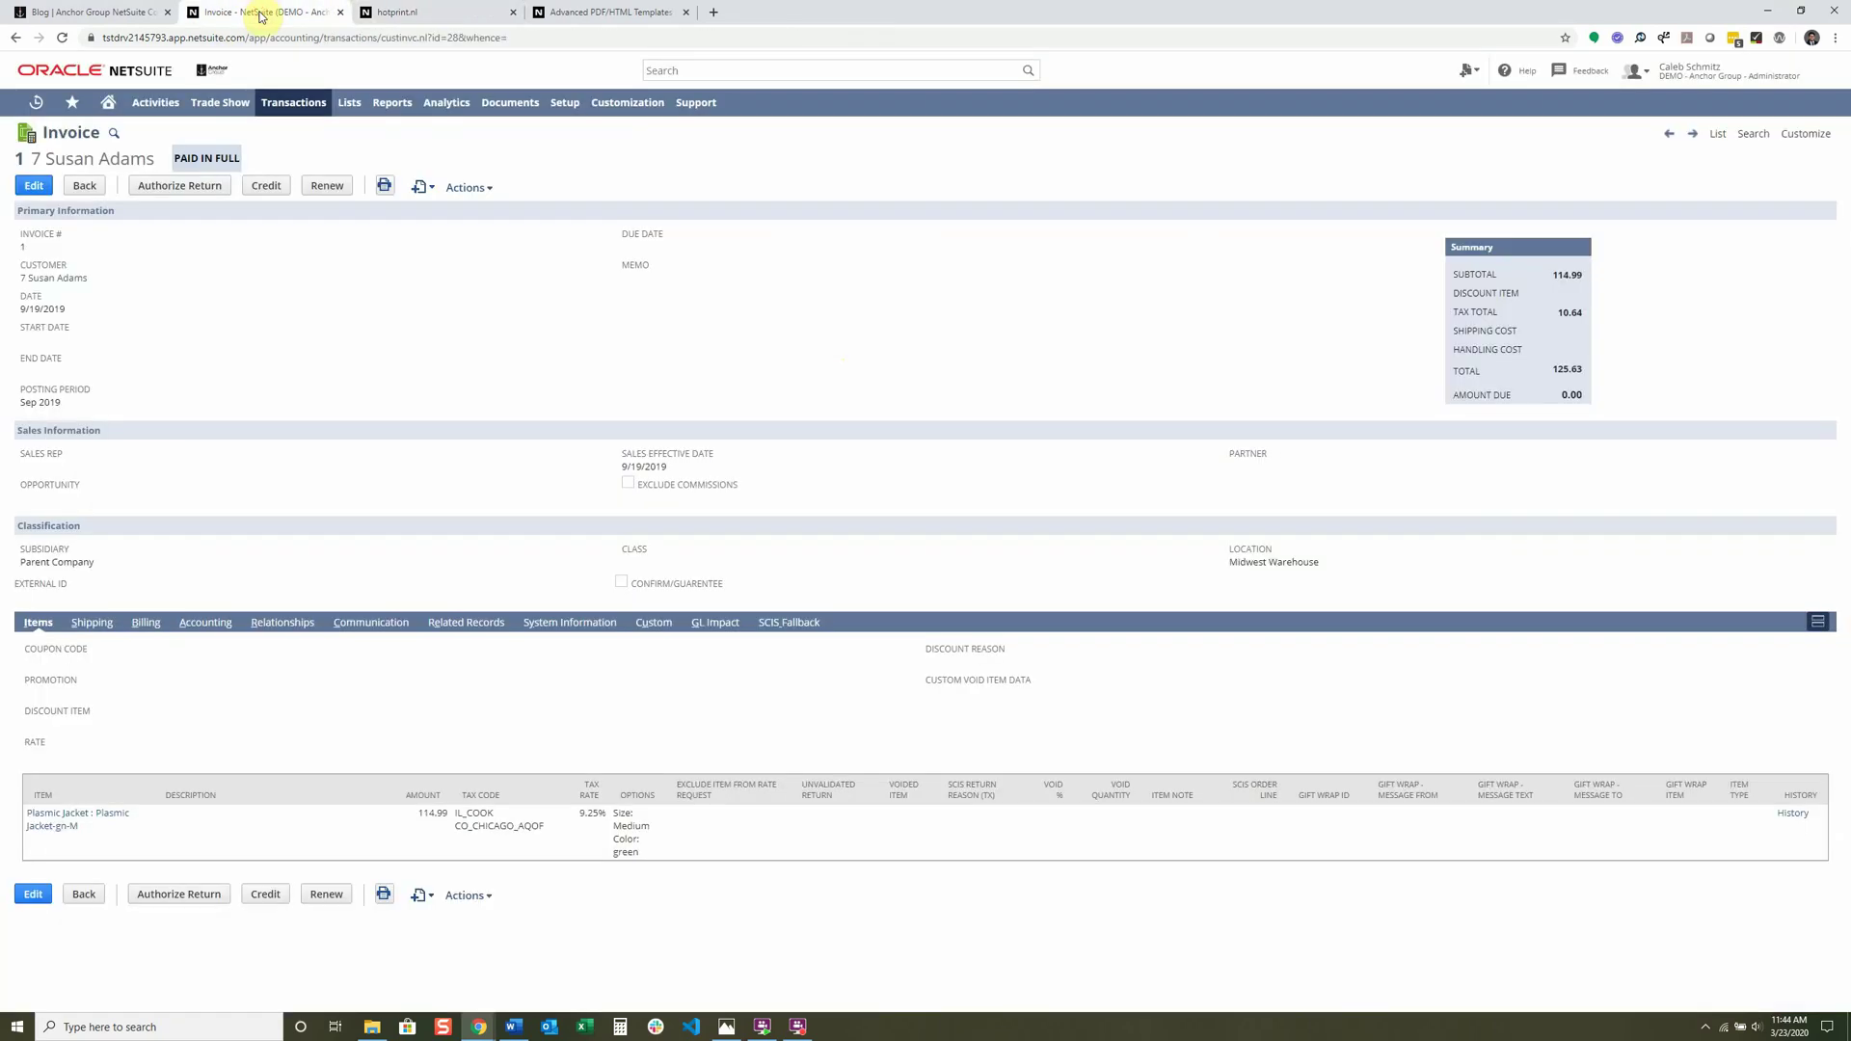
{"action": "mouse_move", "coordinate": [479, 190]}
{"action": "left_click", "coordinate": [474, 247]}
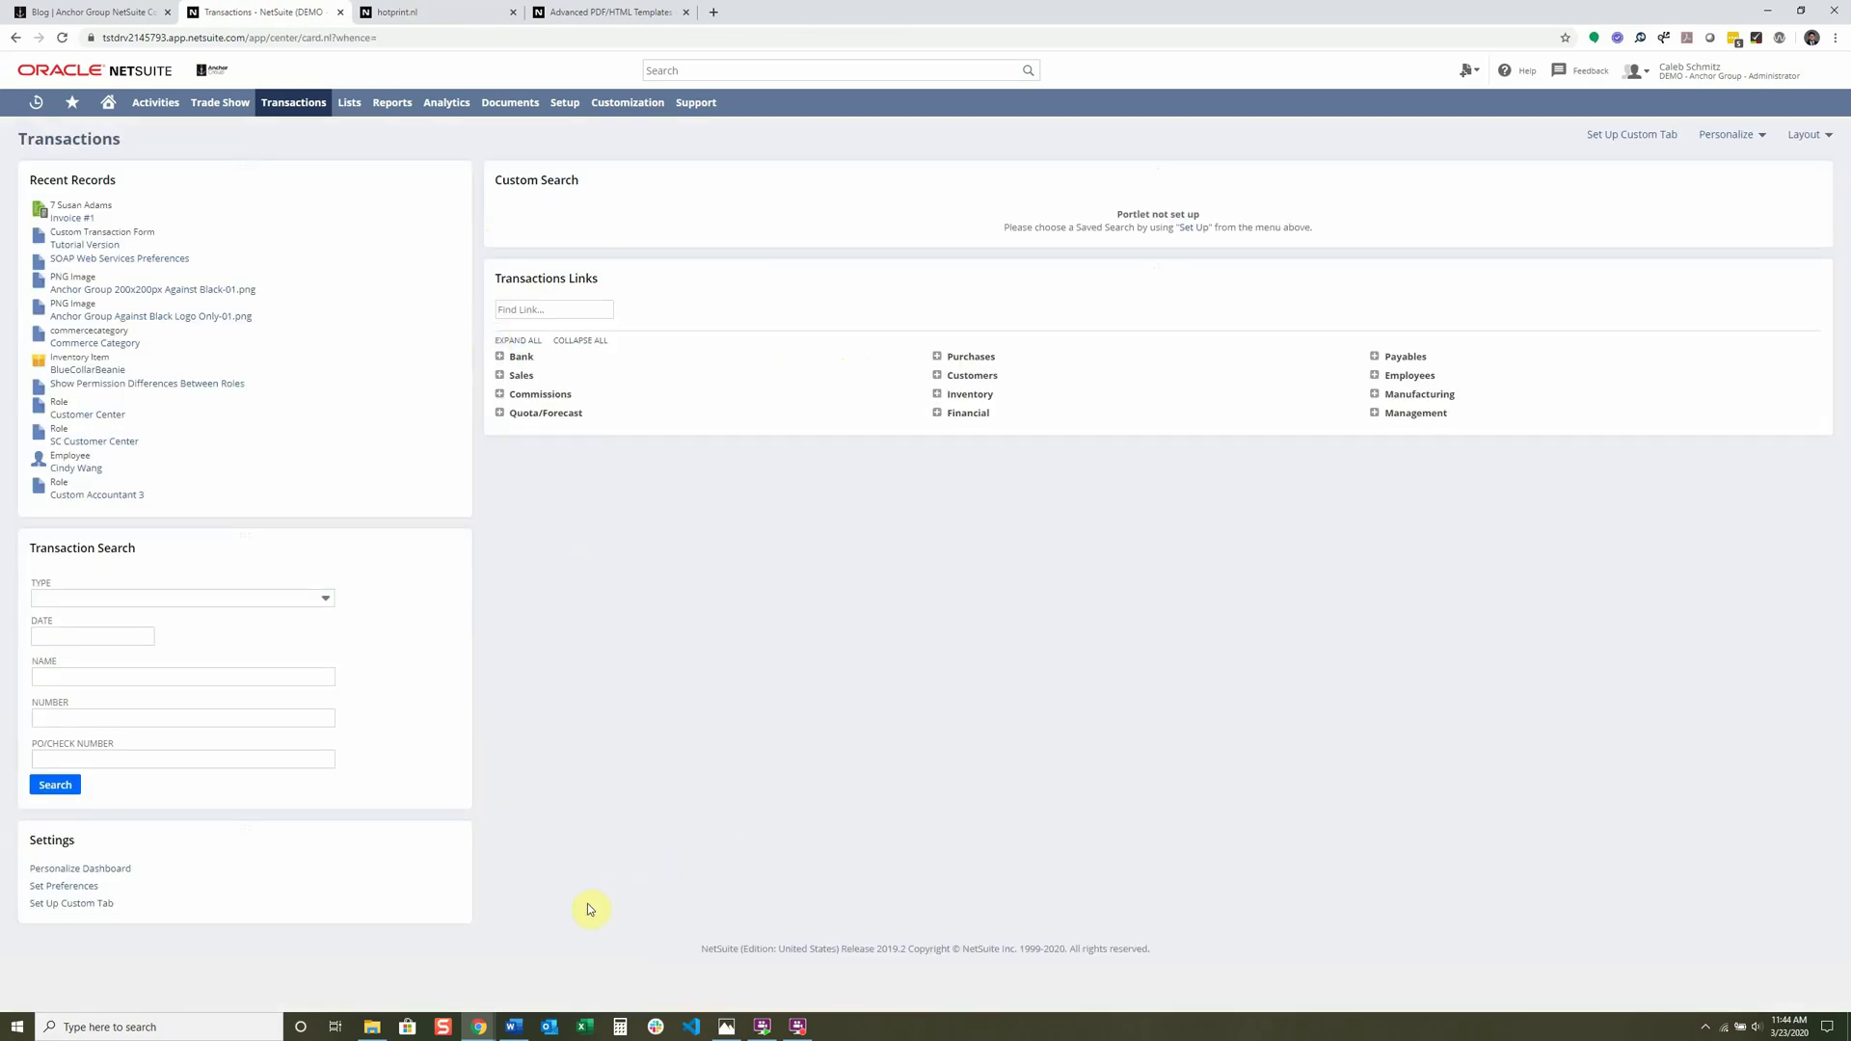
View the 'DEMO - Anchor Group: Invoice #1' email showing the $125.63 total in Outlook.
{"action": "left_click", "coordinate": [549, 1026]}
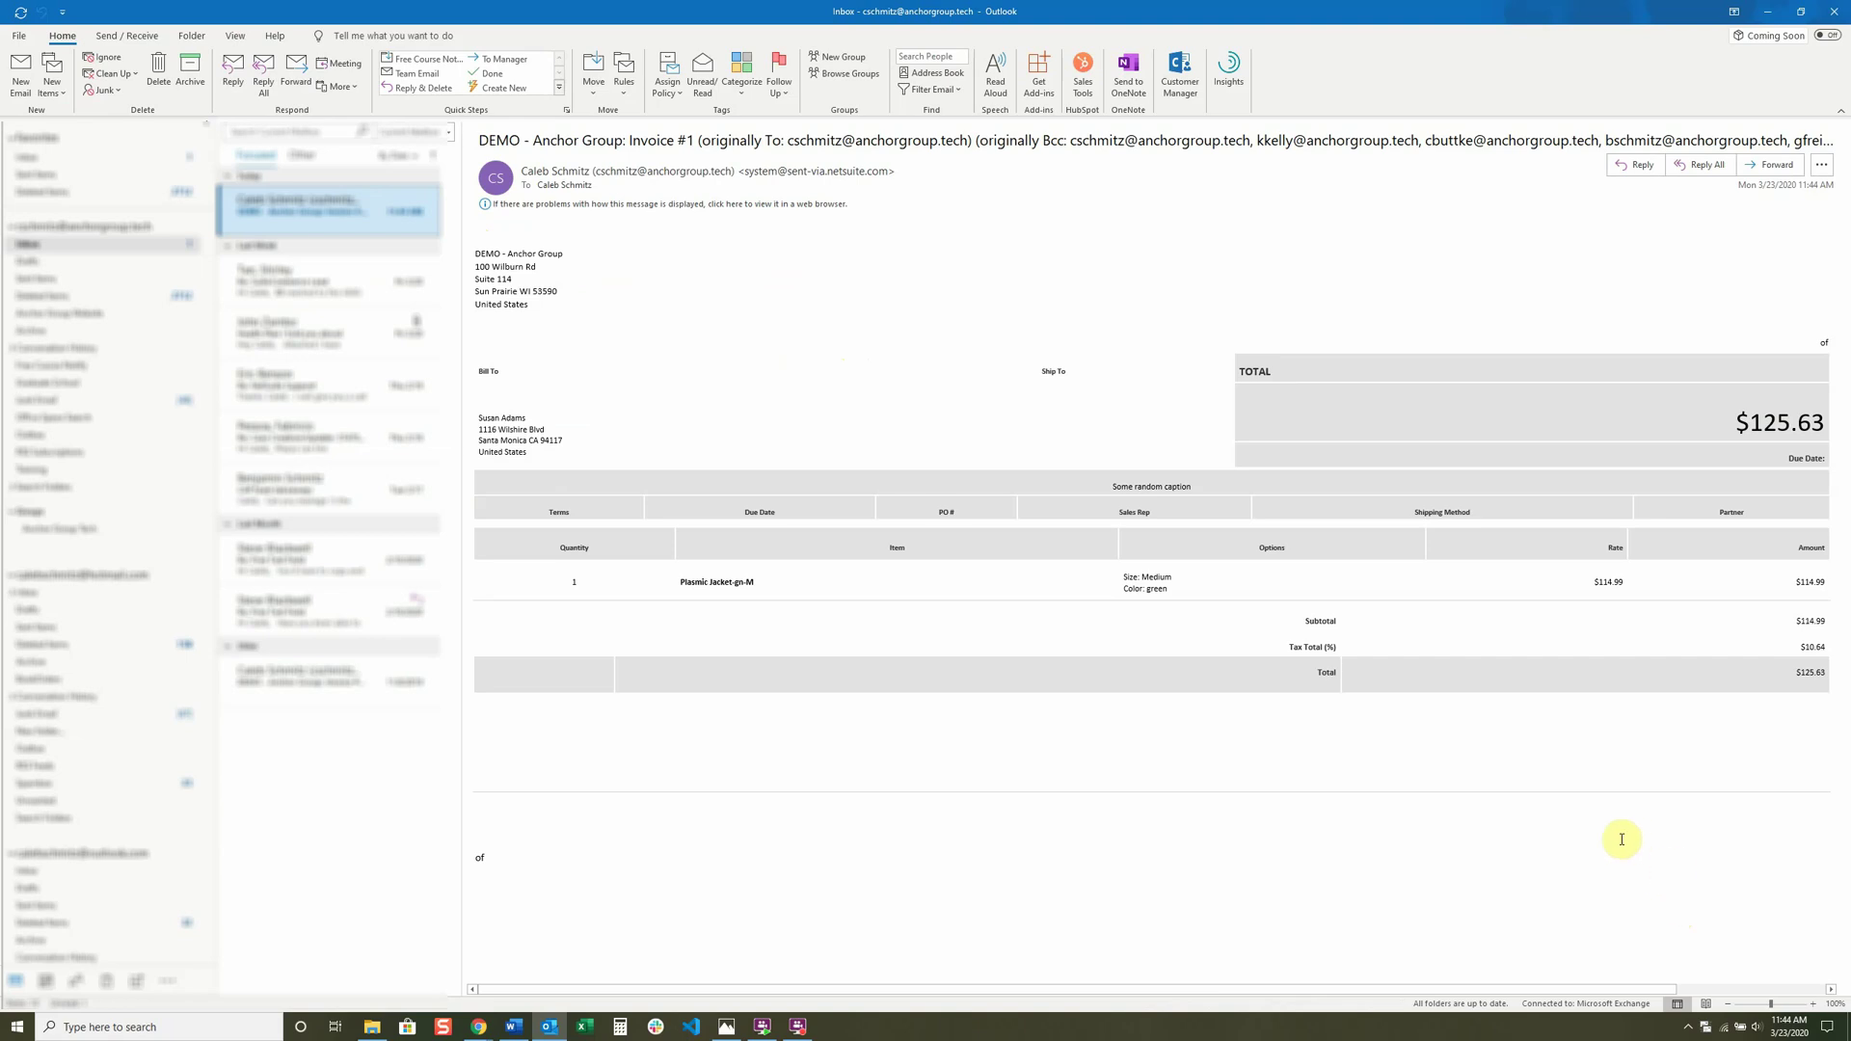
Return from Outlook to the Advanced PDF/HTML Templates list and find 'invoice' on the page.
{"action": "left_click", "coordinate": [1547, 822]}
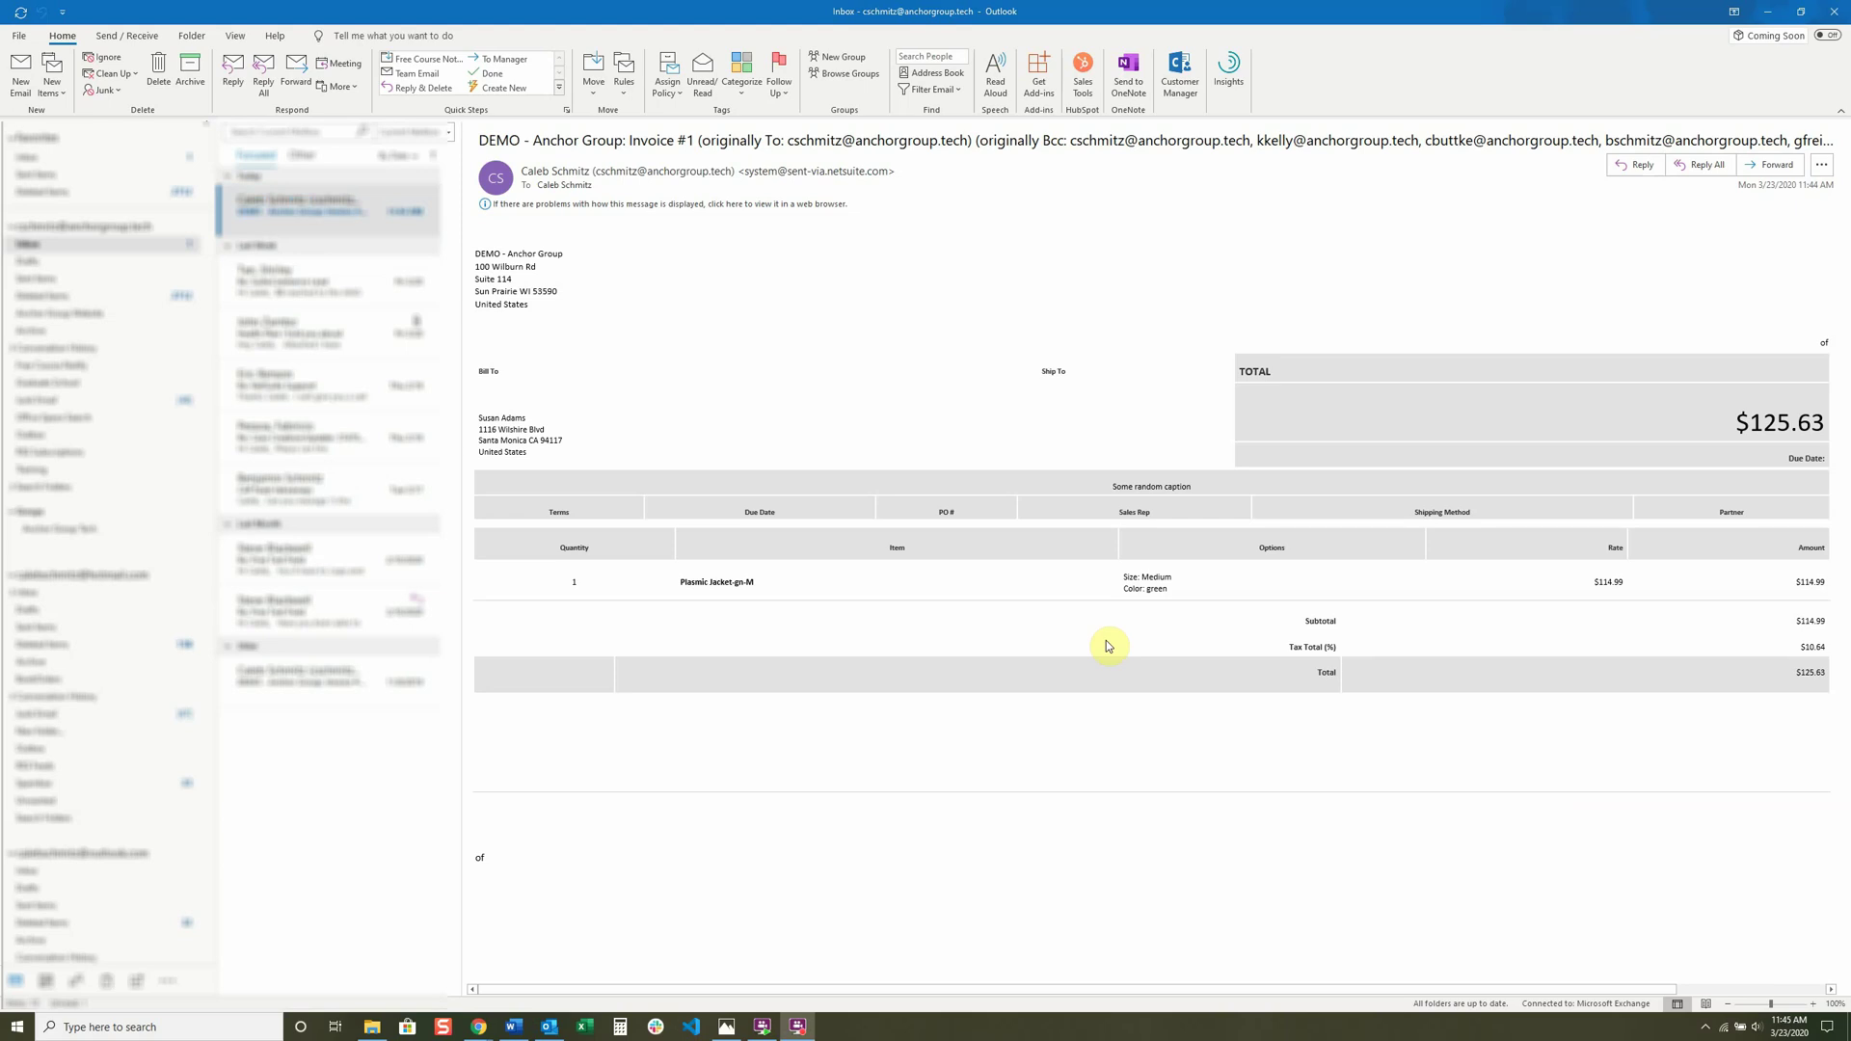
{"action": "key", "text": "alt+Tab"}
{"action": "key", "text": "ctrl+f"}
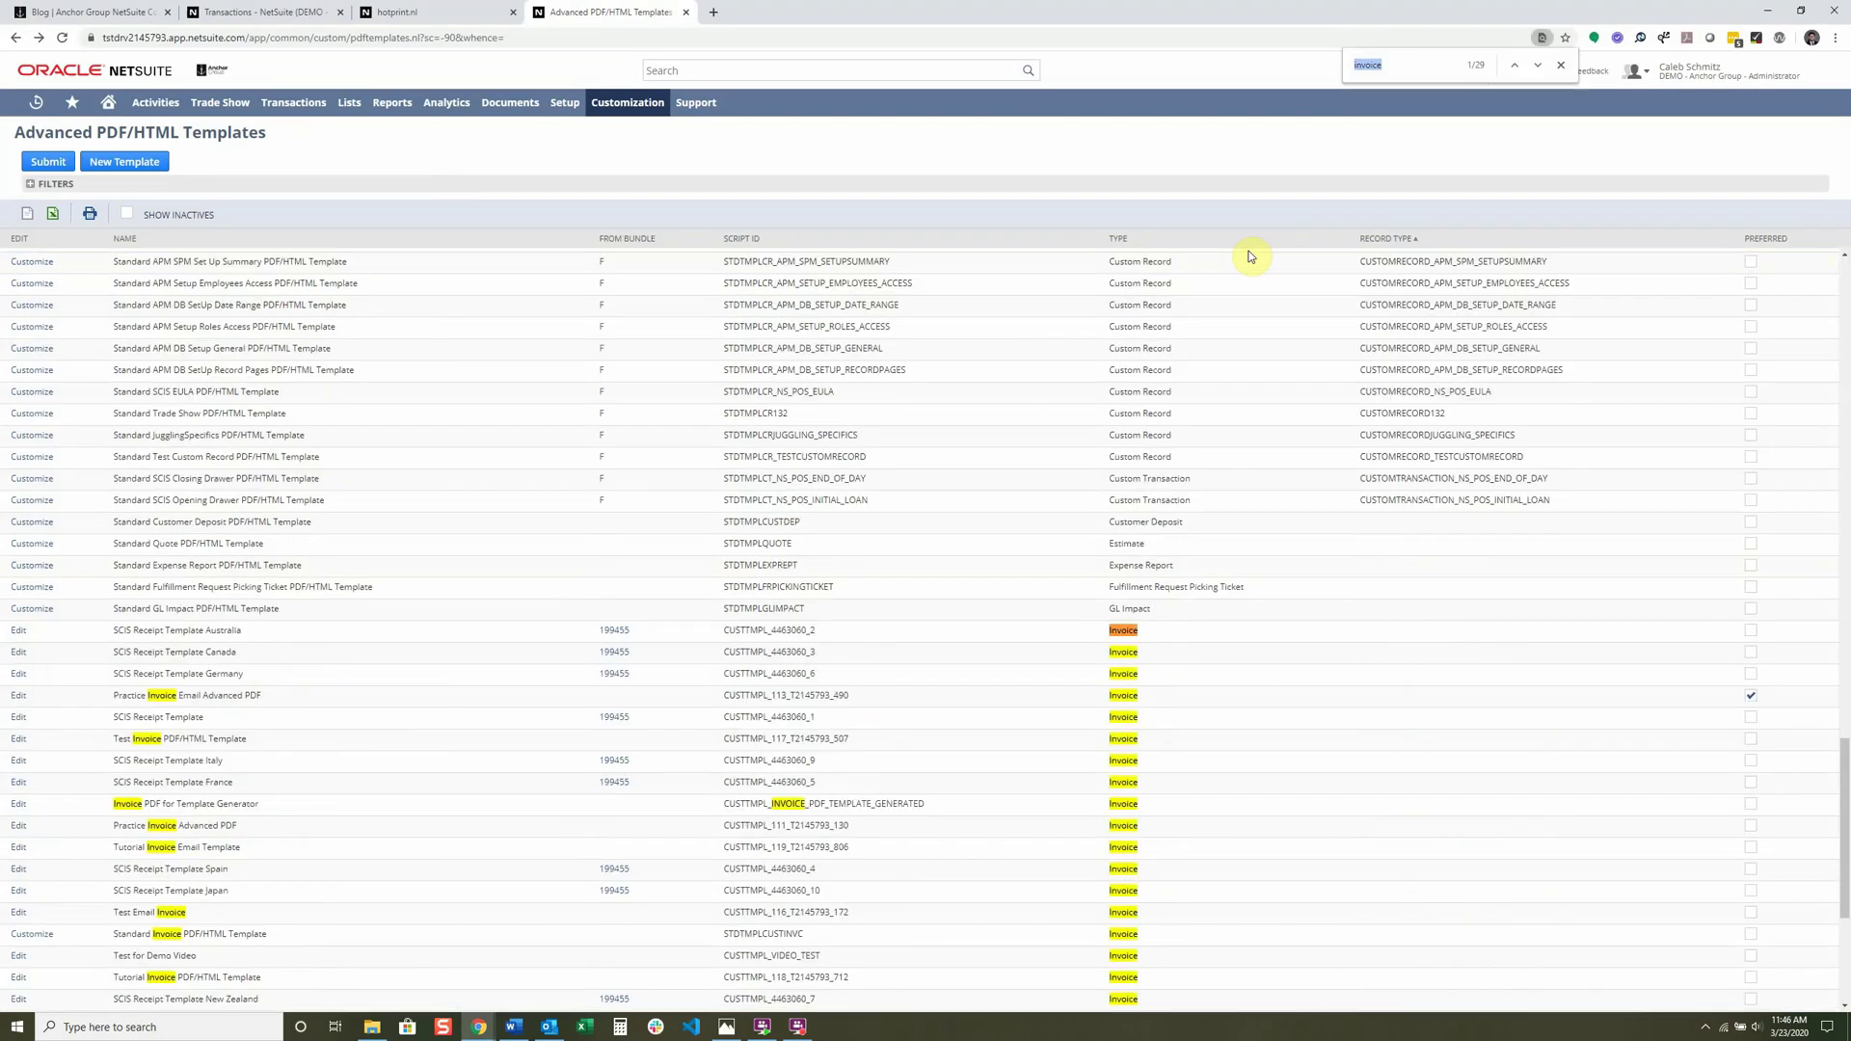
Open Tutorial Invoice Email Template's source at line 25, then return to the Anchor Group blog.
{"action": "scroll", "coordinate": [471, 781], "scroll_direction": "down", "scroll_amount": 2}
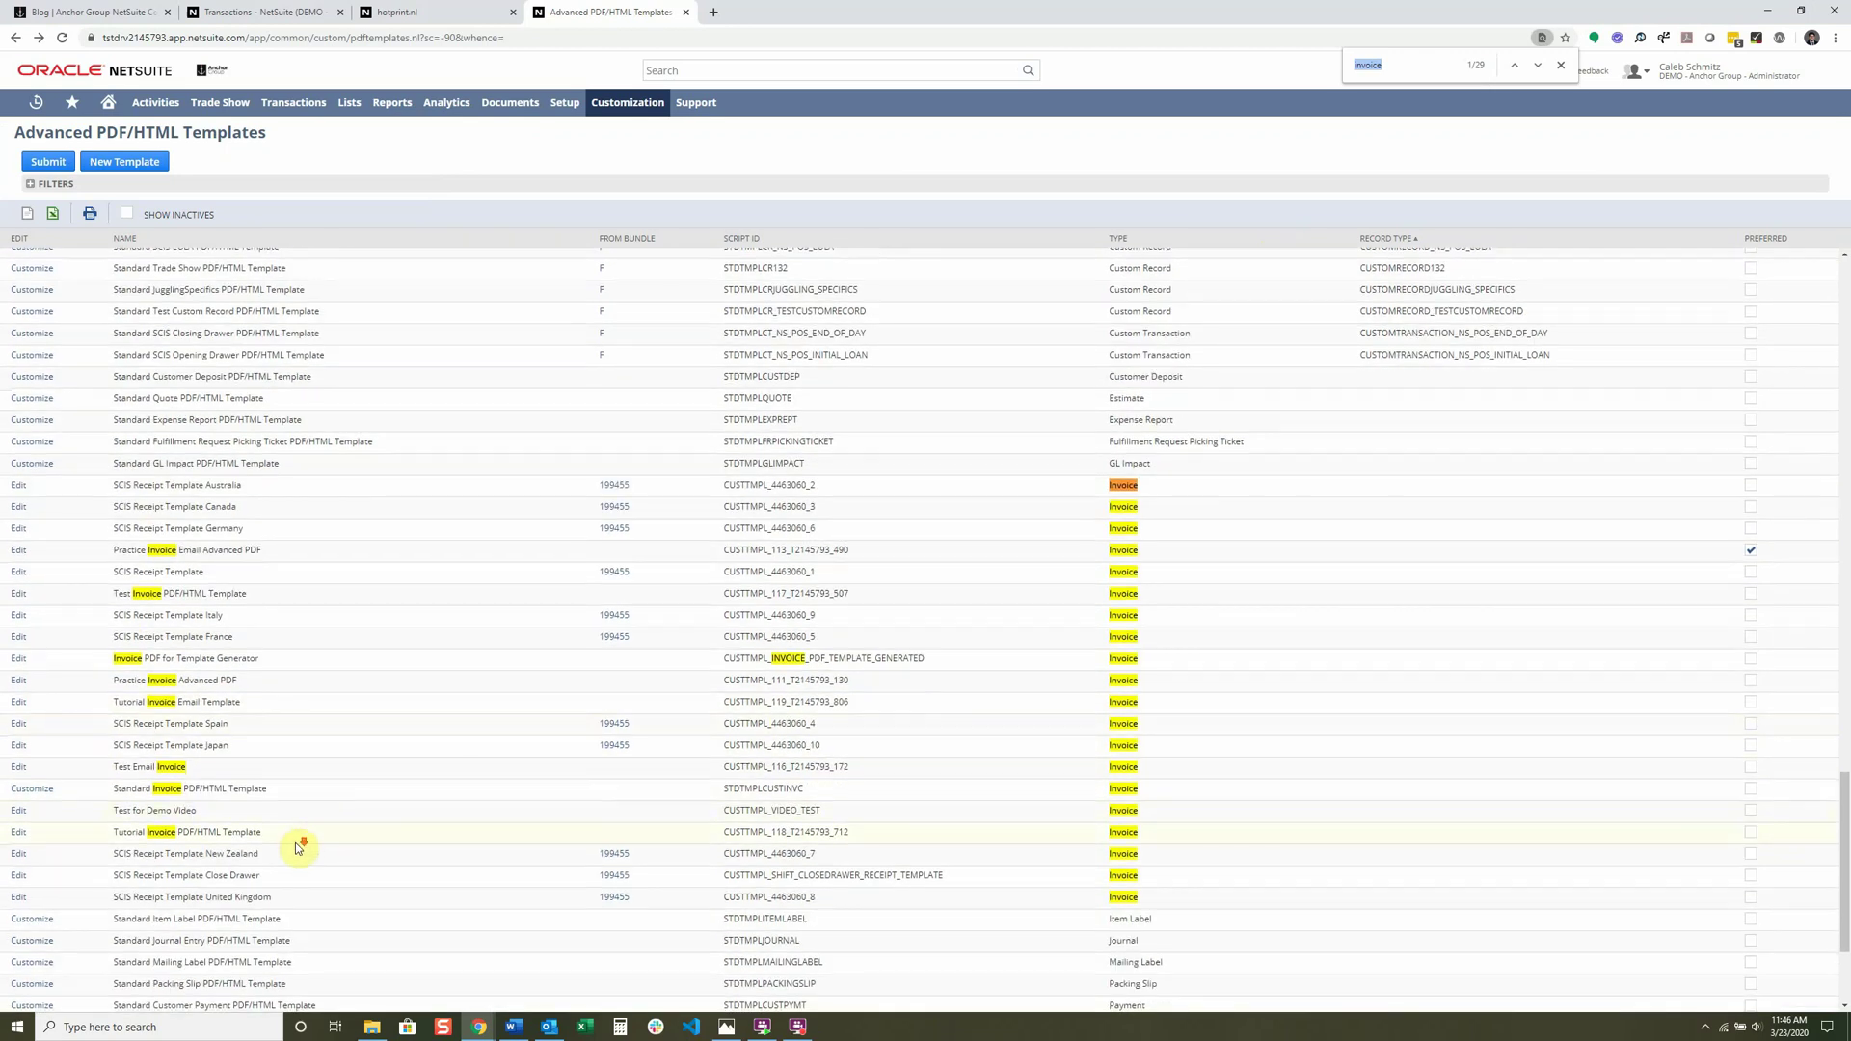
{"action": "scroll", "coordinate": [295, 848], "scroll_direction": "down", "scroll_amount": 1}
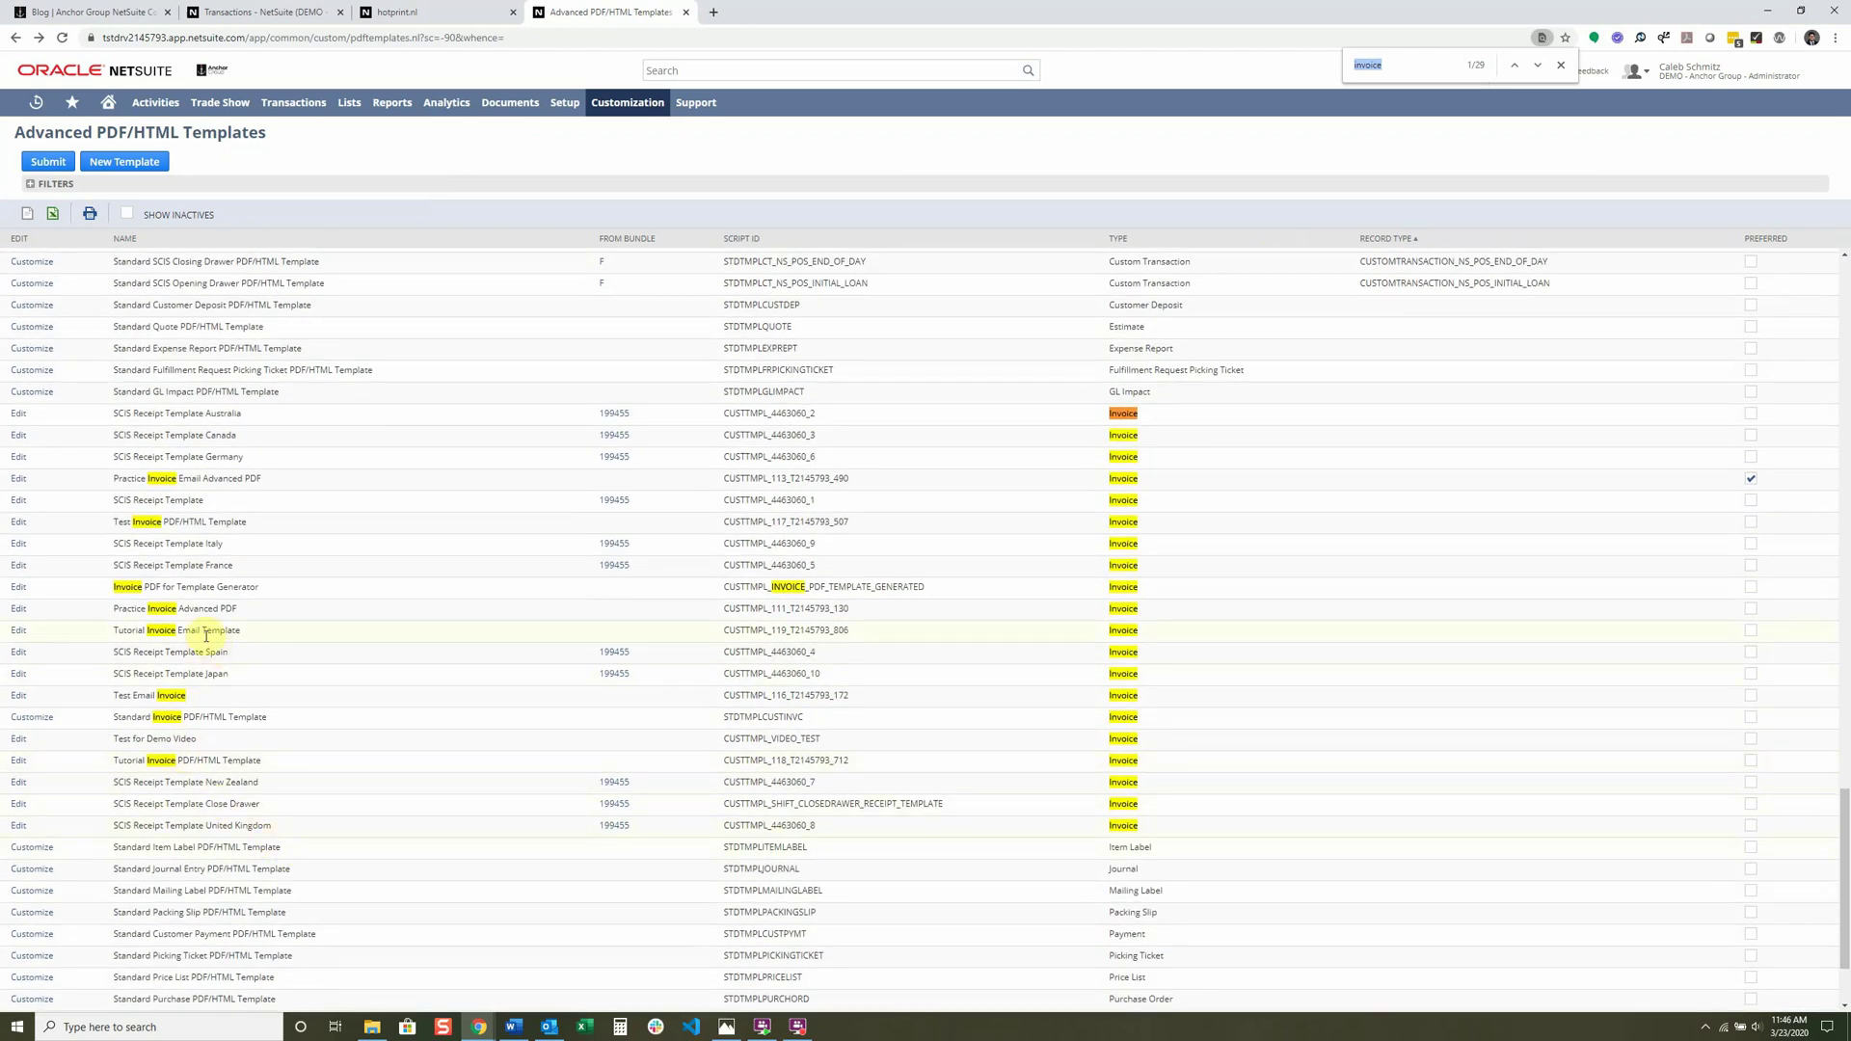
{"action": "left_click", "coordinate": [18, 632]}
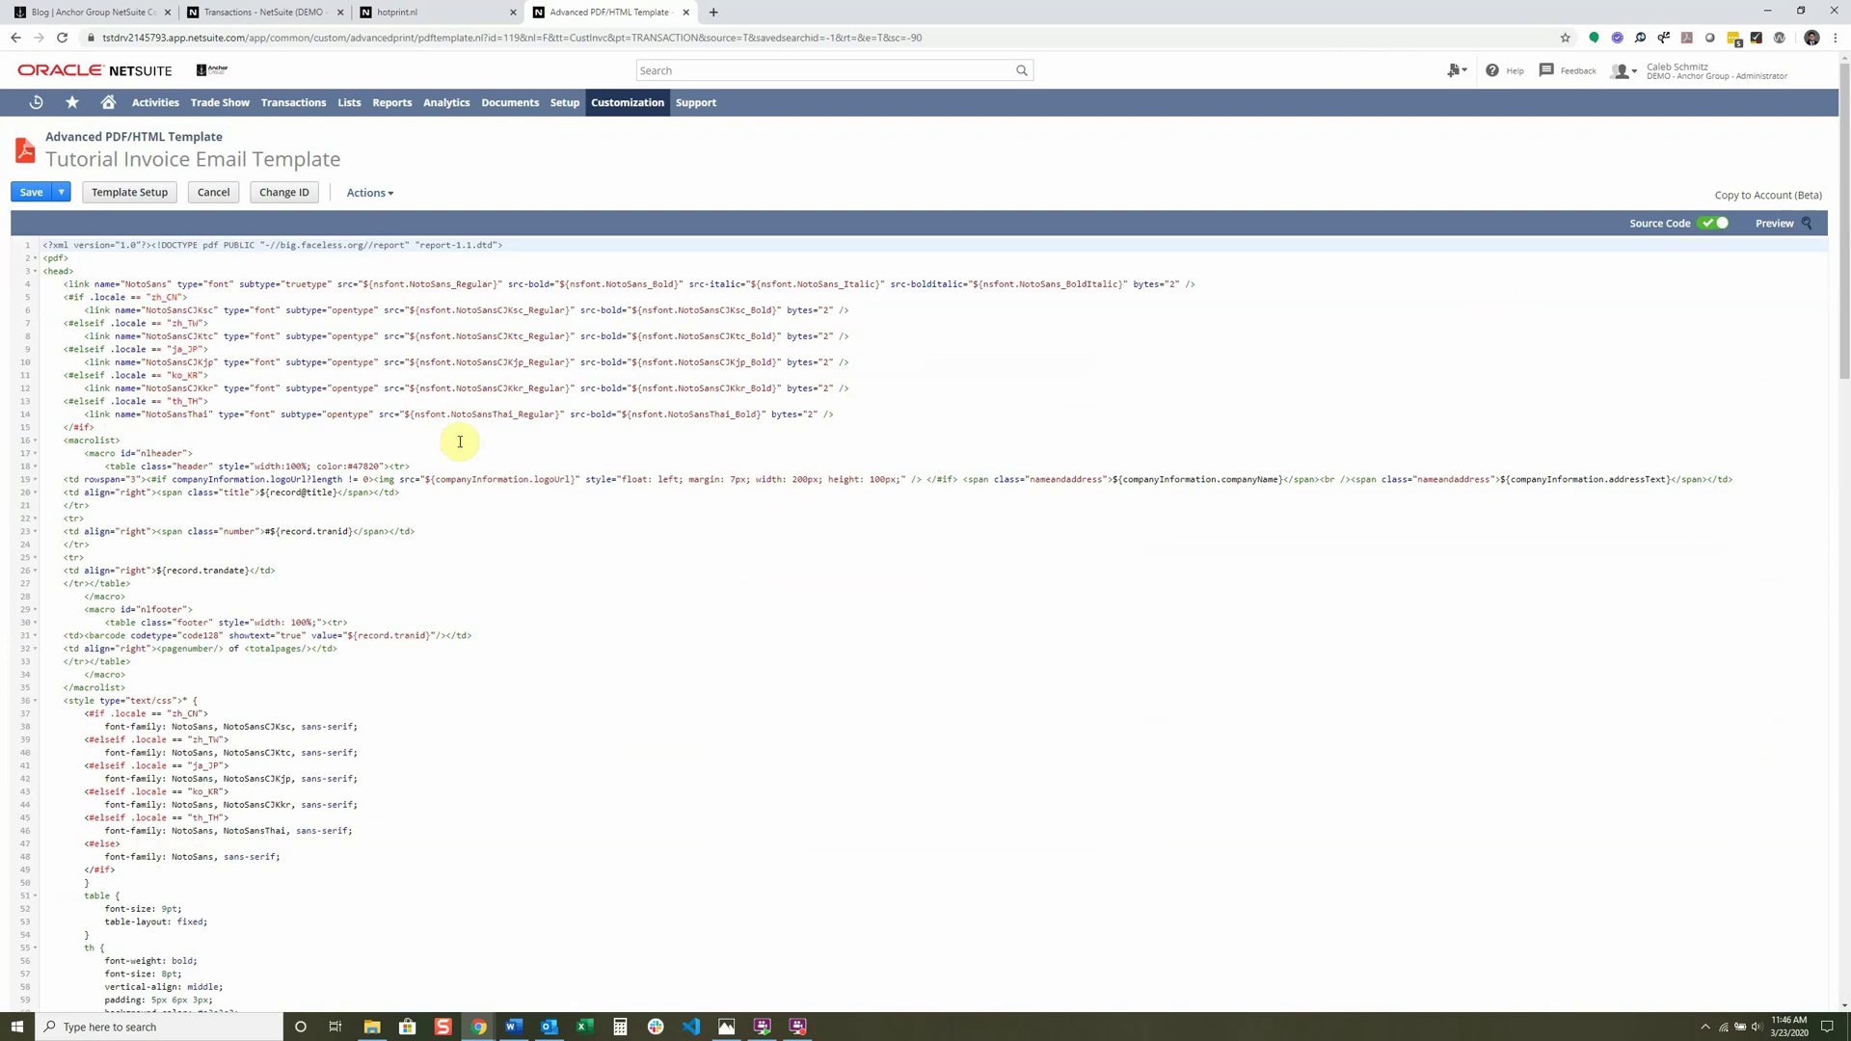
{"action": "left_click", "coordinate": [707, 557]}
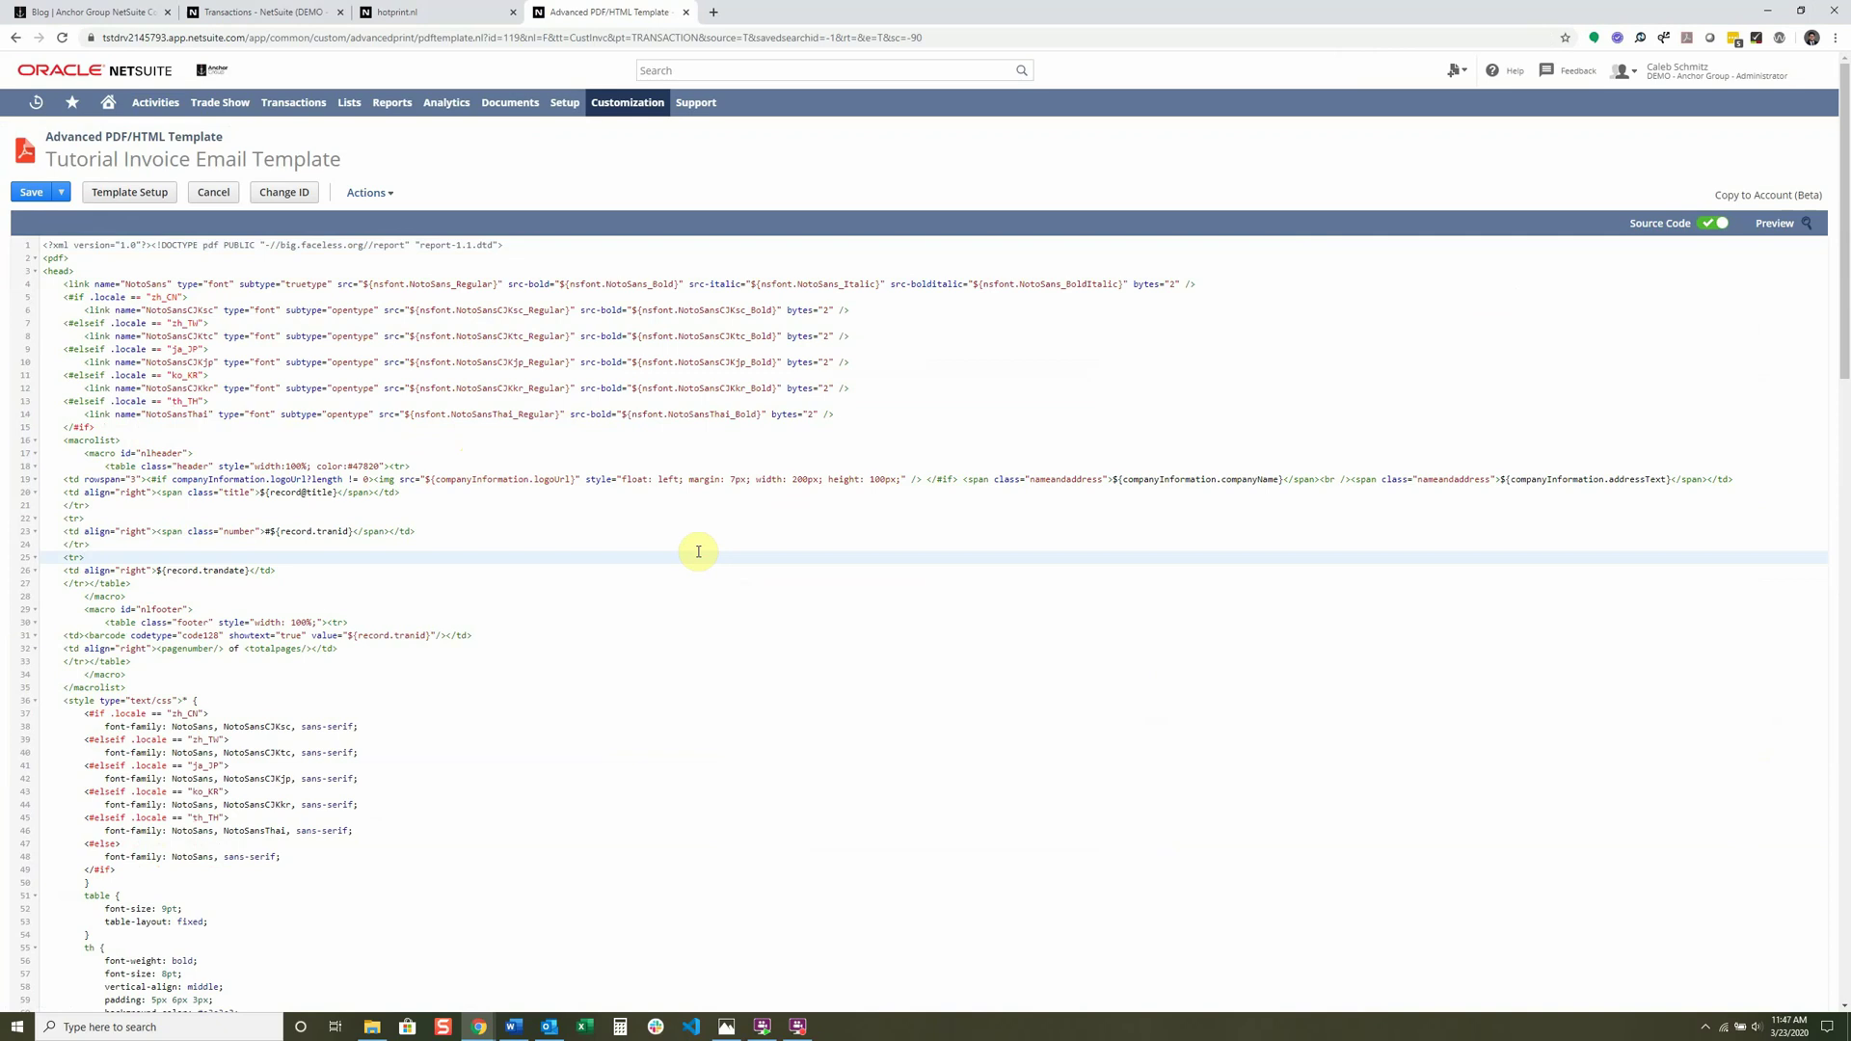
{"action": "left_click", "coordinate": [84, 13]}
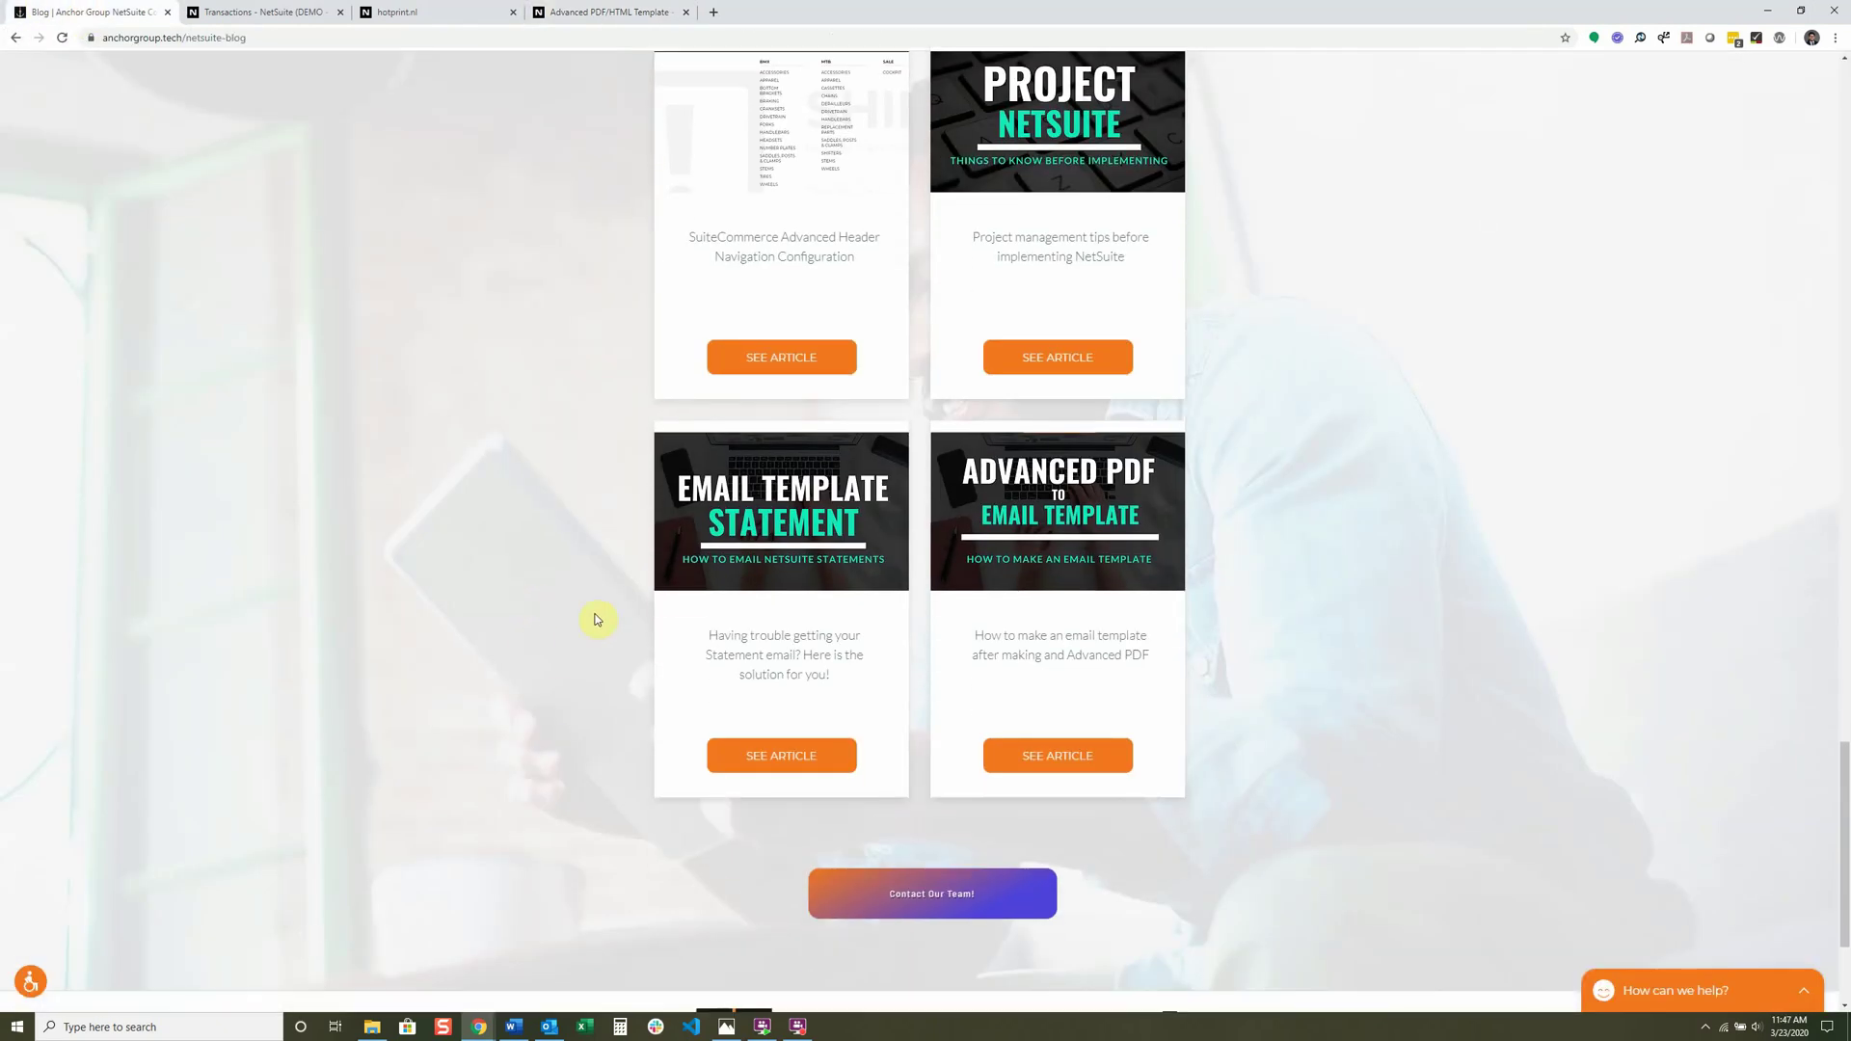
Open the 'Advanced PDF to Email Template' article and read through its LinkedIn guide.
{"action": "left_click", "coordinate": [1082, 760]}
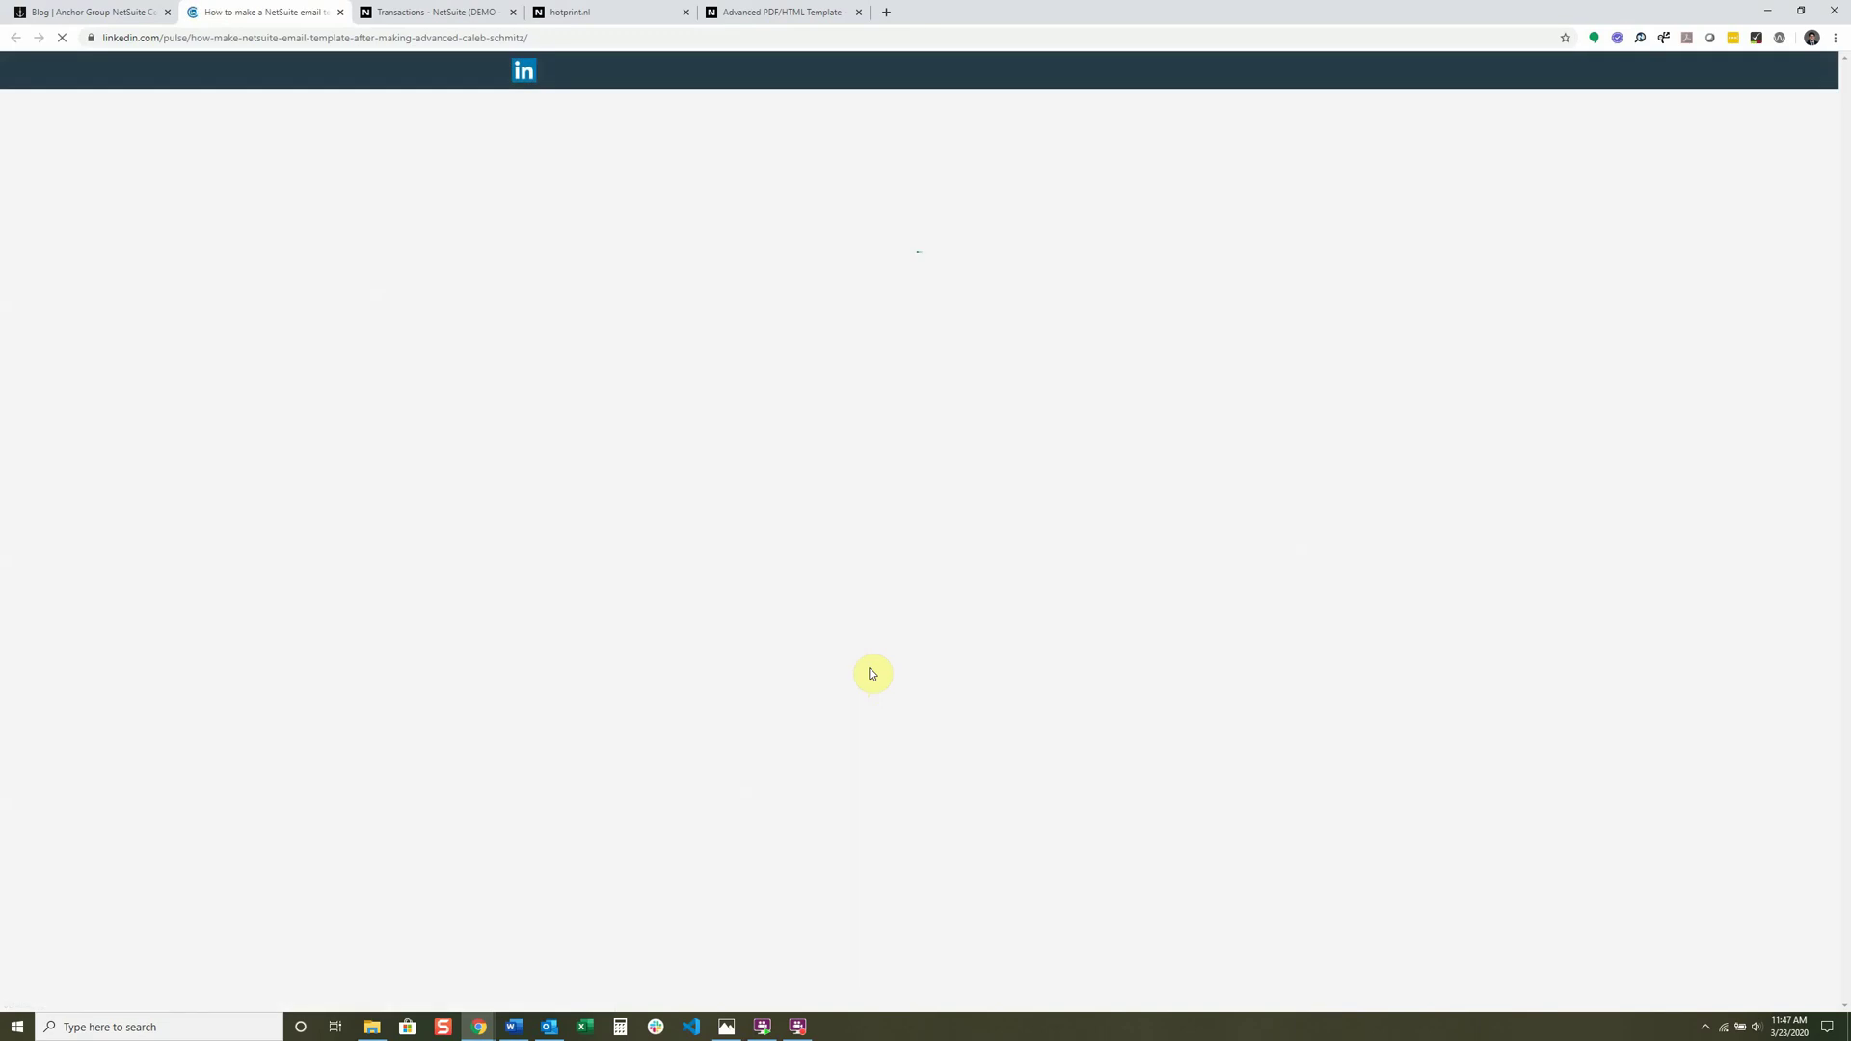
{"action": "scroll", "coordinate": [891, 676], "scroll_direction": "down", "scroll_amount": 3}
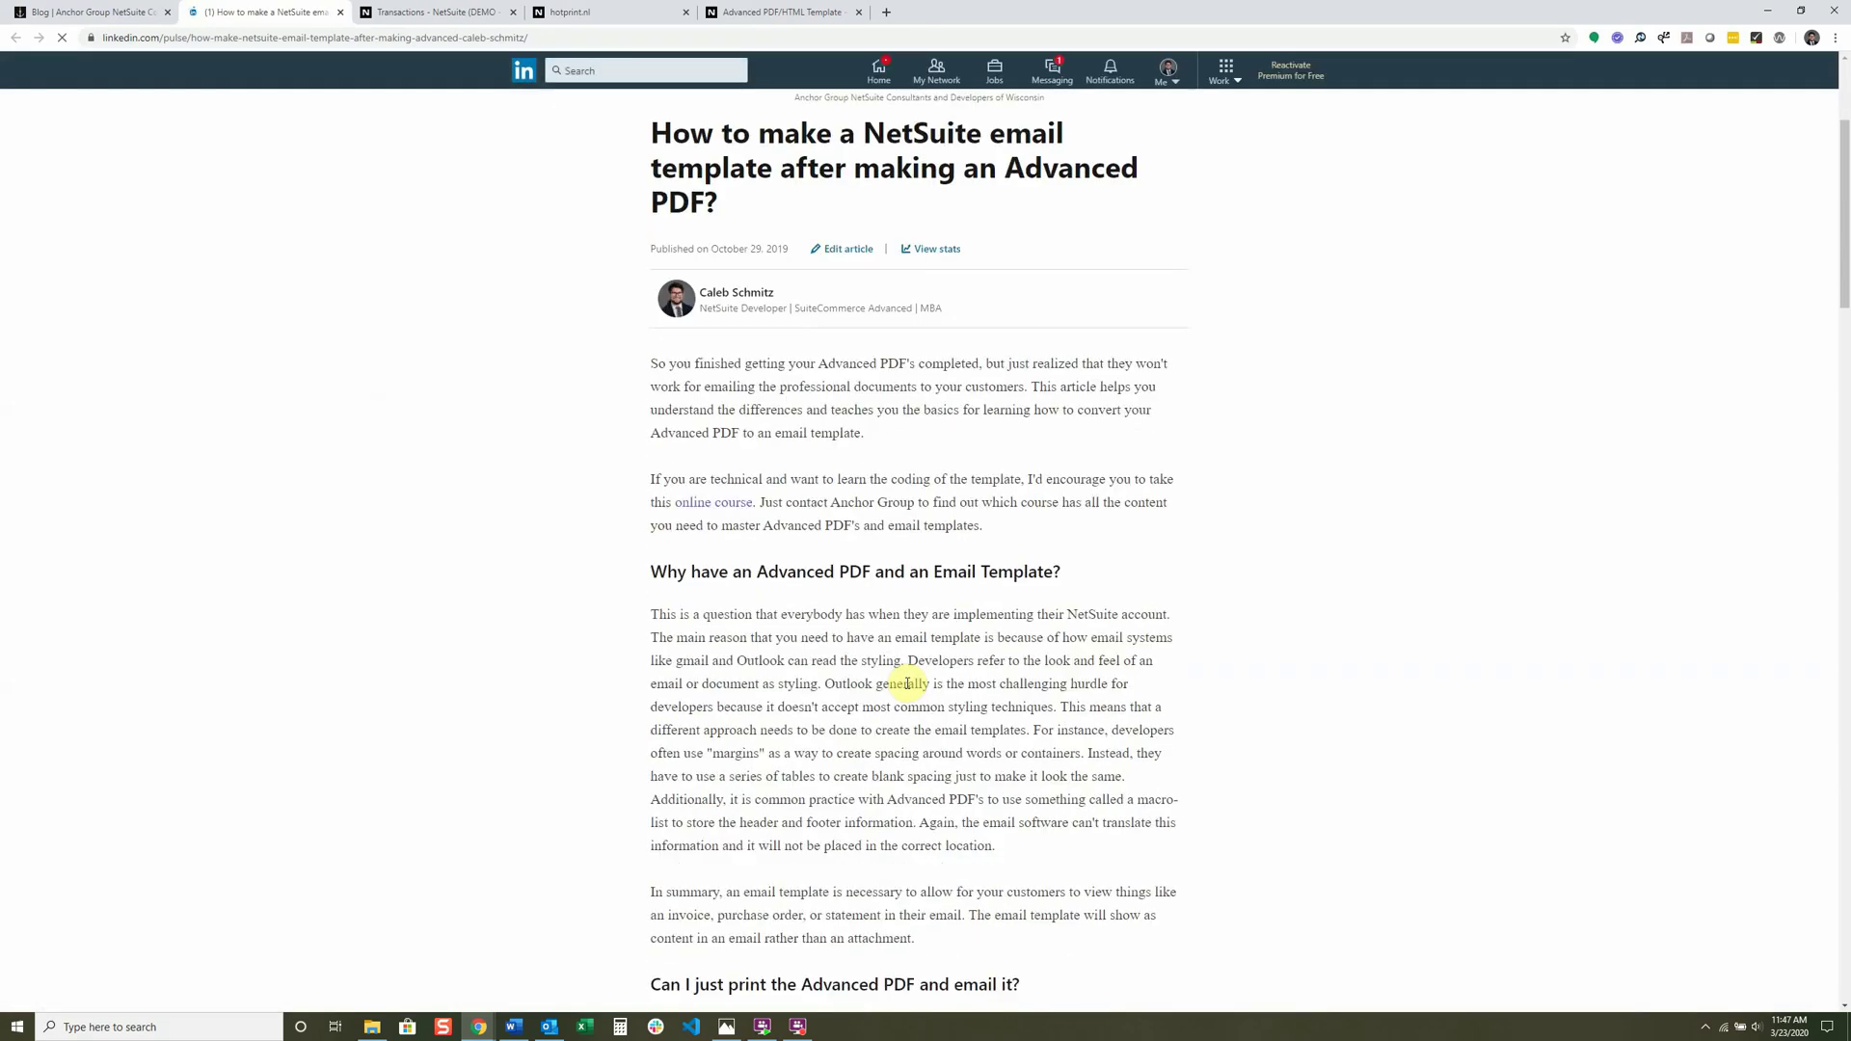
{"action": "scroll", "coordinate": [887, 655], "scroll_direction": "down", "scroll_amount": 4}
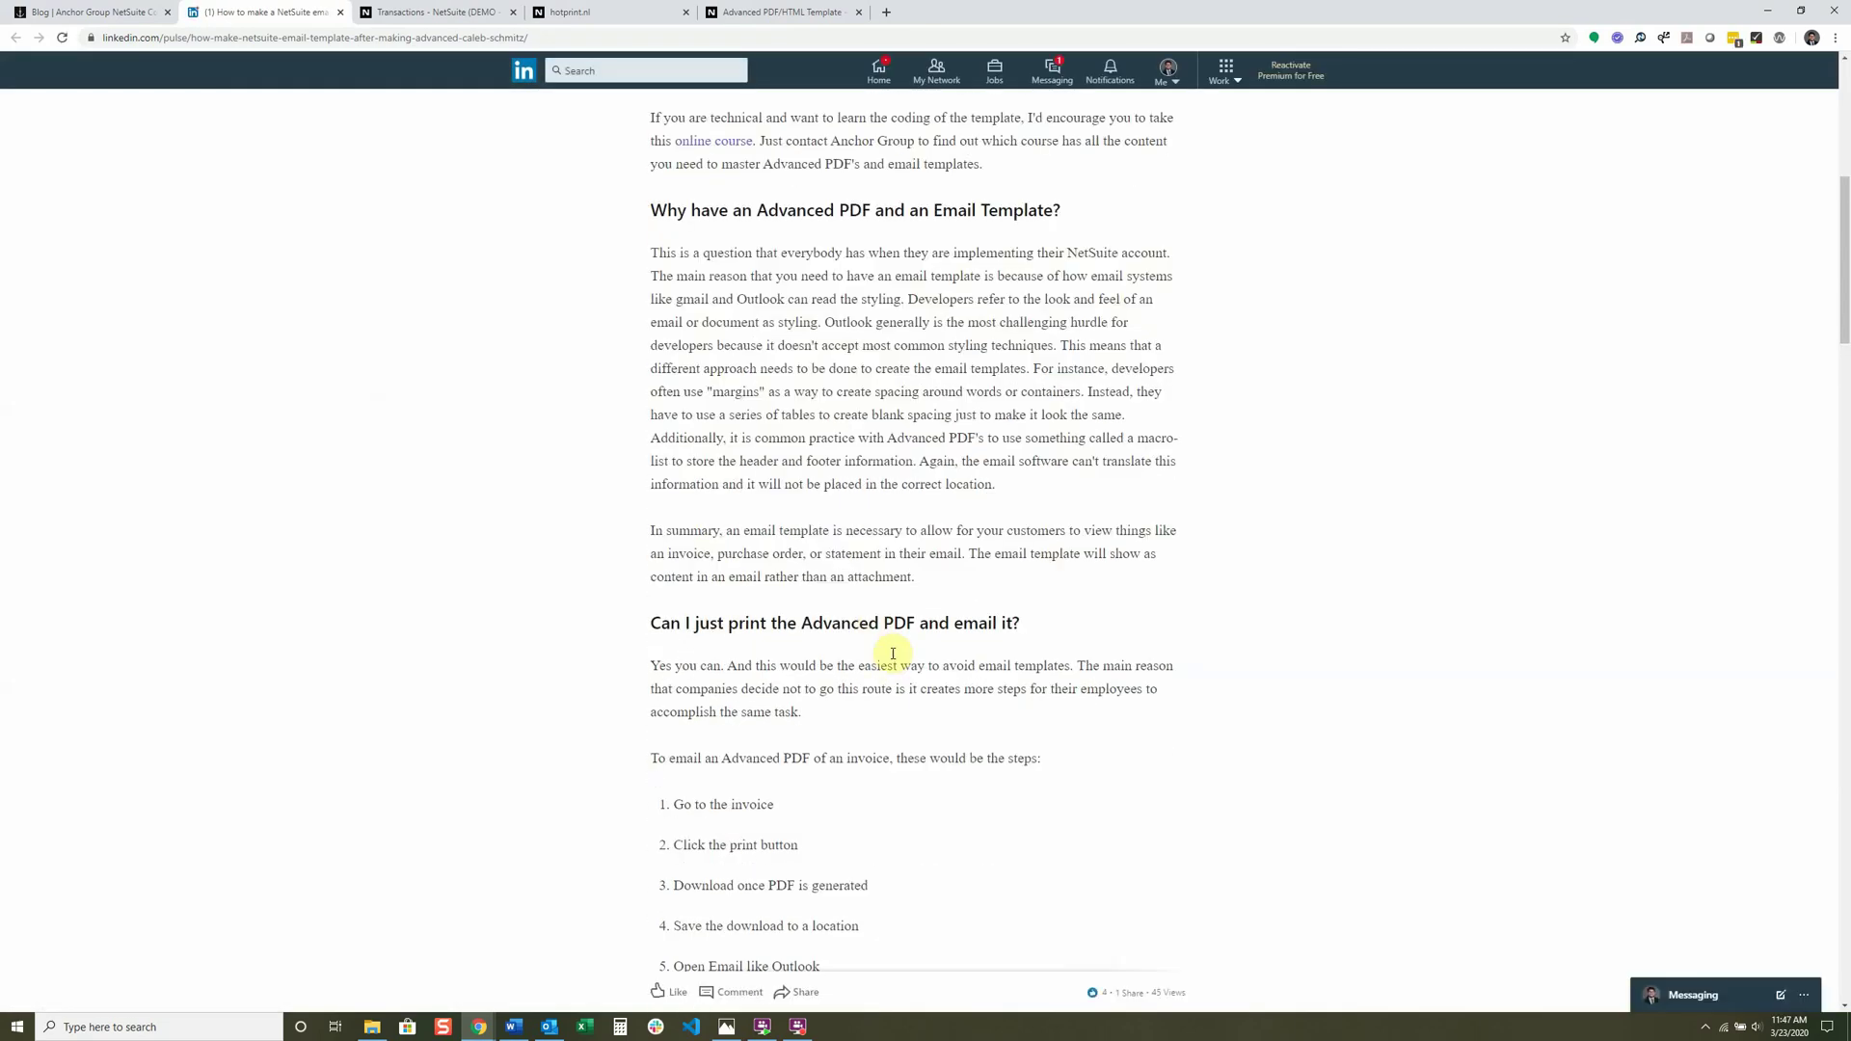
{"action": "scroll", "coordinate": [896, 656], "scroll_direction": "down", "scroll_amount": 3}
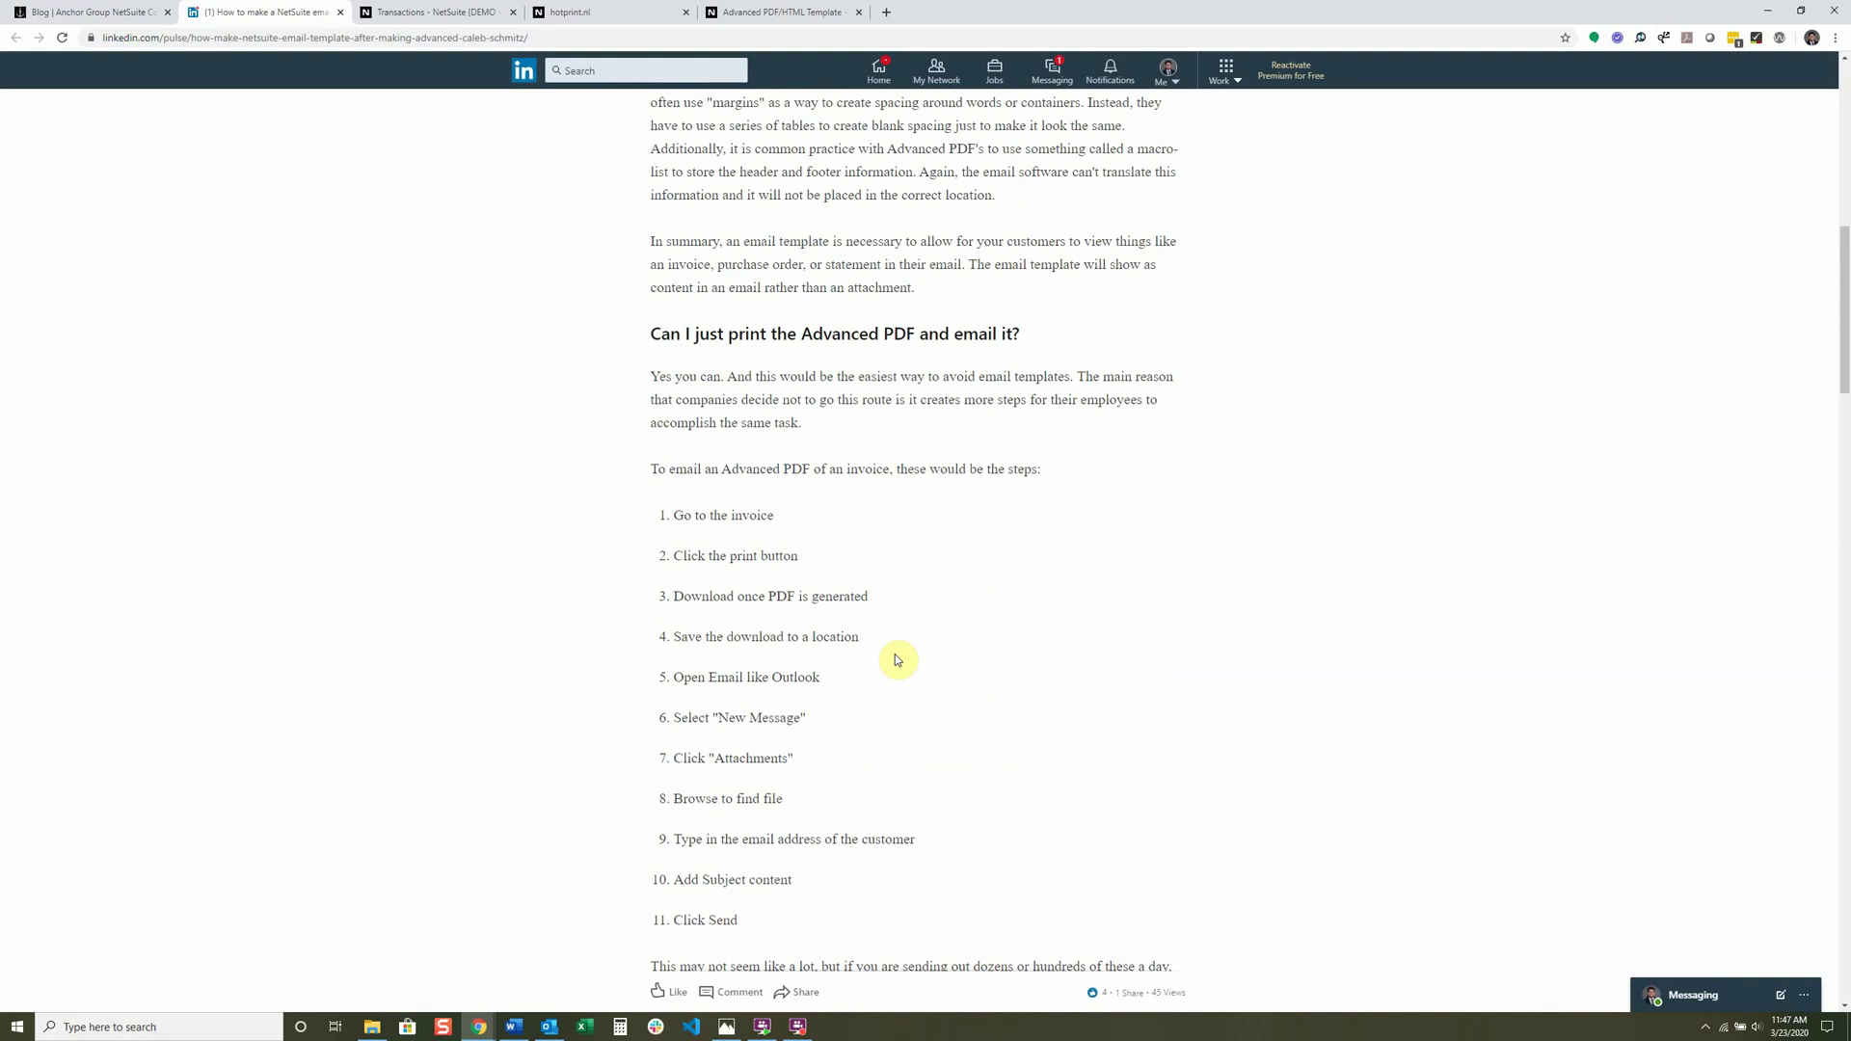
{"action": "scroll", "coordinate": [898, 661], "scroll_direction": "down", "scroll_amount": 1}
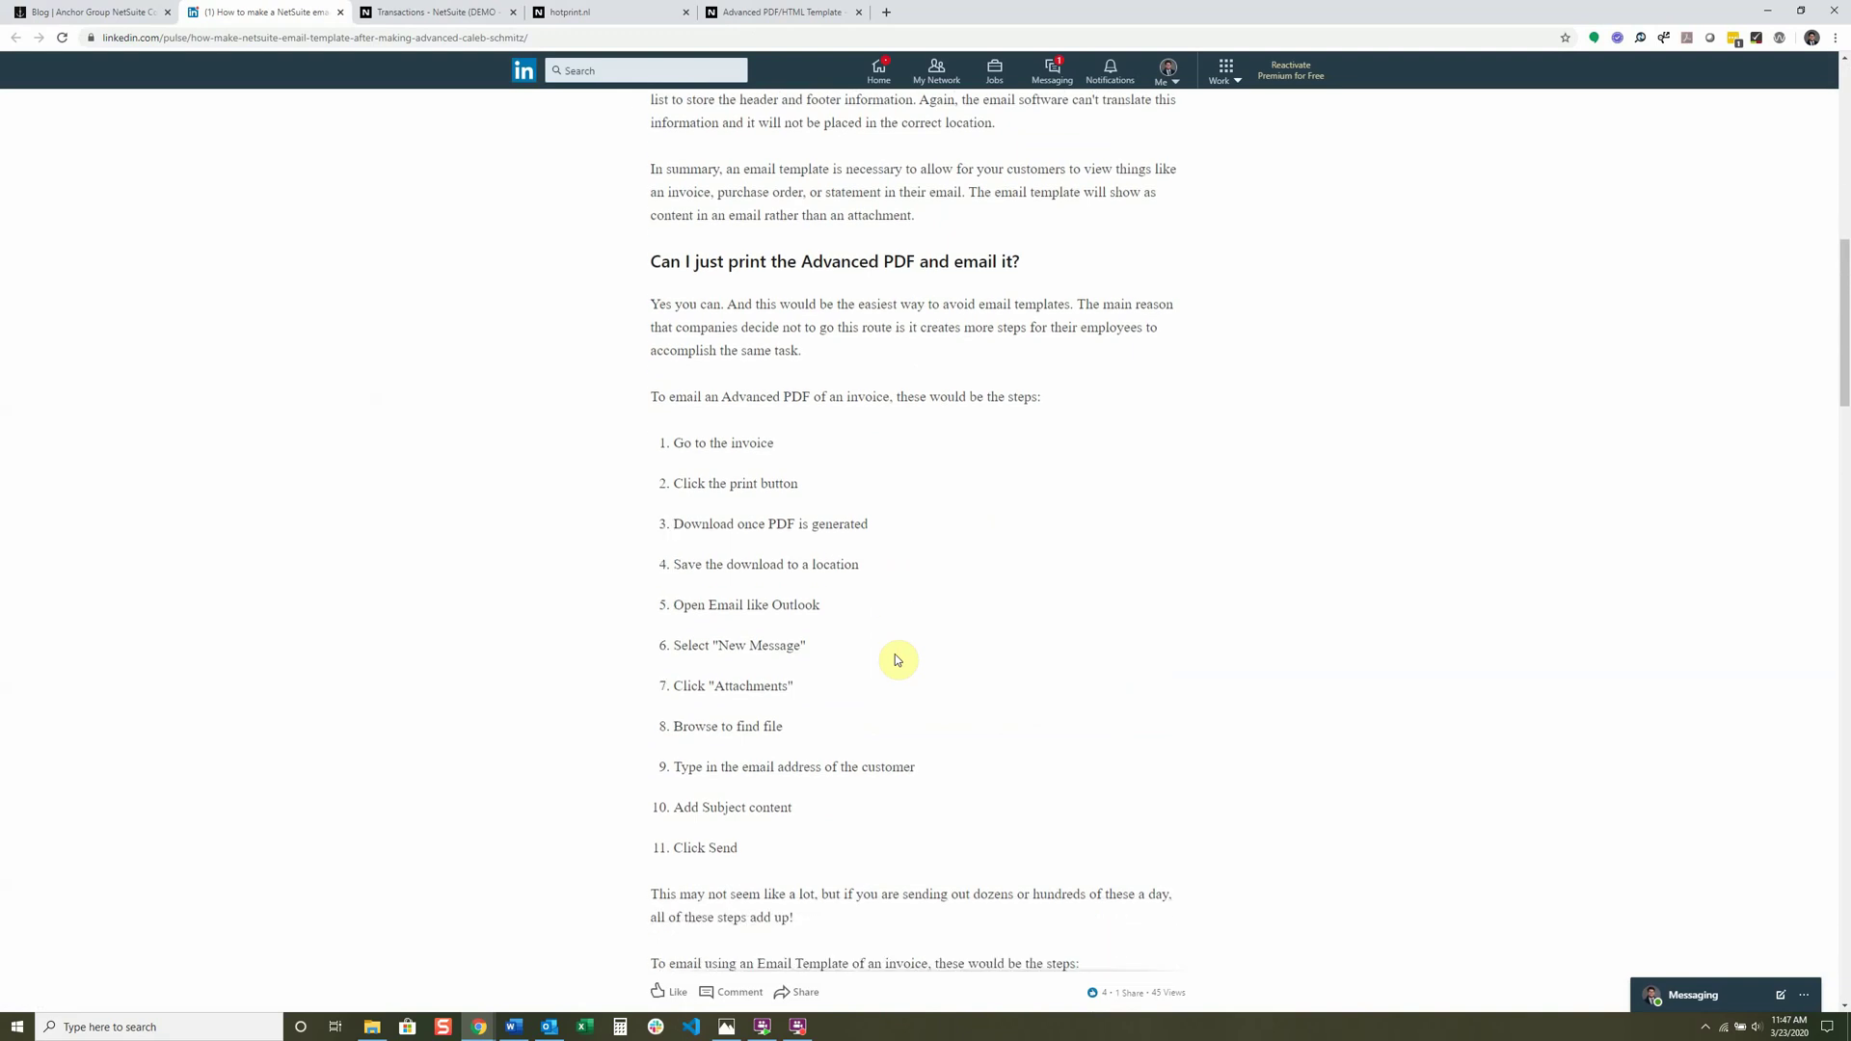
{"action": "scroll", "coordinate": [898, 660], "scroll_direction": "down", "scroll_amount": 10}
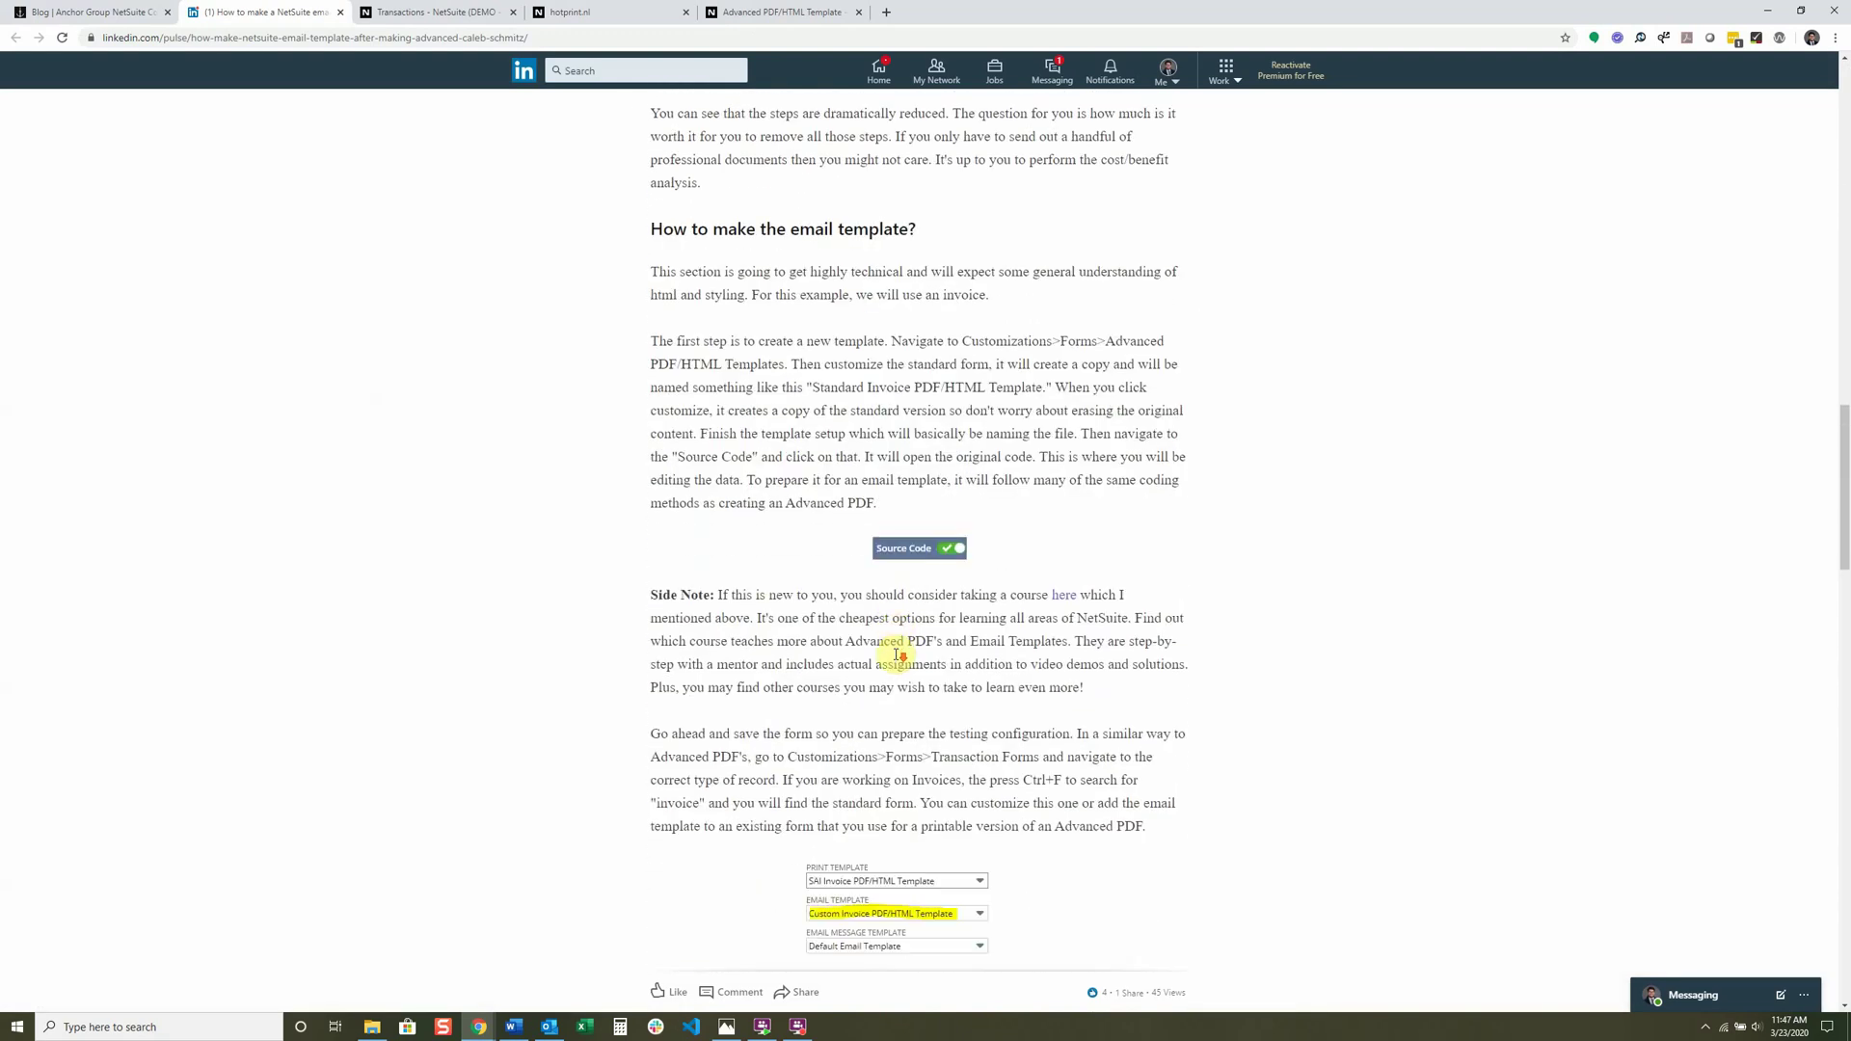
{"action": "scroll", "coordinate": [896, 656], "scroll_direction": "down", "scroll_amount": 4}
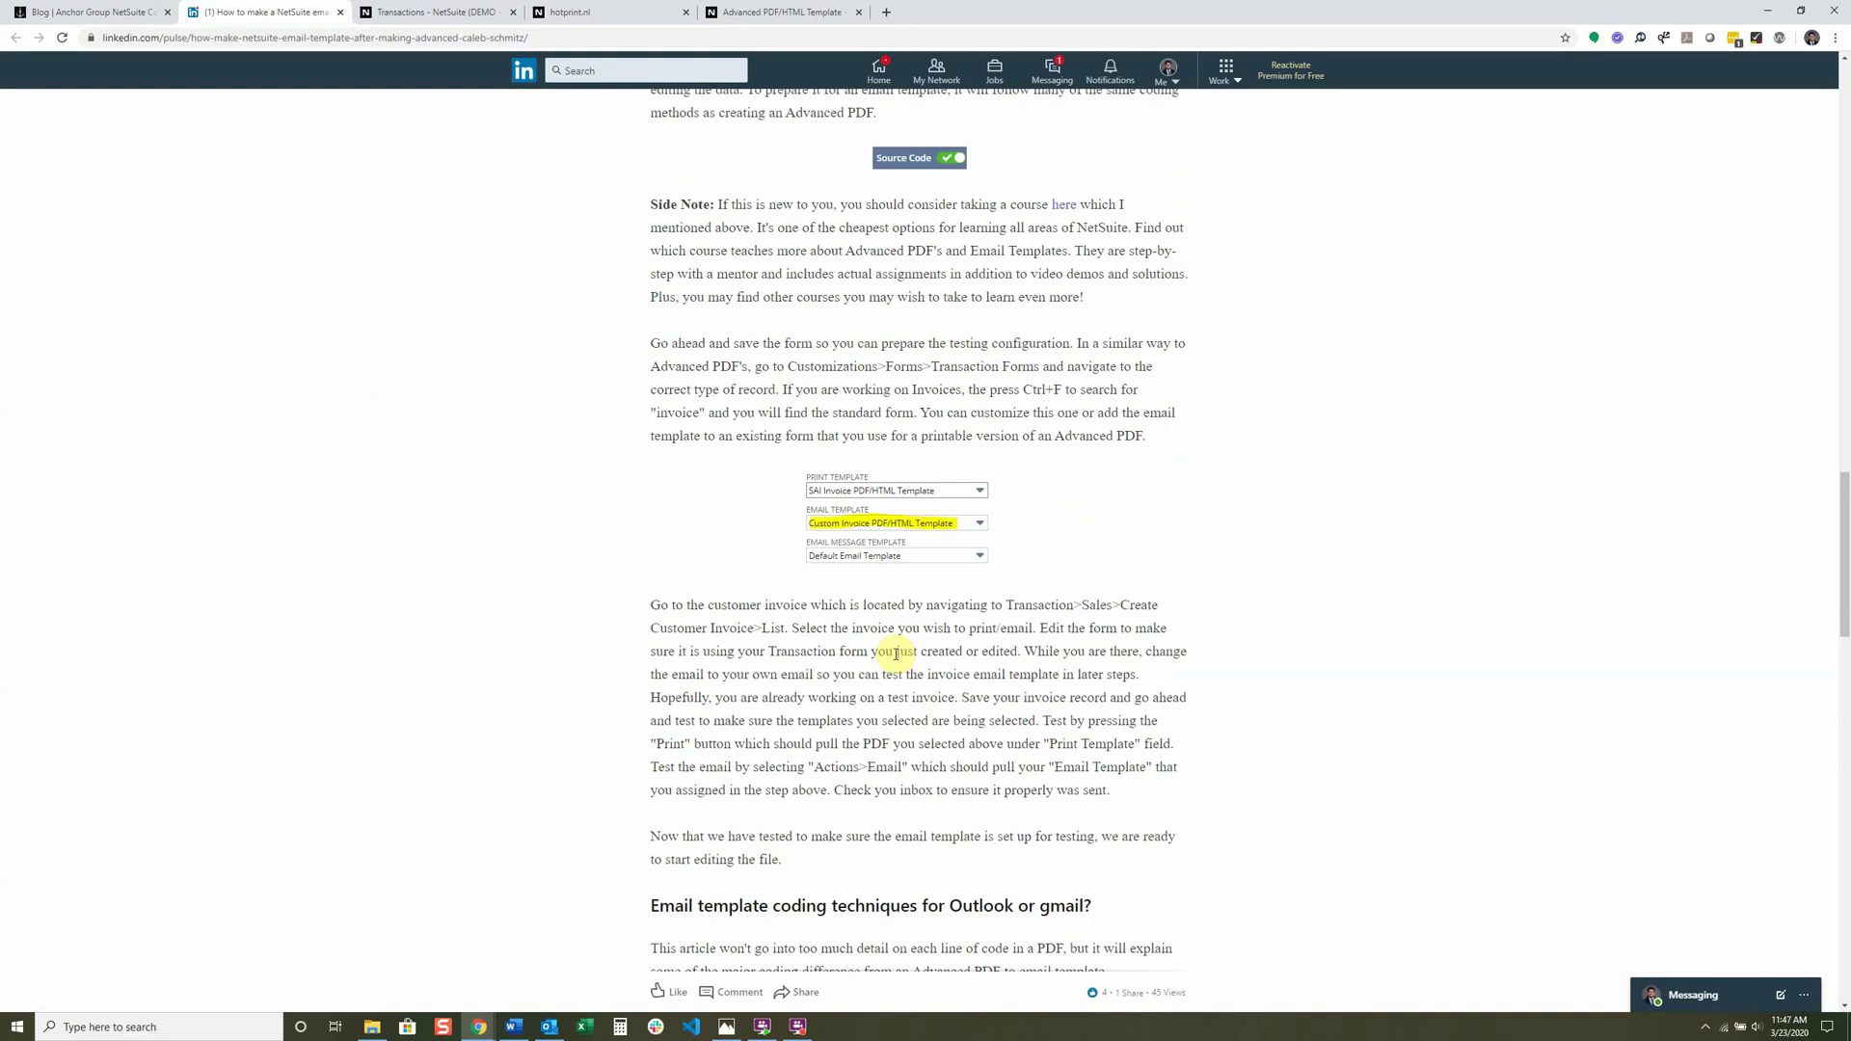
{"action": "scroll", "coordinate": [897, 654], "scroll_direction": "up", "scroll_amount": 2}
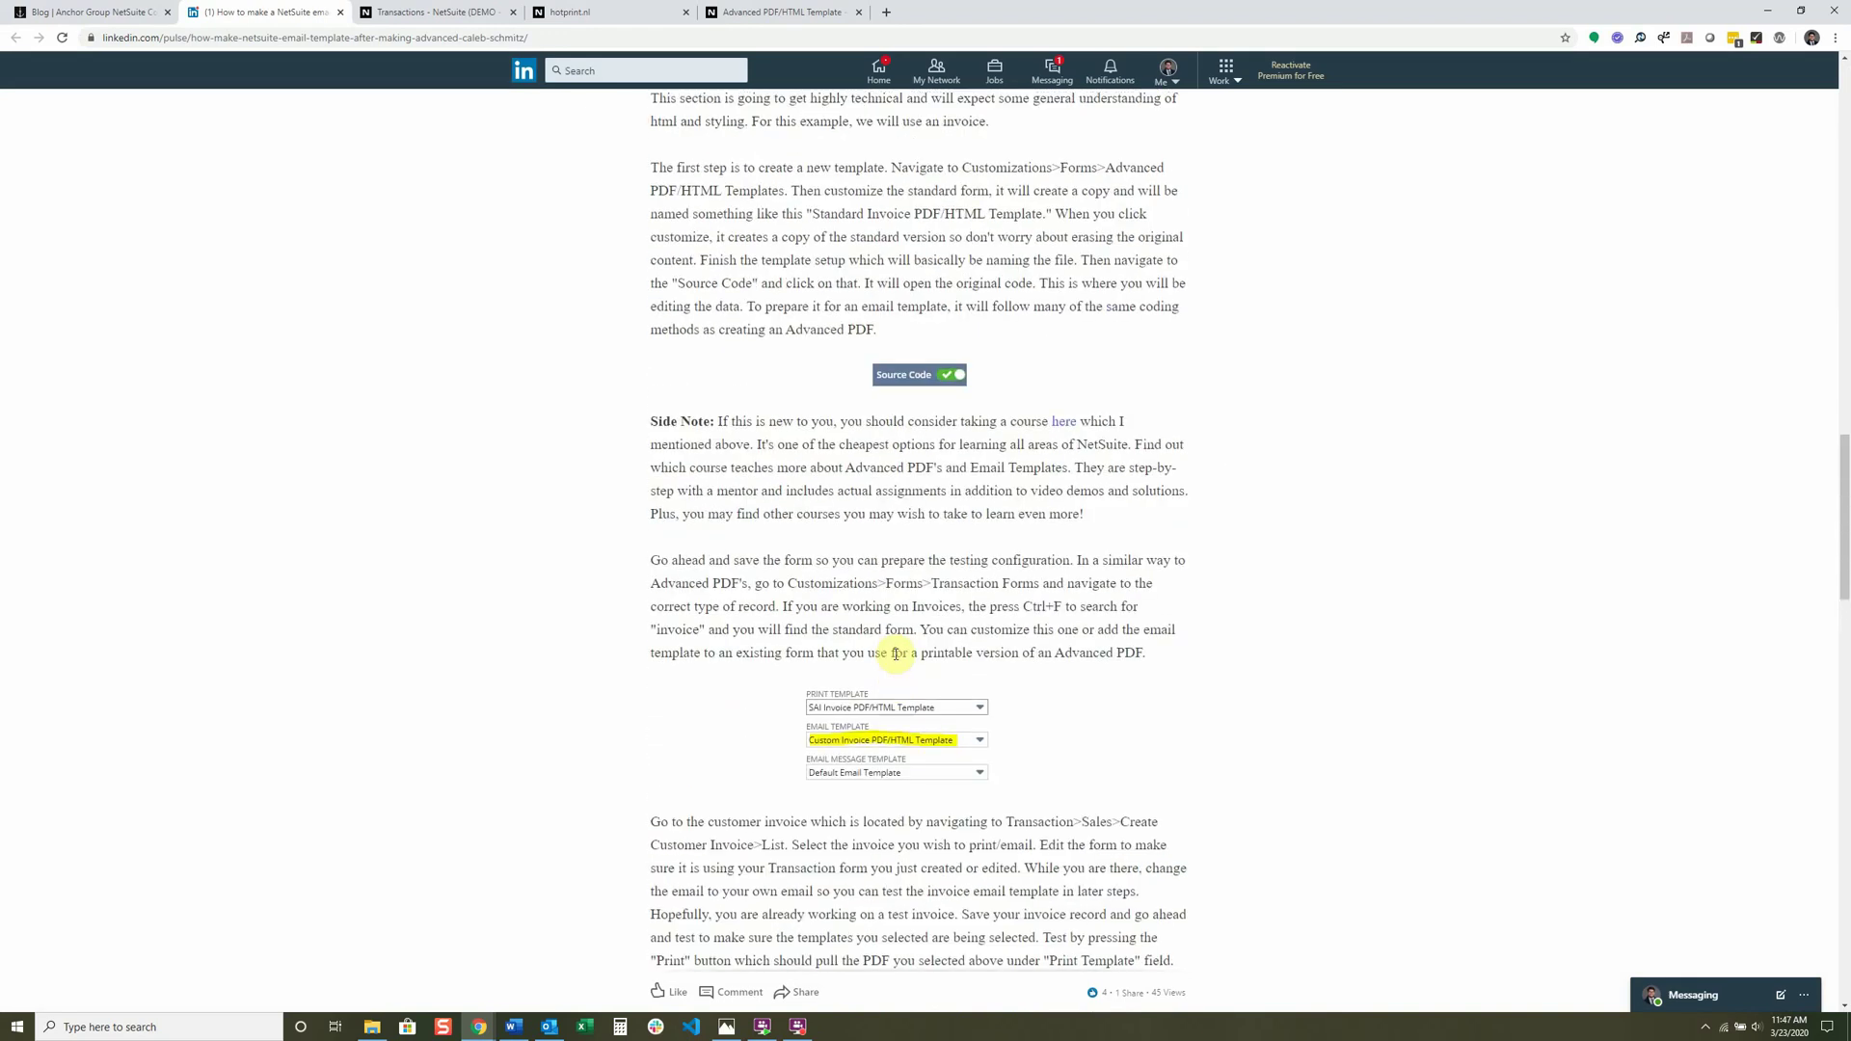
{"action": "scroll", "coordinate": [896, 654], "scroll_direction": "down", "scroll_amount": 3}
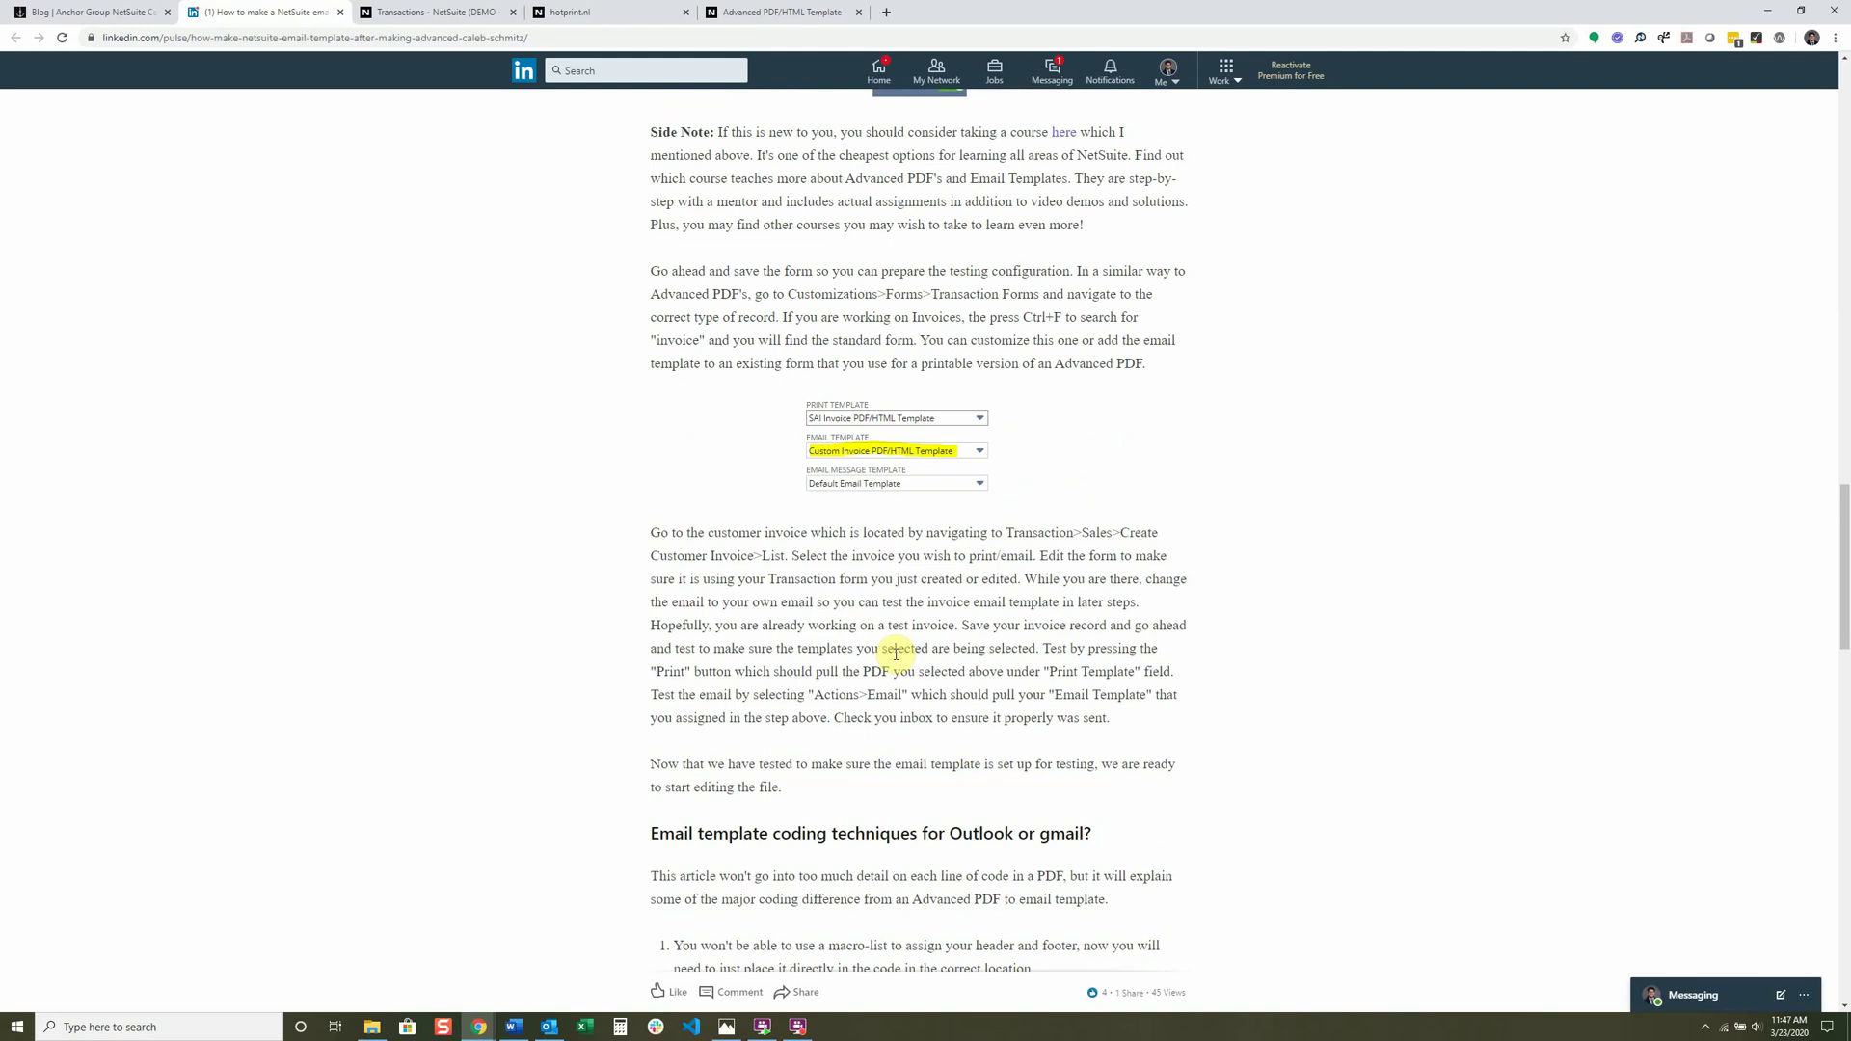
{"action": "scroll", "coordinate": [896, 653], "scroll_direction": "down", "scroll_amount": 1}
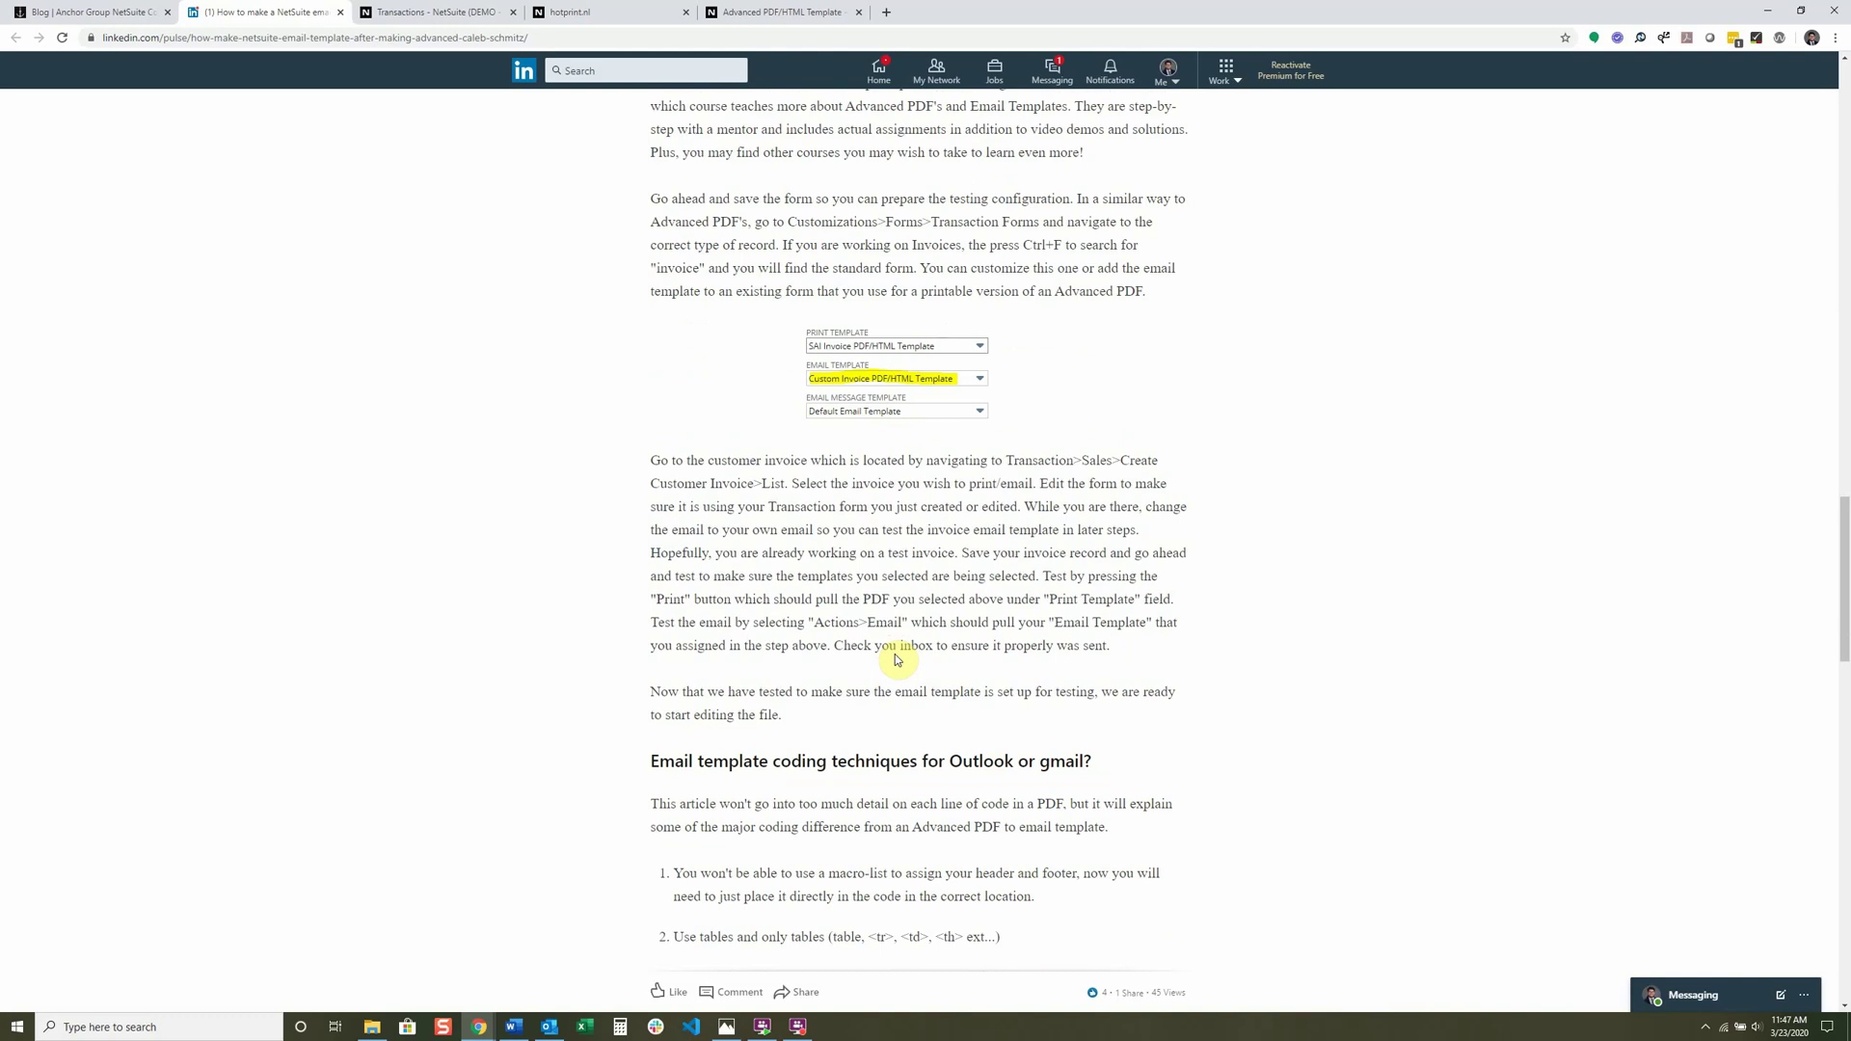
{"action": "scroll", "coordinate": [896, 659], "scroll_direction": "down", "scroll_amount": 5}
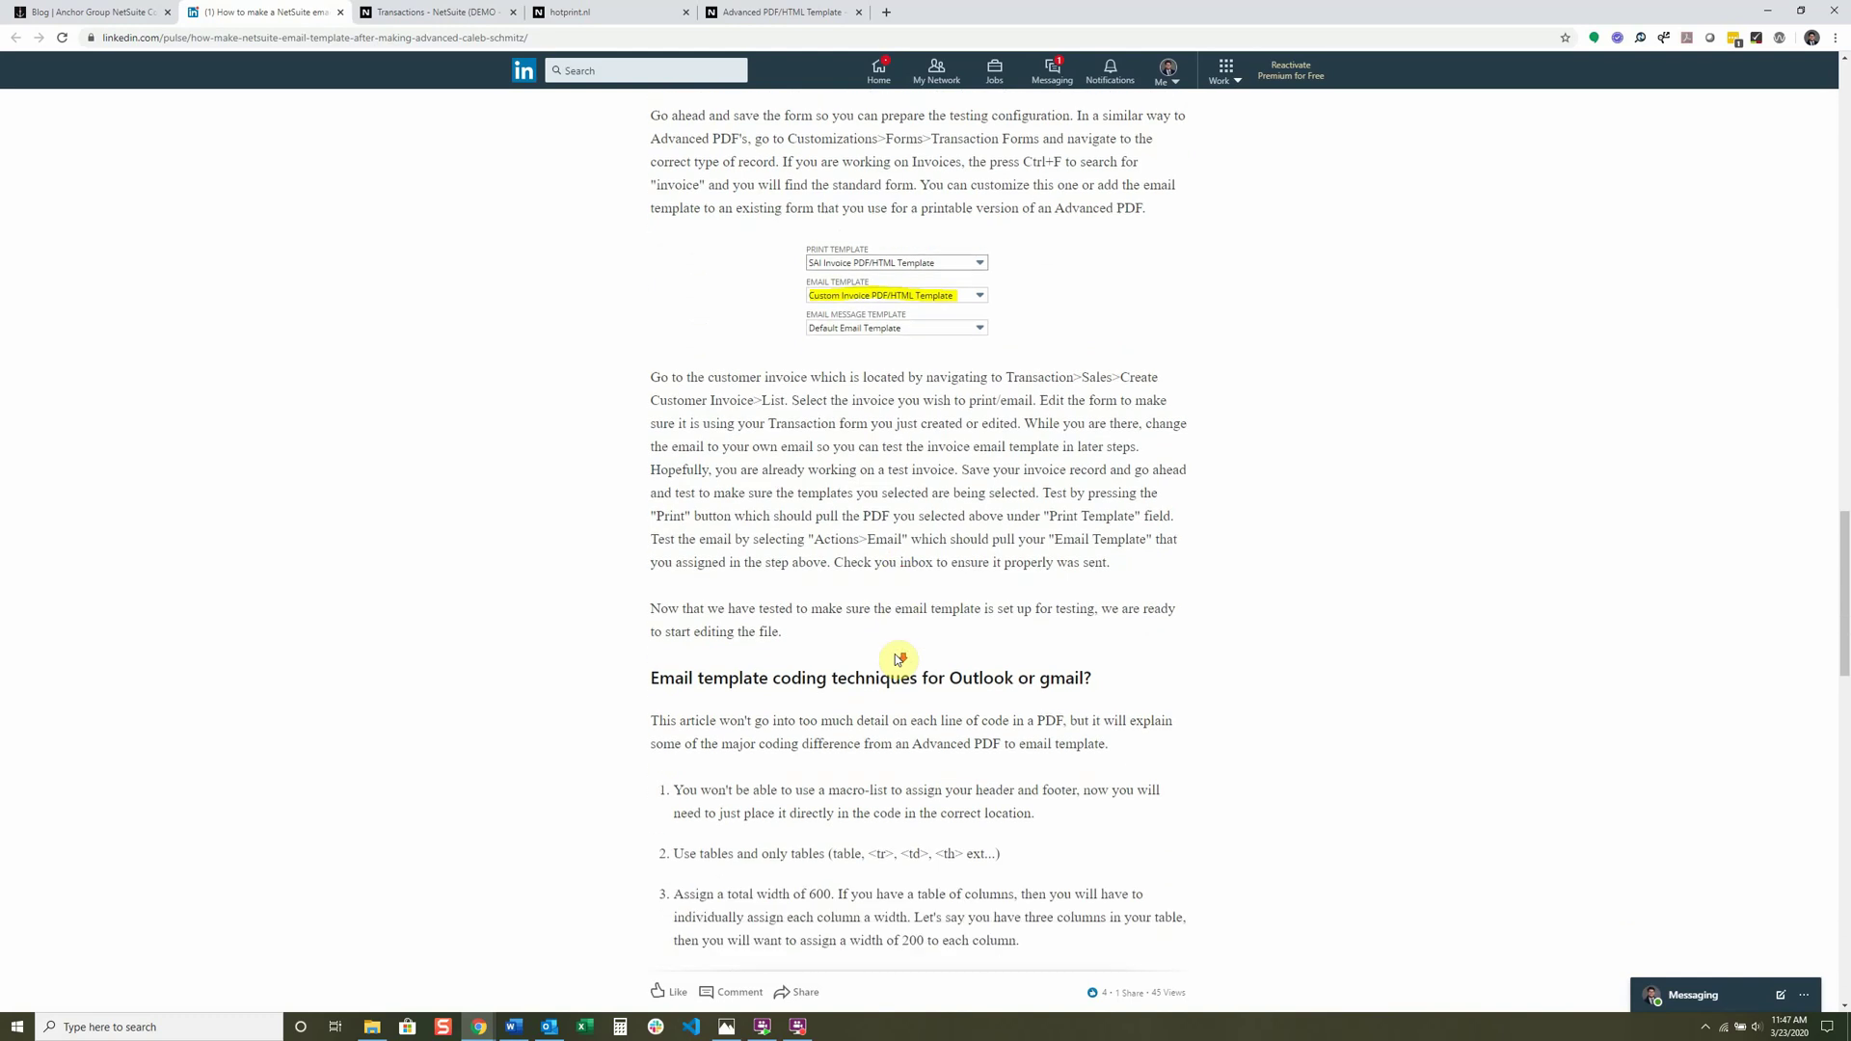
{"action": "scroll", "coordinate": [896, 657], "scroll_direction": "down", "scroll_amount": 1}
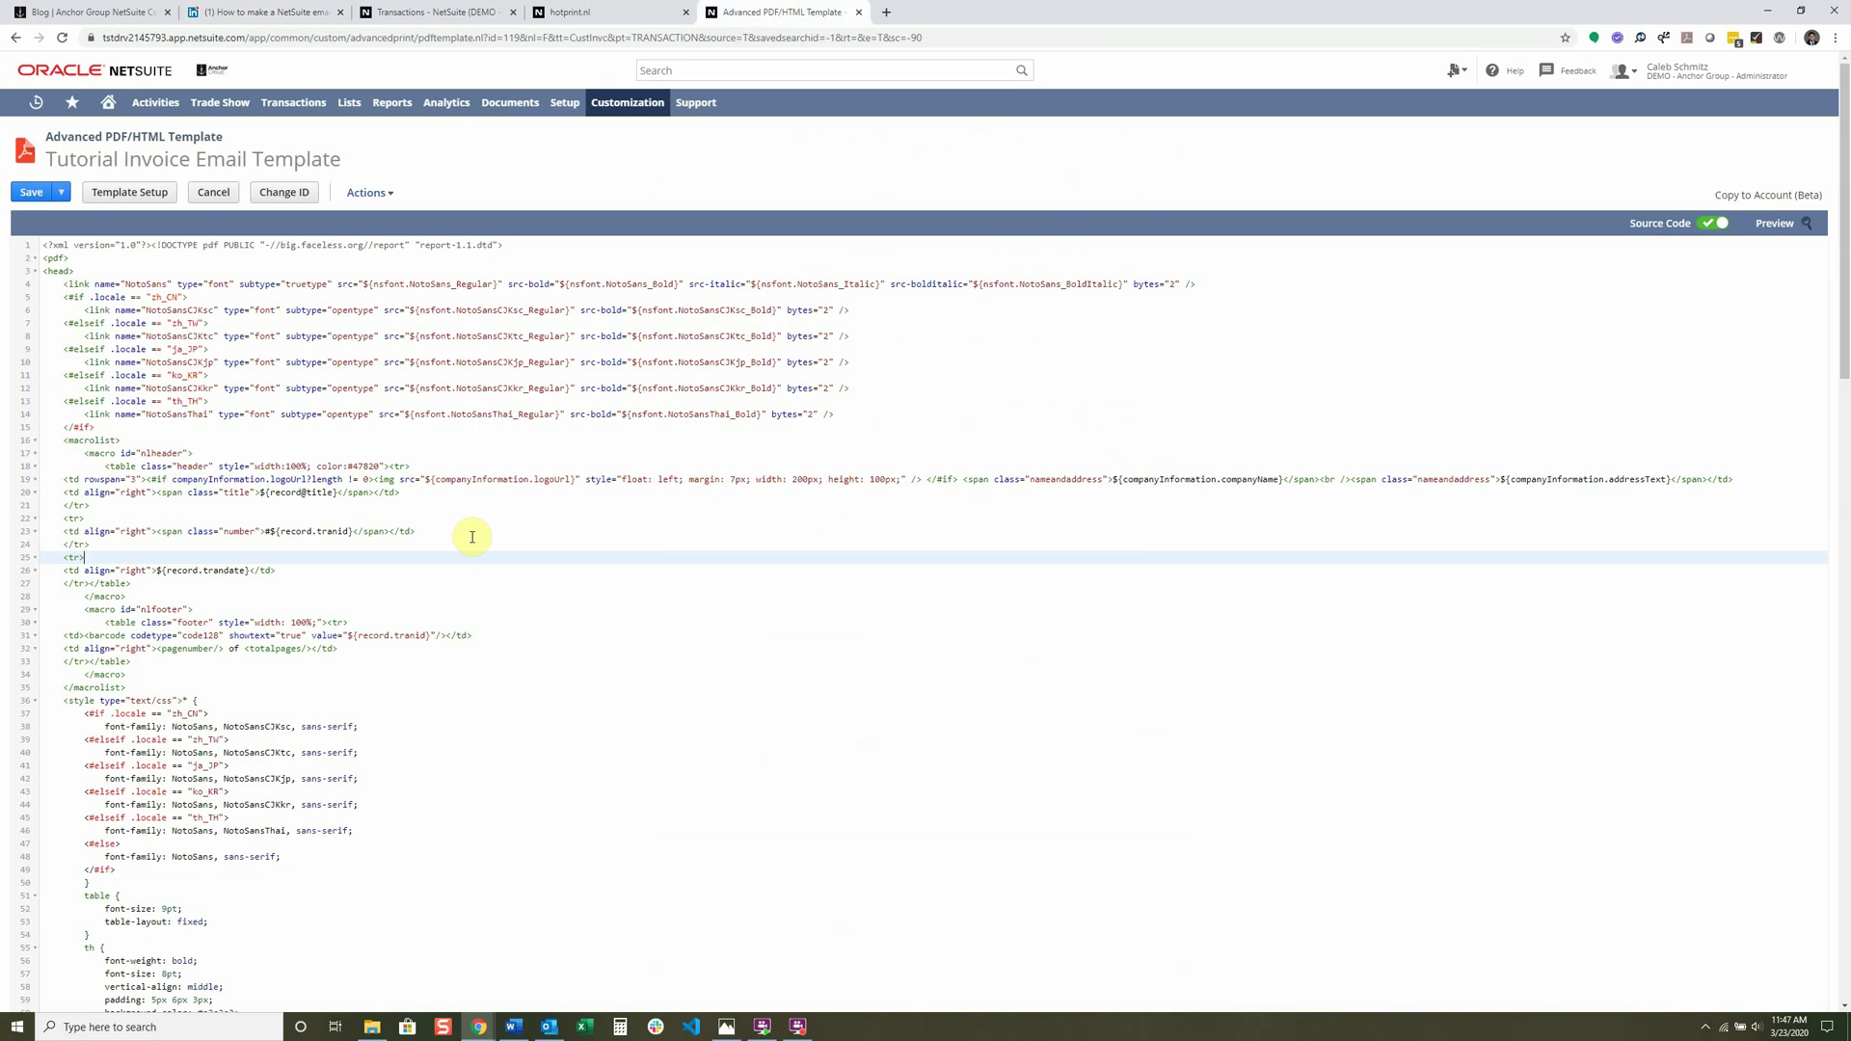
Select the nlfooter macro block, lines 29–34, in the template source.
{"action": "scroll", "coordinate": [472, 536], "scroll_direction": "down", "scroll_amount": 1}
{"action": "scroll", "coordinate": [453, 515], "scroll_direction": "up", "scroll_amount": 1}
{"action": "scroll", "coordinate": [433, 530], "scroll_direction": "down", "scroll_amount": 1}
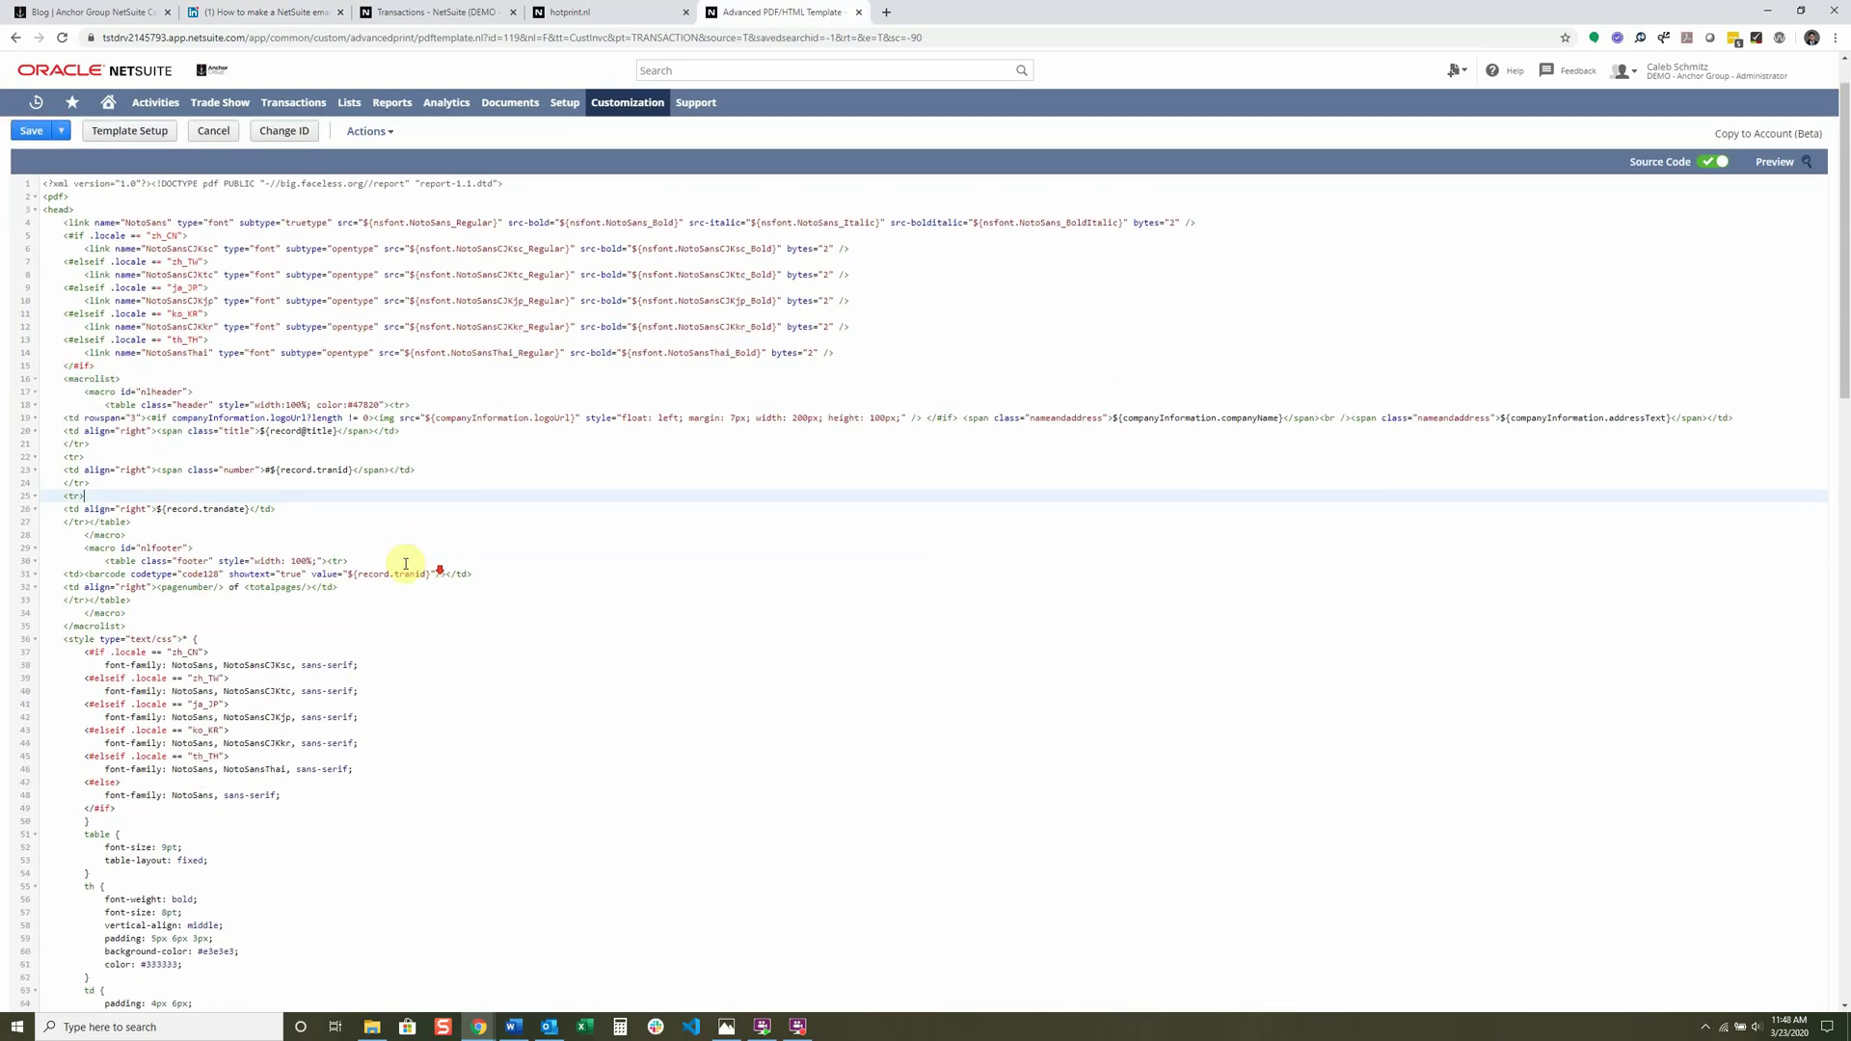
{"action": "scroll", "coordinate": [406, 564], "scroll_direction": "down", "scroll_amount": 1}
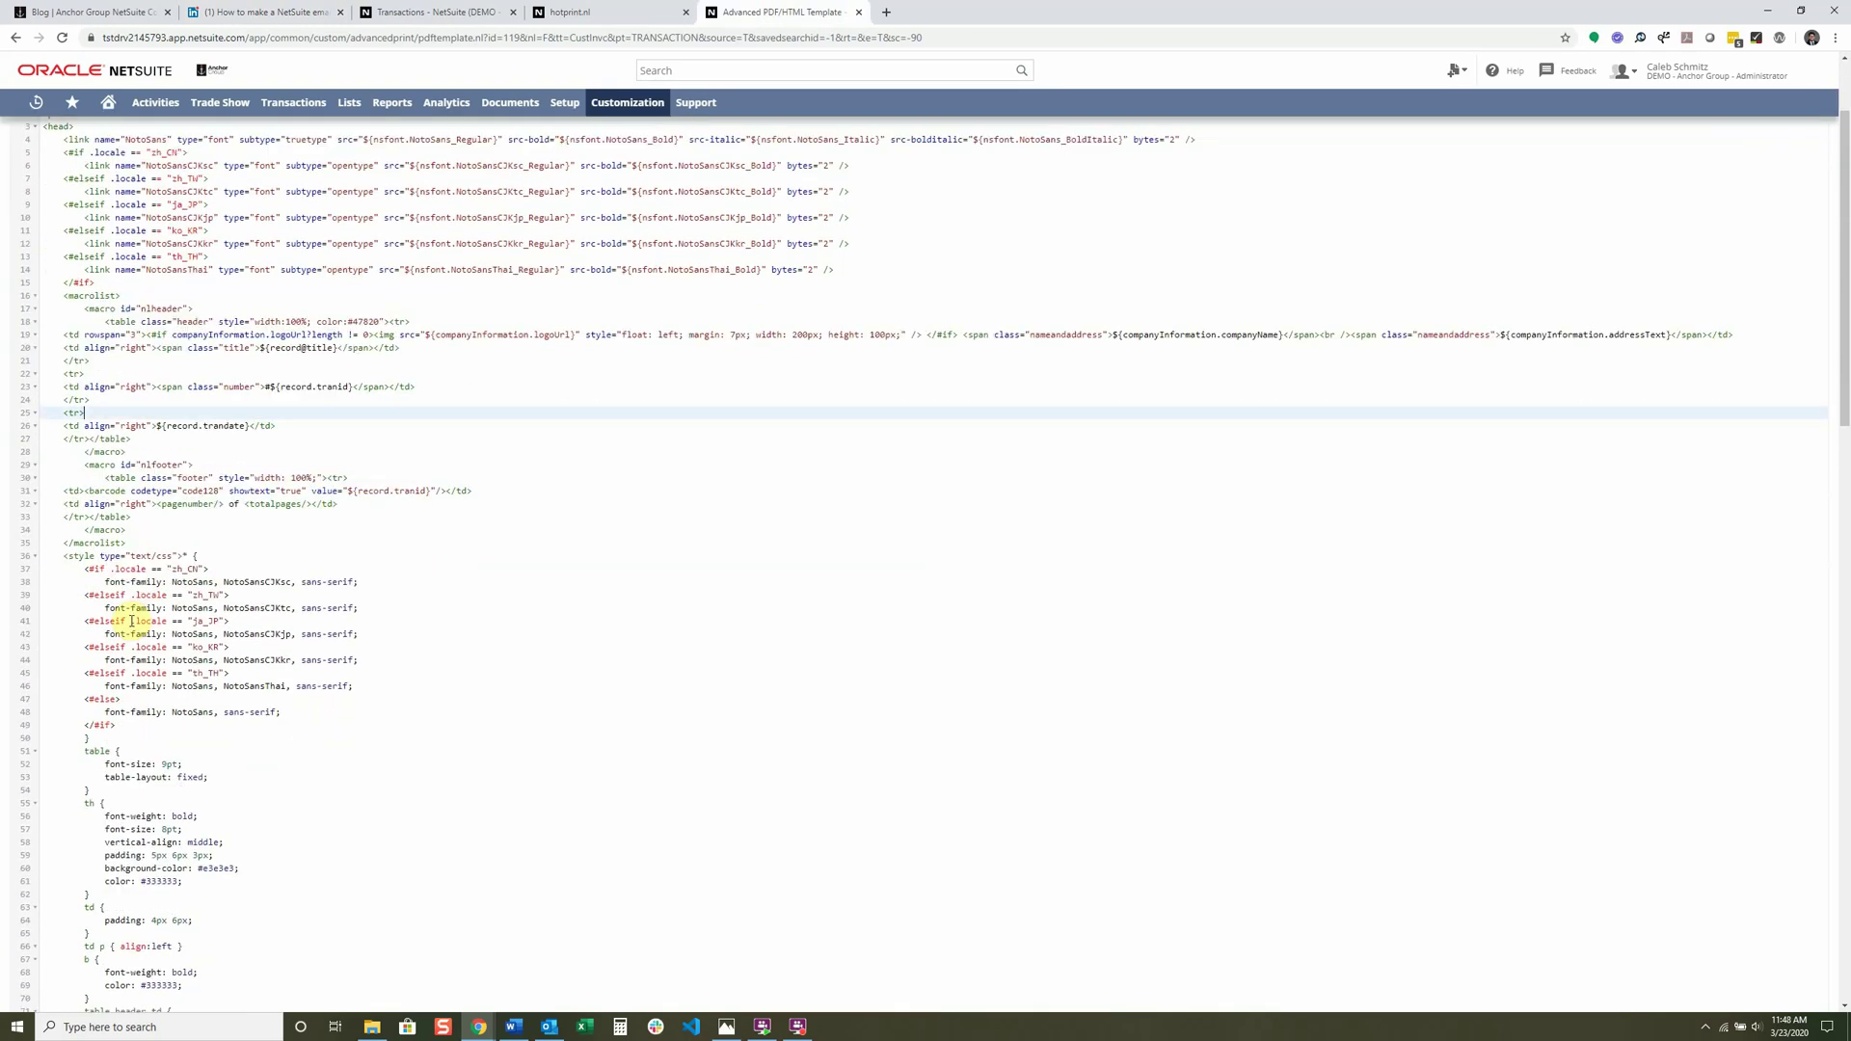
{"action": "left_click", "coordinate": [88, 518]}
{"action": "left_click_drag", "start_coordinate": [75, 531], "coordinate": [130, 530]}
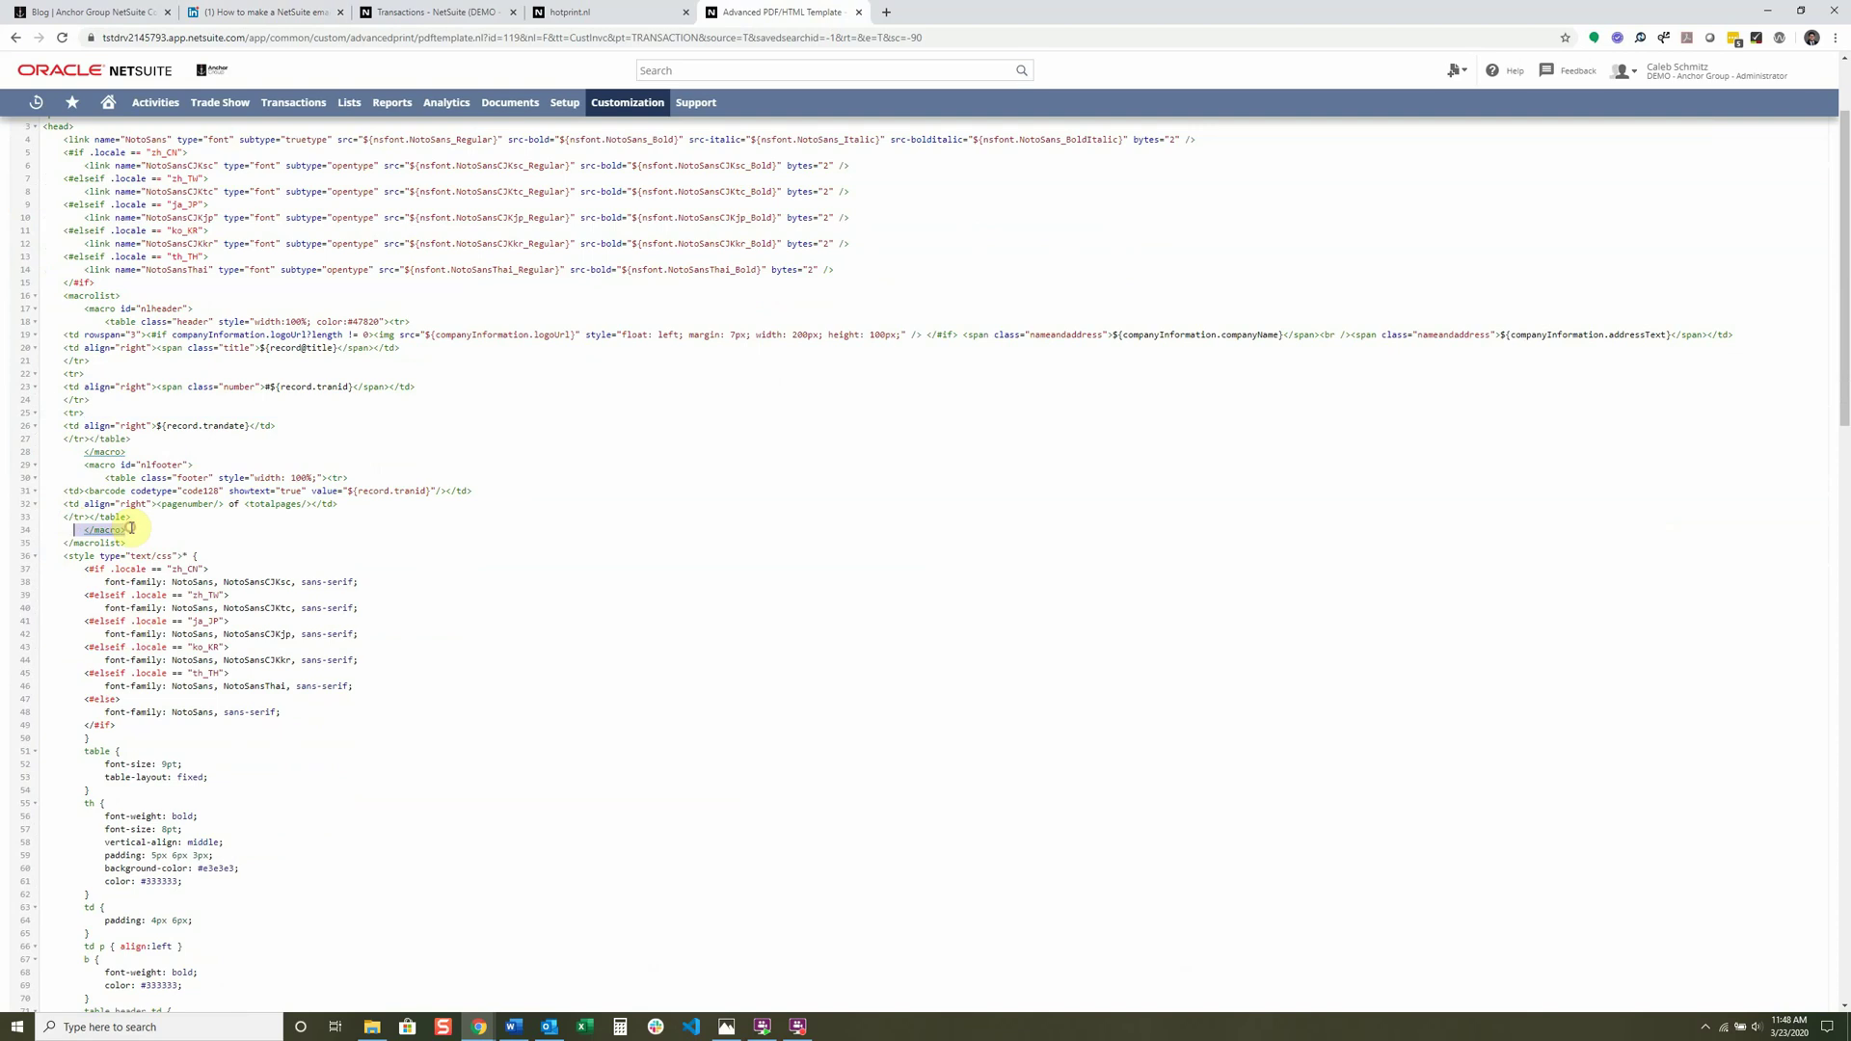
{"action": "left_click", "coordinate": [130, 529]}
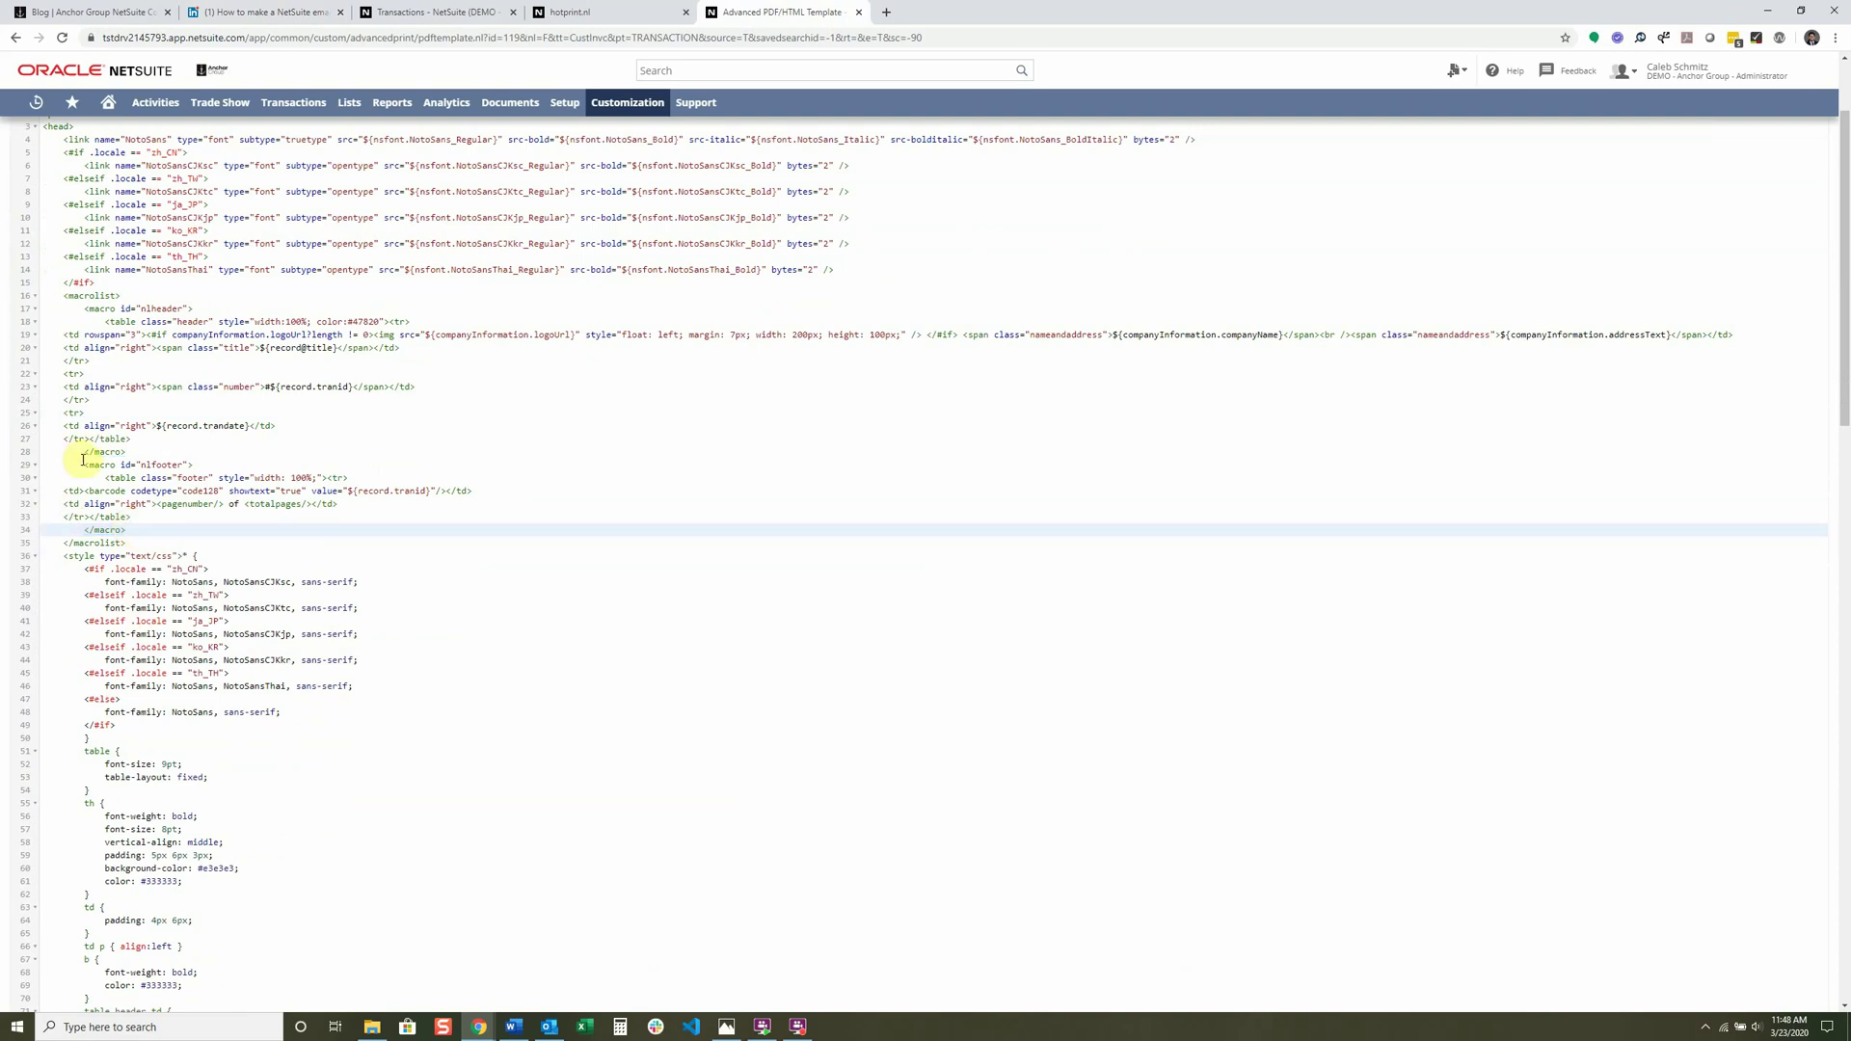
{"action": "left_click_drag", "start_coordinate": [83, 463], "coordinate": [171, 533]}
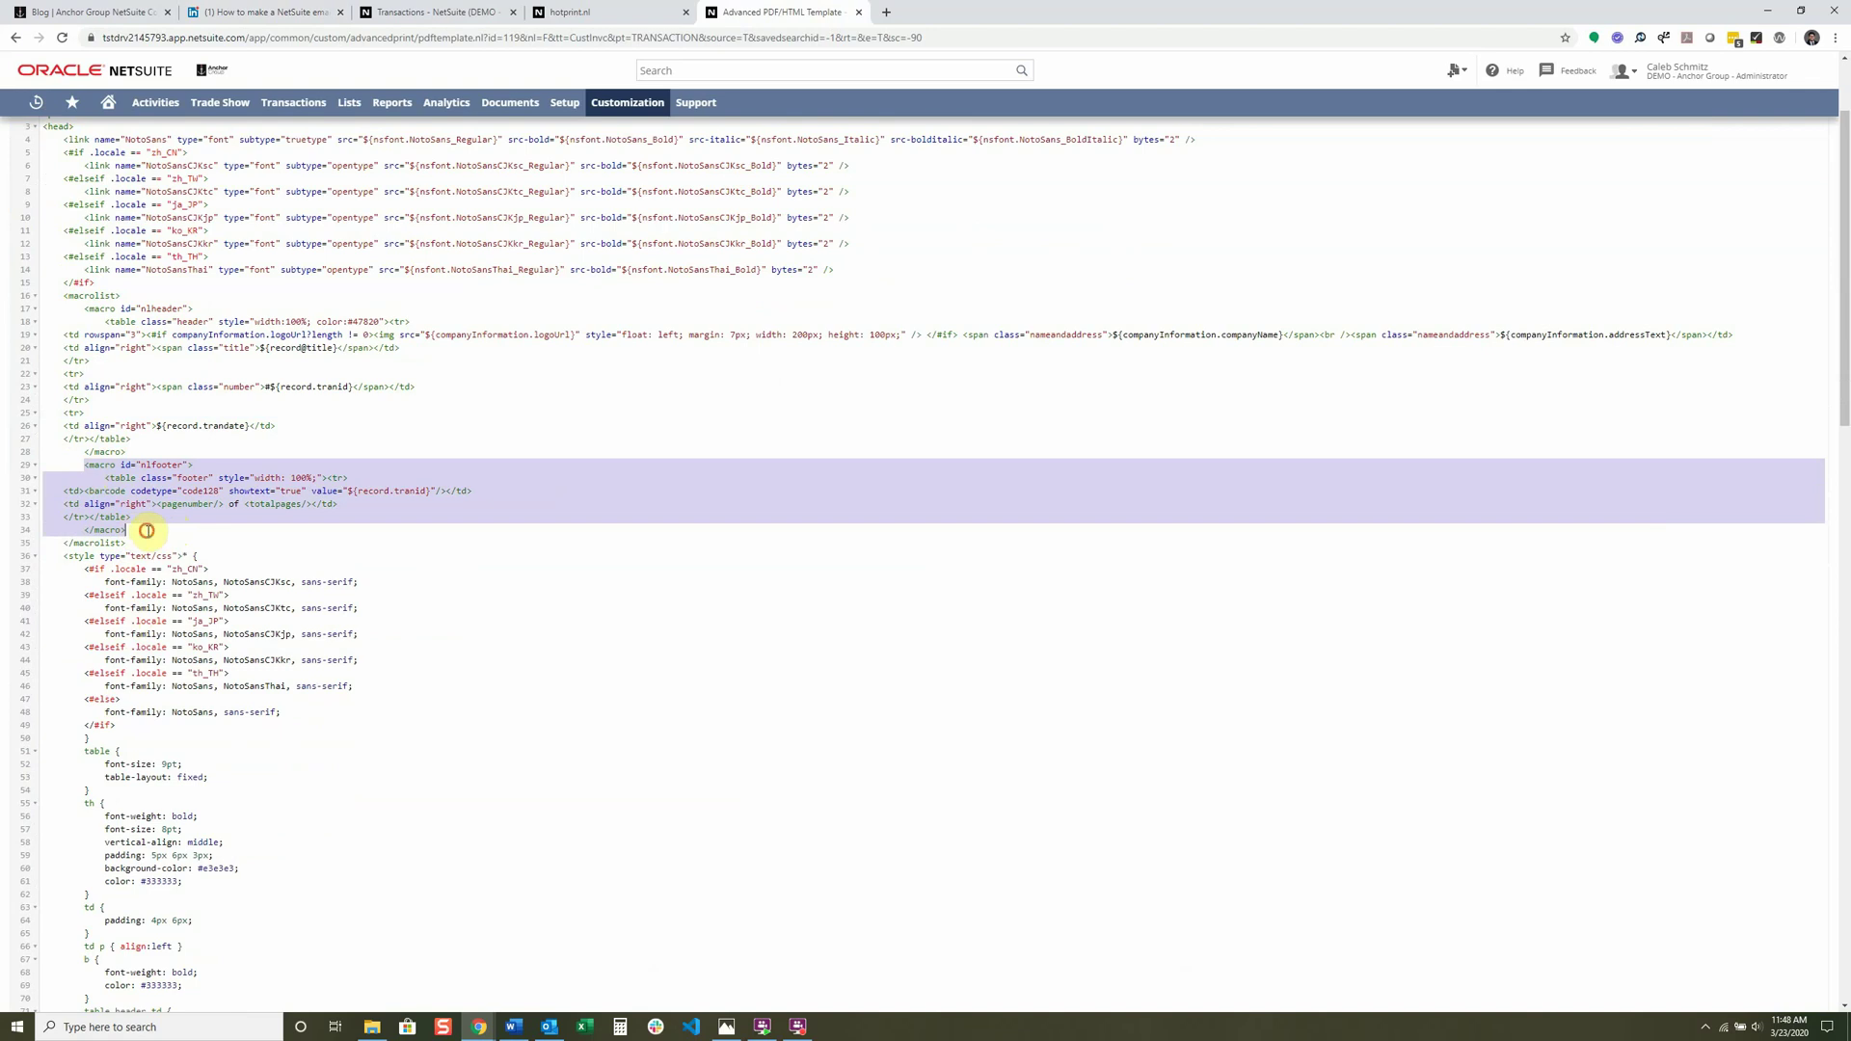
{"action": "left_click_drag", "start_coordinate": [149, 532], "coordinate": [78, 468]}
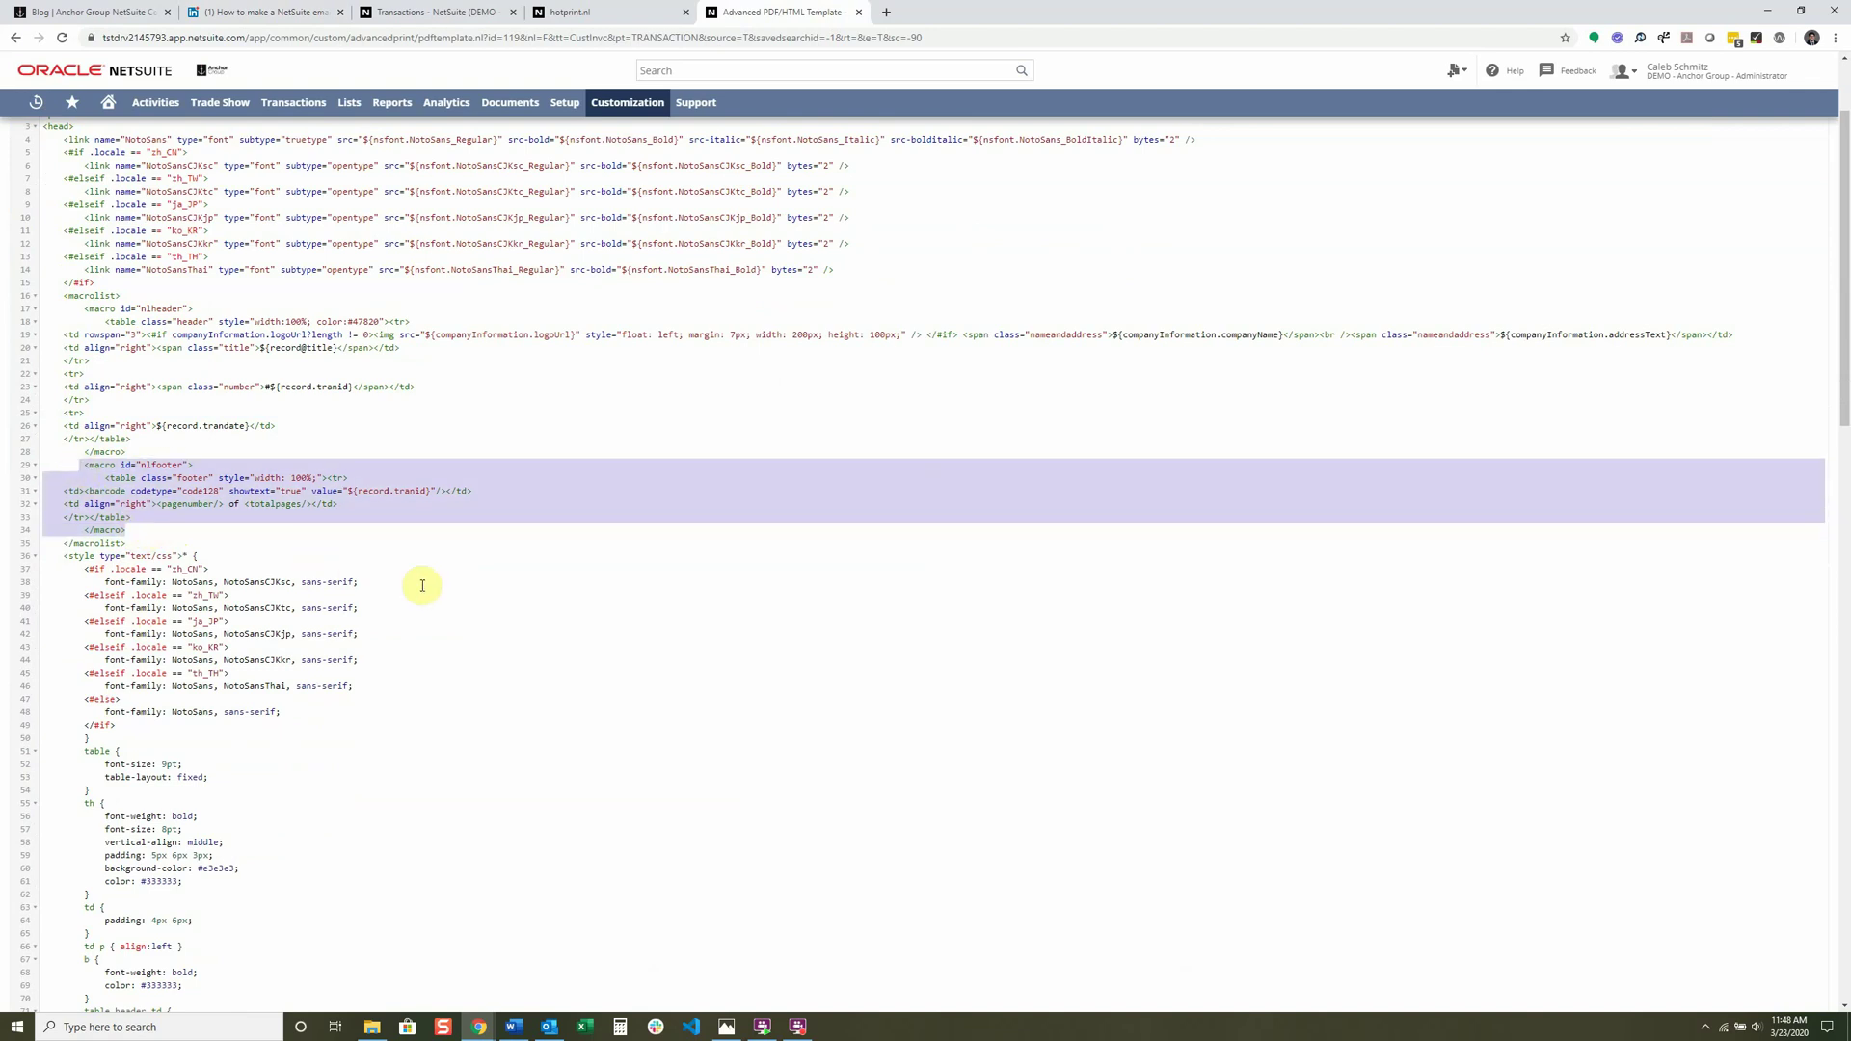
Scroll through the body tables and back to the top of the source code.
{"action": "scroll", "coordinate": [418, 586], "scroll_direction": "down", "scroll_amount": 15}
{"action": "scroll", "coordinate": [422, 589], "scroll_direction": "up", "scroll_amount": 11}
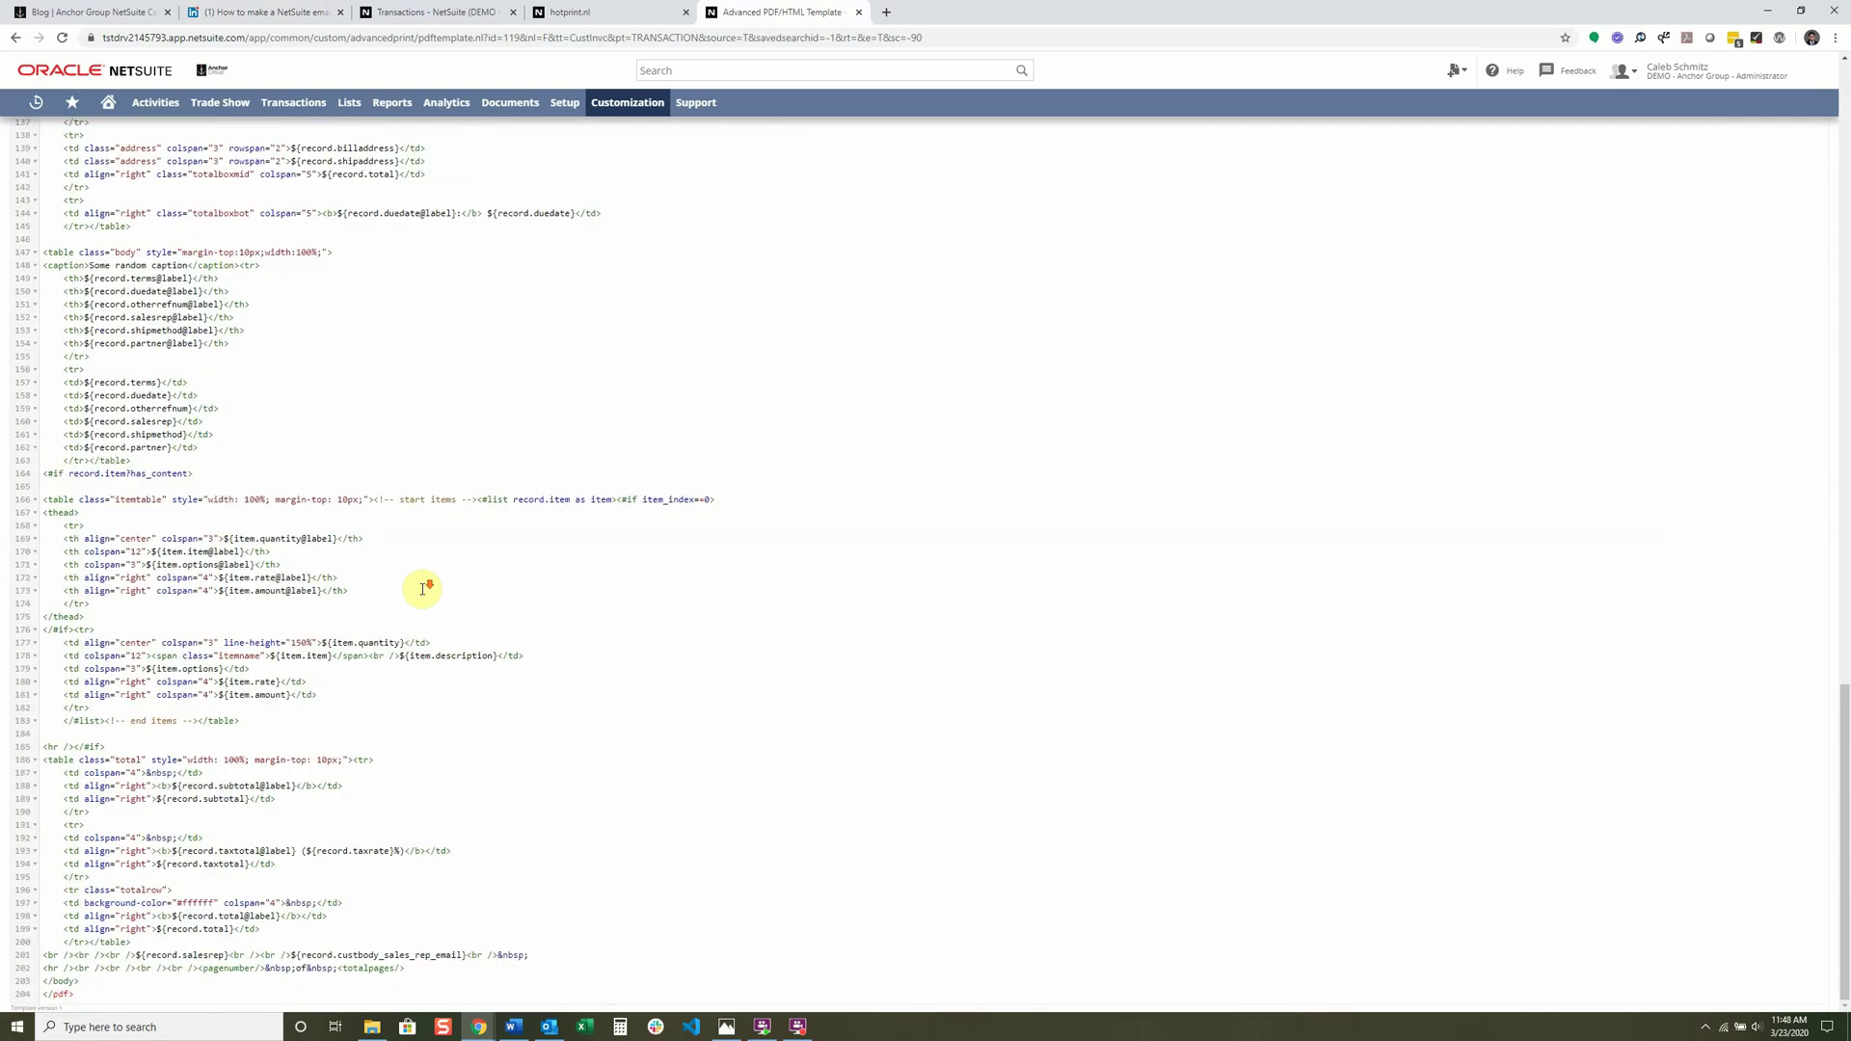
{"action": "scroll", "coordinate": [634, 683], "scroll_direction": "down", "scroll_amount": 11}
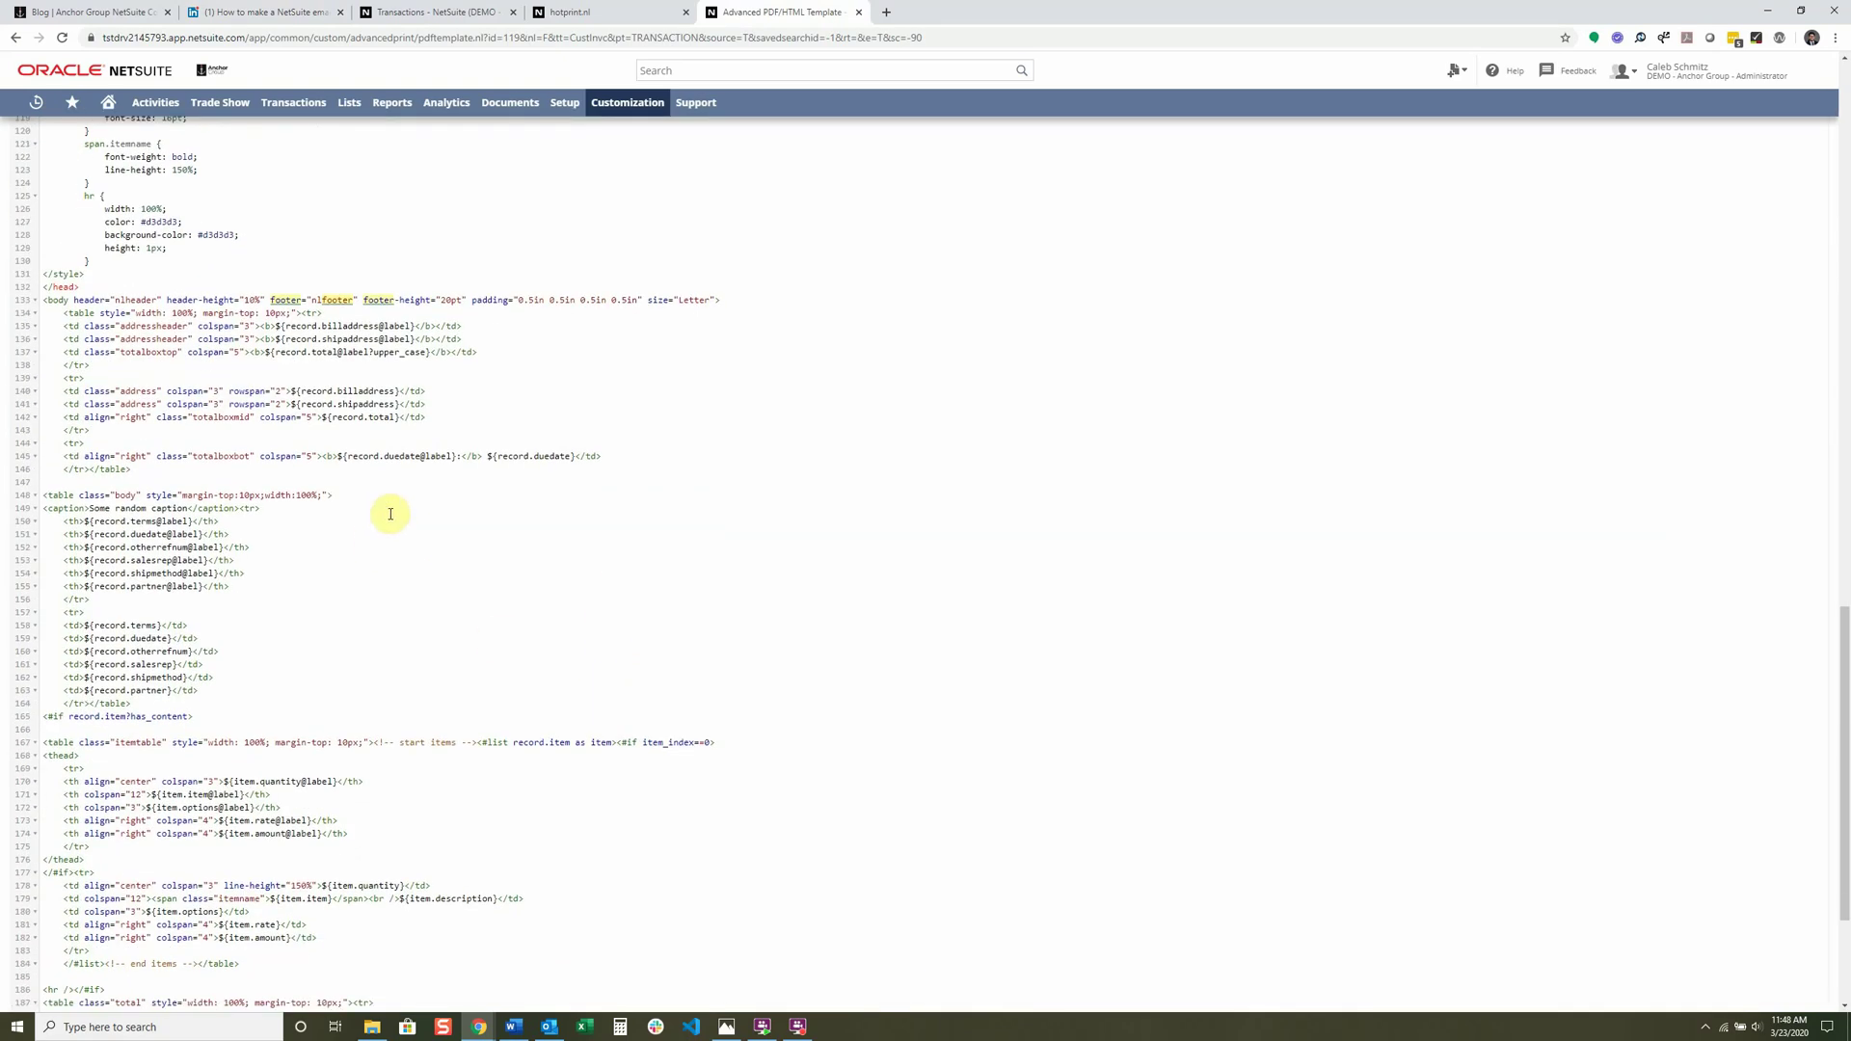
{"action": "left_click", "coordinate": [414, 572]}
{"action": "scroll", "coordinate": [415, 583], "scroll_direction": "down", "scroll_amount": 3}
{"action": "scroll", "coordinate": [418, 590], "scroll_direction": "up", "scroll_amount": 4}
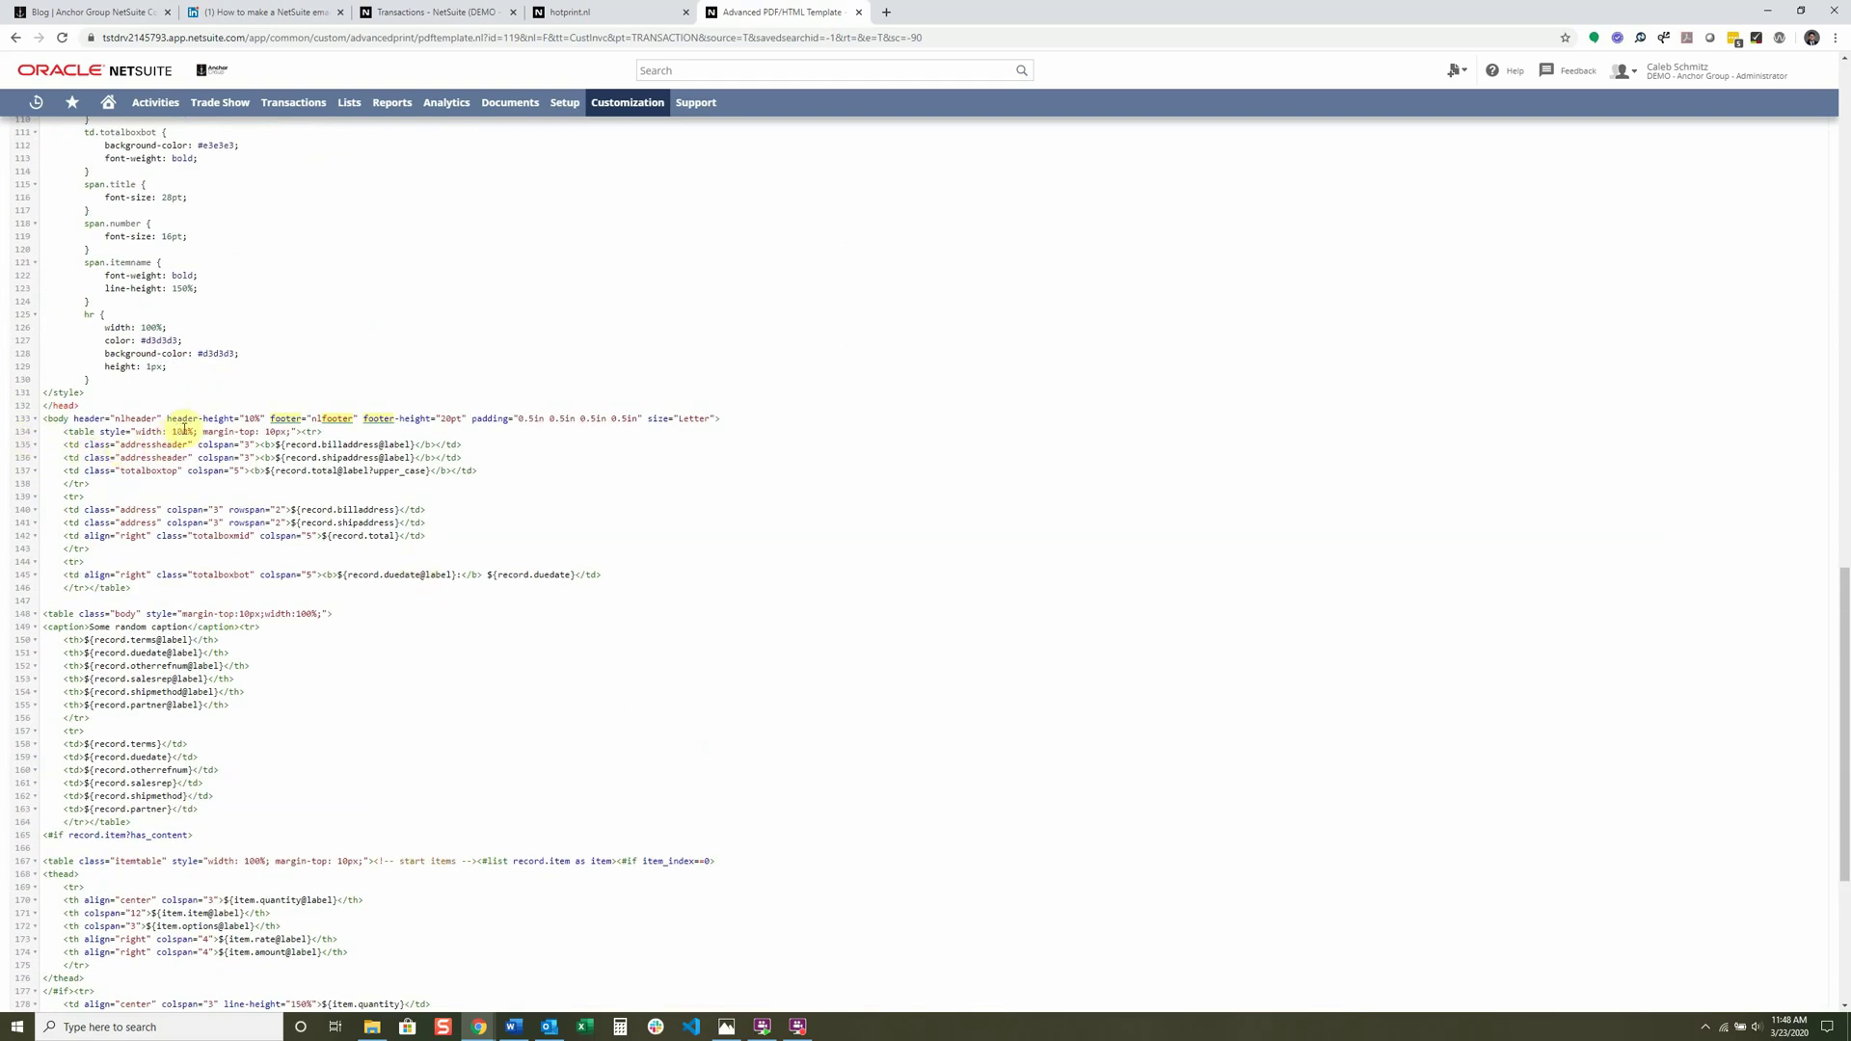
{"action": "scroll", "coordinate": [250, 617], "scroll_direction": "up", "scroll_amount": 15}
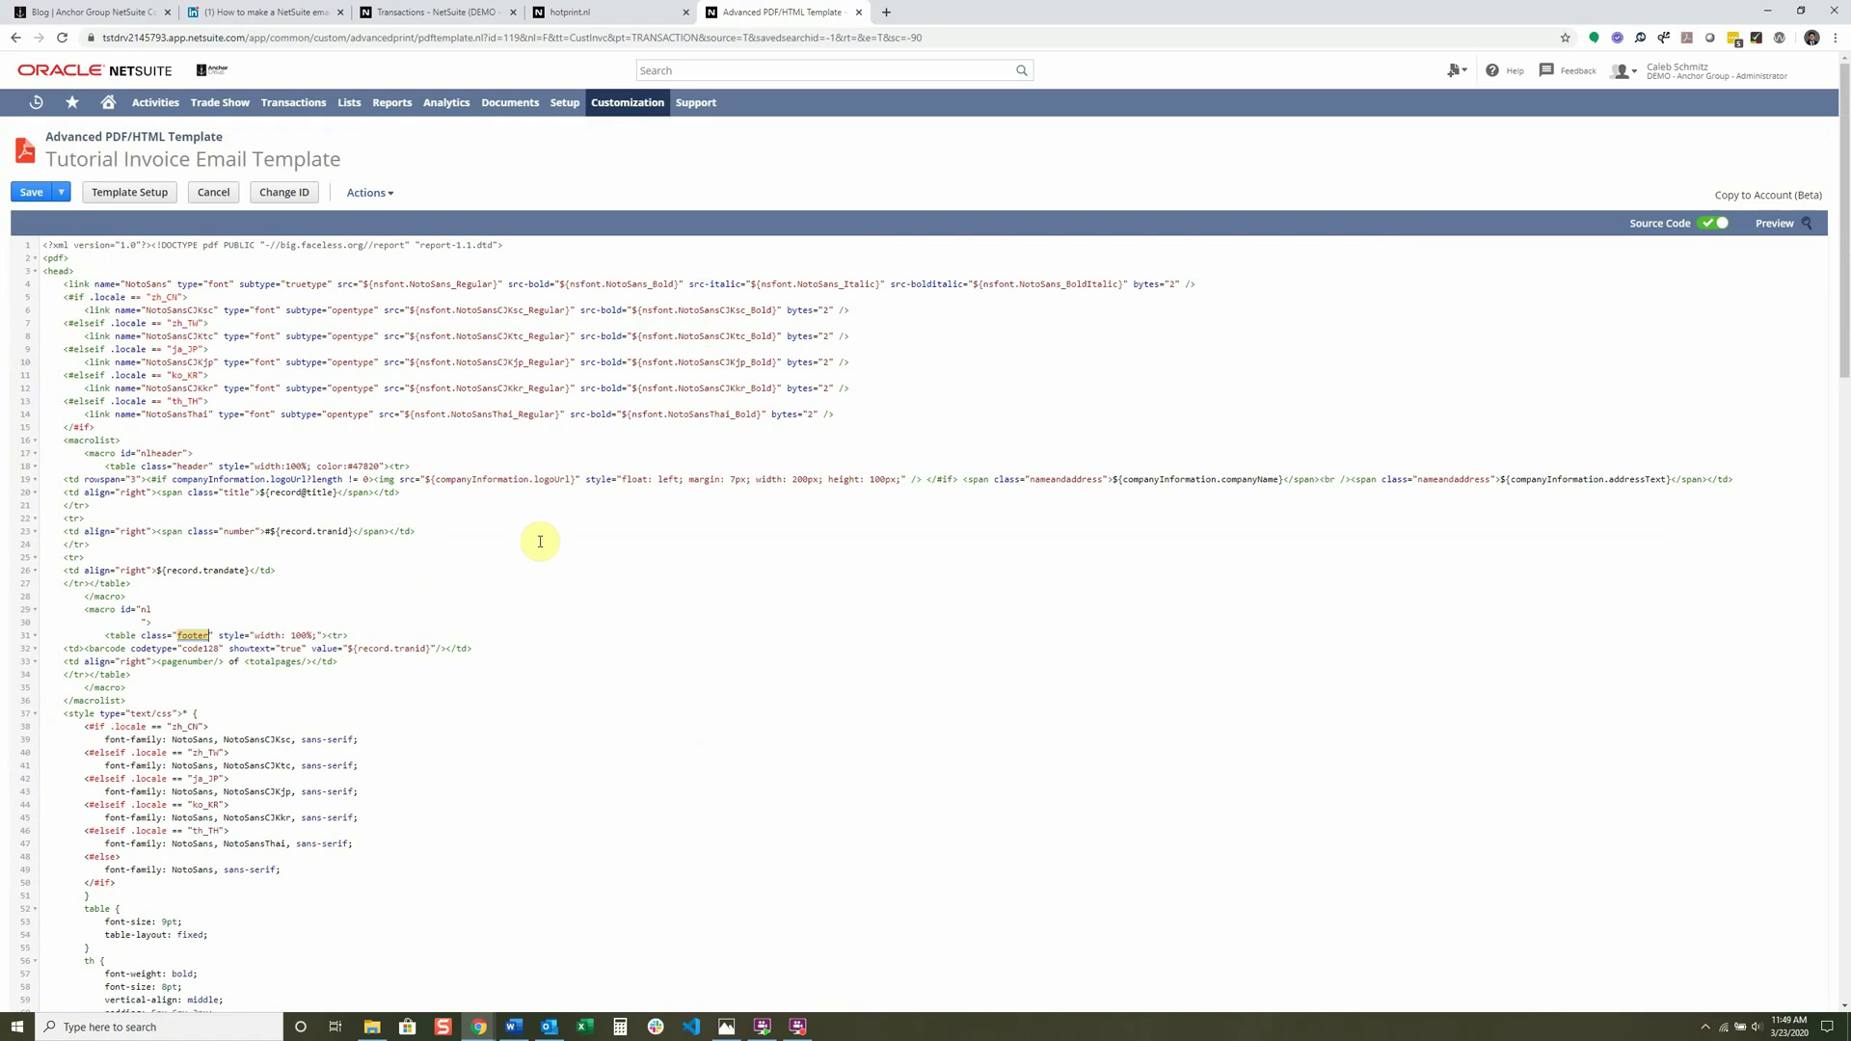
Review the th style rule's properties and the class="body" attribute on line 148.
{"action": "scroll", "coordinate": [525, 540], "scroll_direction": "down", "scroll_amount": 7}
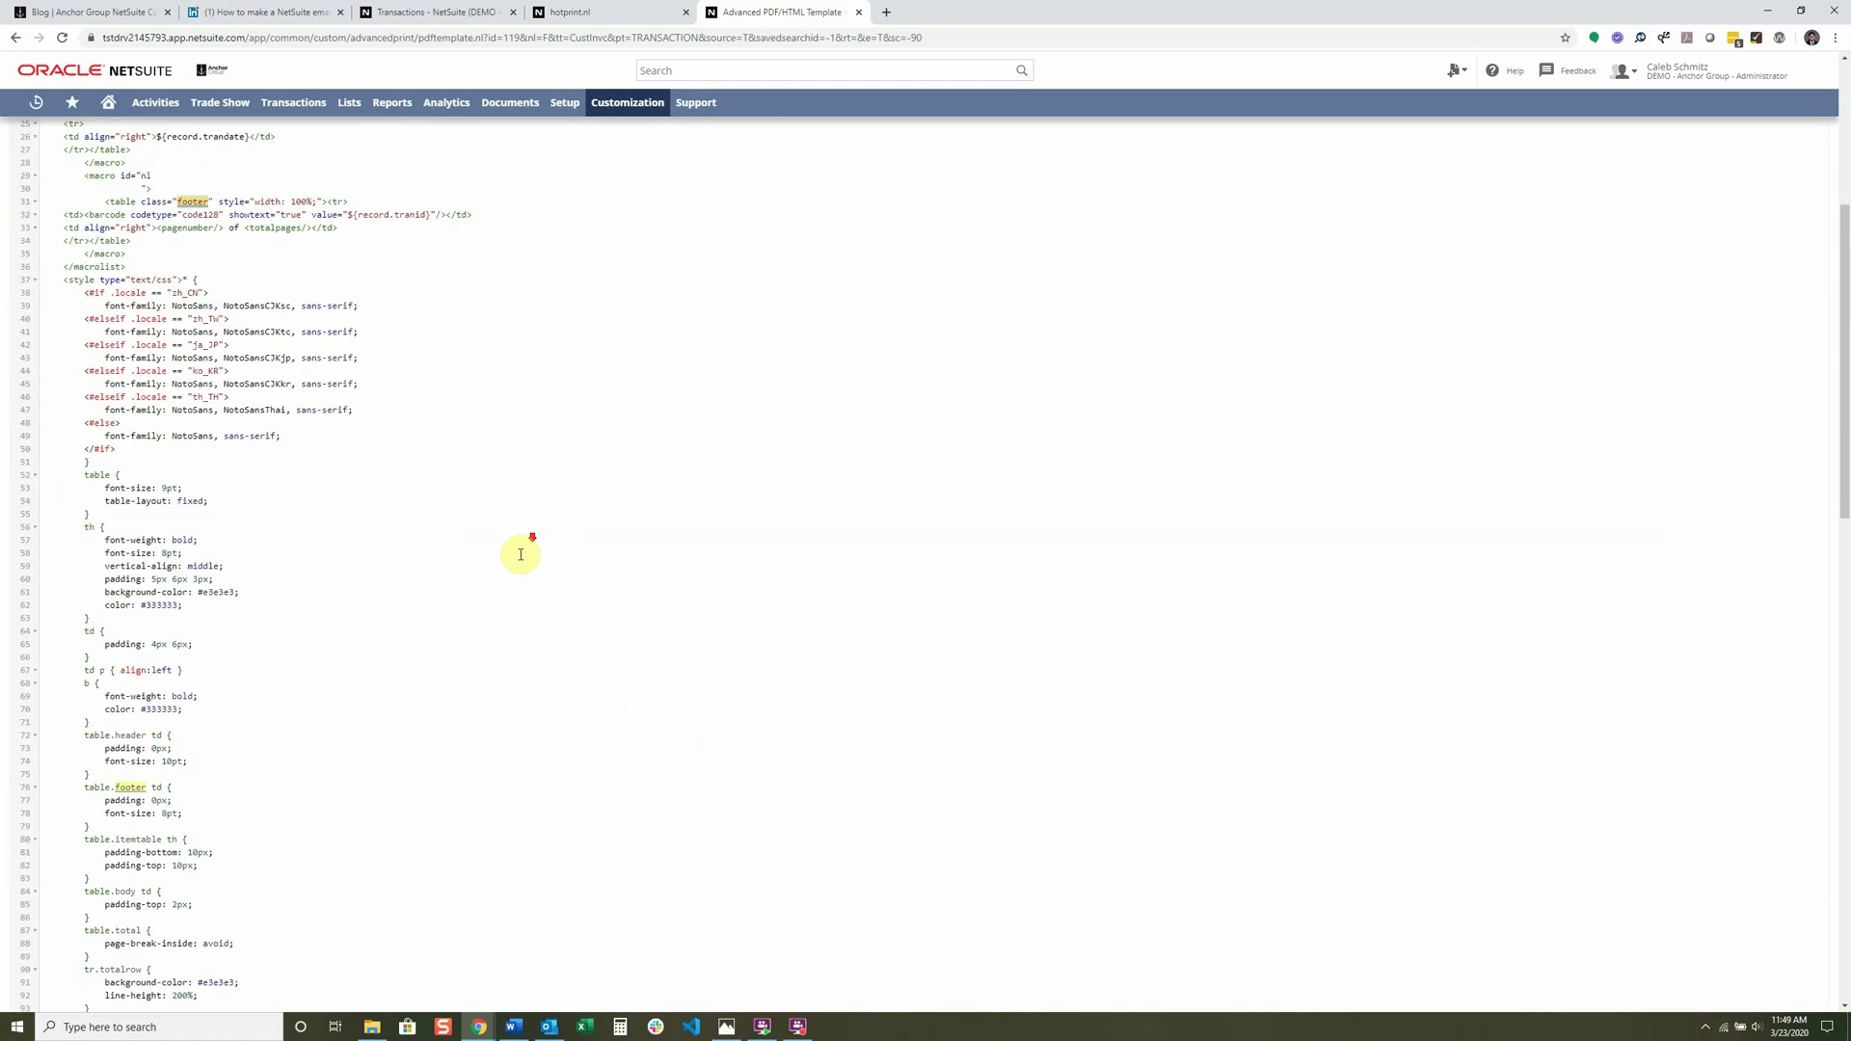
{"action": "left_click_drag", "start_coordinate": [75, 309], "coordinate": [197, 391]}
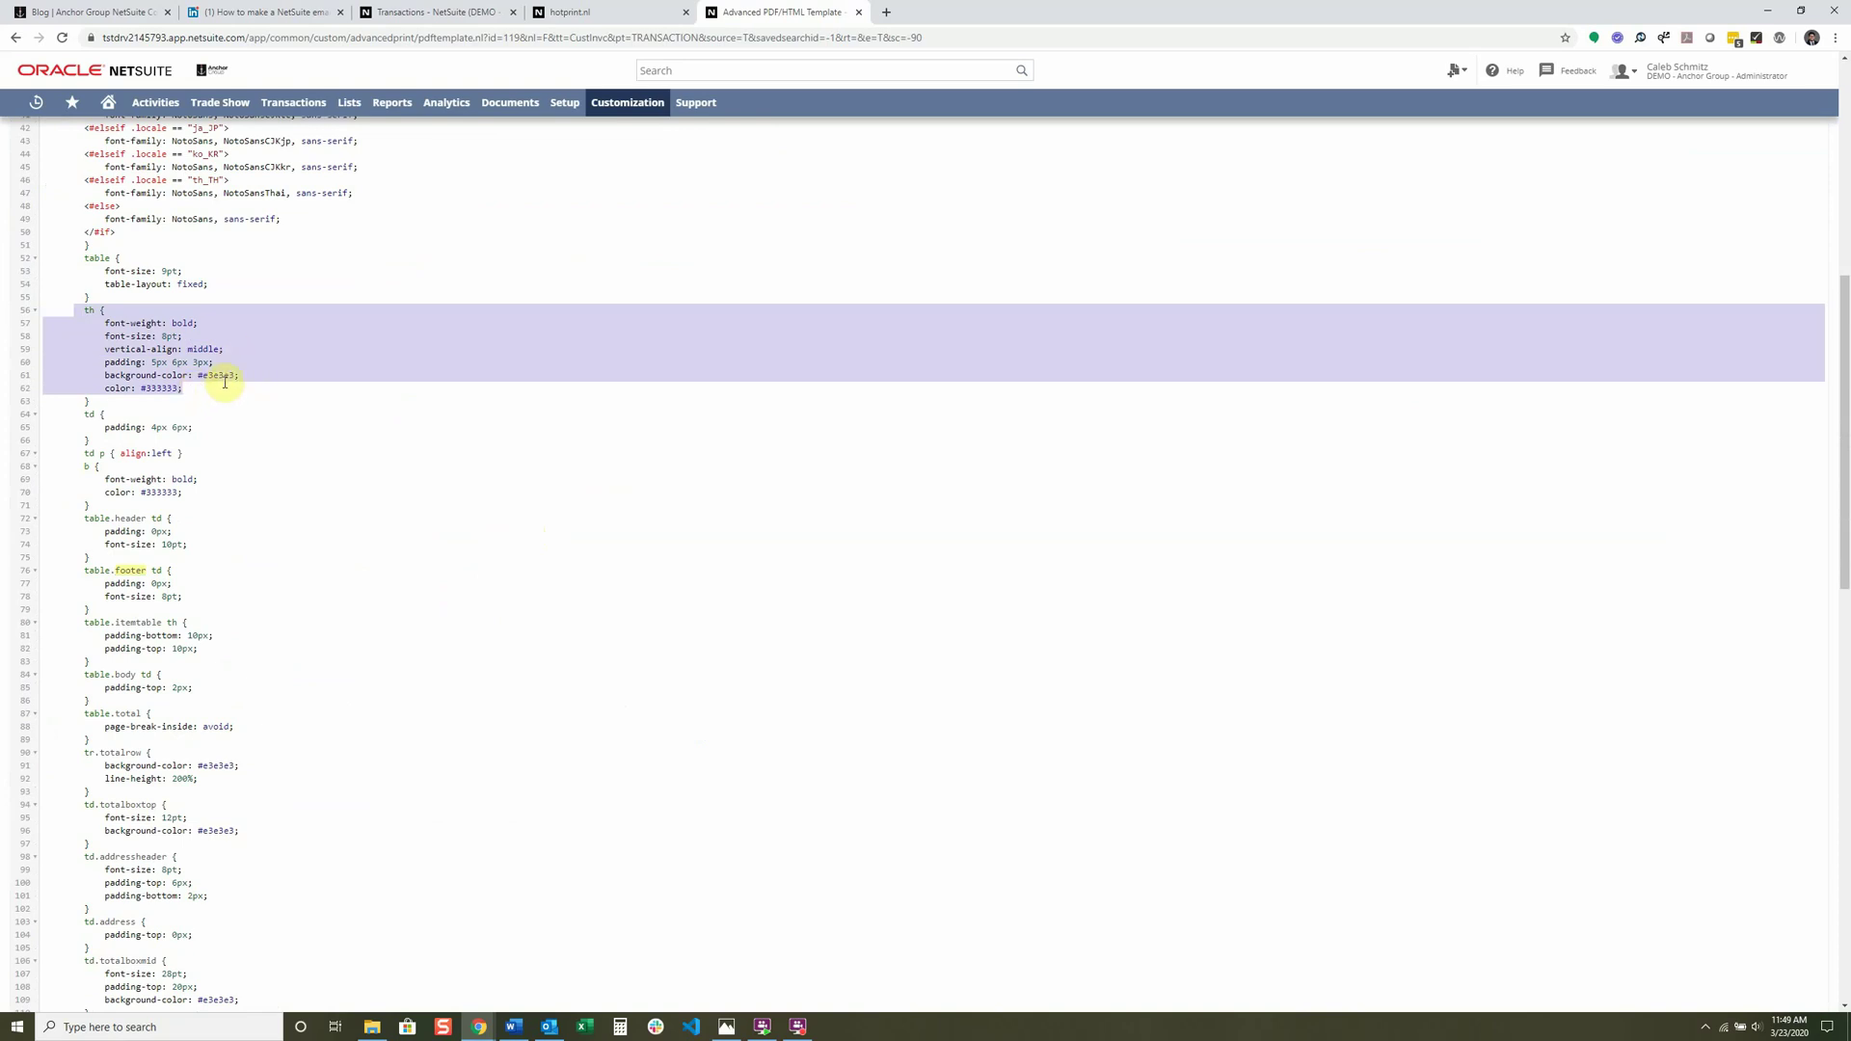
{"action": "left_click", "coordinate": [231, 380]}
{"action": "scroll", "coordinate": [230, 406], "scroll_direction": "down", "scroll_amount": 5}
{"action": "scroll", "coordinate": [230, 406], "scroll_direction": "down", "scroll_amount": 4}
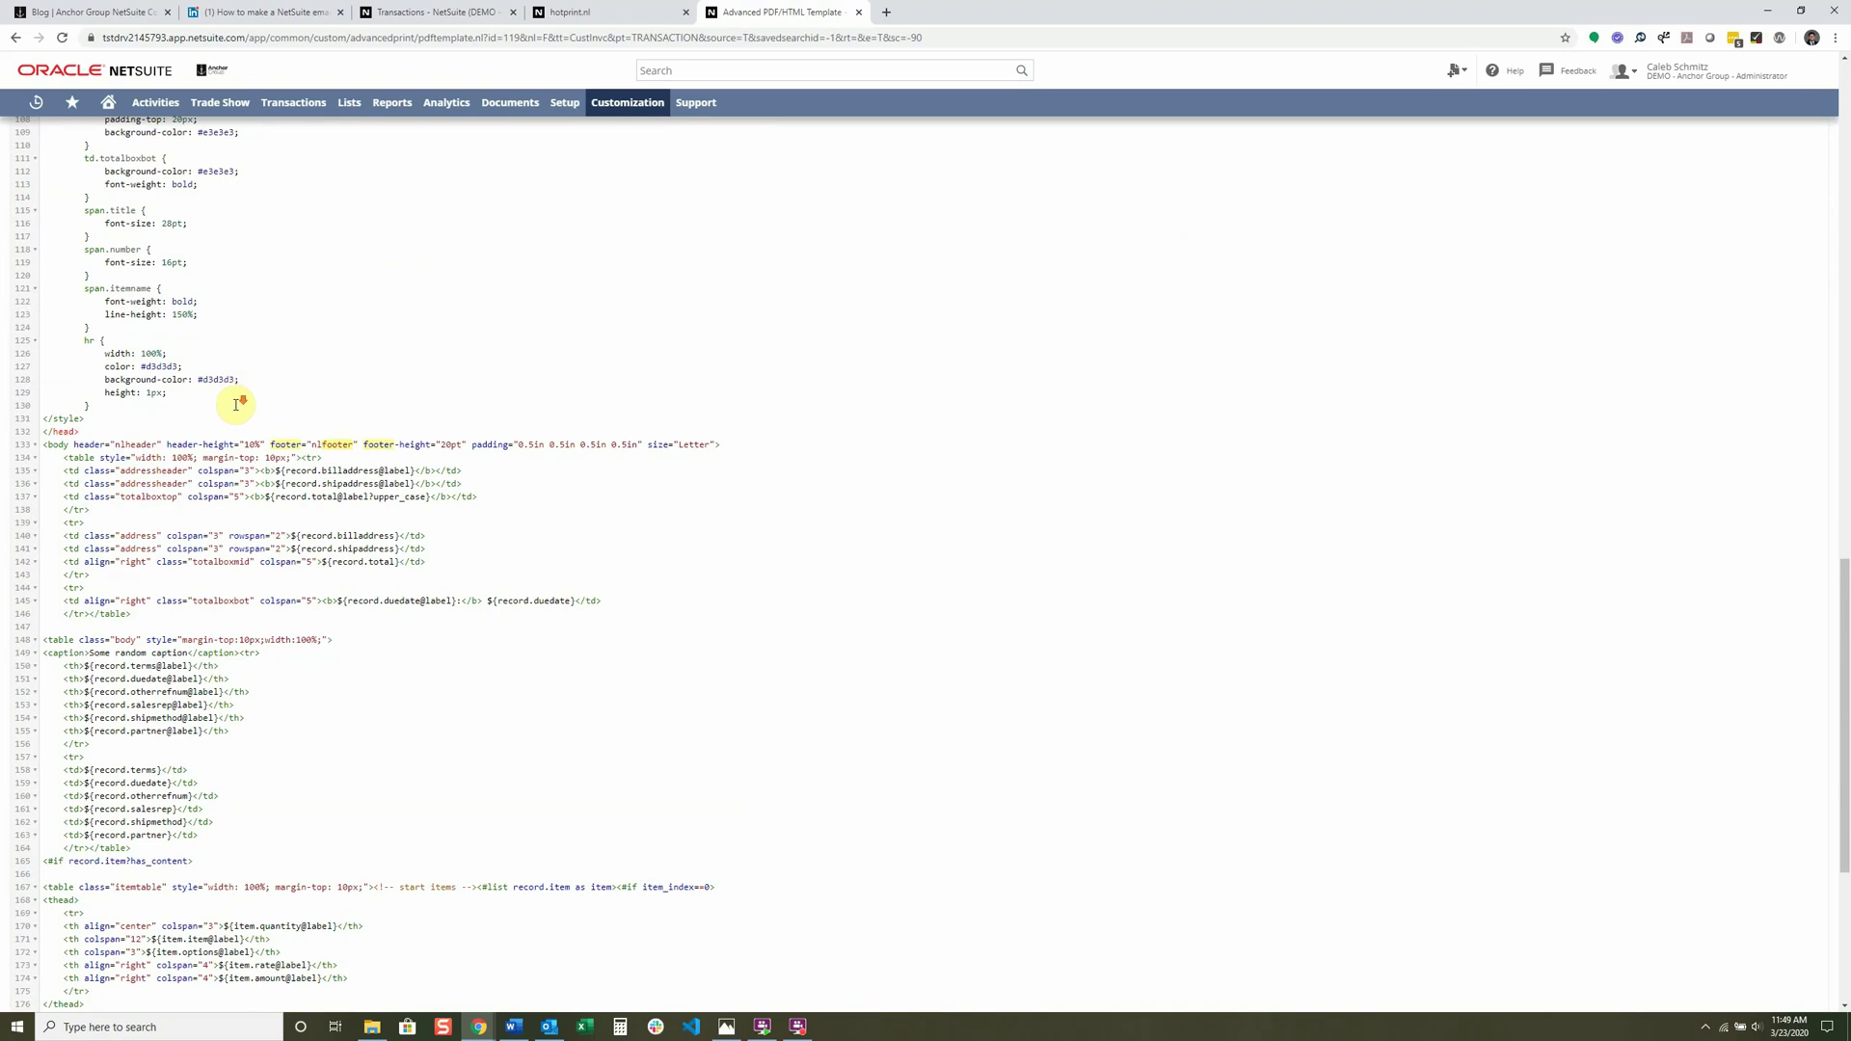
{"action": "scroll", "coordinate": [236, 405], "scroll_direction": "down", "scroll_amount": 2}
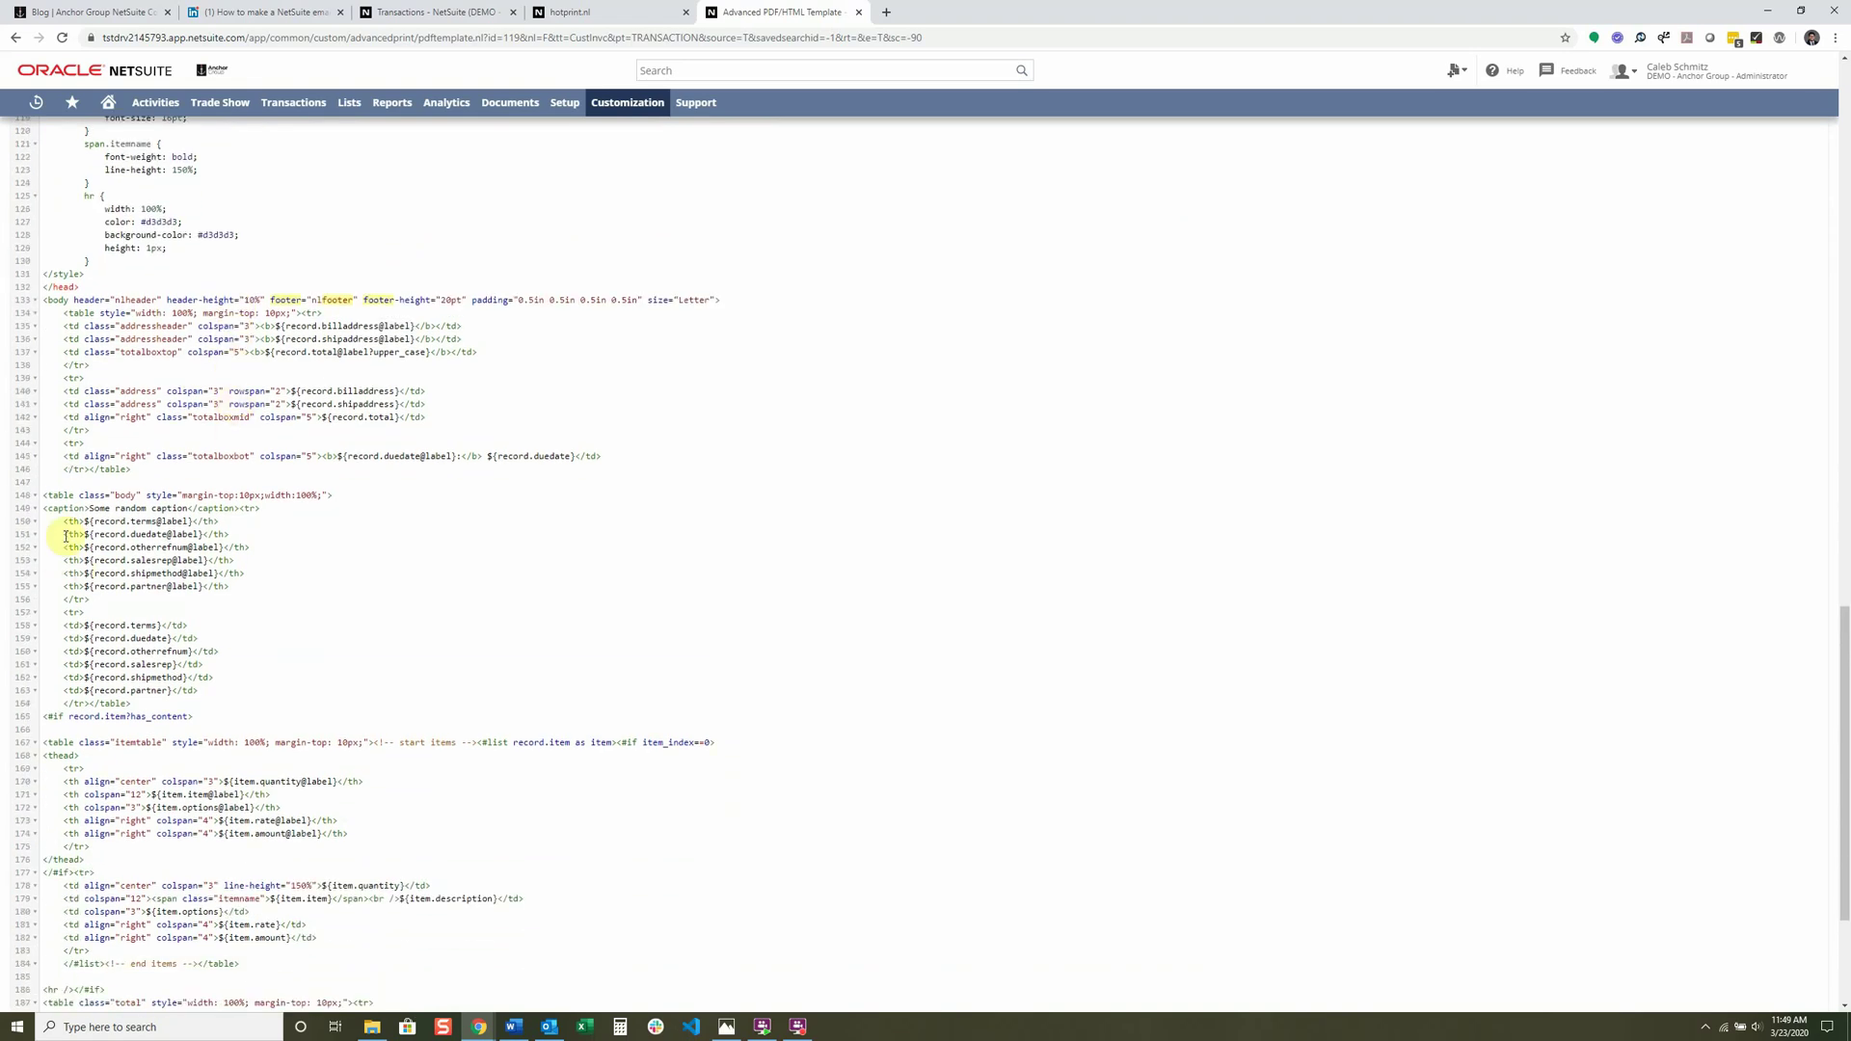
{"action": "double_click", "coordinate": [83, 495]}
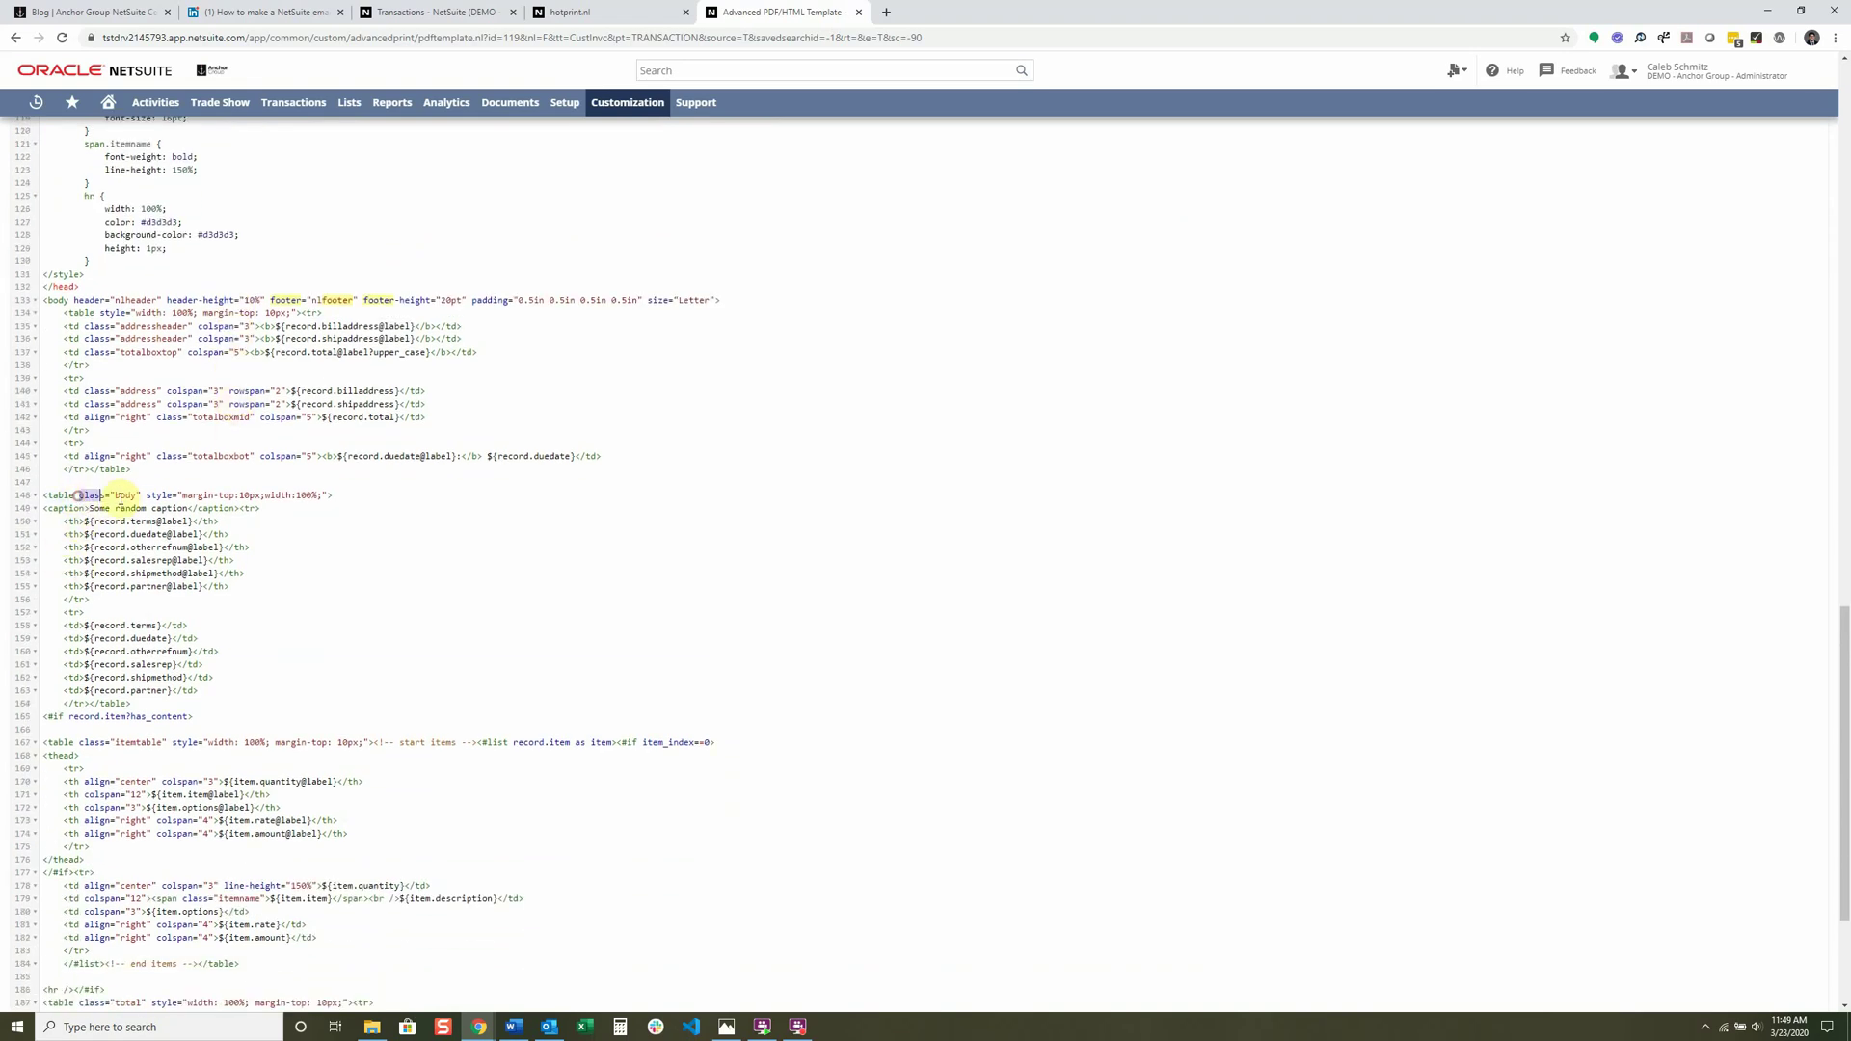
{"action": "left_click", "coordinate": [141, 496], "text": "shift"}
Inspect the hr rule's width, colour and height, then switch to the LinkedIn article.
{"action": "left_click", "coordinate": [82, 196]}
{"action": "left_click_drag", "start_coordinate": [104, 208], "coordinate": [228, 248]}
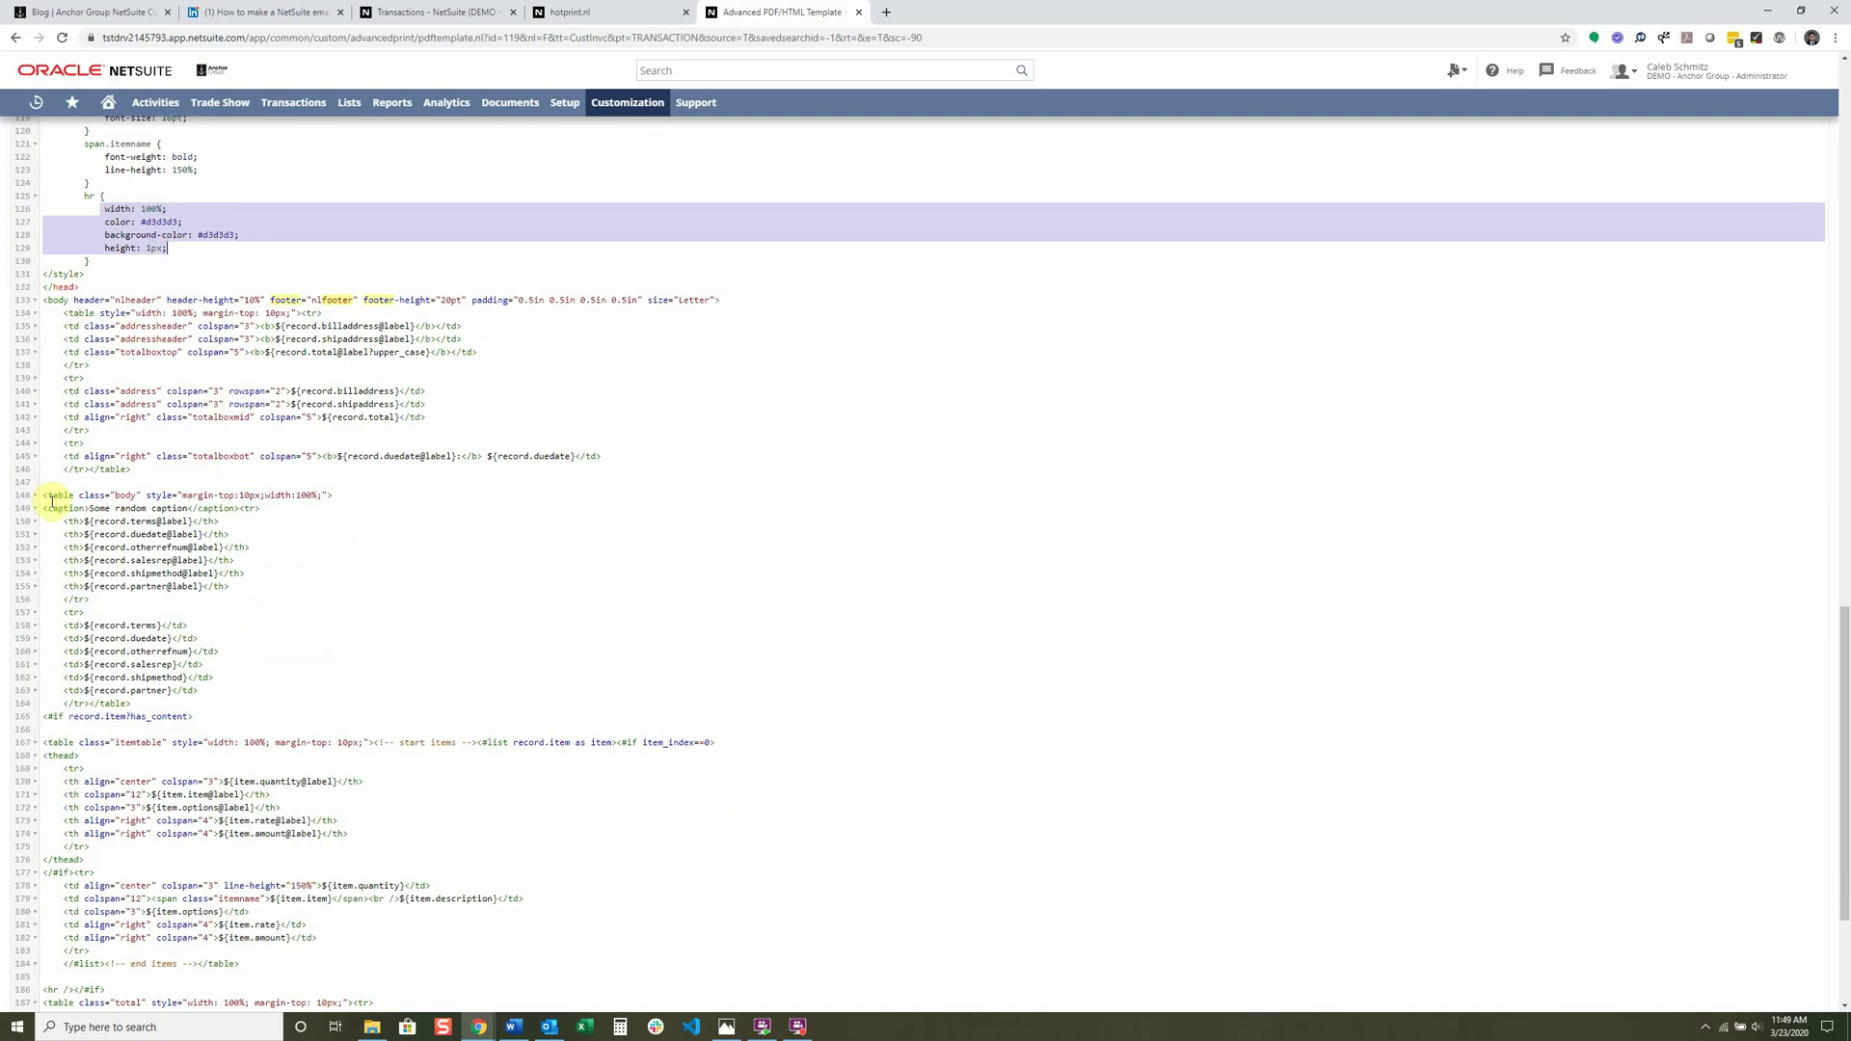
{"action": "left_click", "coordinate": [142, 495]}
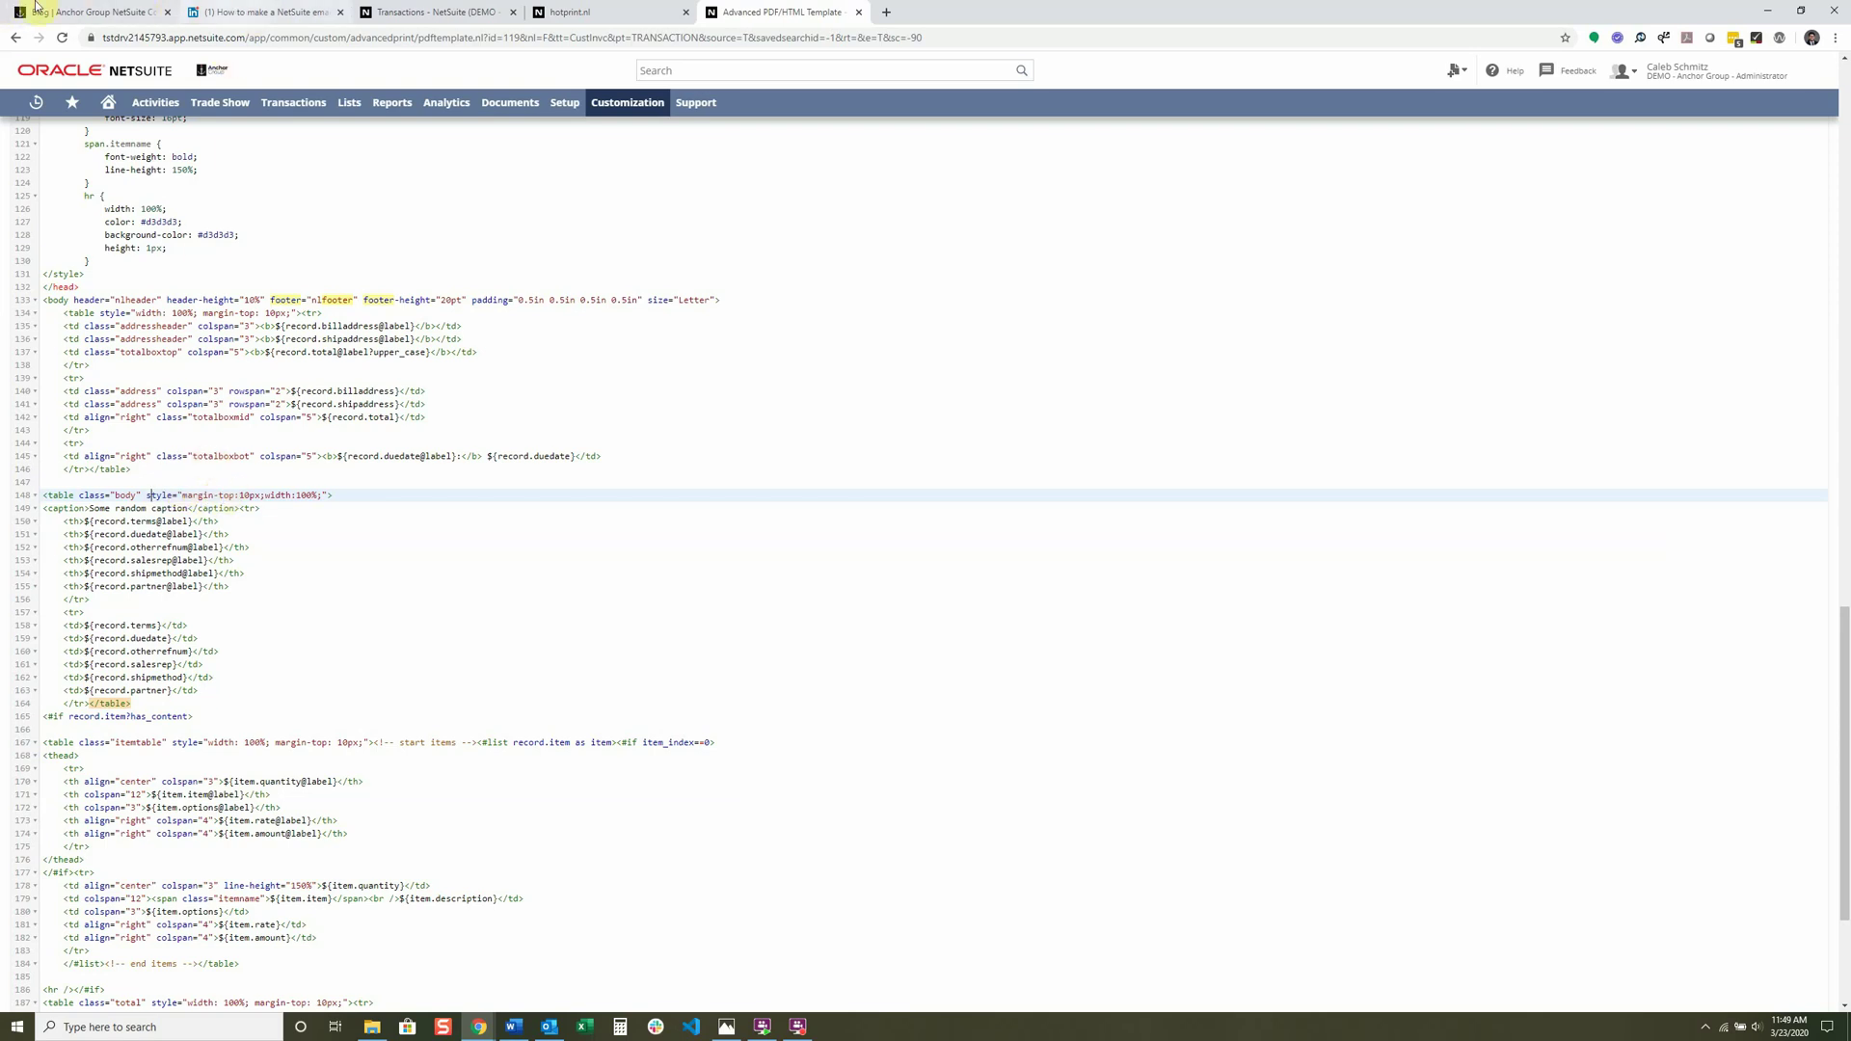
{"action": "left_click", "coordinate": [236, 12]}
Read the article's Outlook/Gmail code sample, noting its &nbsp spacing and PAY HERE text, then return to NetSuite.
{"action": "scroll", "coordinate": [659, 680], "scroll_direction": "down", "scroll_amount": 2}
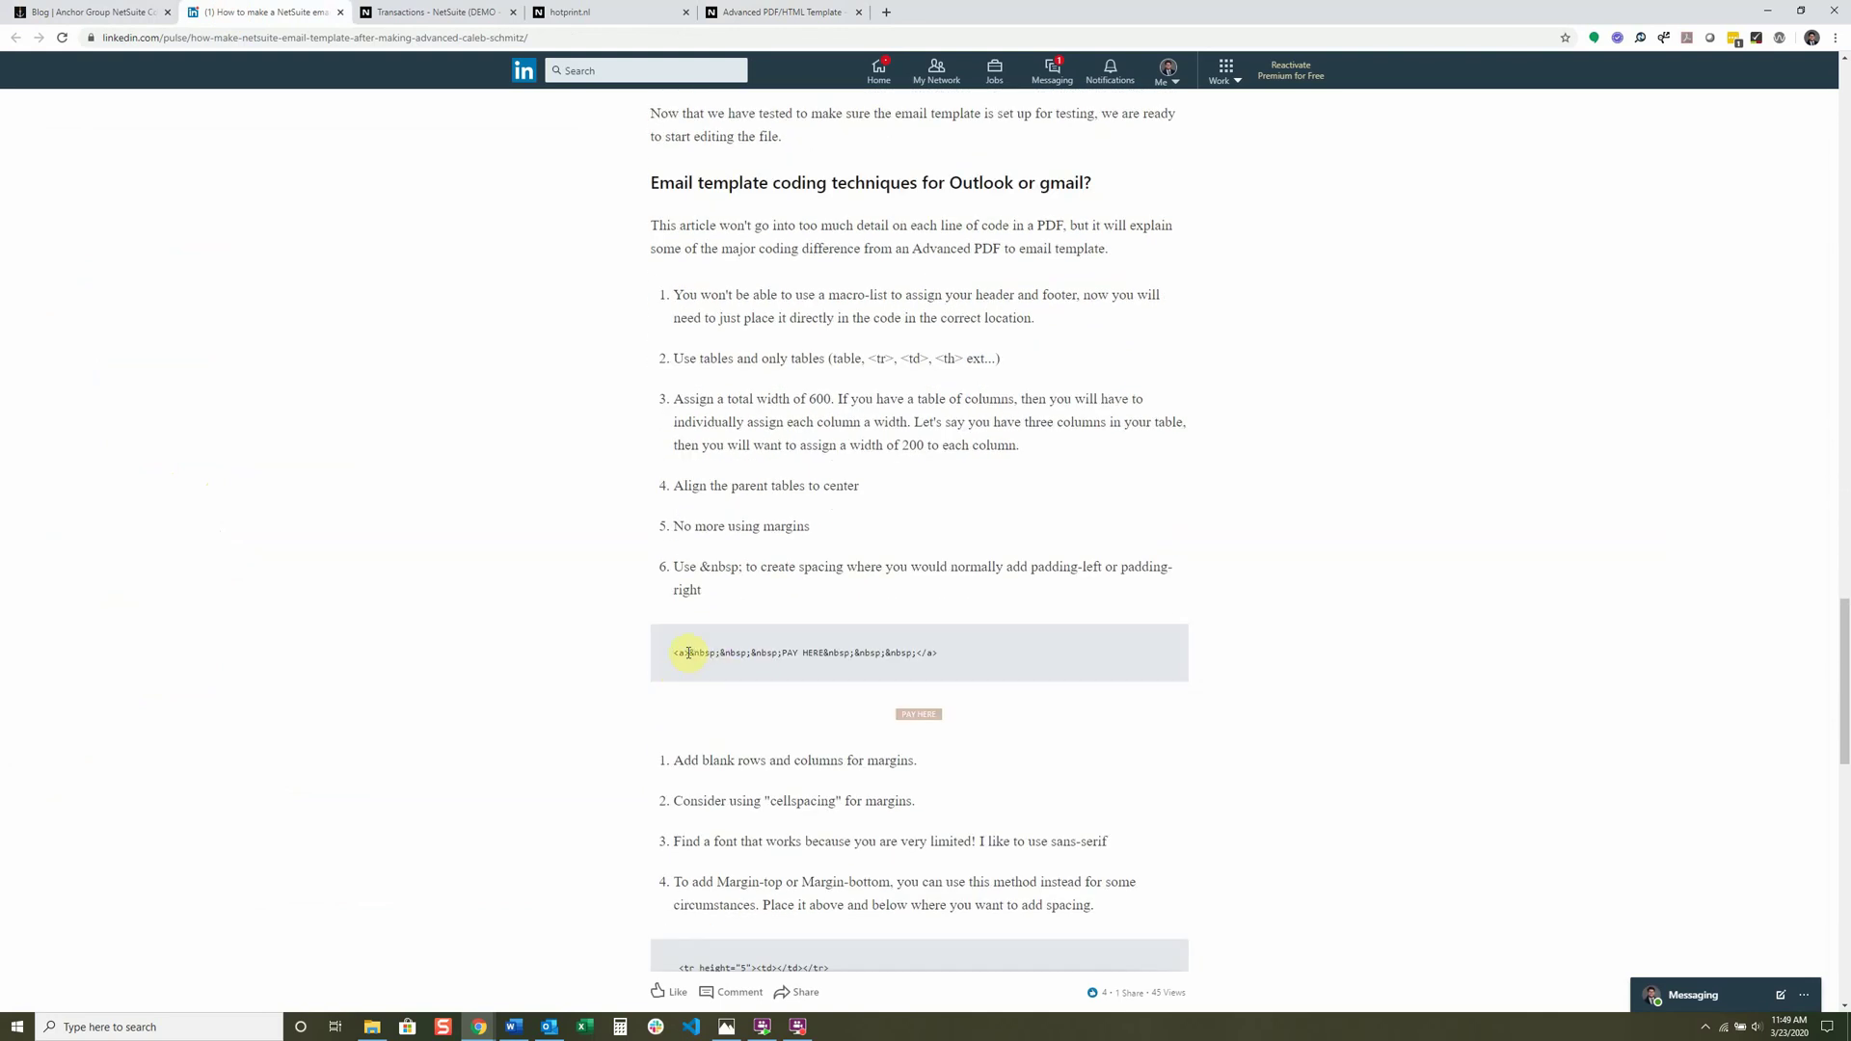
{"action": "left_click_drag", "start_coordinate": [688, 653], "coordinate": [715, 652]}
{"action": "left_click_drag", "start_coordinate": [783, 654], "coordinate": [825, 656]}
{"action": "scroll", "coordinate": [709, 586], "scroll_direction": "up", "scroll_amount": 1}
{"action": "scroll", "coordinate": [710, 589], "scroll_direction": "up", "scroll_amount": 1}
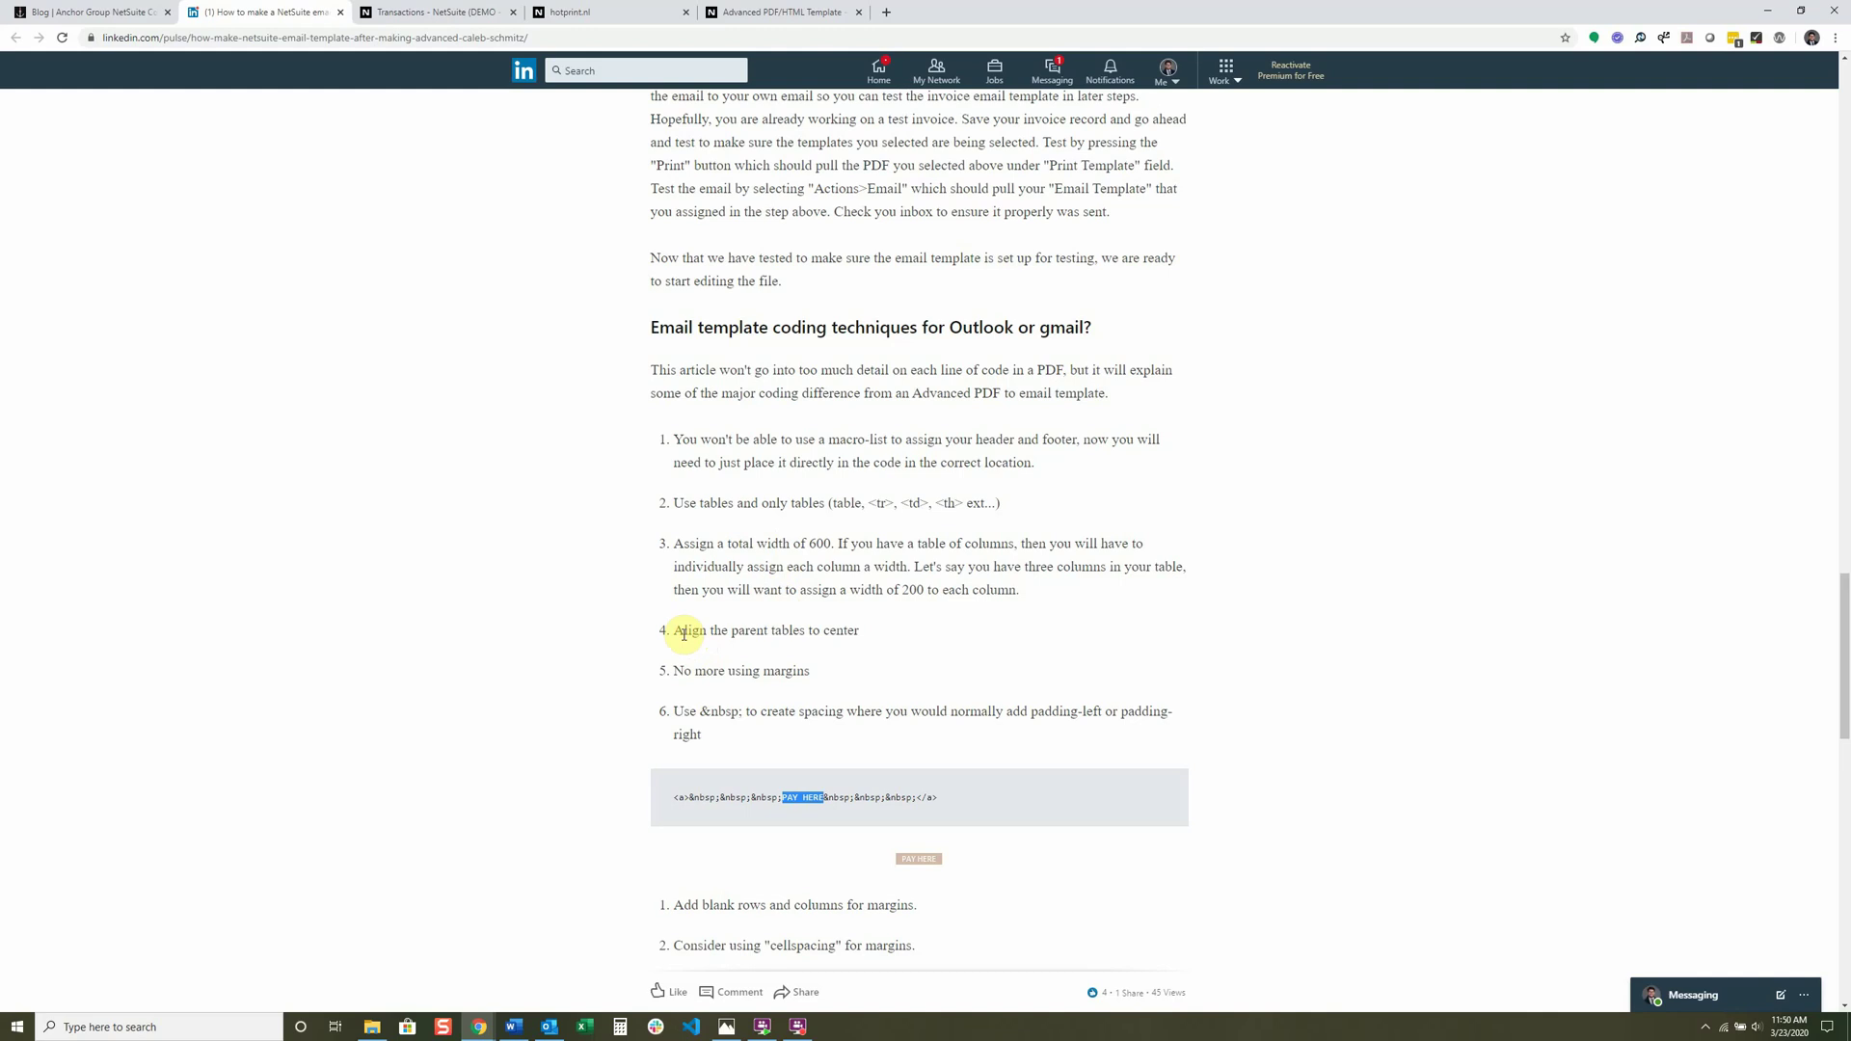
{"action": "left_click", "coordinate": [790, 12]}
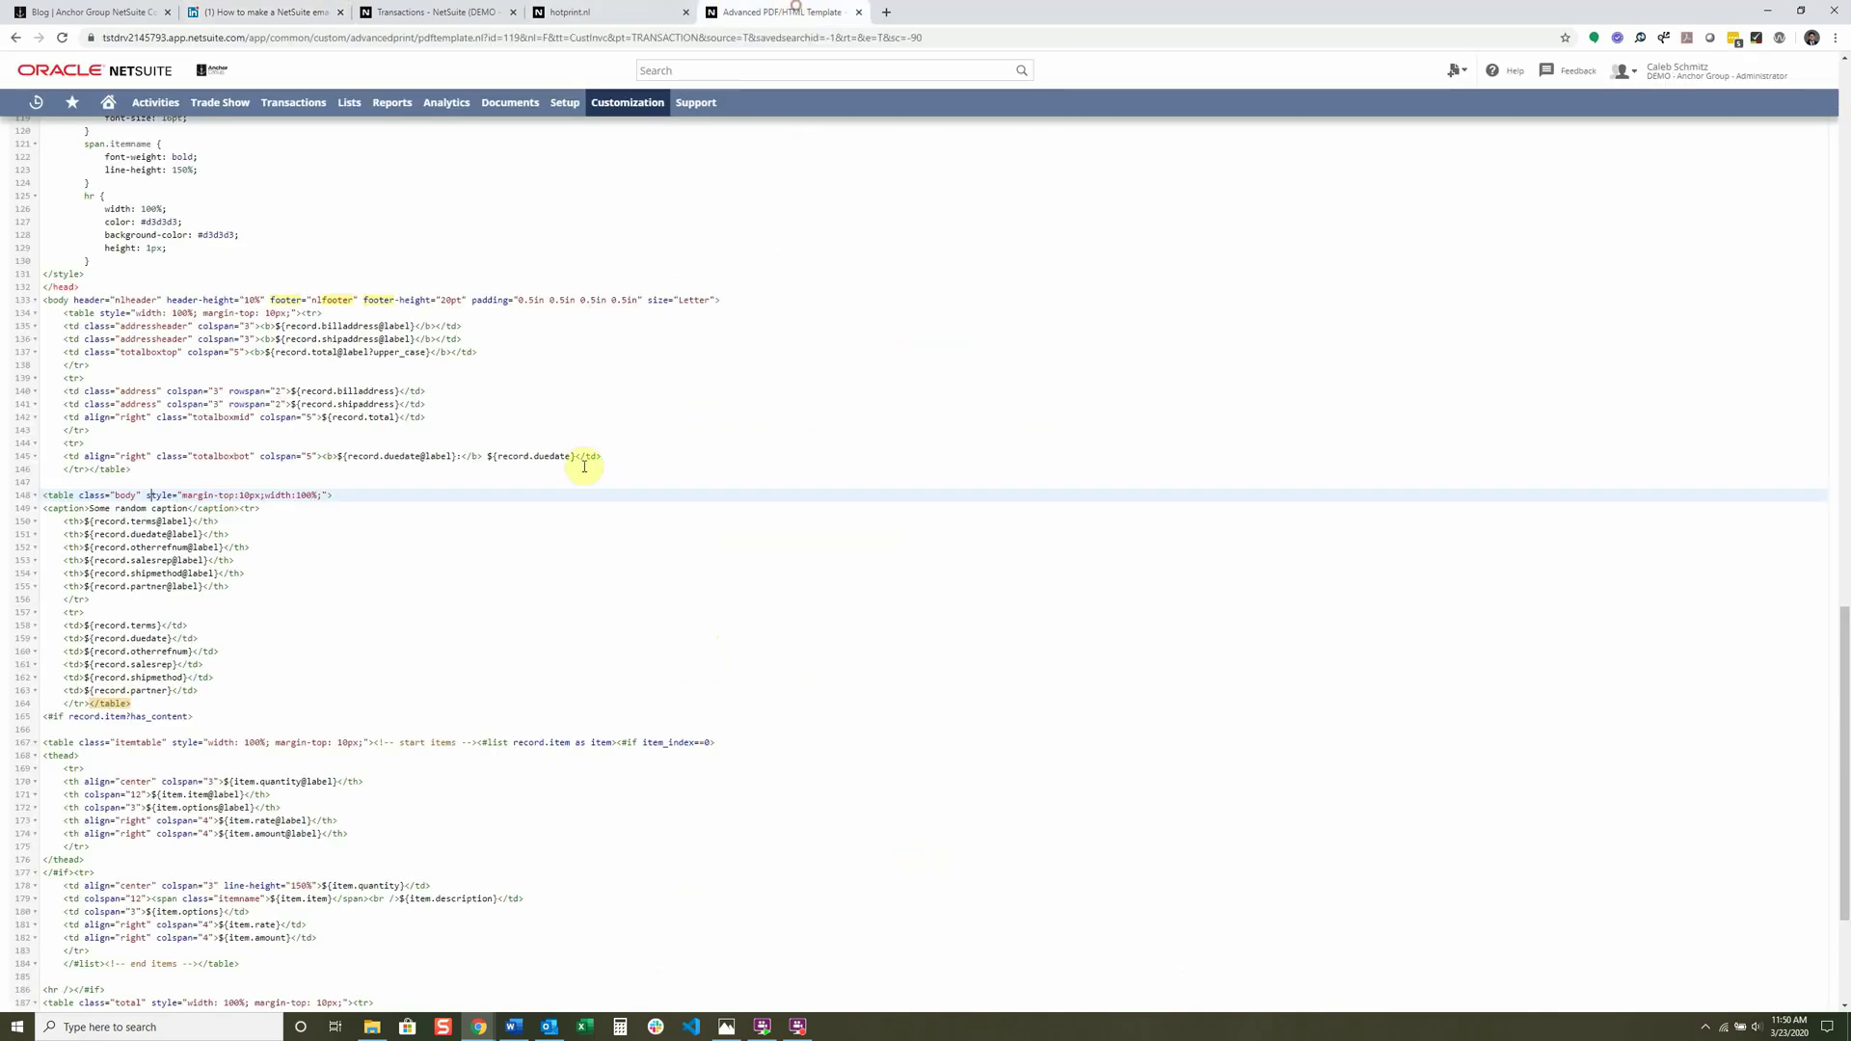
Check the first body table's width and margin style on line 134, then bring up email-template.png.
{"action": "scroll", "coordinate": [308, 579], "scroll_direction": "up", "scroll_amount": 3}
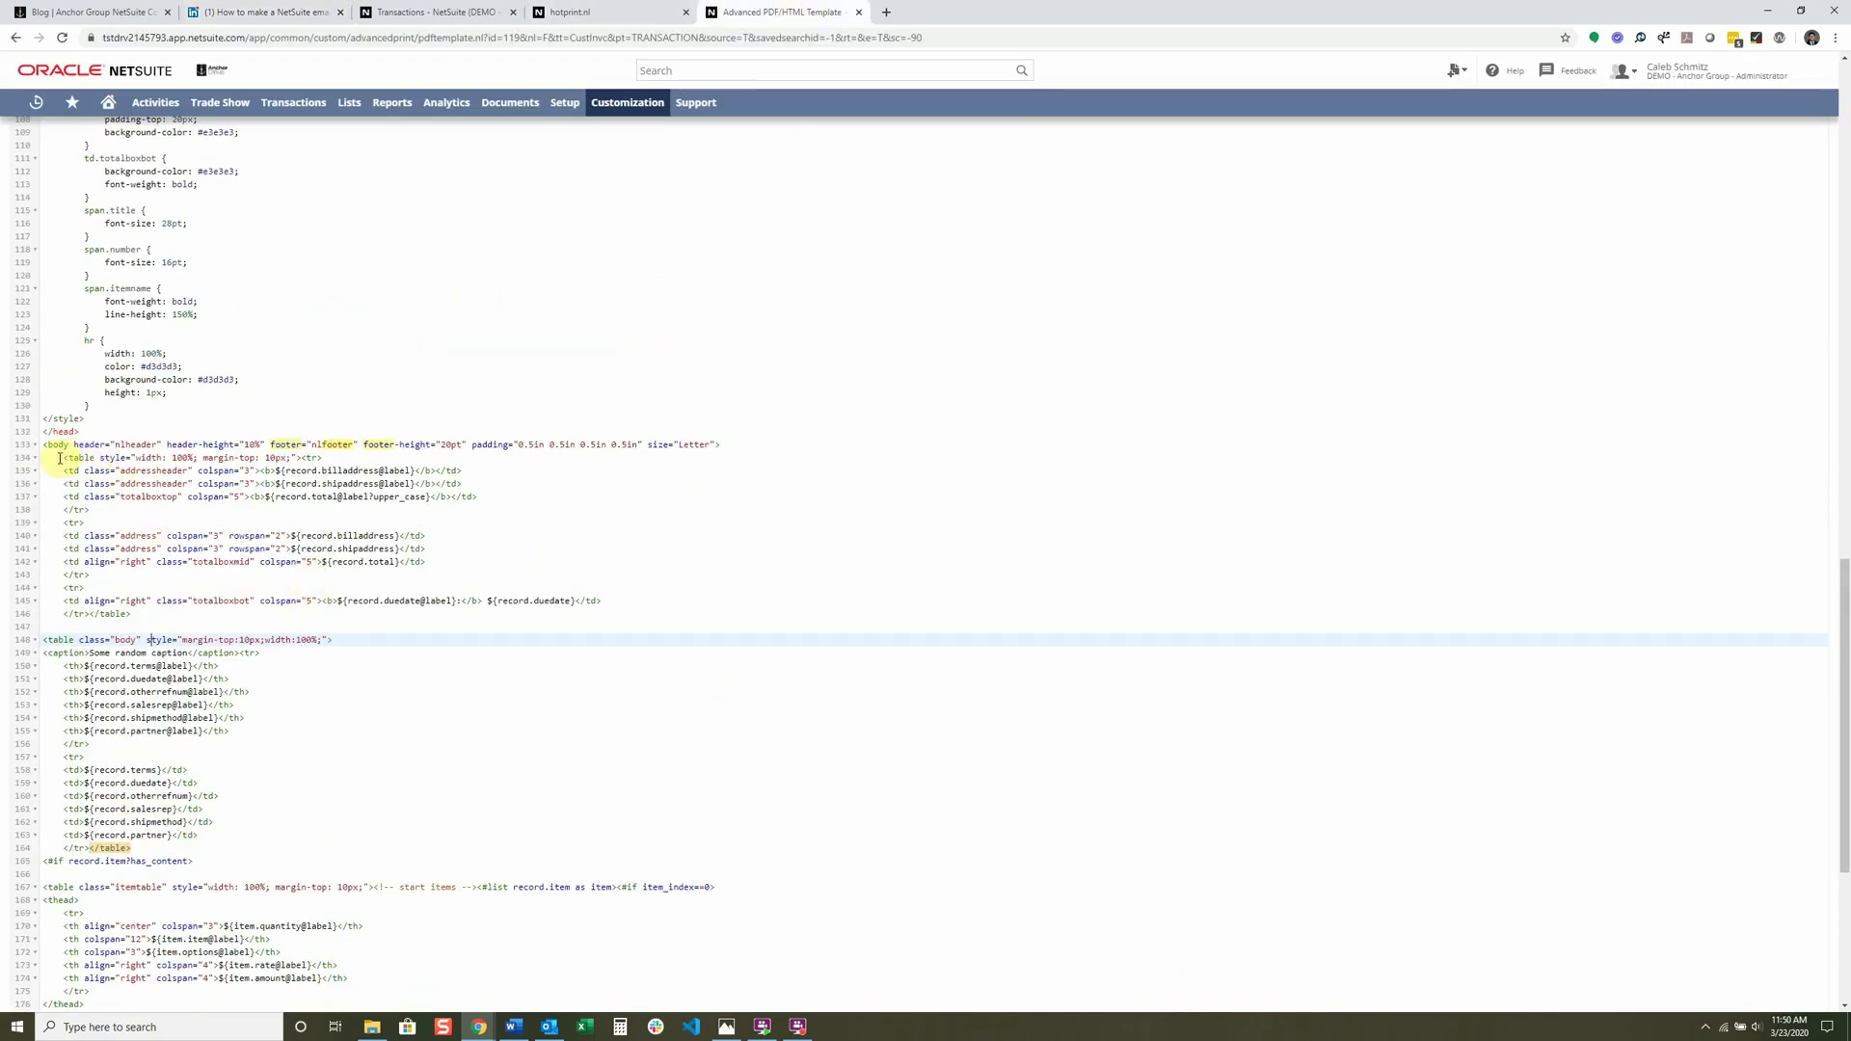
{"action": "left_click_drag", "start_coordinate": [60, 459], "coordinate": [395, 460]}
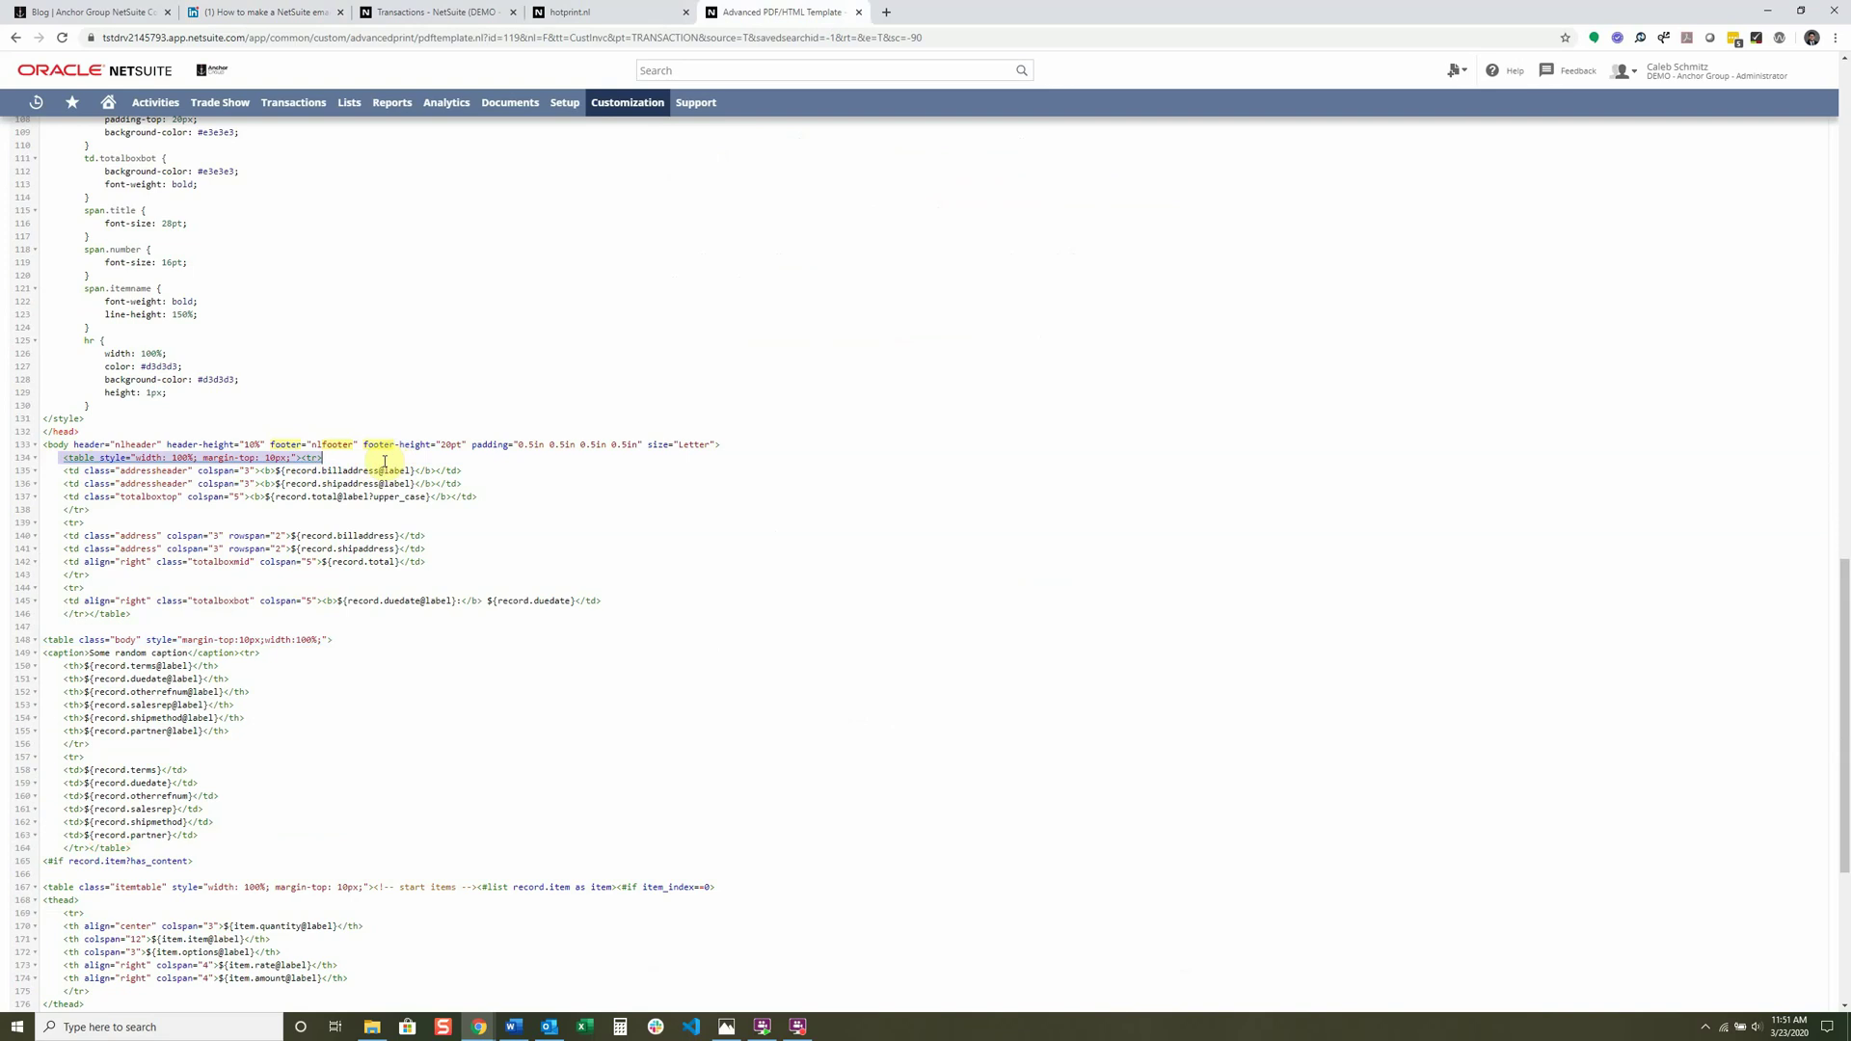
{"action": "mouse_move", "coordinate": [548, 1032]}
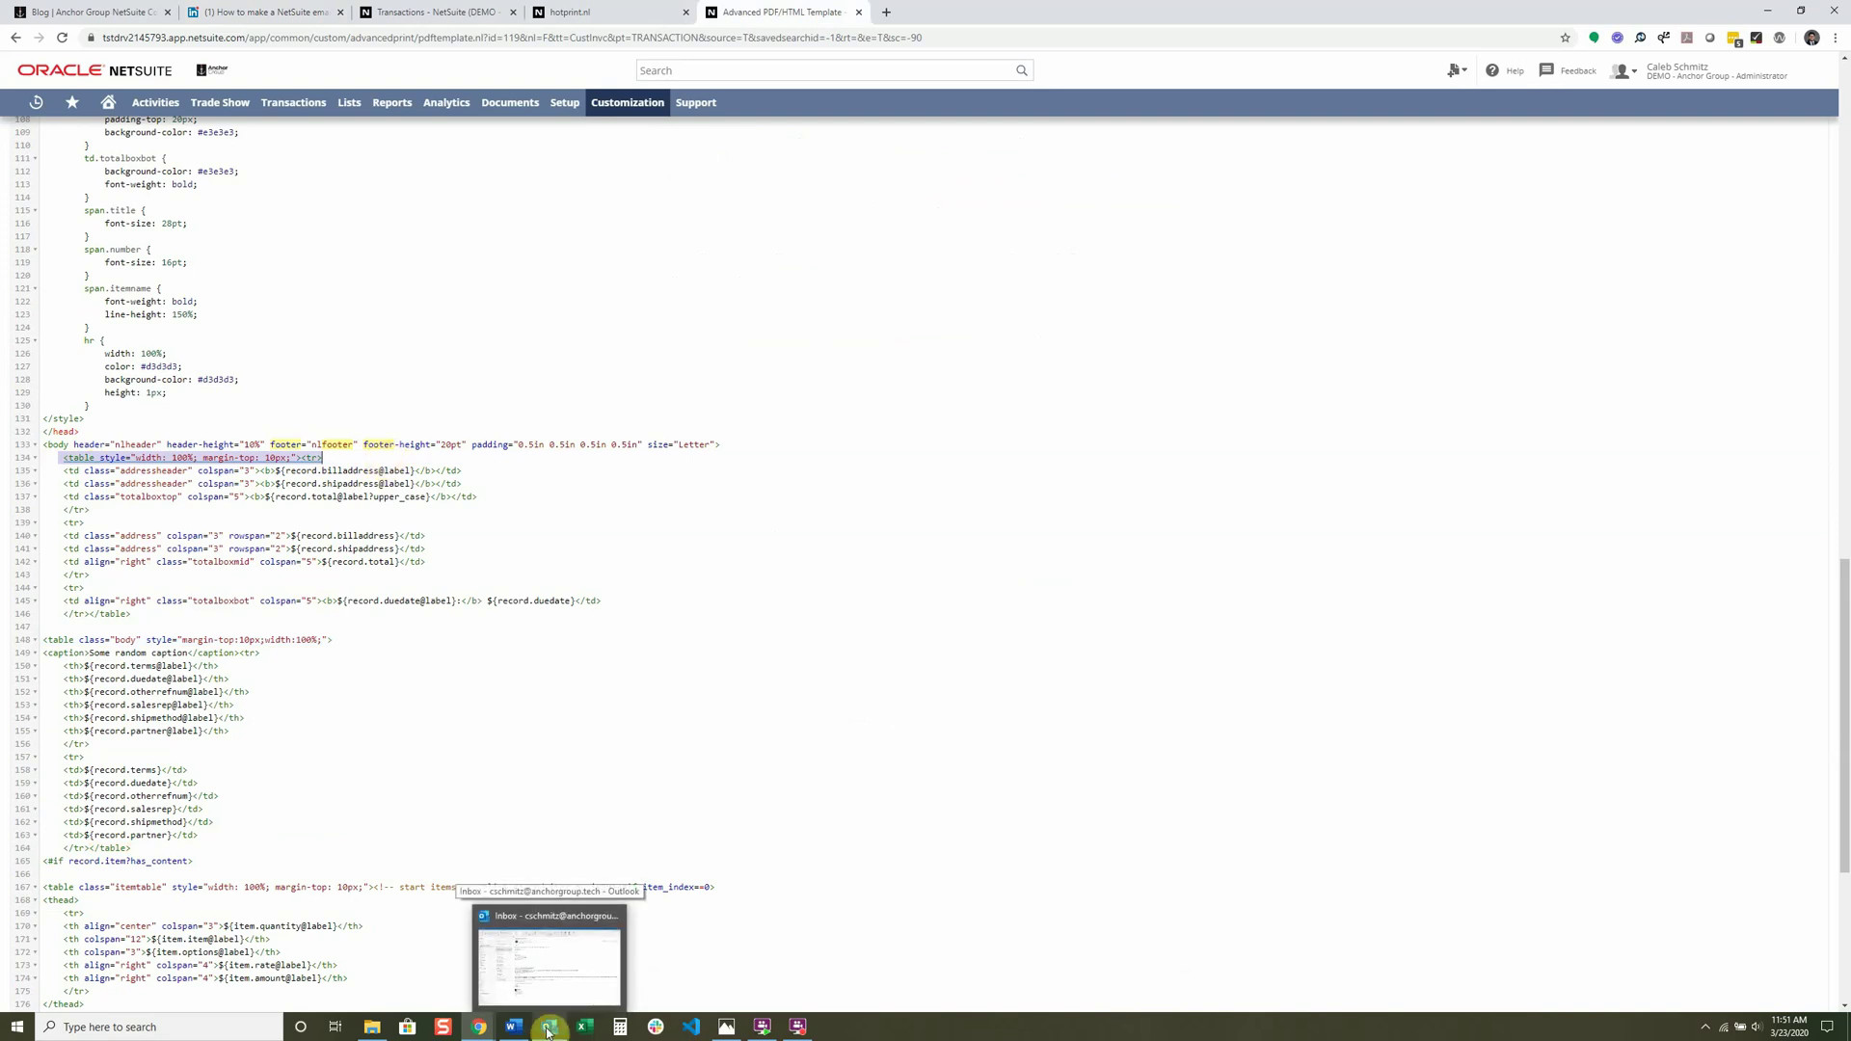
{"action": "left_click", "coordinate": [738, 1031]}
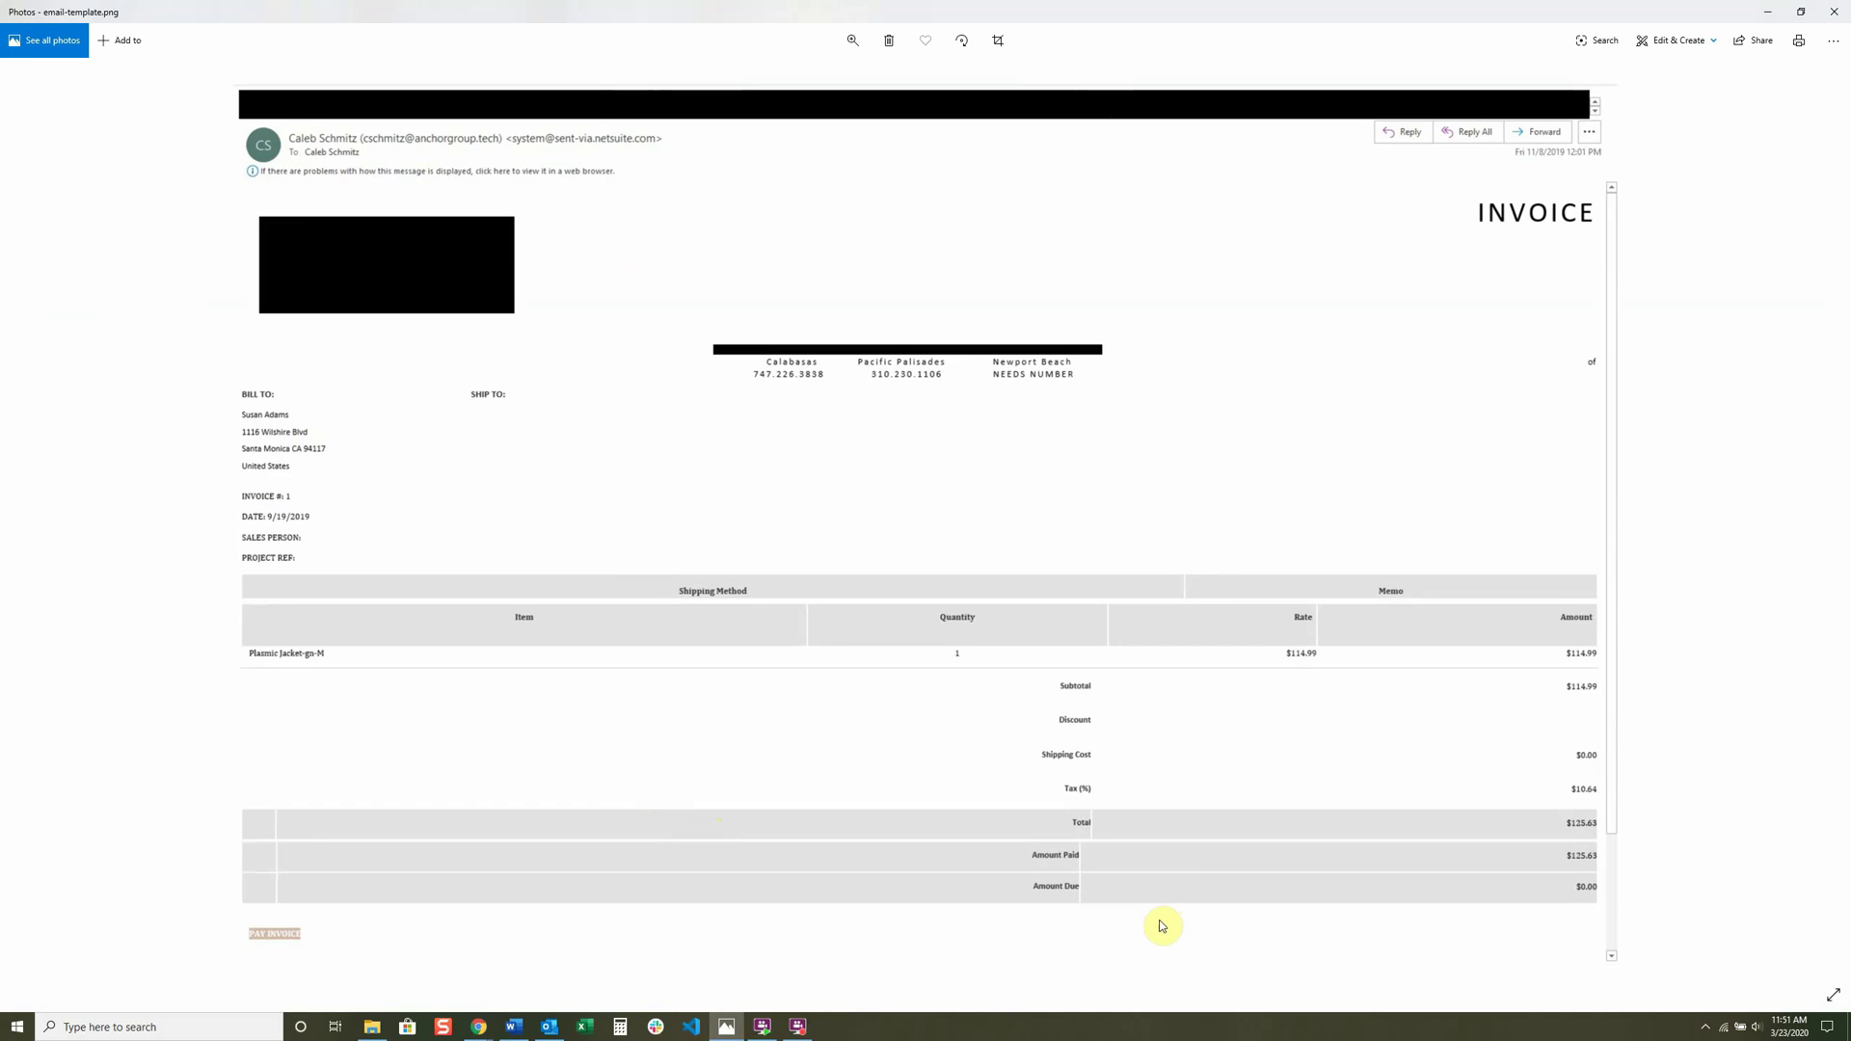
Go from the email-template.png screenshot back to the NetSuite template source code.
{"action": "key", "text": "alt+Tab"}
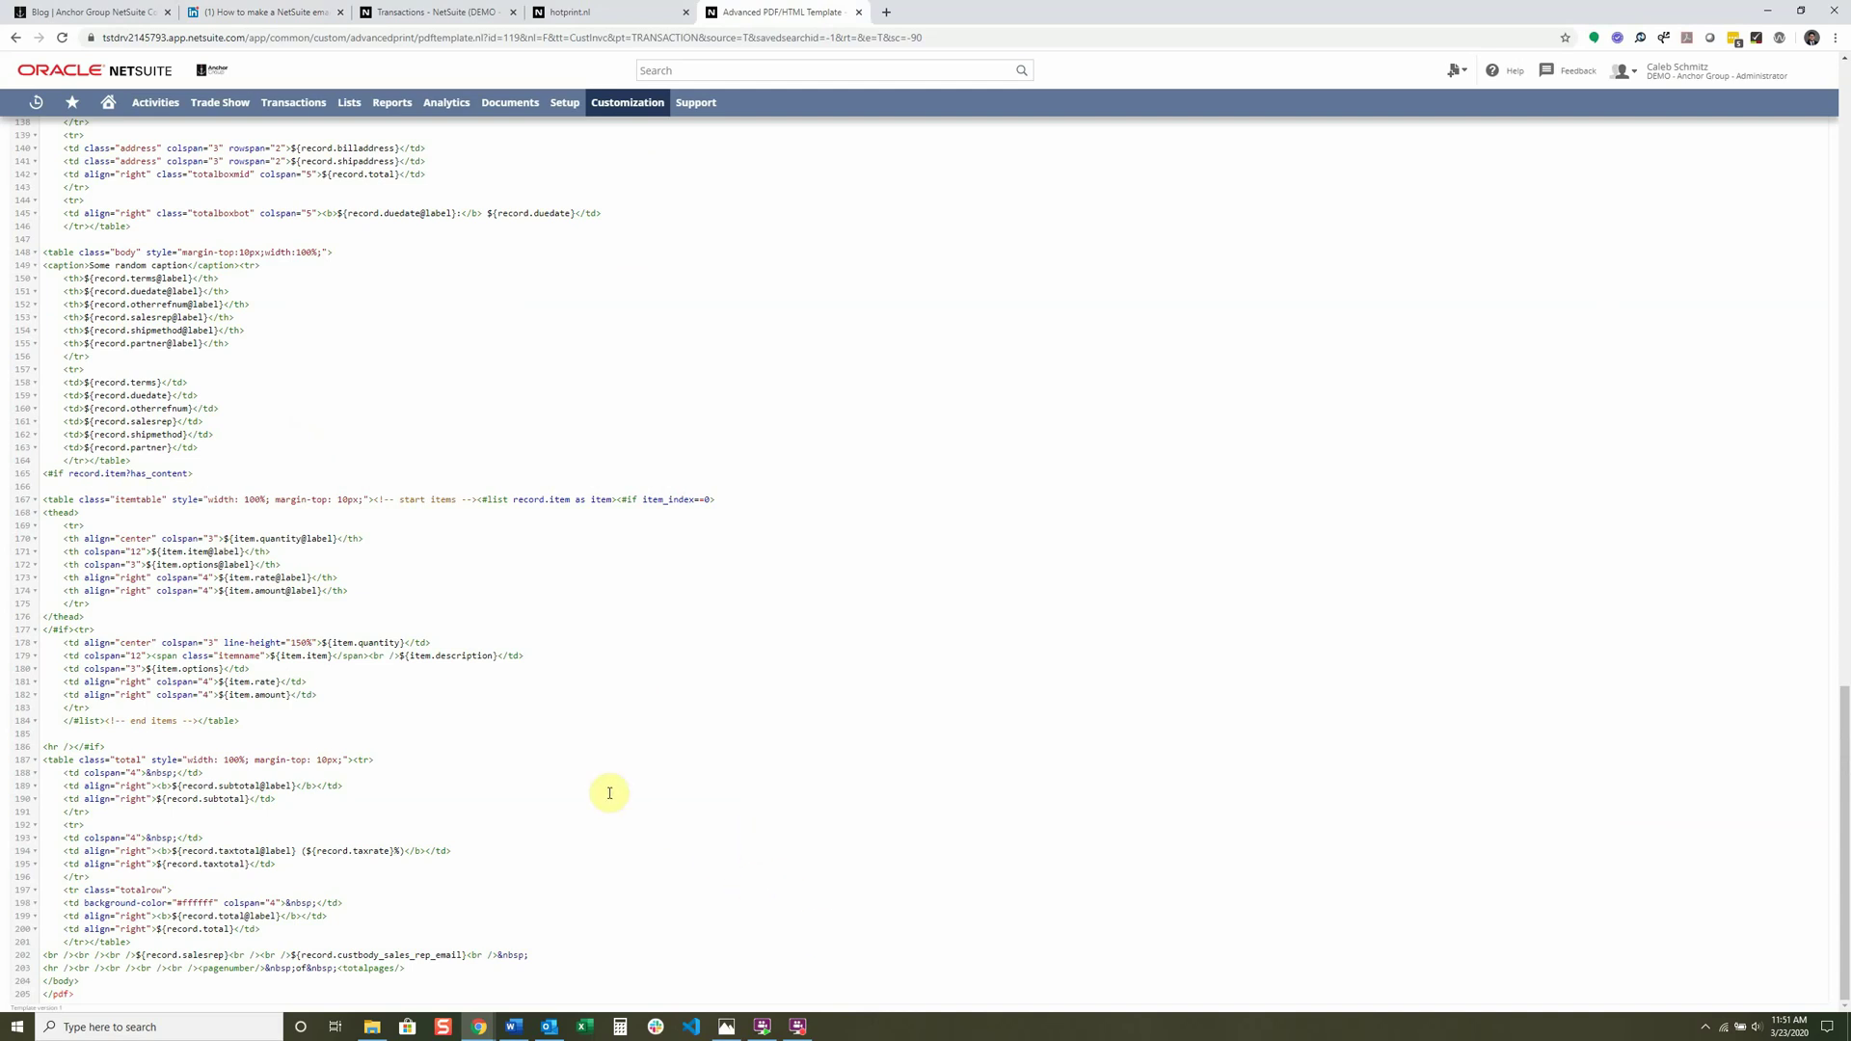
Review the ship address header table code near line 136, then show the invoice #1 PDF preview.
{"action": "scroll", "coordinate": [592, 779], "scroll_direction": "up", "scroll_amount": 5}
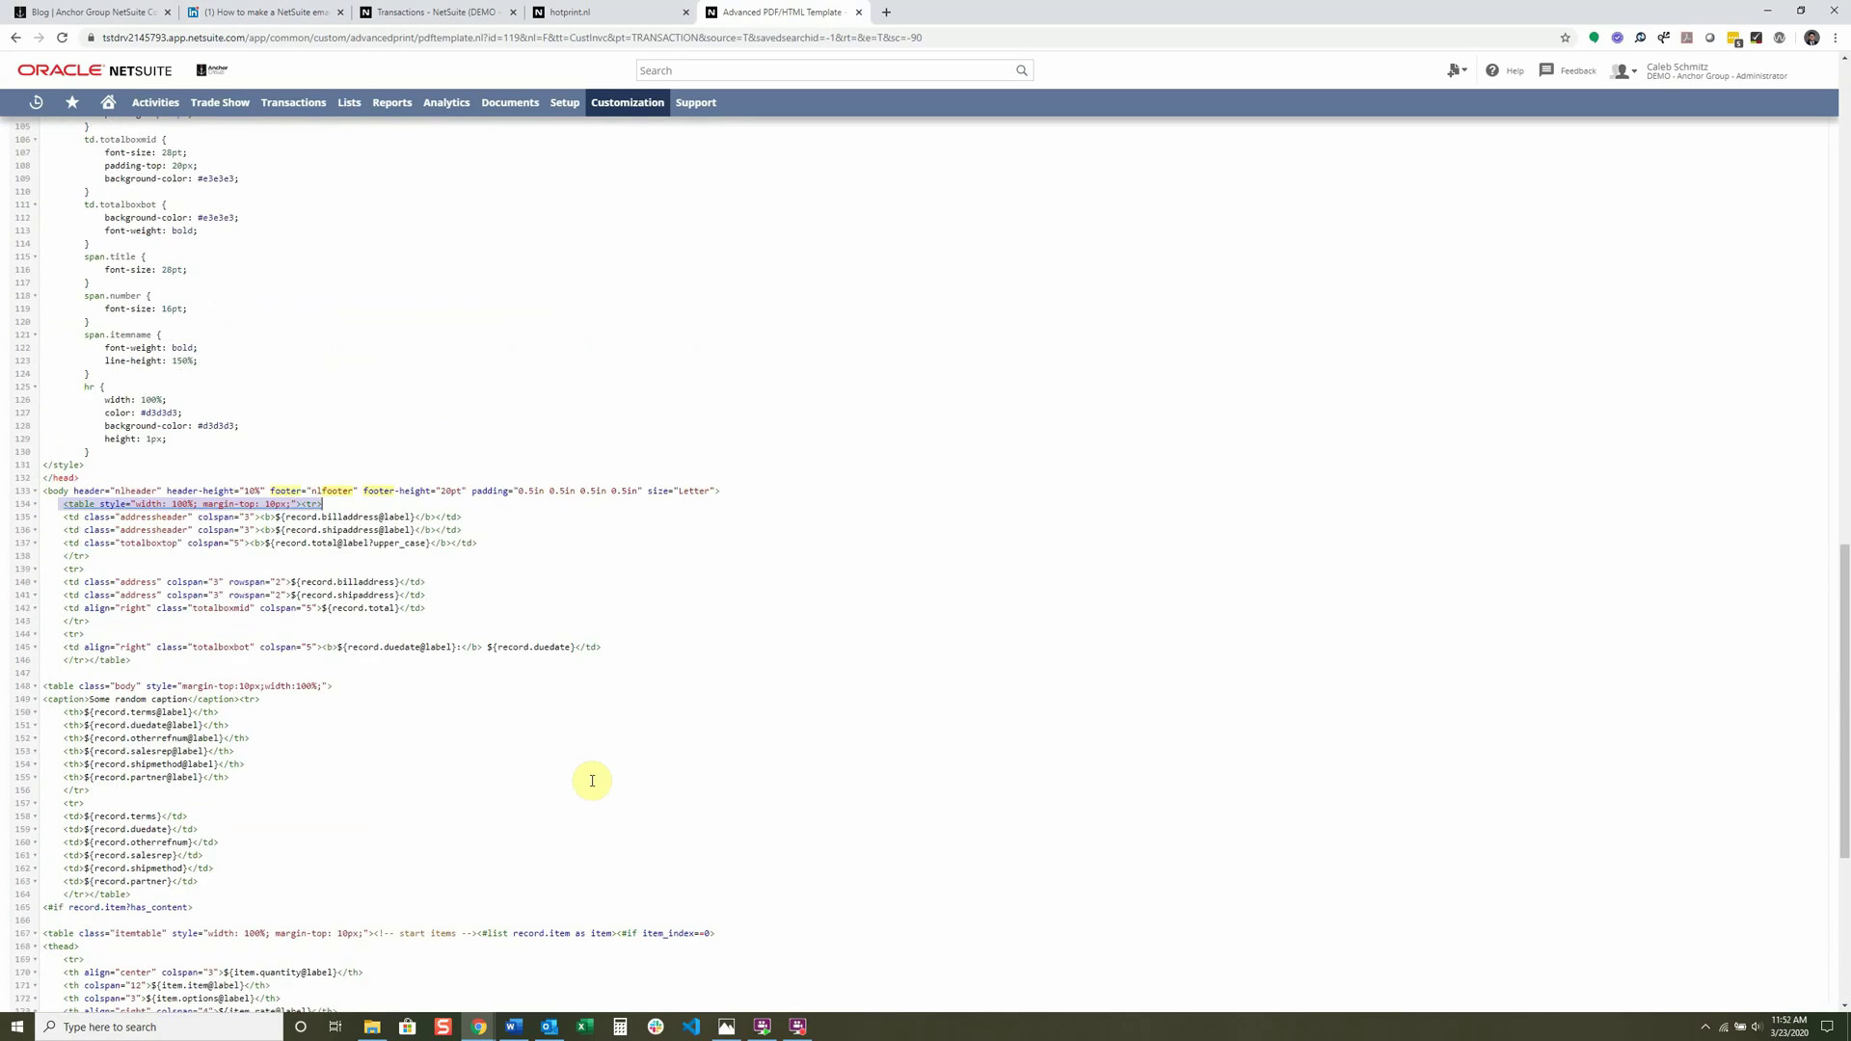
{"action": "left_click", "coordinate": [64, 530]}
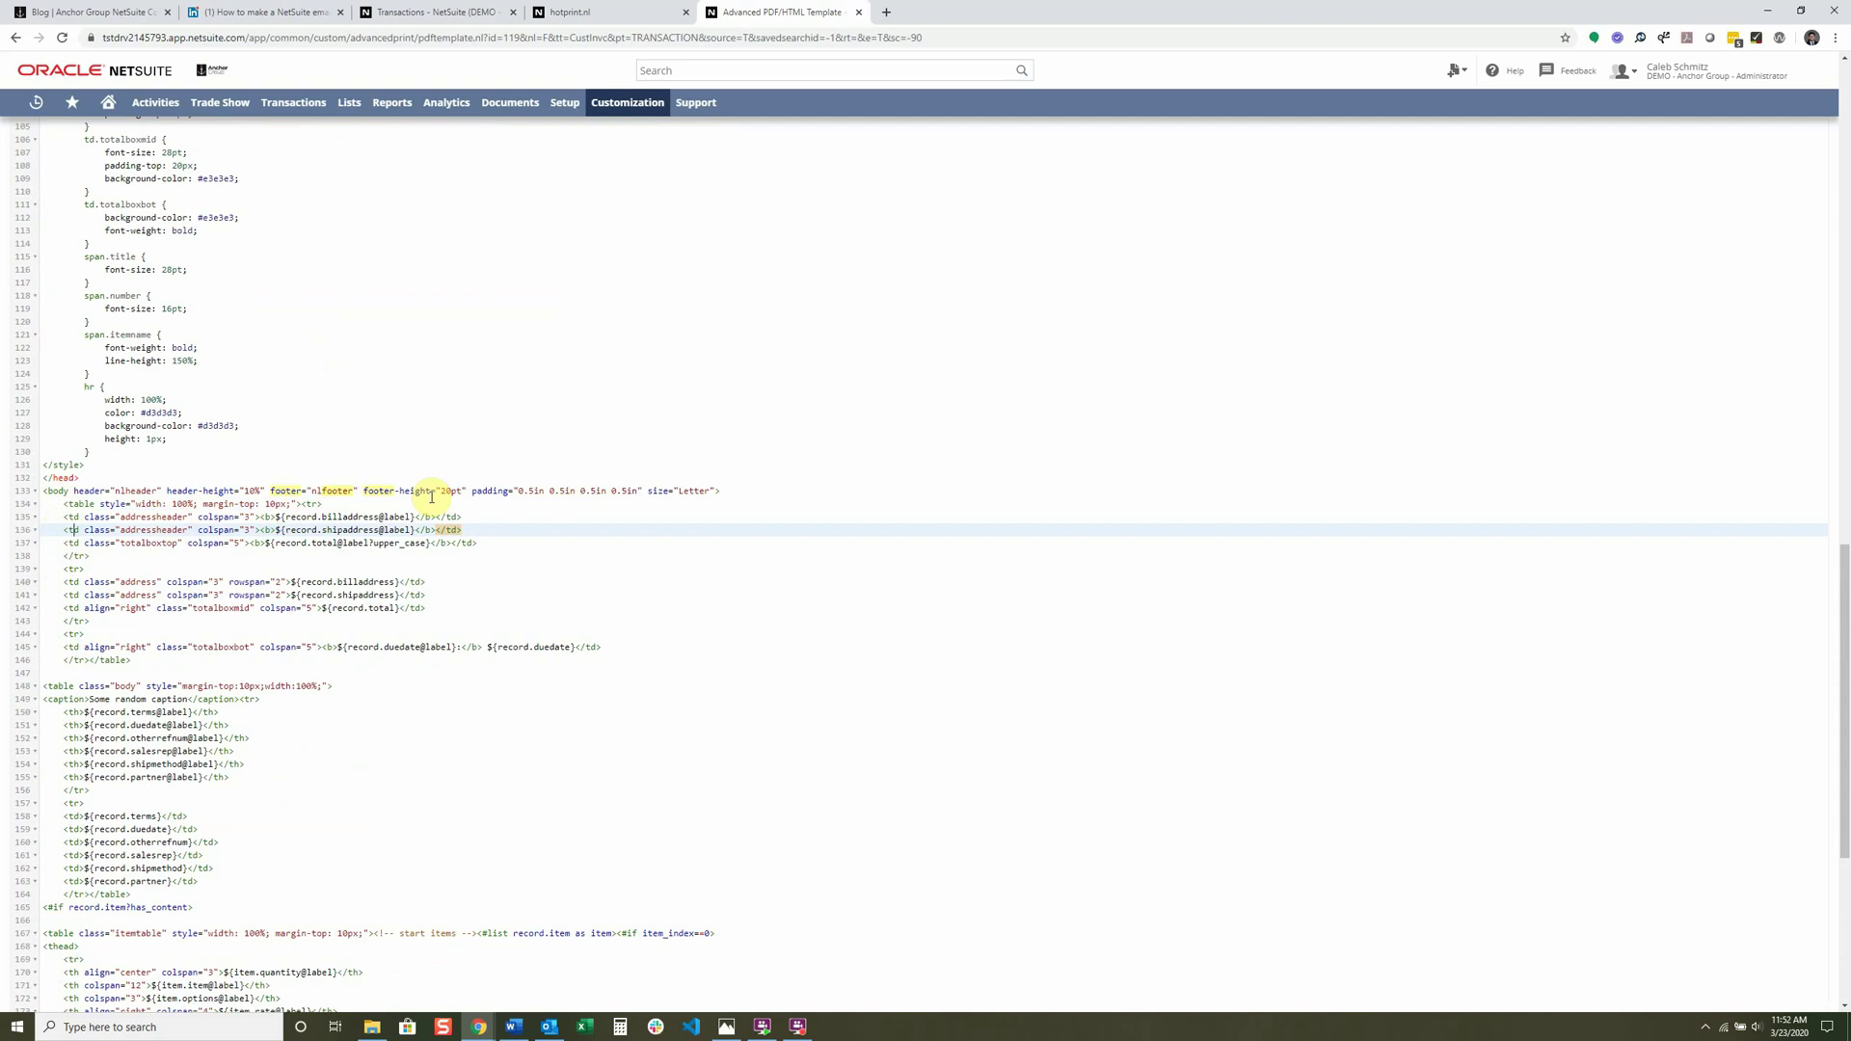
{"action": "scroll", "coordinate": [431, 497], "scroll_direction": "down", "scroll_amount": 3}
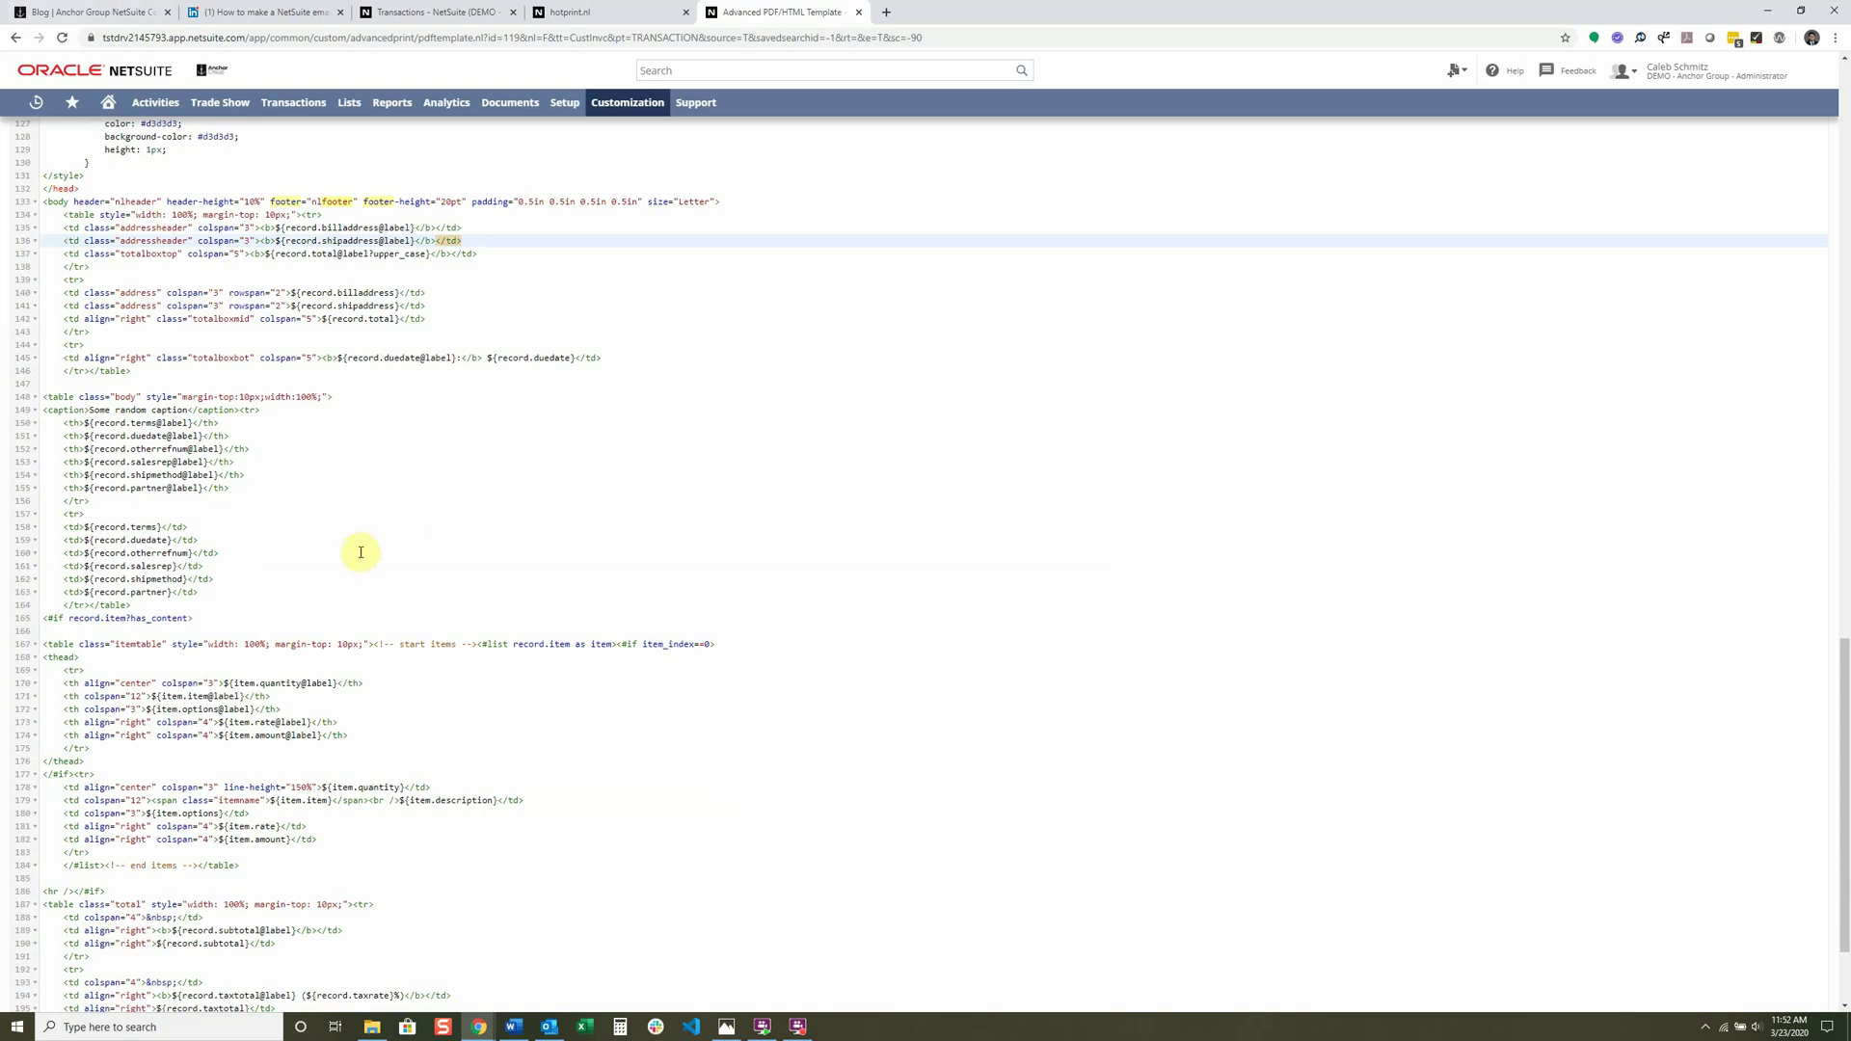
{"action": "scroll", "coordinate": [361, 552], "scroll_direction": "down", "scroll_amount": 2}
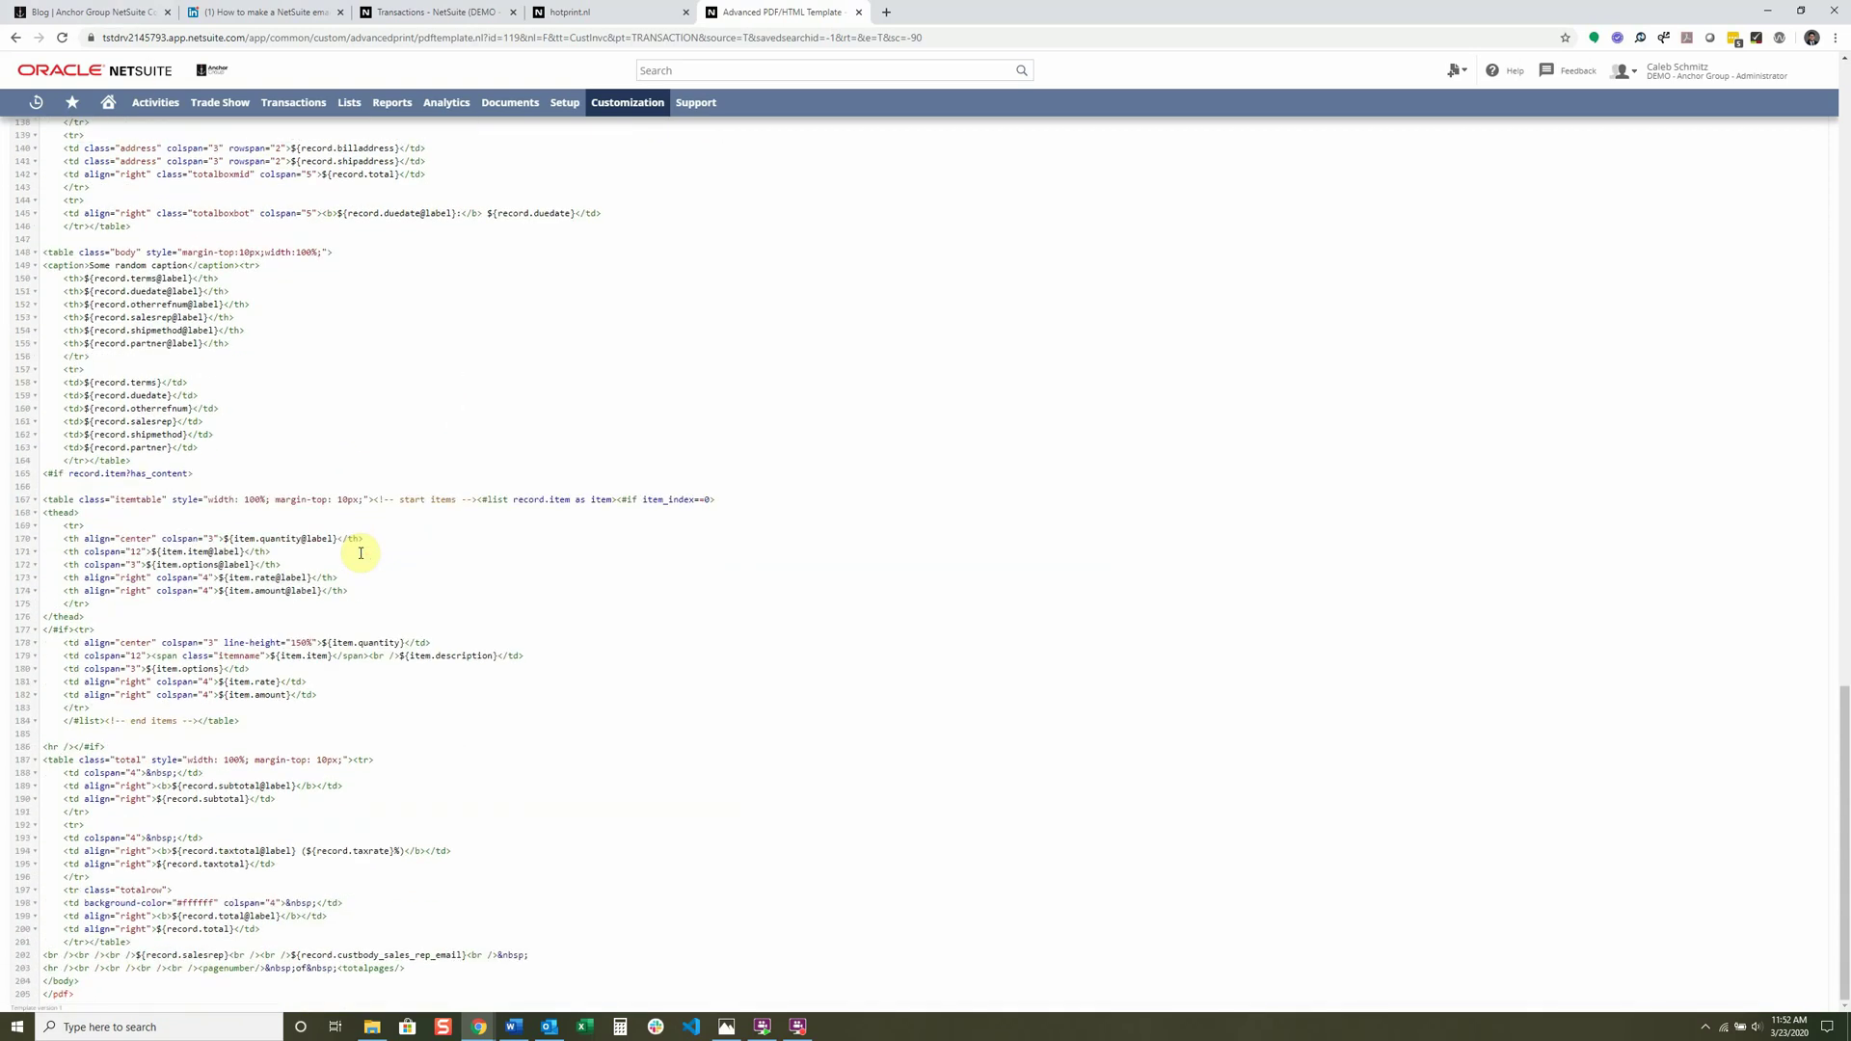
{"action": "key", "text": "ctrl+shift+Tab"}
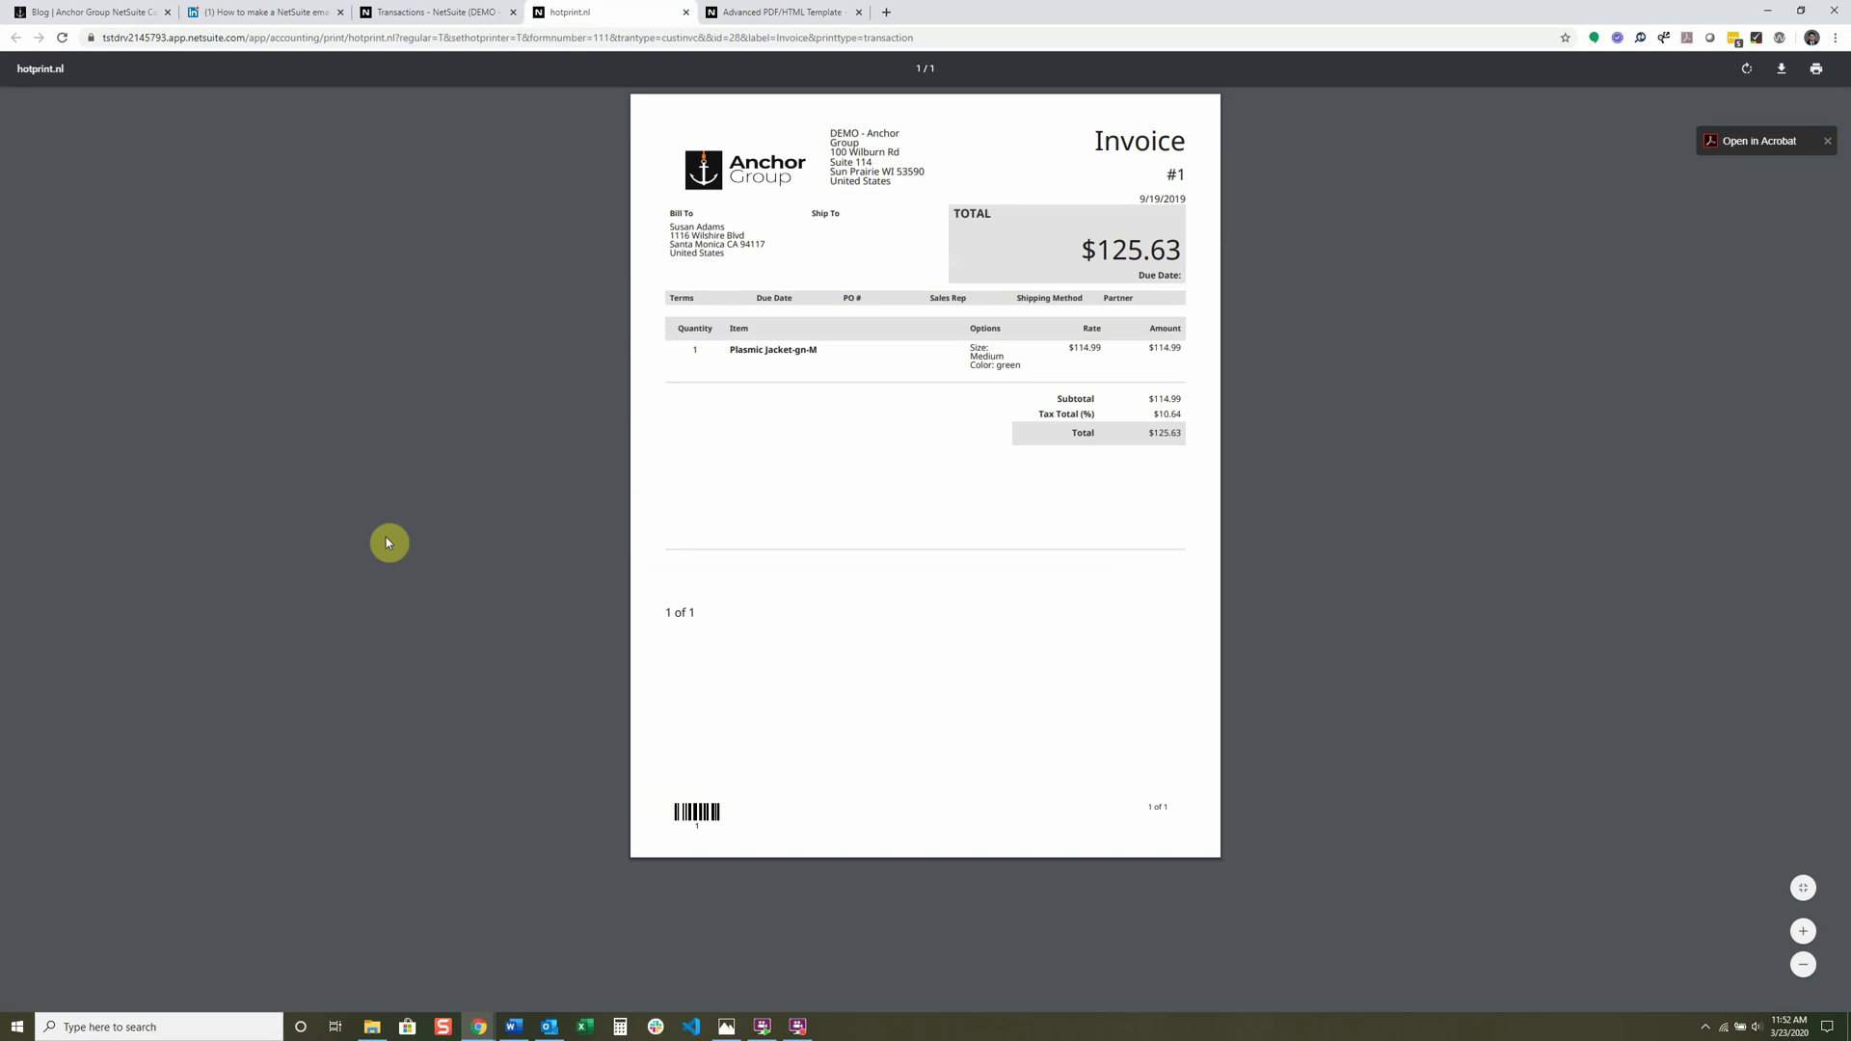